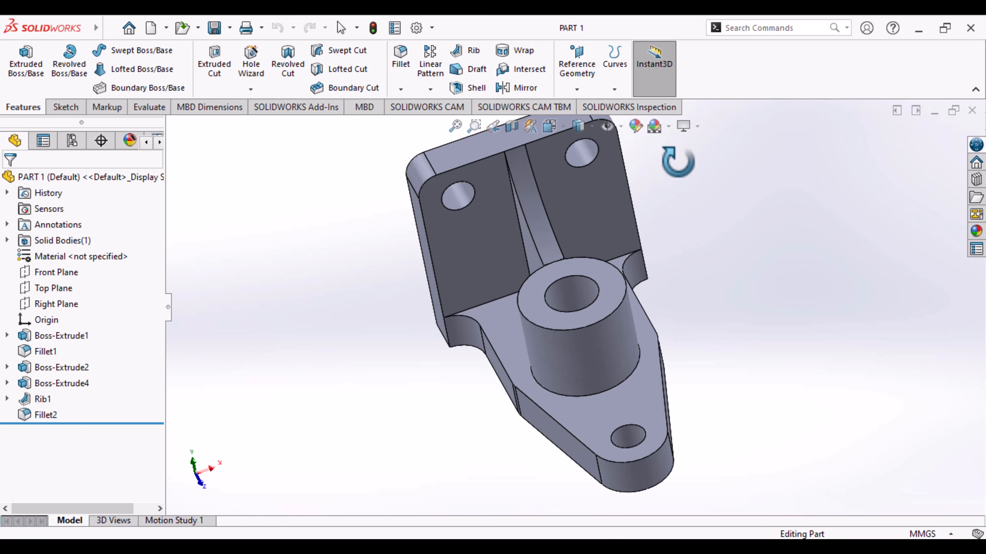
Step: Create a new part document
key(Escape)
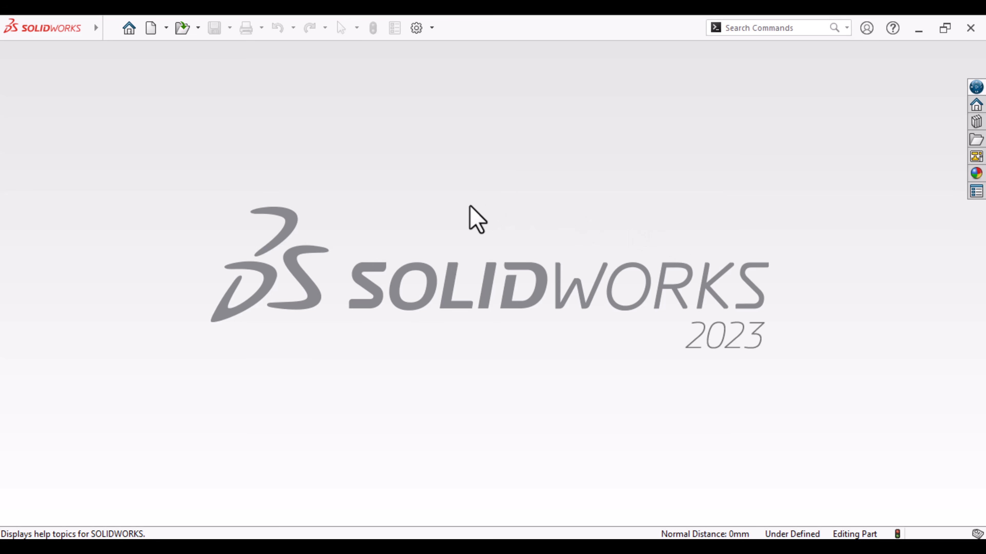
click(157, 33)
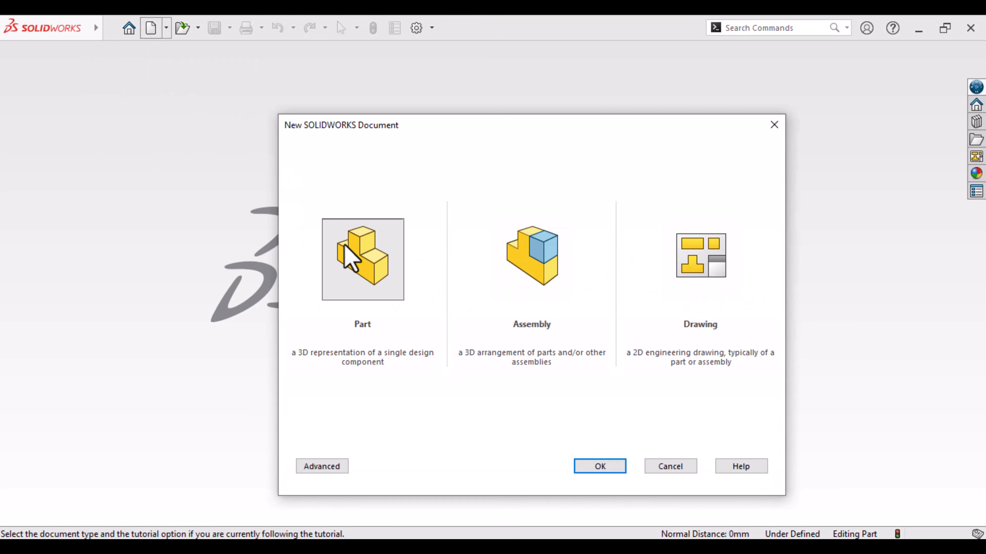
click(344, 245)
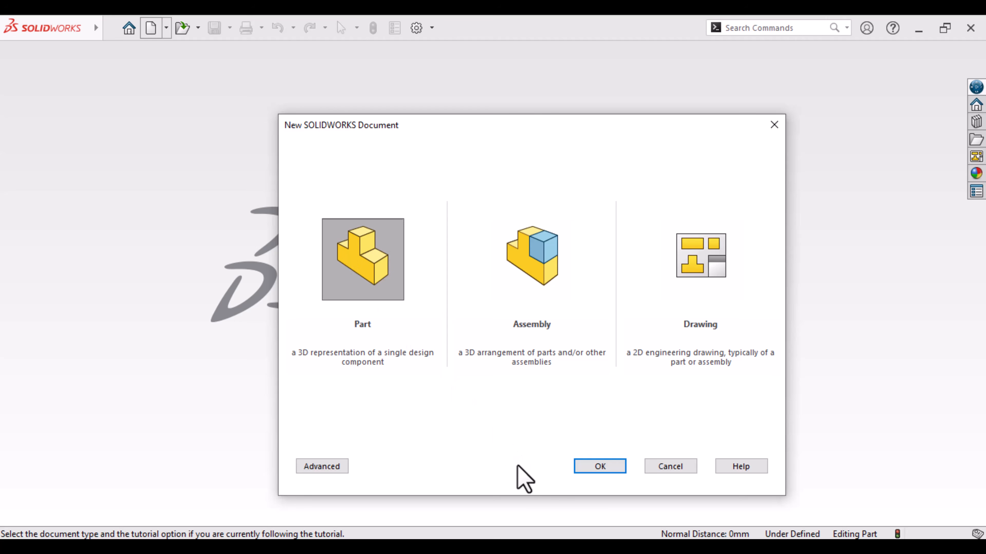
click(601, 467)
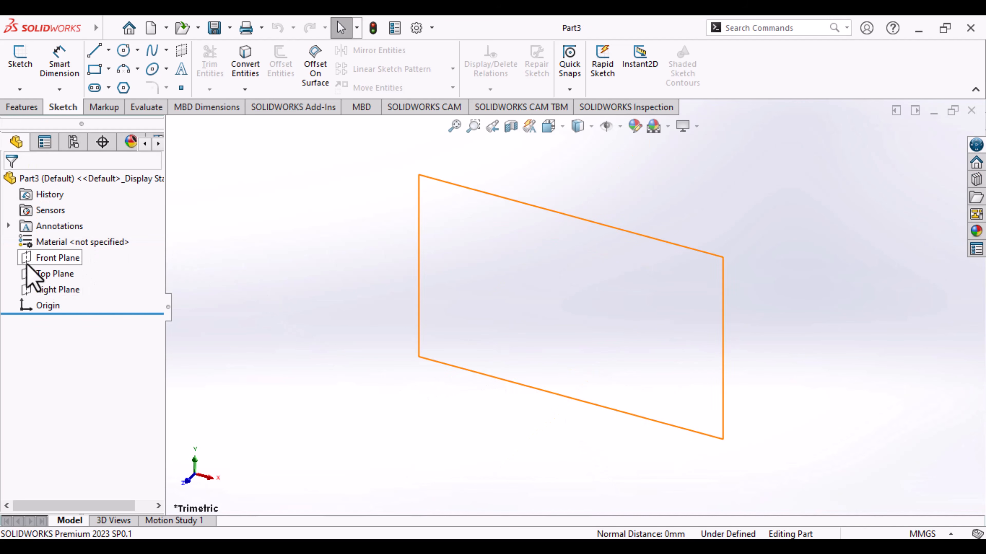
Step: Sketch a corner rectangle about 91 by 43 mm on the Front Plane, with its lower edge running through the origin
click(44, 268)
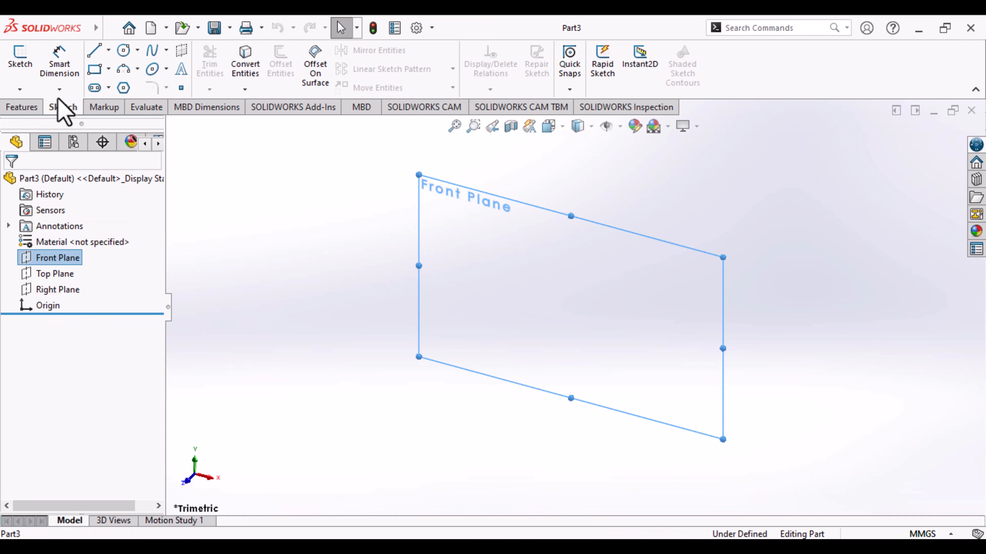
click(22, 62)
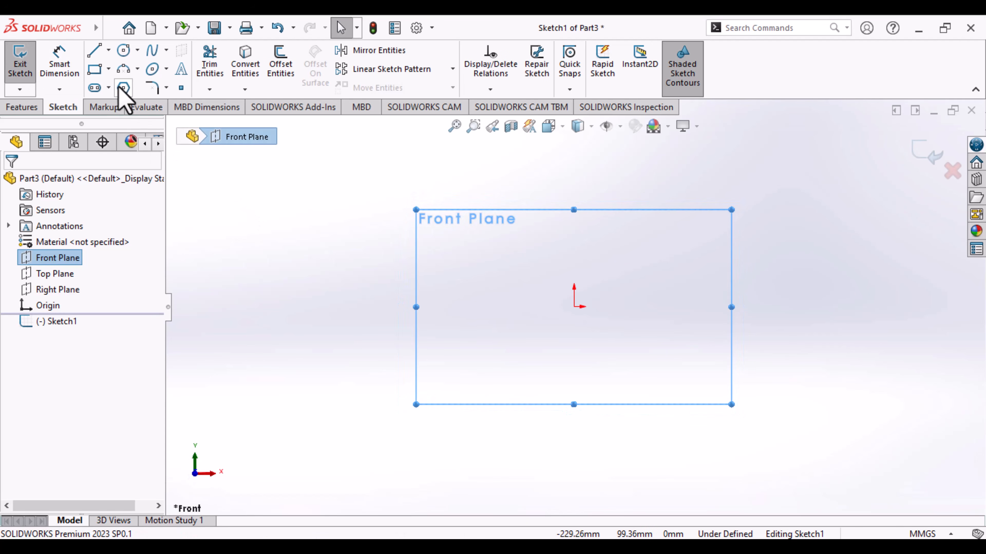
click(97, 70)
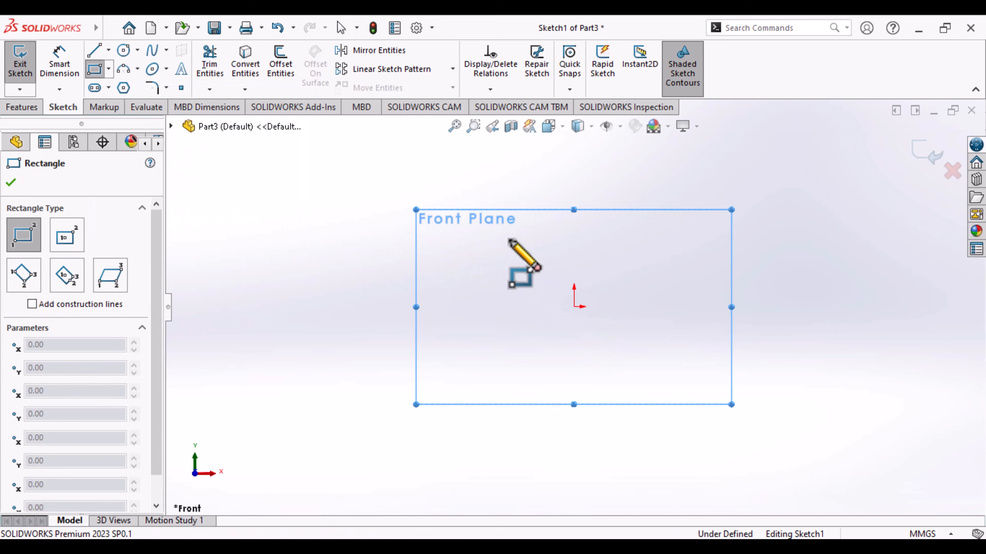
click(505, 232)
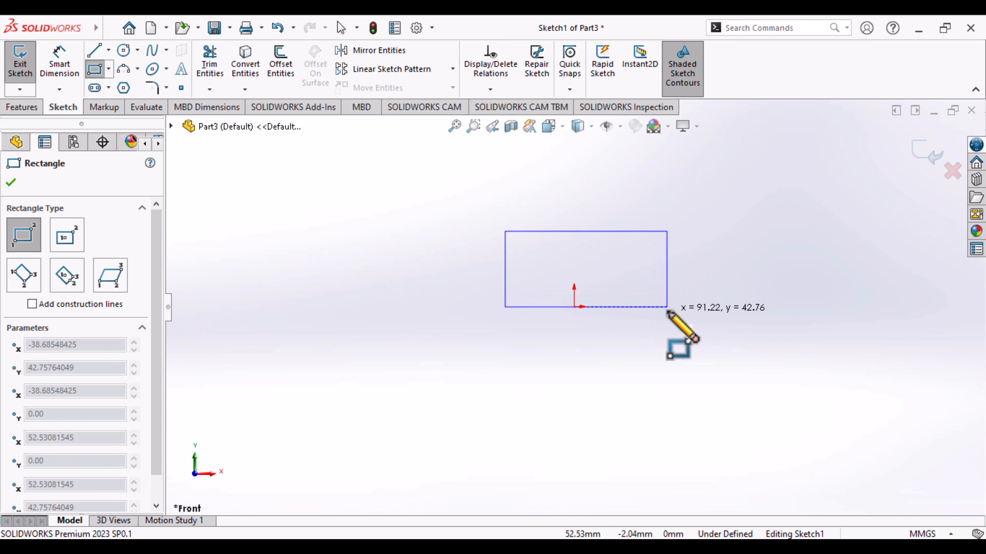
click(666, 306)
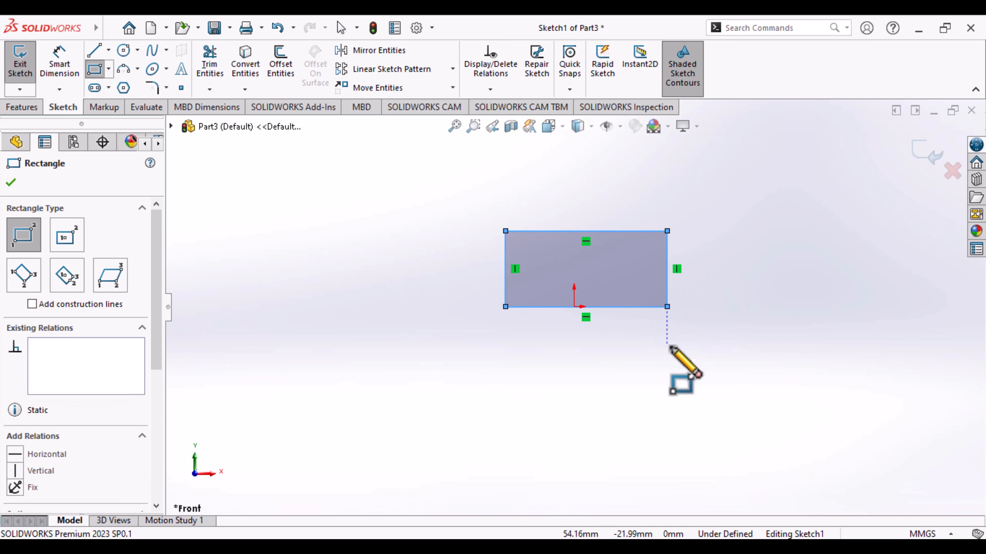
key(Escape)
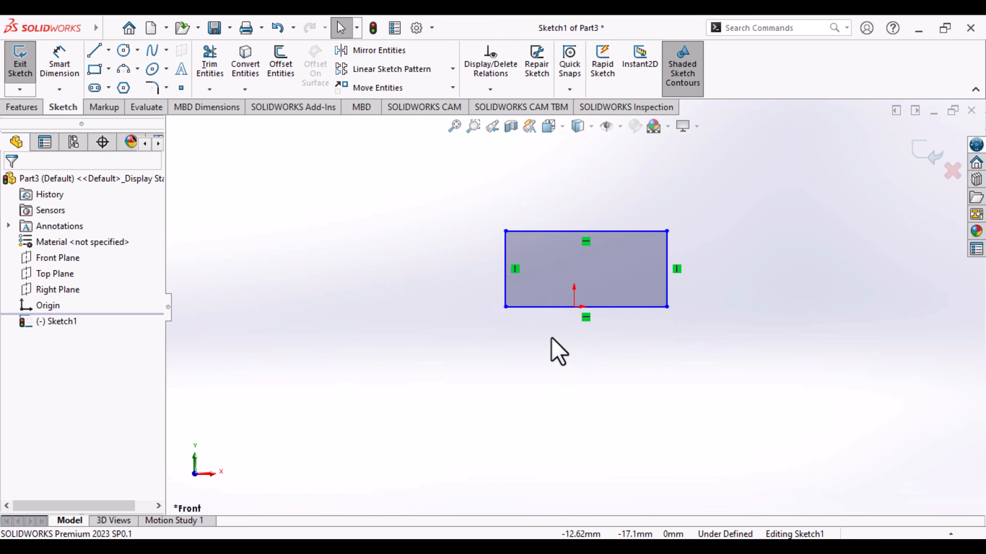
Step: Add a Midpoint relation between the rectangle's lower edge and the origin
click(561, 307)
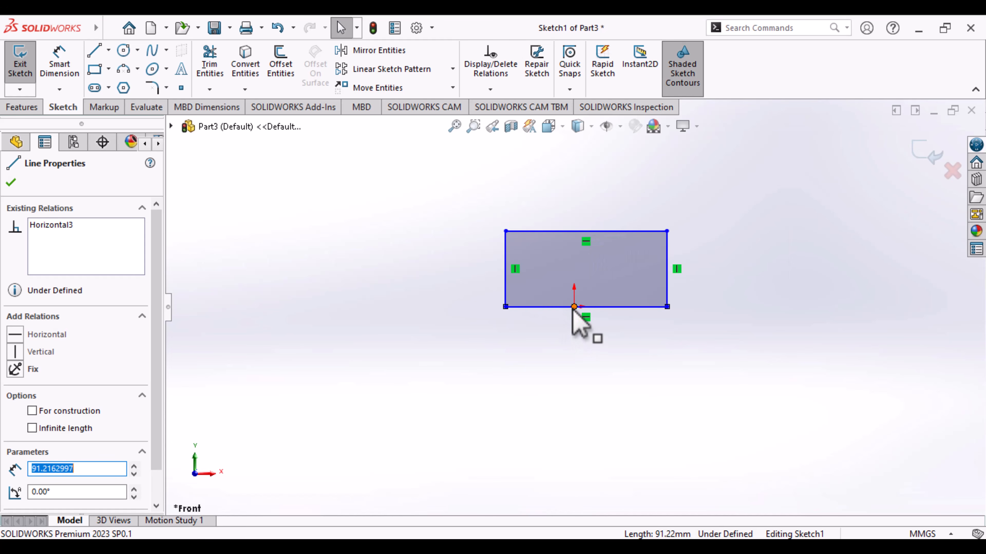
ctrl+click(573, 306)
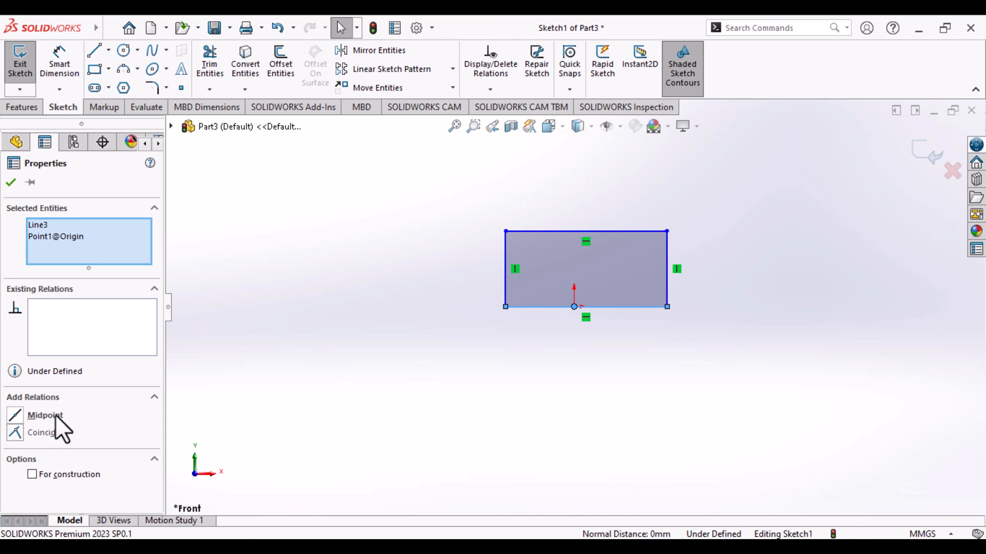
click(44, 415)
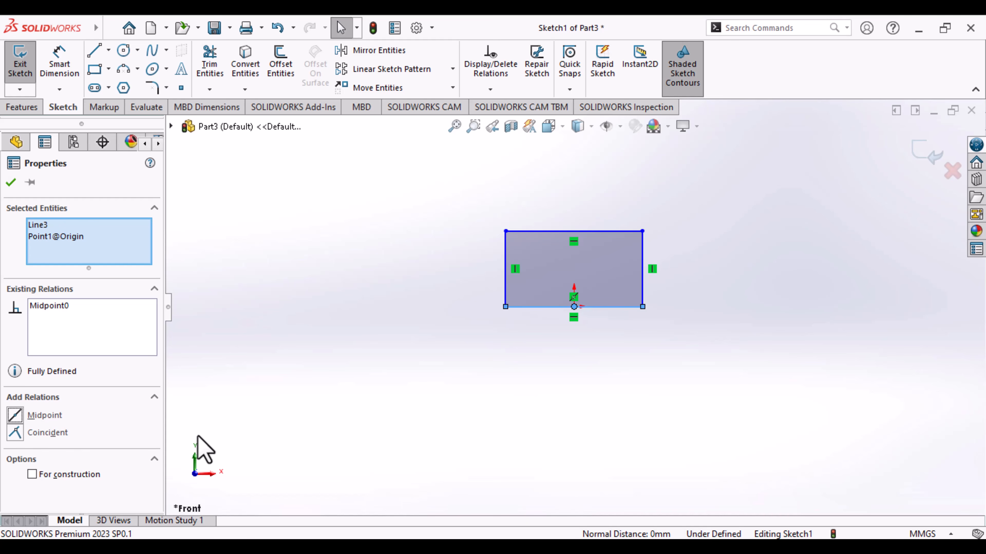
click(11, 183)
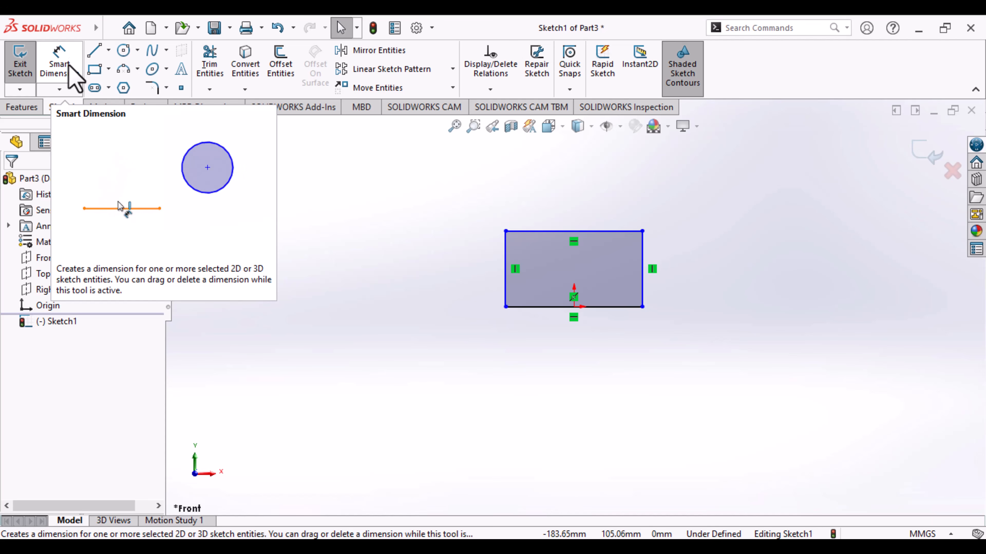
Step: Dimension the rectangle's upper edge to 96 mm
click(58, 62)
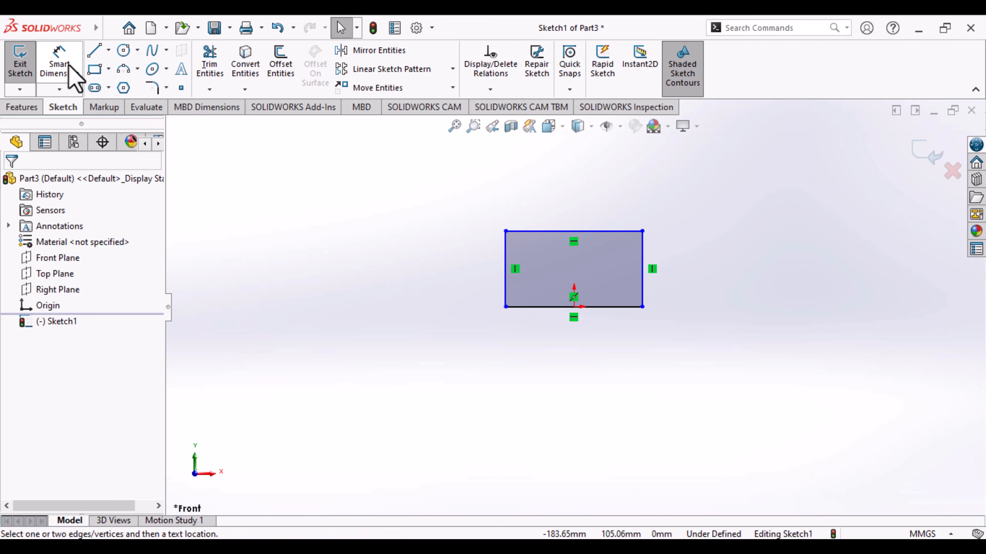
click(567, 230)
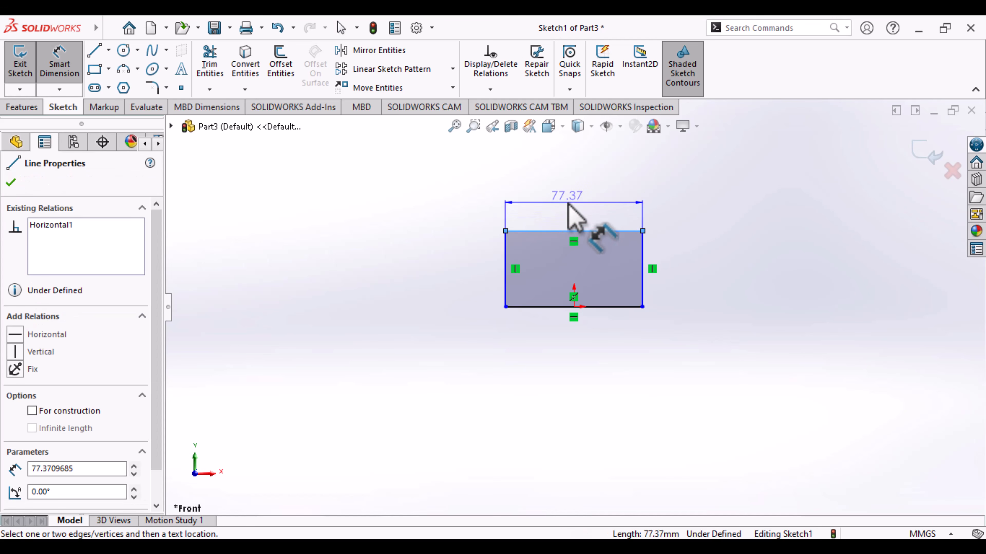
click(569, 204)
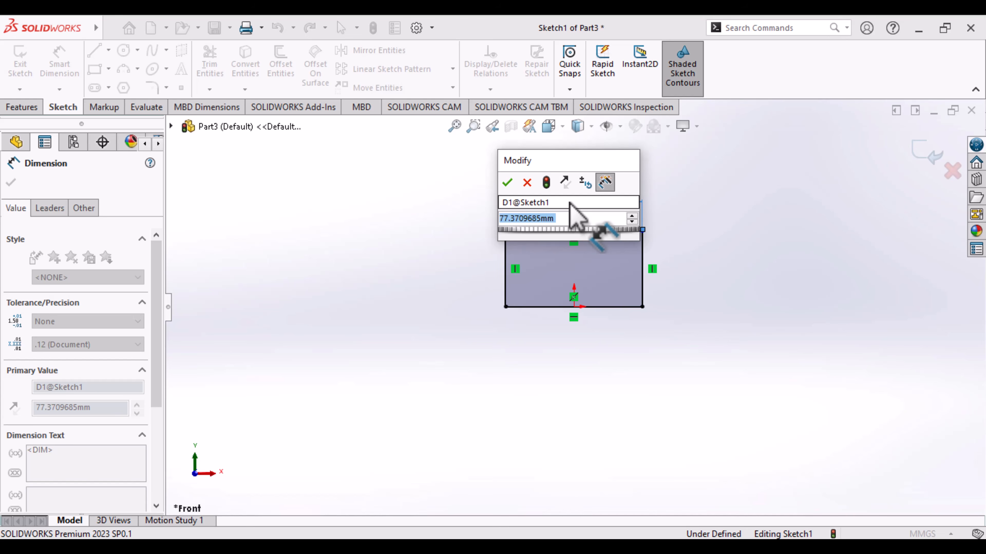
text(96)
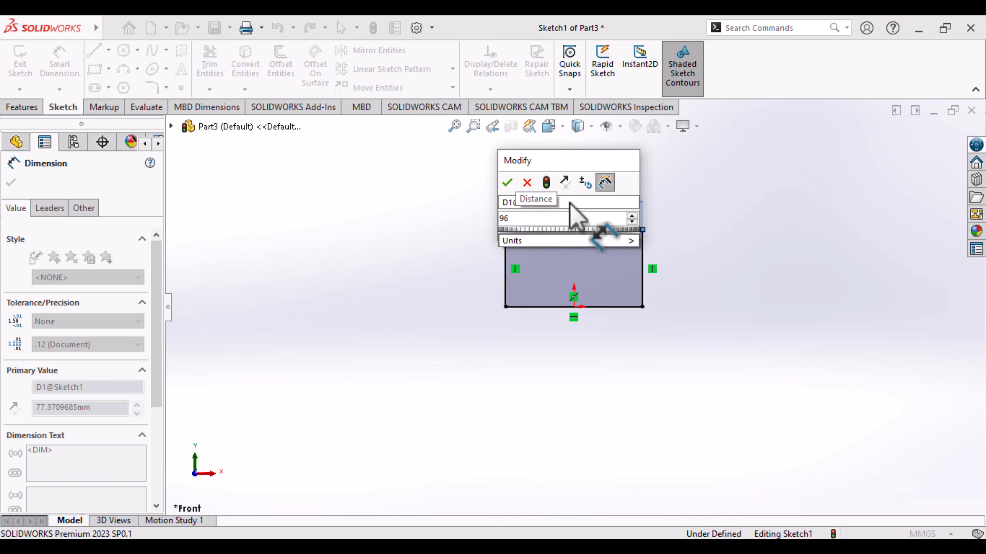
key(Return)
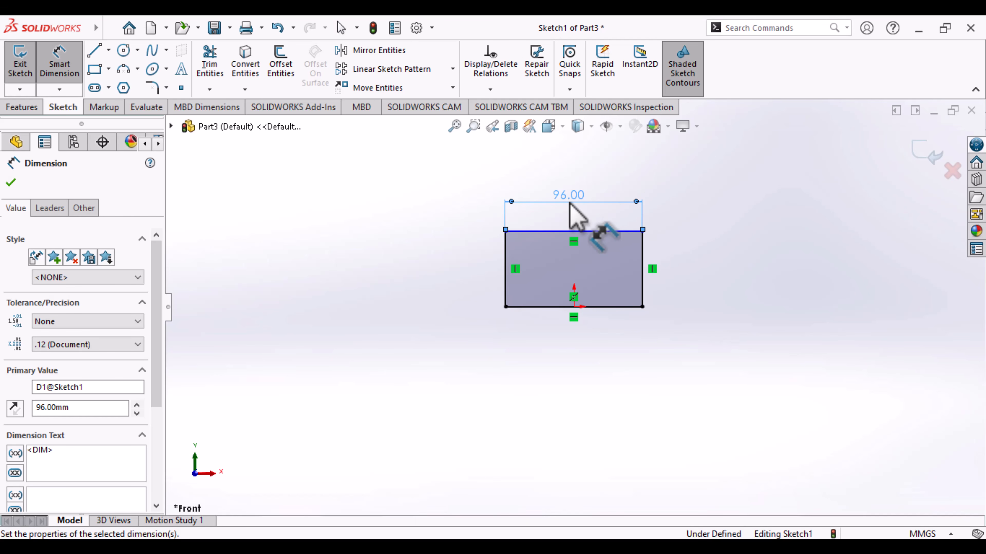
Step: Dimension the rectangle's left vertical edge to 100 mm
click(504, 289)
click(477, 270)
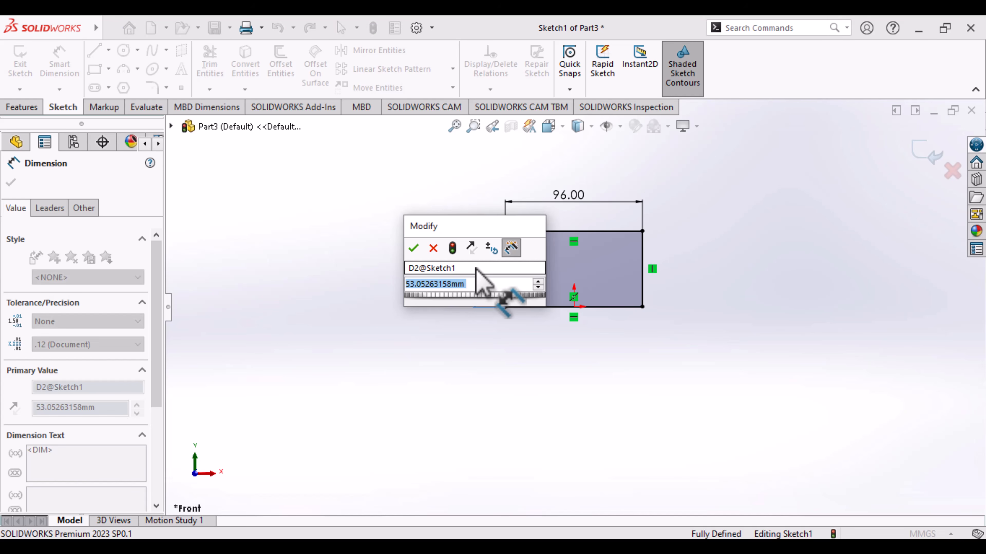
text(100)
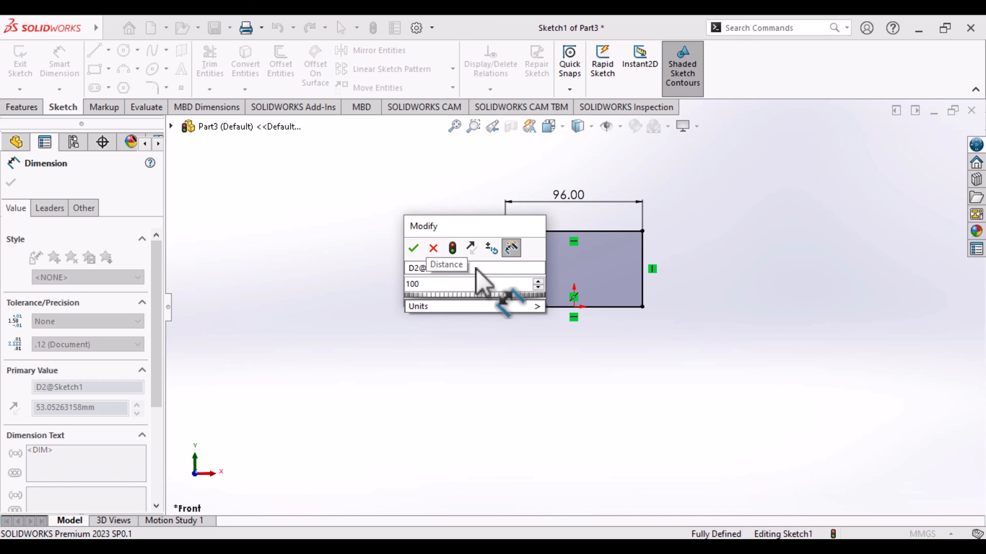
key(Return)
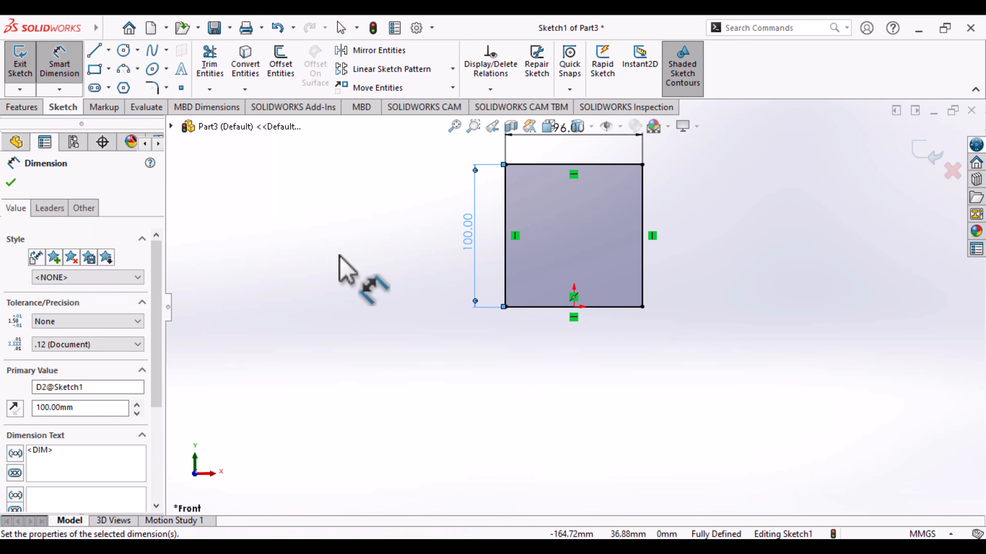
key(Escape)
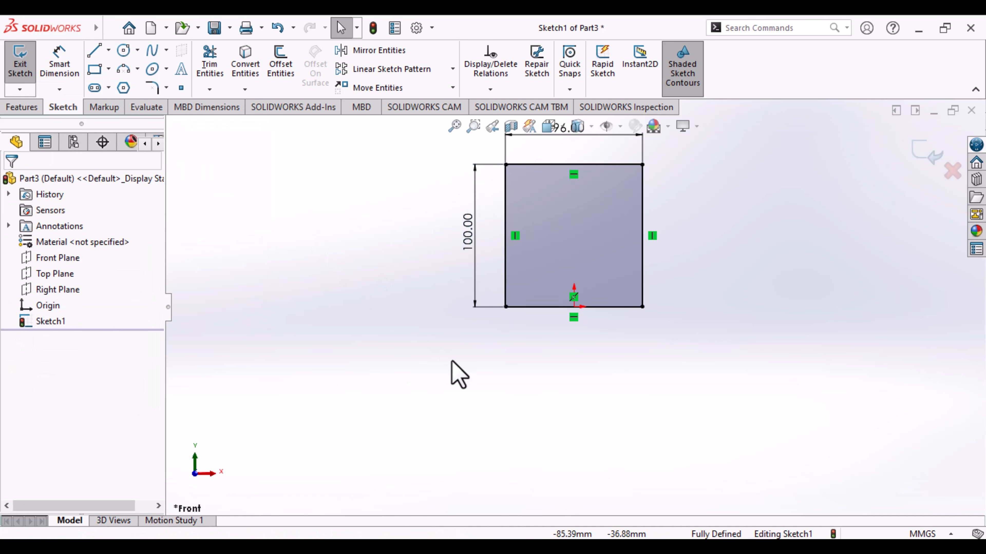
Step: Examine the dimensioned rectangle from different distances and a slight angle, and return to a centred view normal to the sketch plane
scroll(473, 379, down, 2)
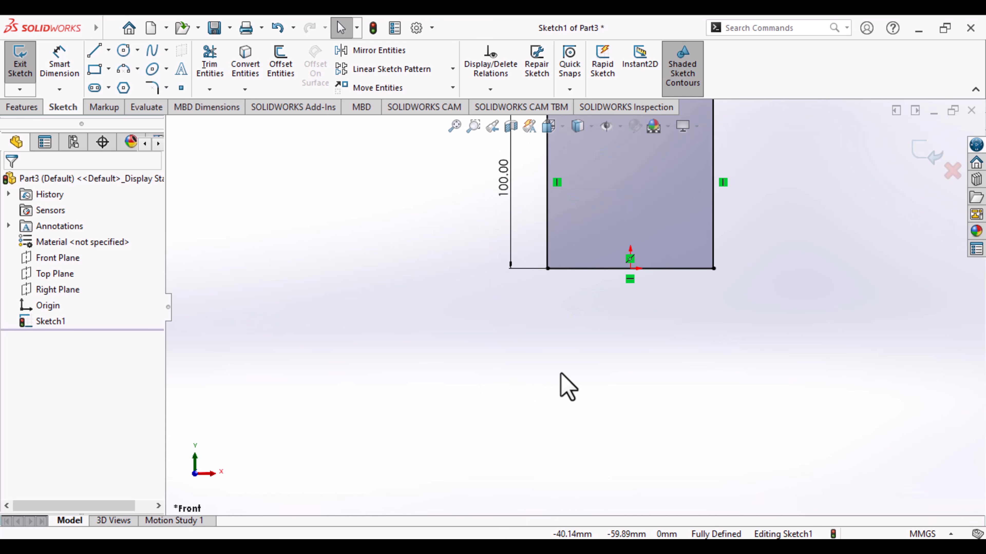
scroll(568, 385, up, 3)
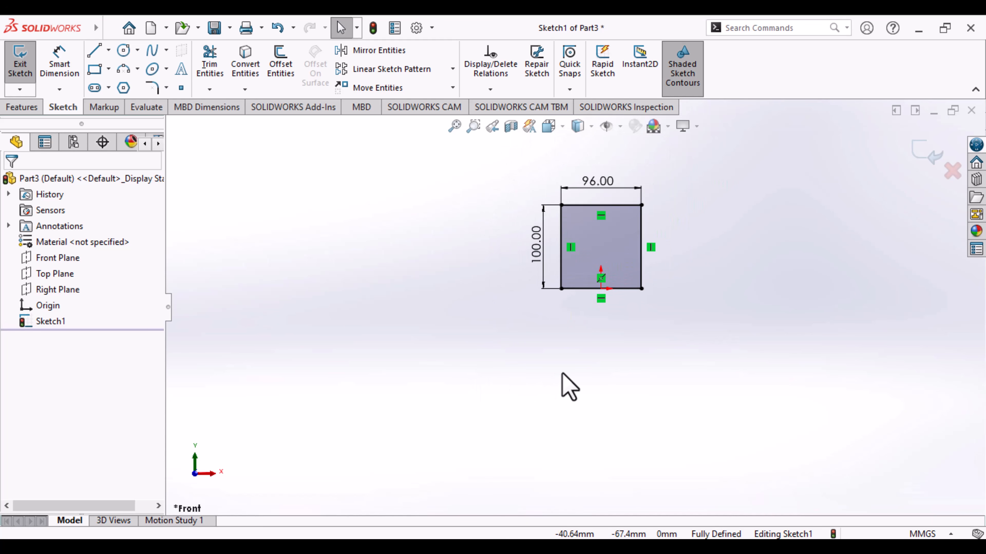
scroll(563, 374, down, 2)
scroll(563, 374, up, 2)
scroll(563, 374, down, 4)
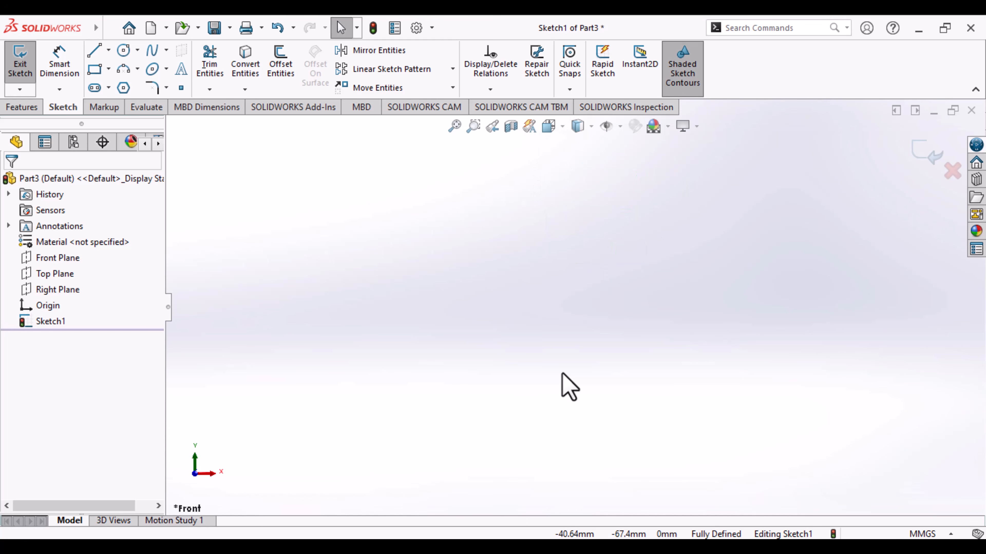
scroll(563, 375, up, 4)
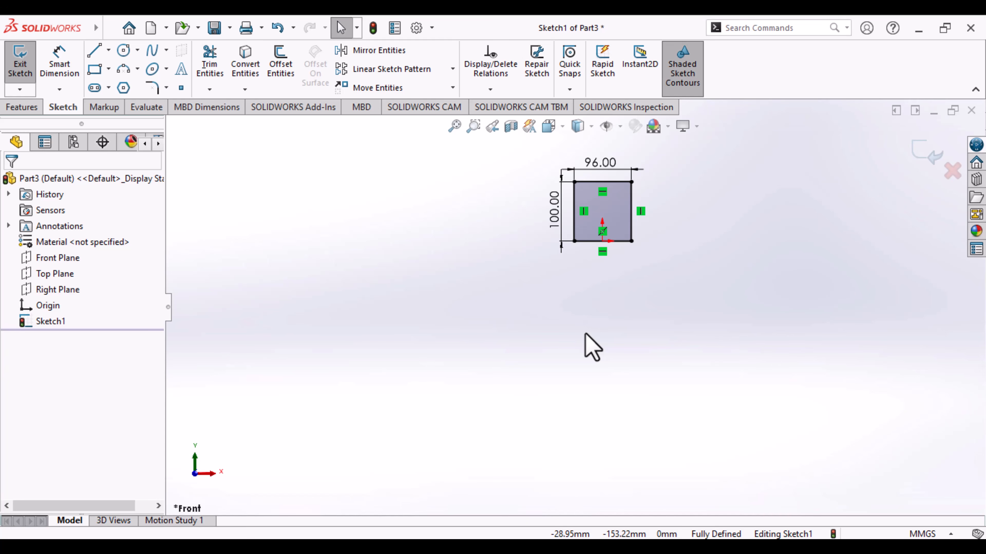
mouse_move(585, 334)
ctrl+middle_down()
mouse_move(497, 436)
mouse_move(651, 400)
mouse_move(431, 370)
mouse_move(568, 418)
mouse_move(579, 446)
mouse_move(586, 427)
ctrl+middle_up()
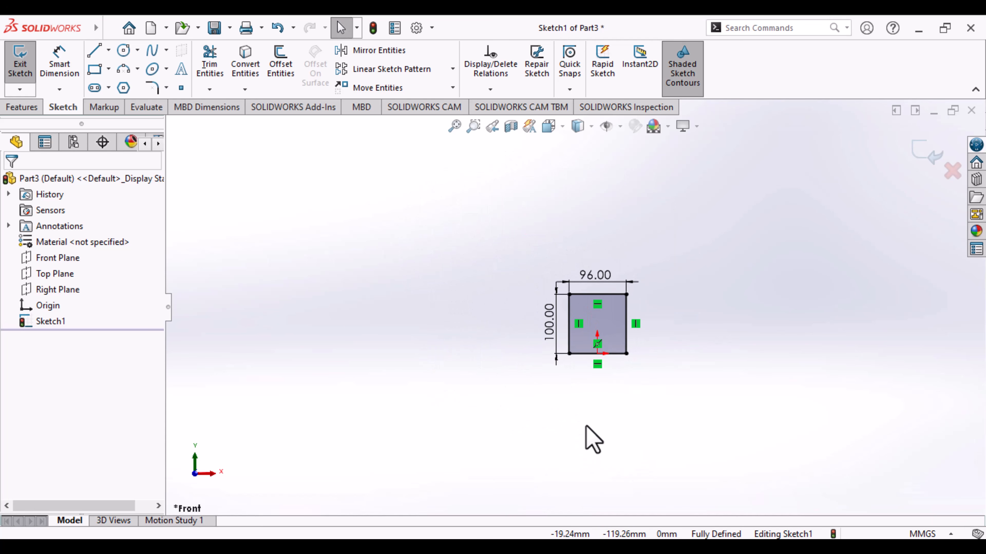
scroll(586, 427, up, 3)
scroll(586, 427, down, 7)
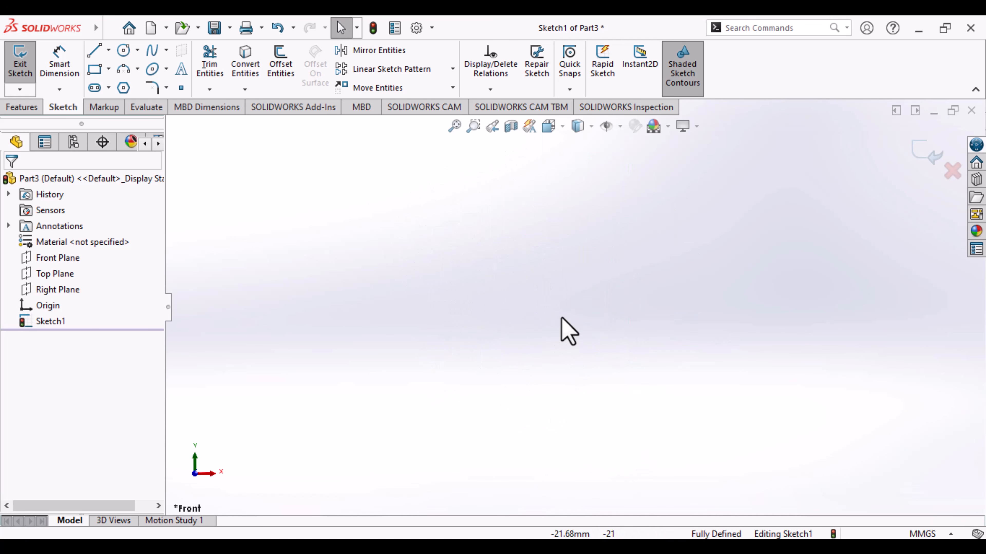
scroll(587, 358, up, 5)
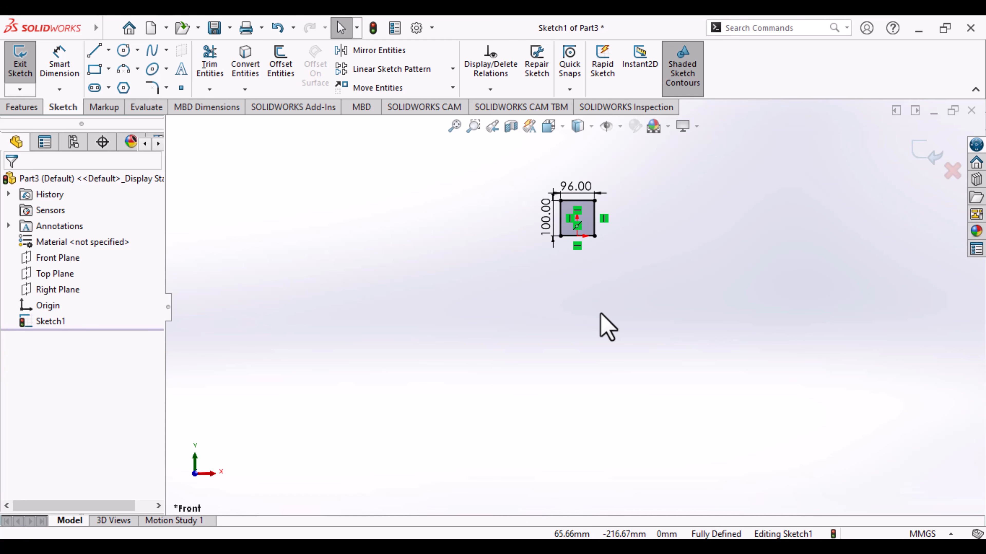
mouse_move(598, 326)
middle_down()
mouse_move(618, 330)
mouse_move(688, 271)
mouse_move(590, 314)
mouse_move(561, 342)
mouse_move(622, 321)
mouse_move(640, 378)
mouse_move(586, 324)
middle_up()
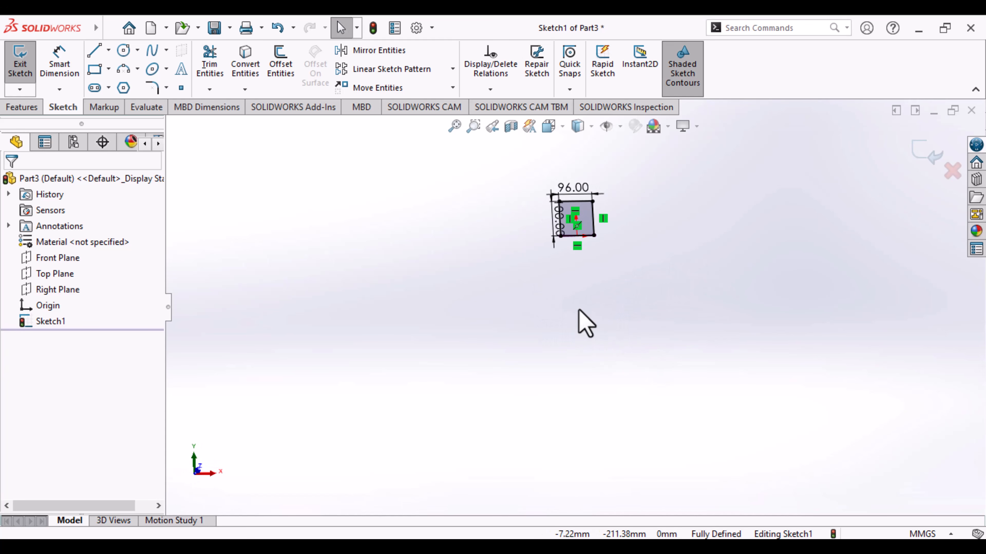
click(561, 126)
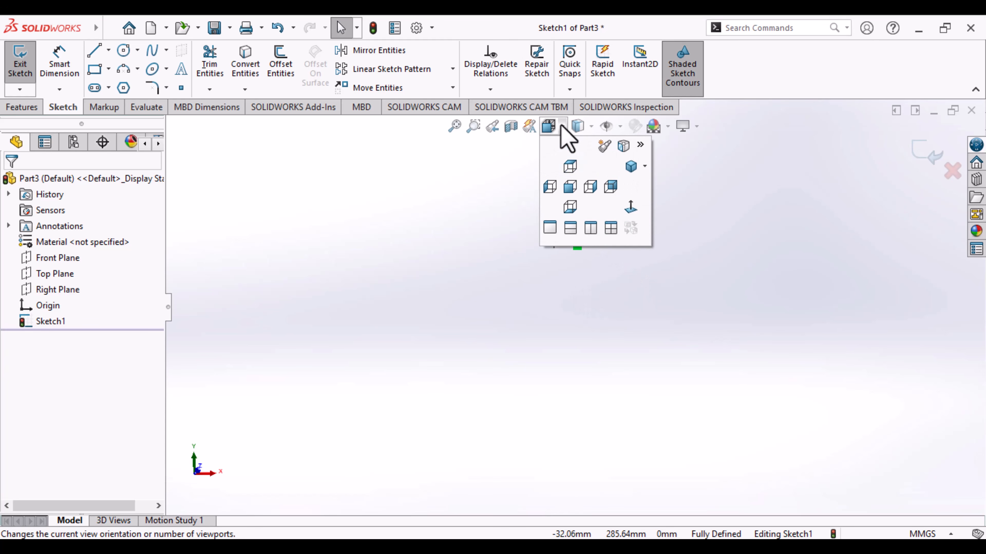
click(629, 207)
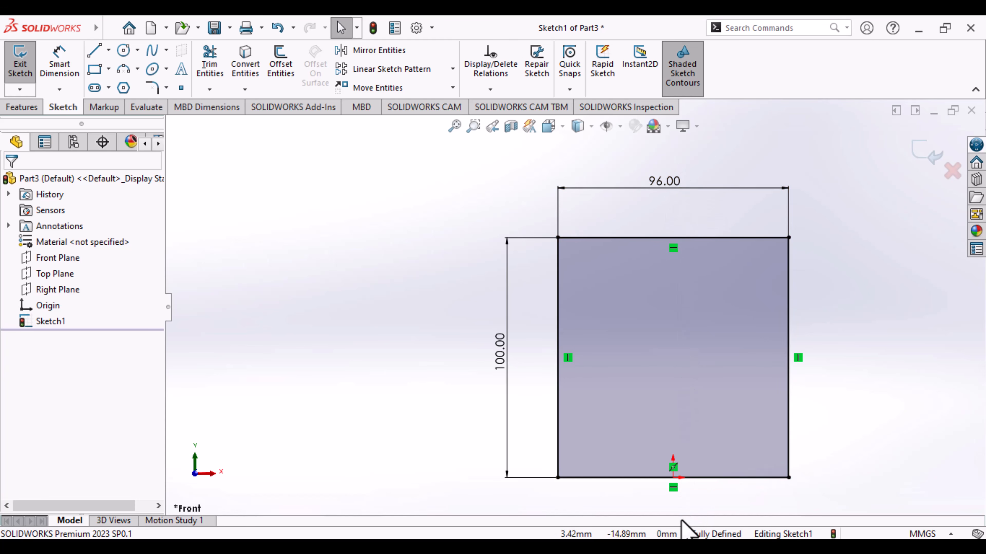
mouse_move(656, 415)
ctrl+middle_down()
mouse_move(550, 377)
mouse_move(530, 405)
ctrl+middle_up()
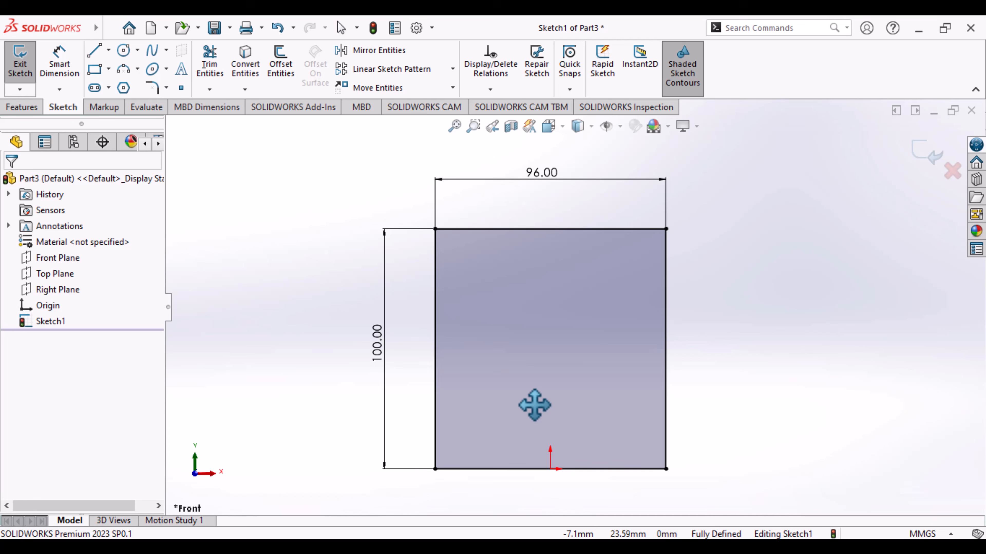
Step: Sketch a vertical centerline through the origin, extending beyond the rectangle's upper and lower edges
click(109, 50)
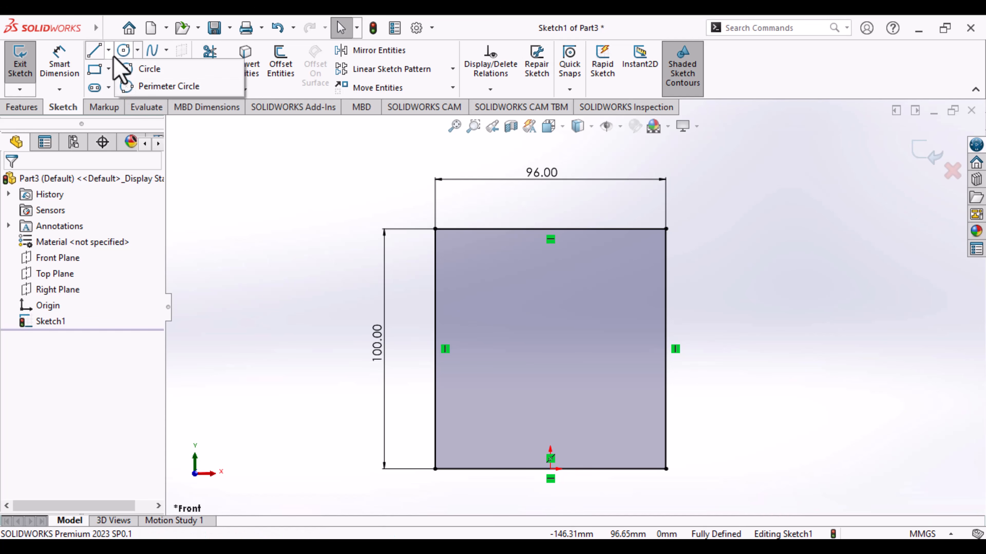
click(116, 88)
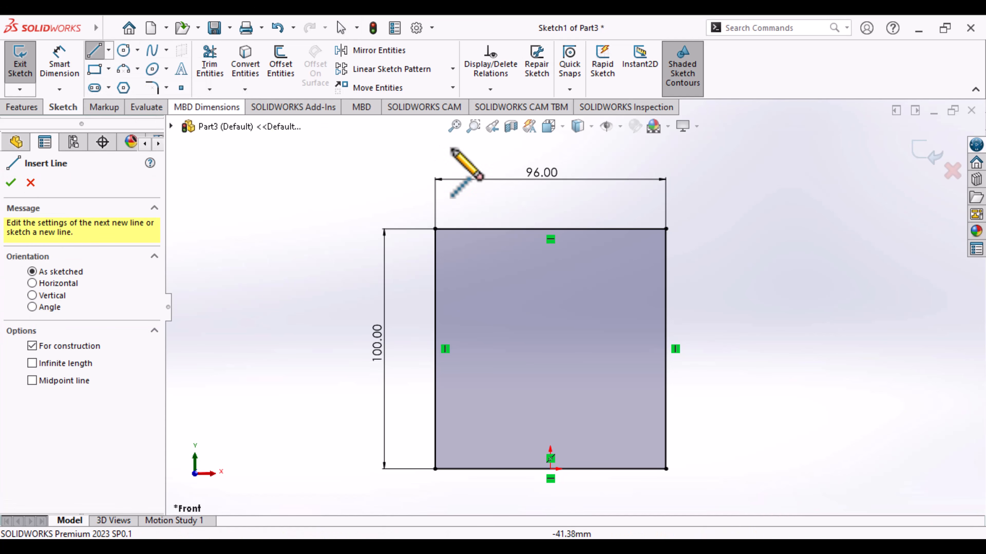
click(550, 196)
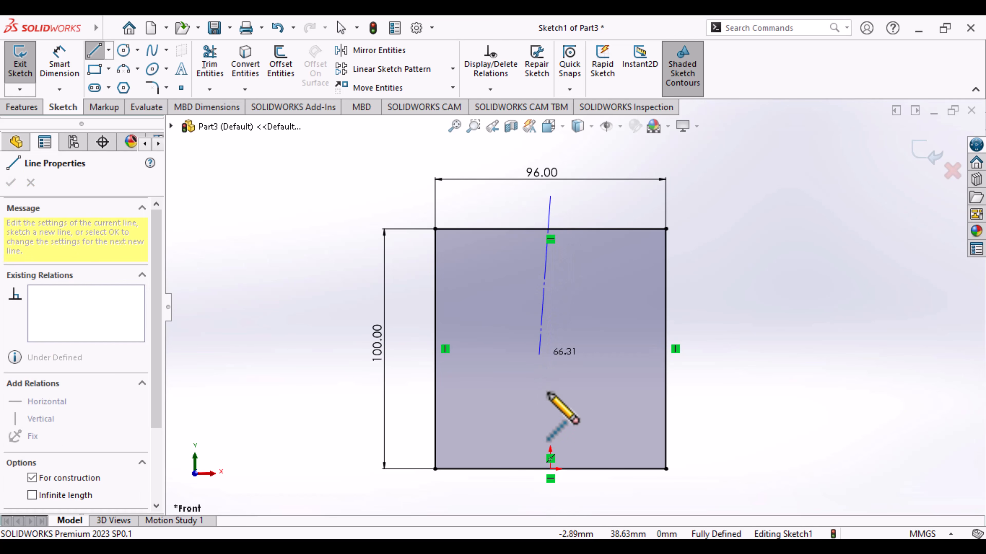
click(550, 510)
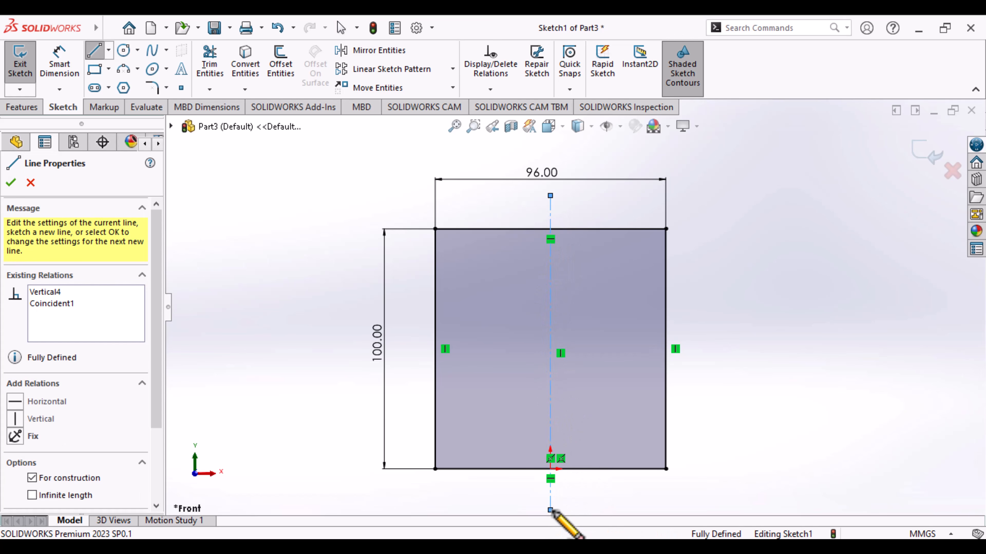
key(Escape)
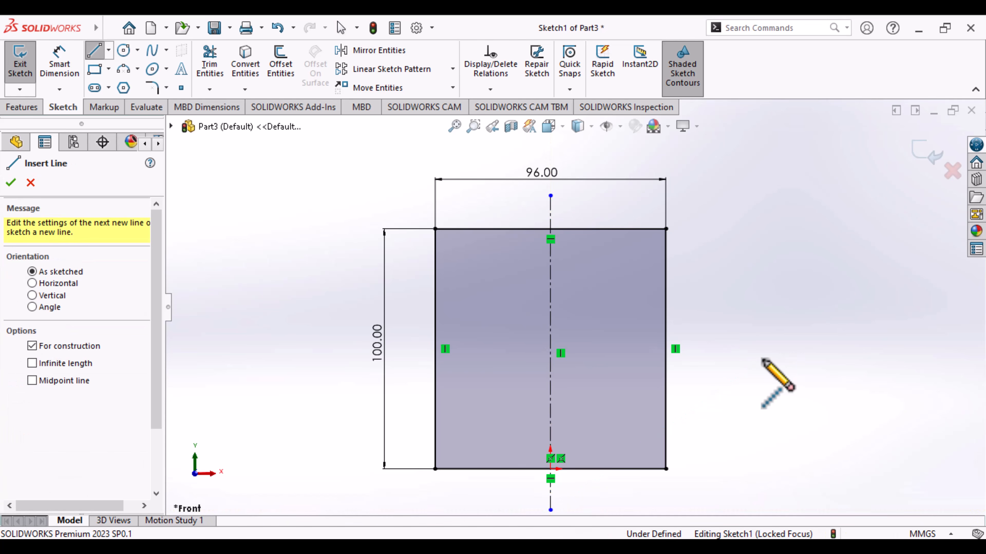
key(Escape)
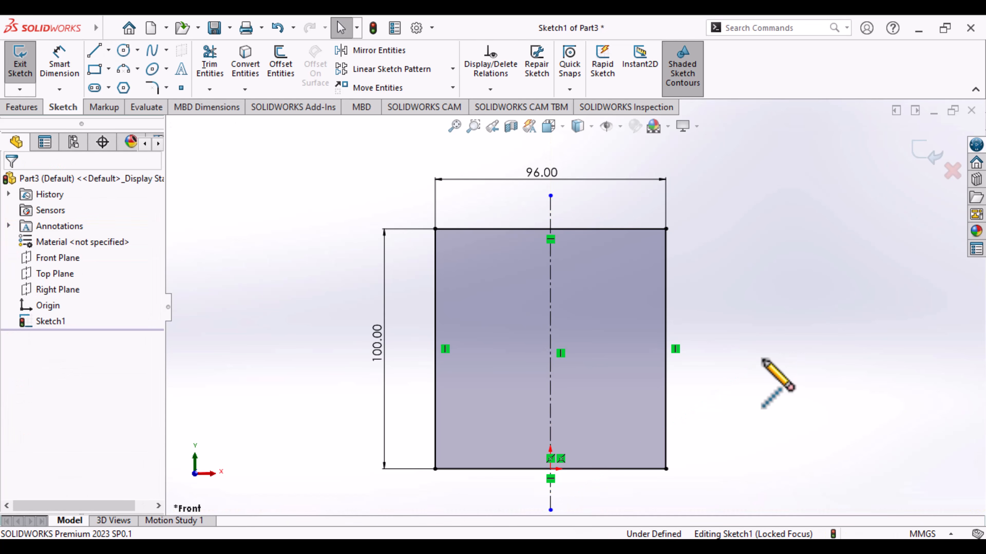
Step: Sketch a circle about 14 mm in diameter inside the rectangle near its upper-left corner
click(123, 51)
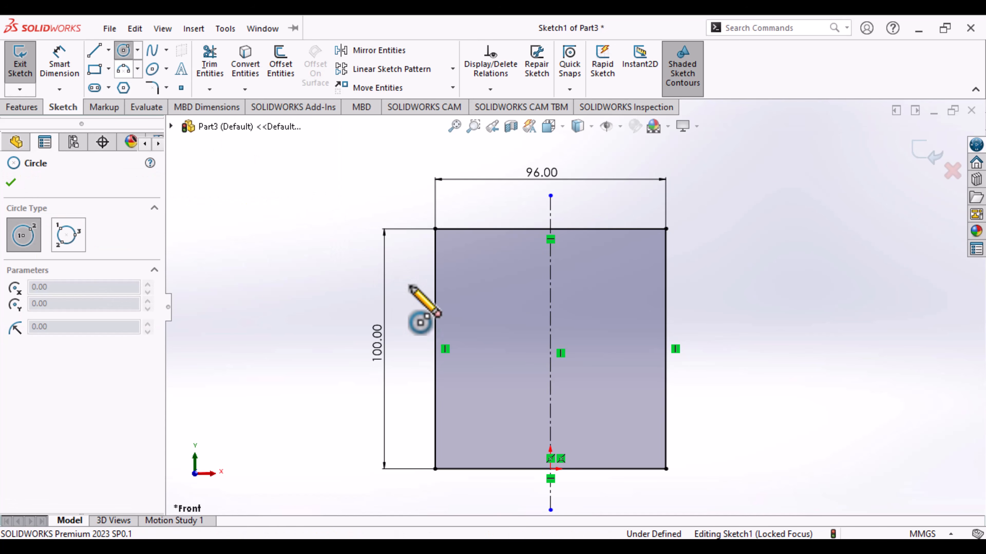
click(463, 263)
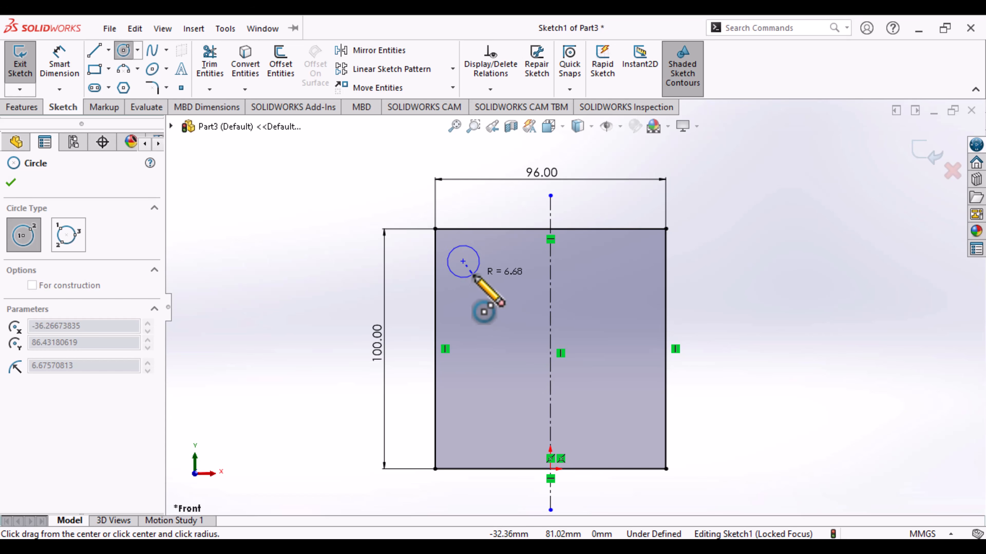
click(475, 278)
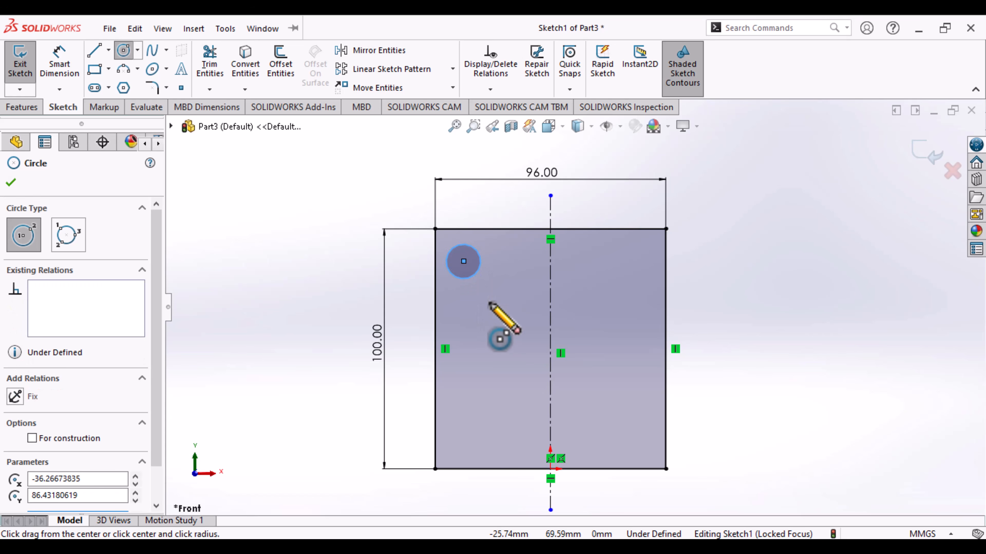
key(Escape)
Step: Dimension the vertical distance from the circle's centre to the rectangle's upper edge
click(60, 66)
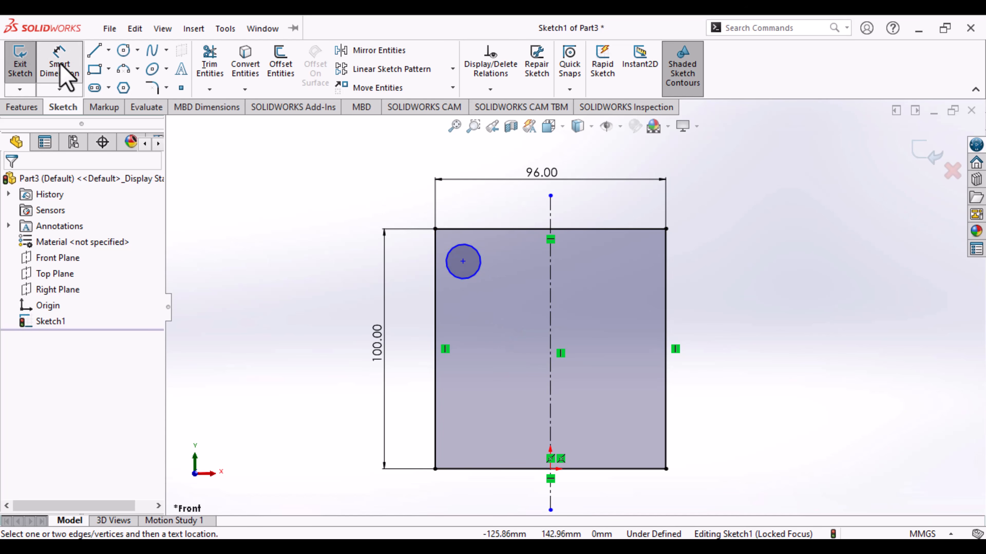
click(464, 264)
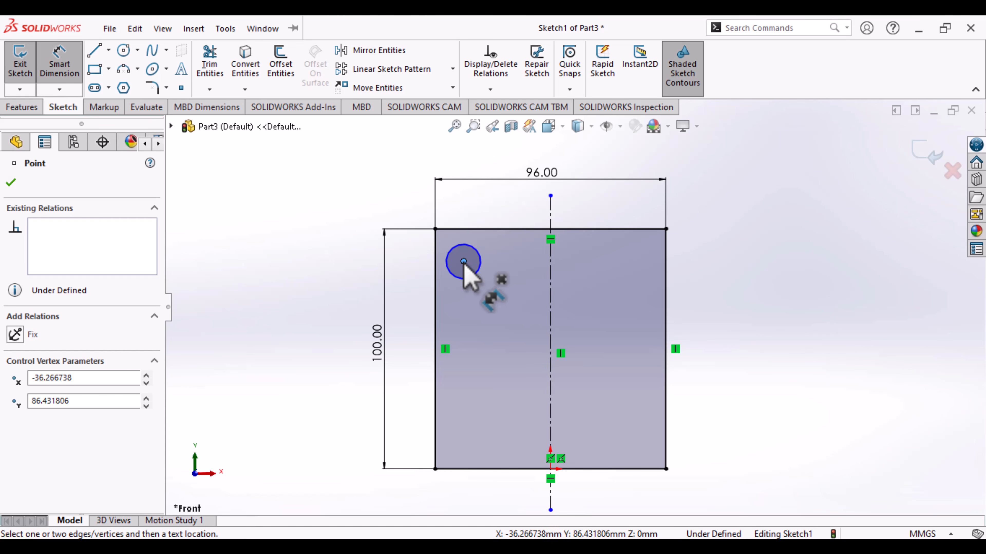
click(474, 229)
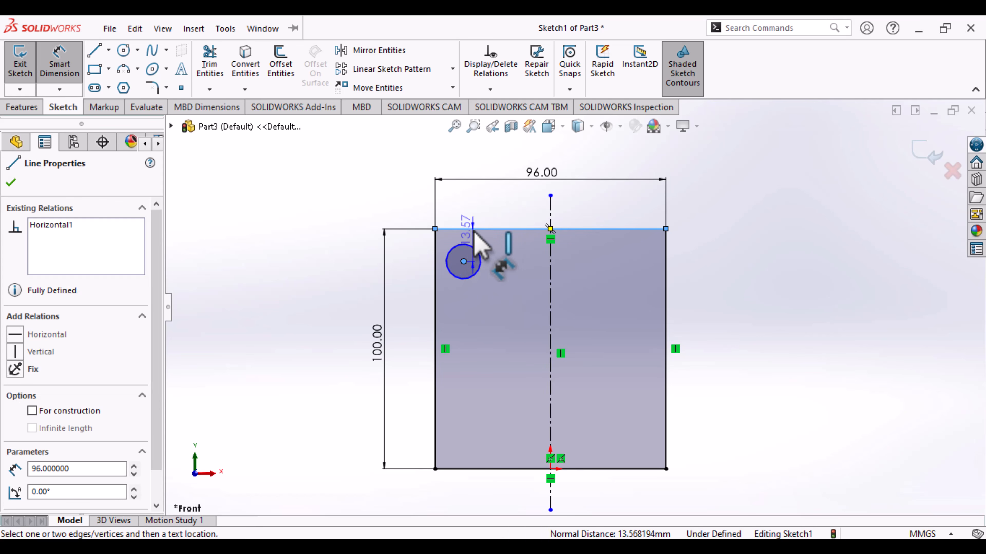
click(336, 256)
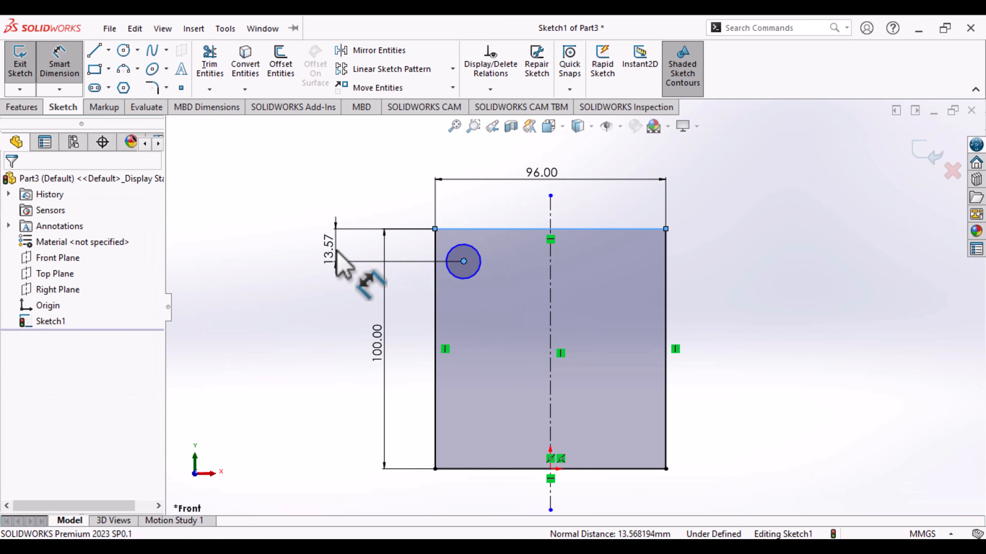
text(1)
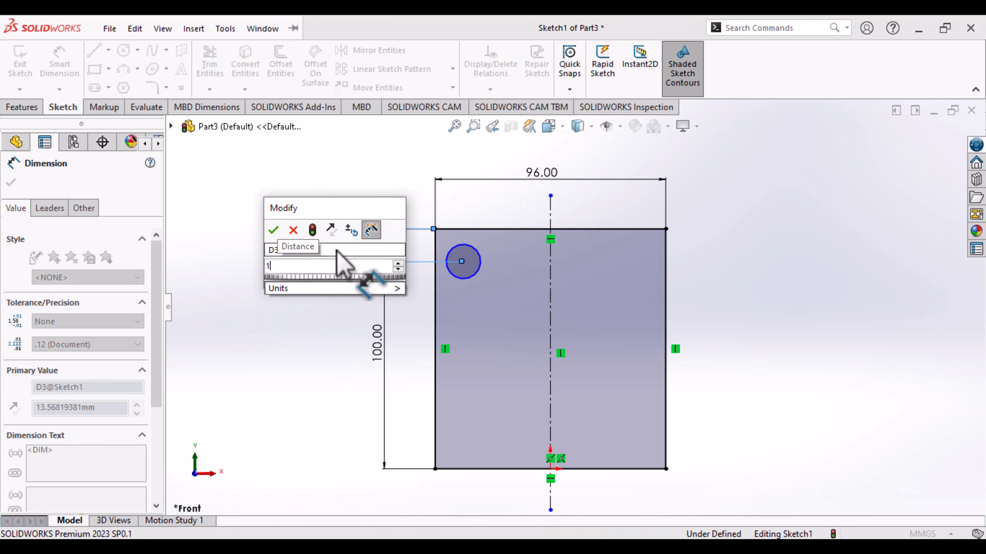
text(6)
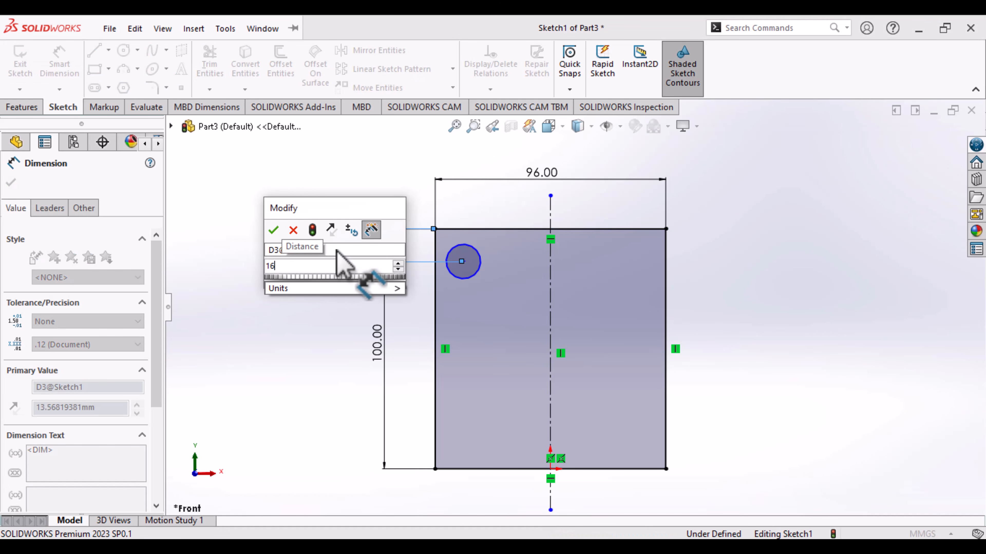
key(Escape)
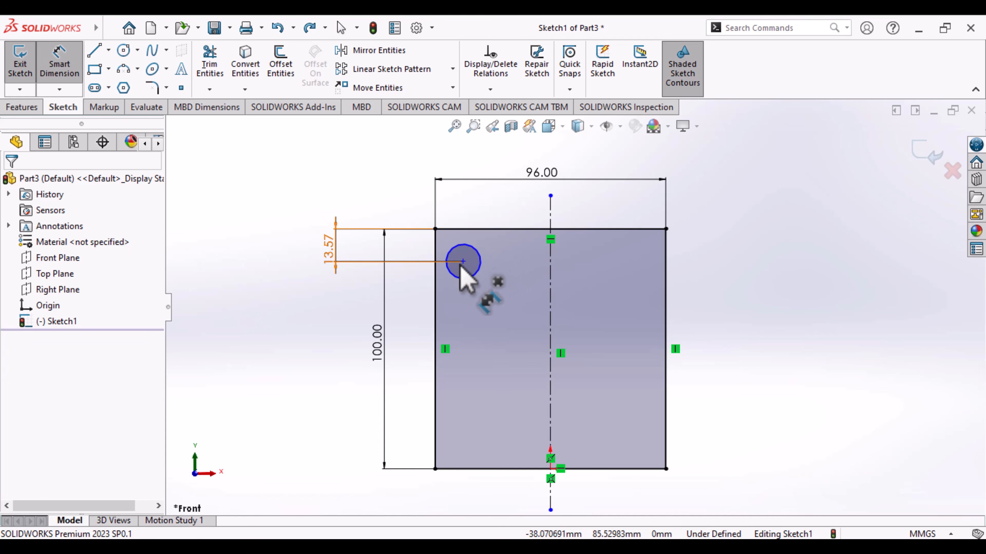
Step: Dimension the circle's centre 18 mm from the rectangle's left vertical edge
click(464, 263)
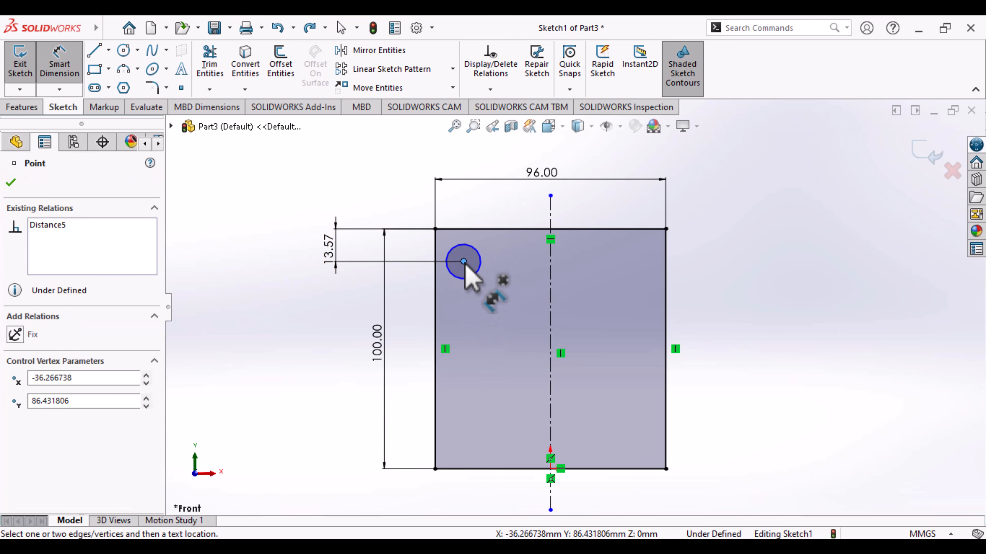
click(436, 258)
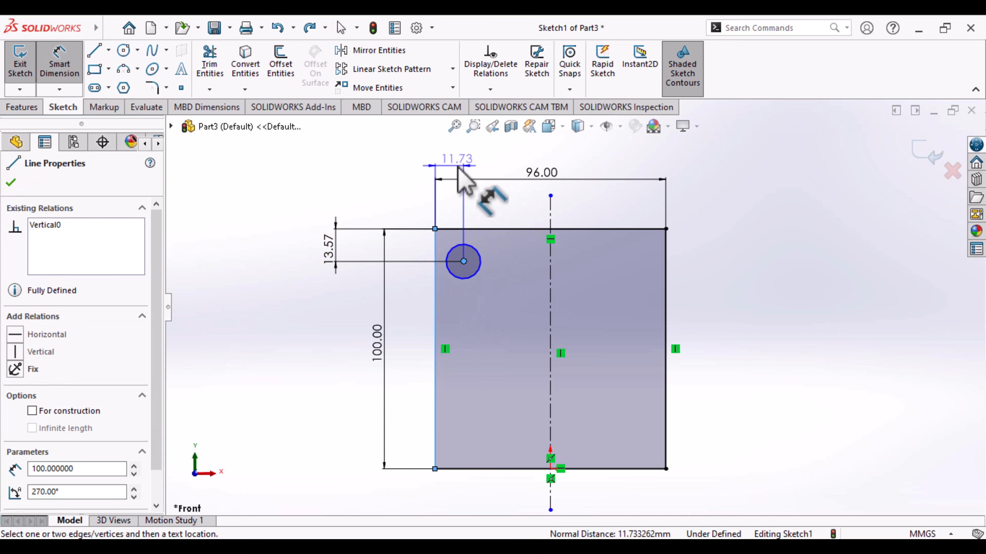
click(456, 166)
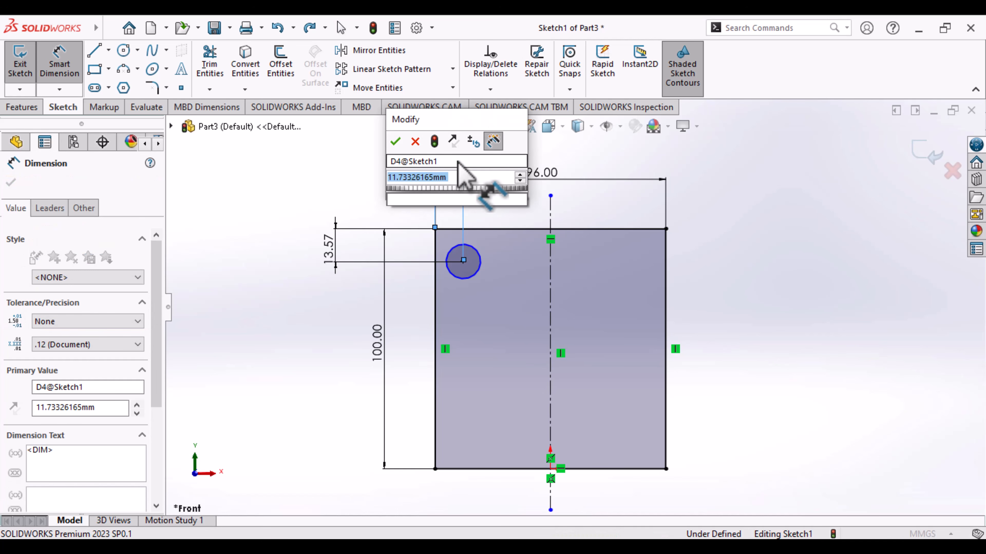
text(18)
key(Return)
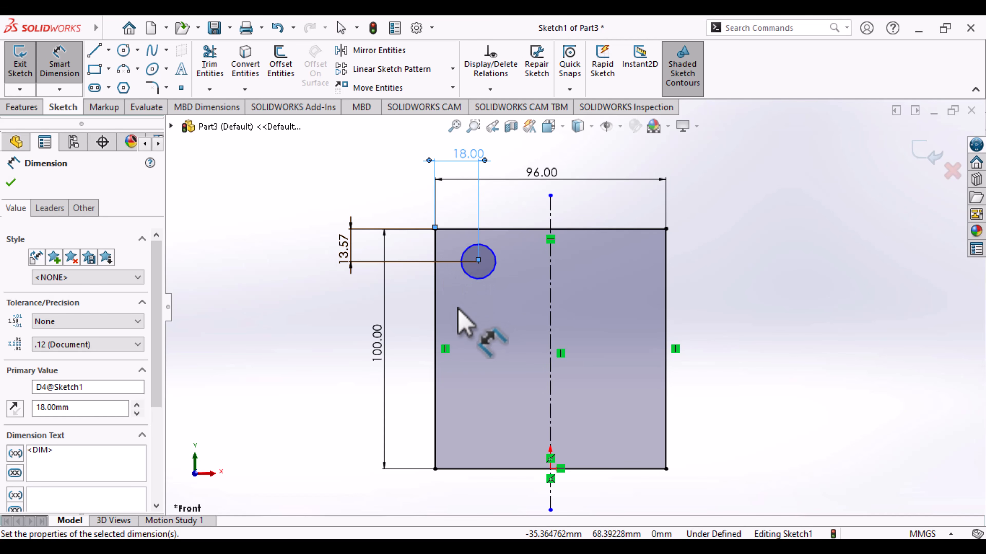
click(345, 315)
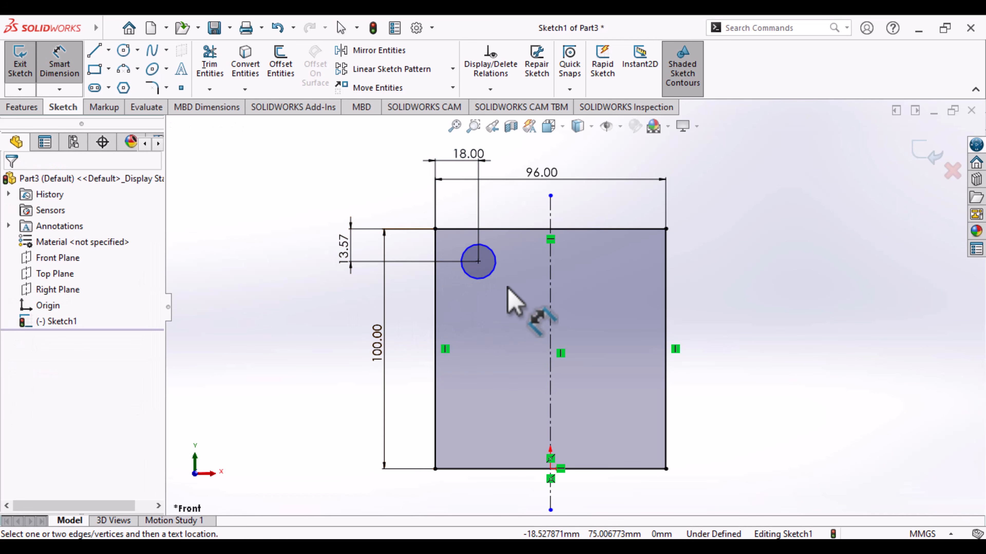
Step: Dimension the circle's diameter to 16 mm
click(494, 274)
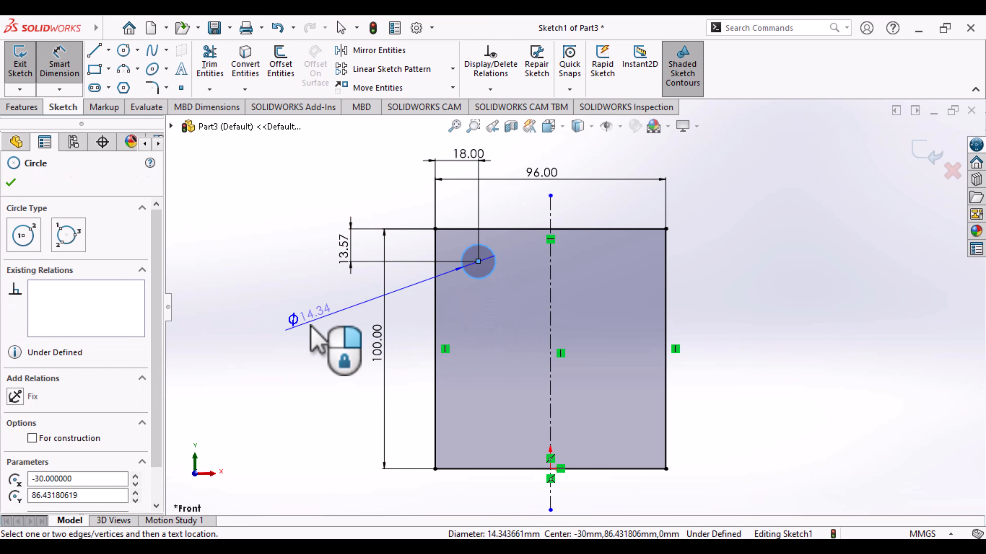
click(311, 329)
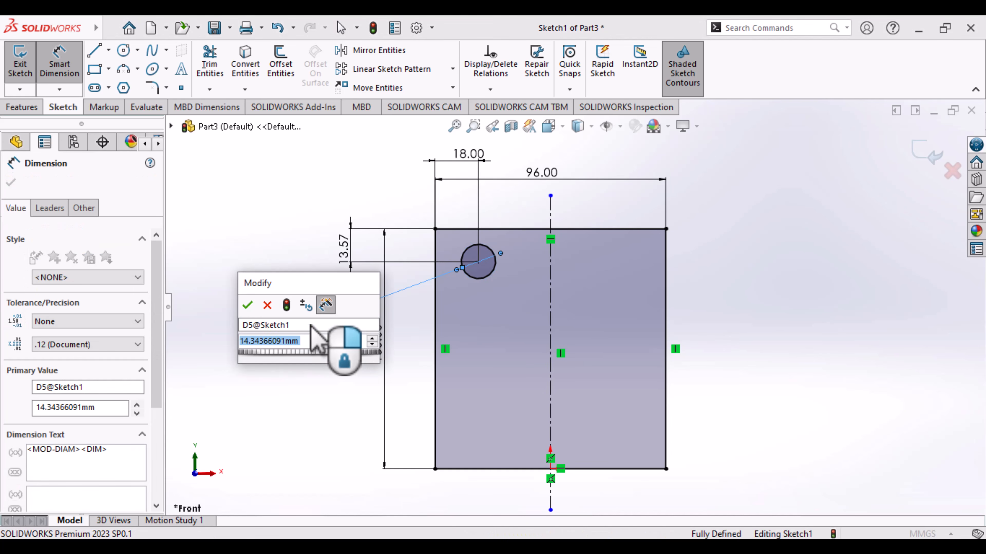
text(16)
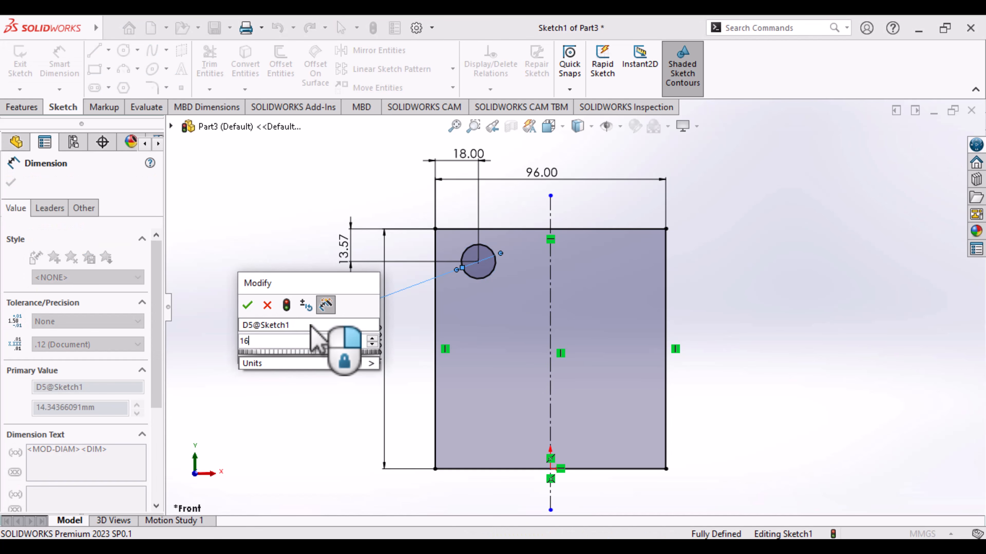
key(Return)
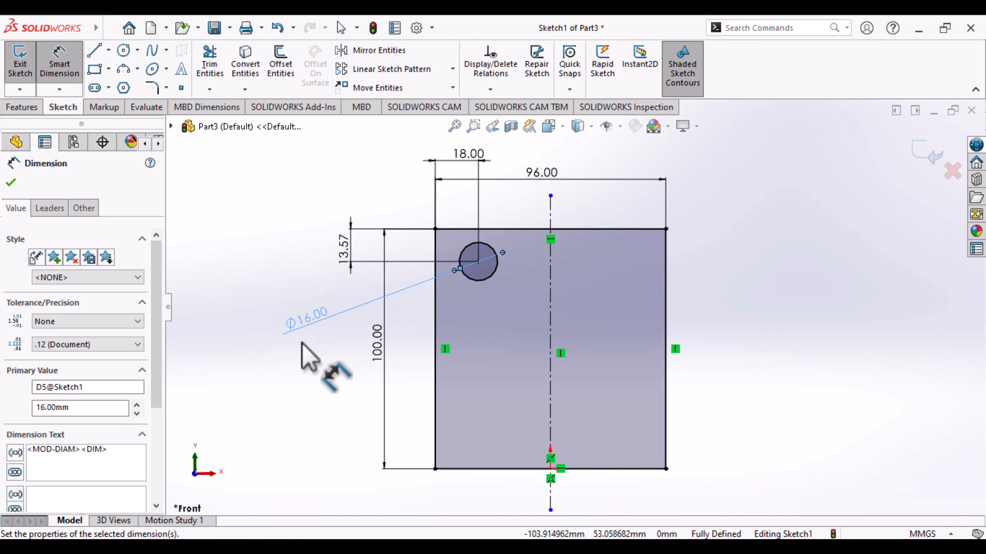
key(Escape)
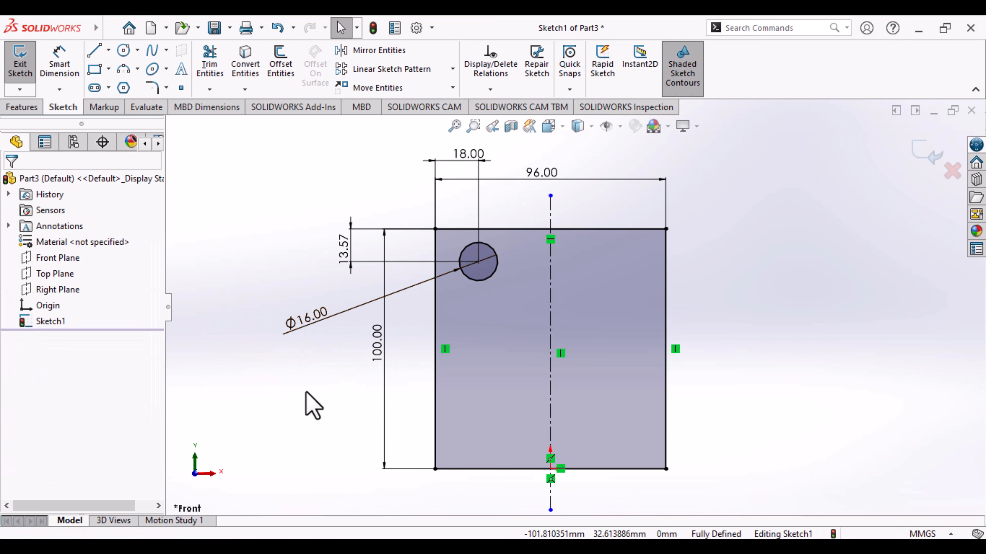
Step: Mirror the 16 mm circle about the vertical centerline, keeping the original as a copy
click(378, 50)
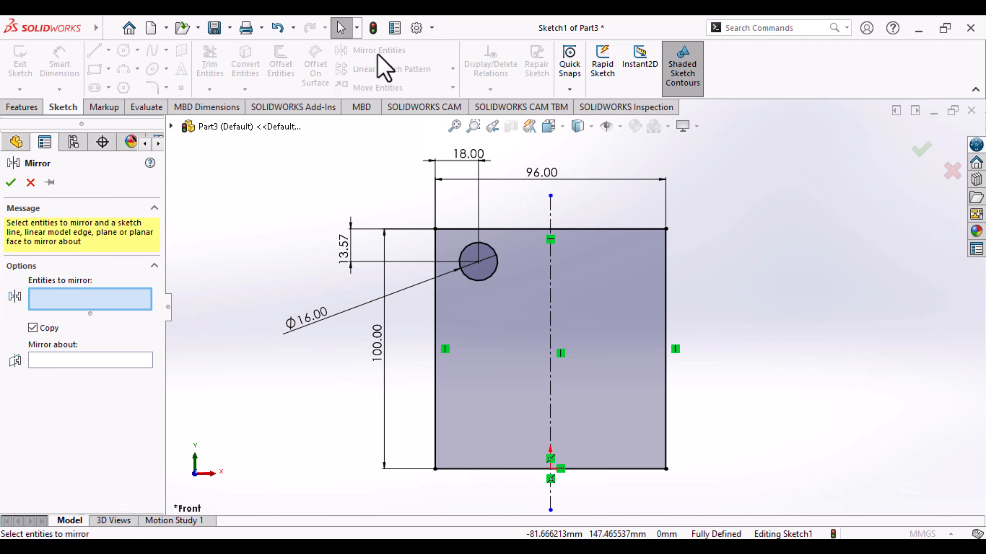
click(472, 278)
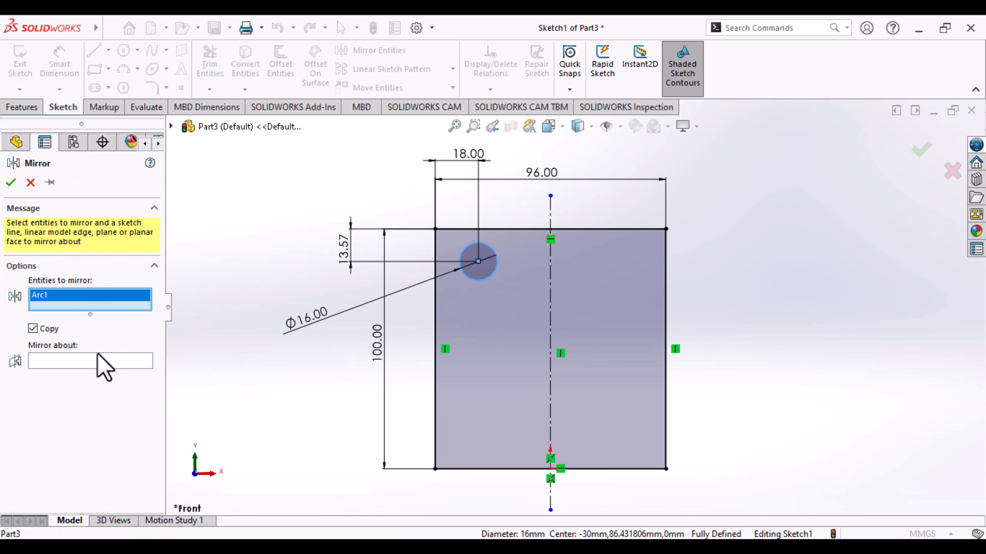
click(80, 362)
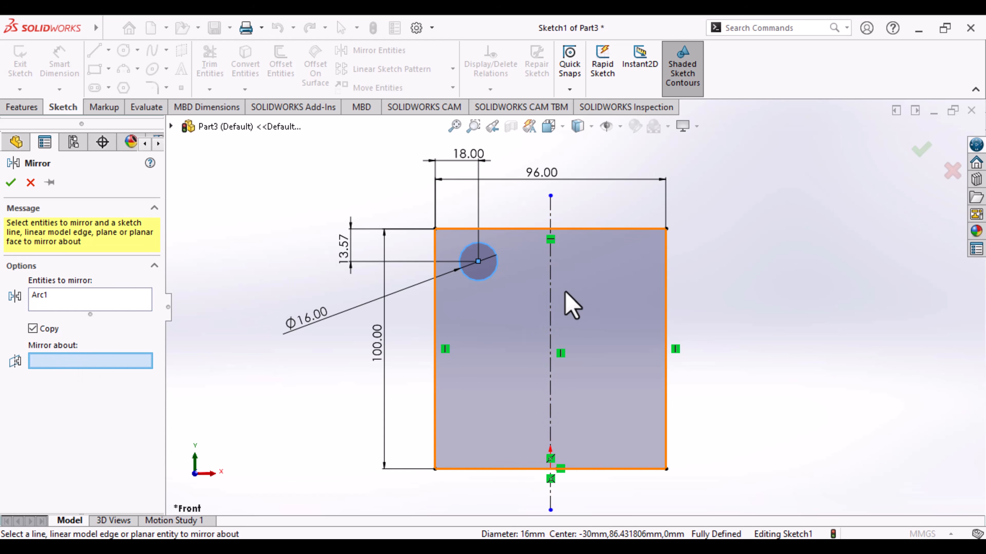
click(551, 304)
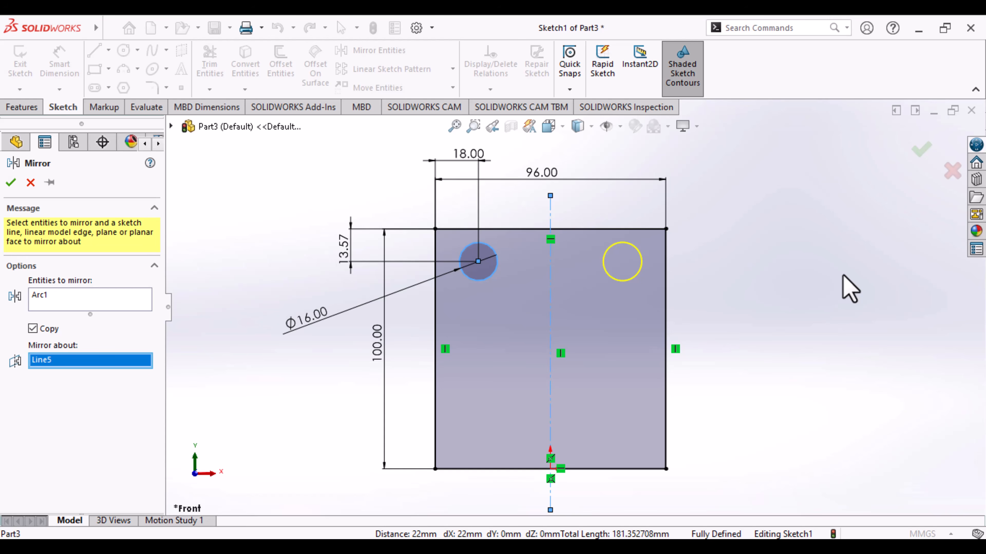
key(Return)
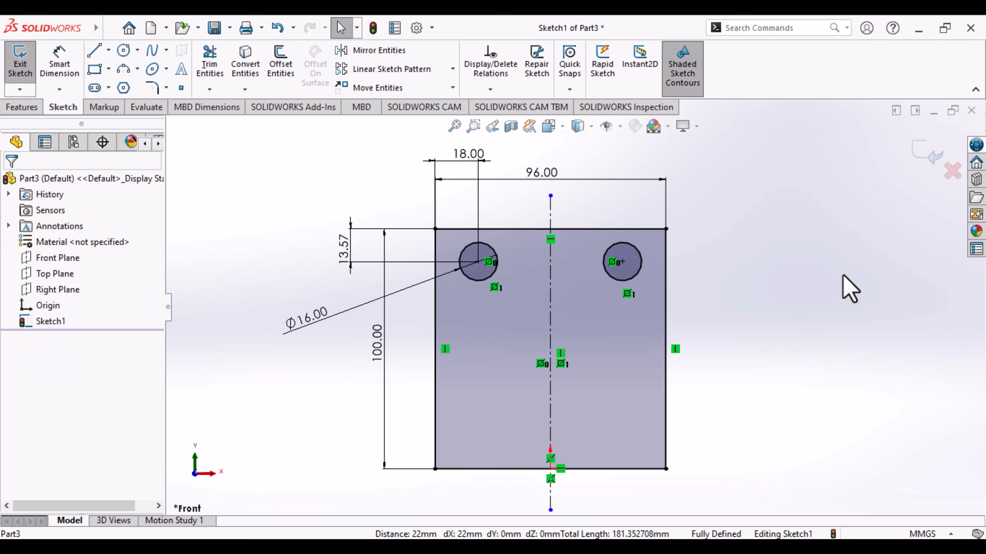
Step: Close the plate sketch and extrude it as a blind boss 18 mm deep
click(930, 153)
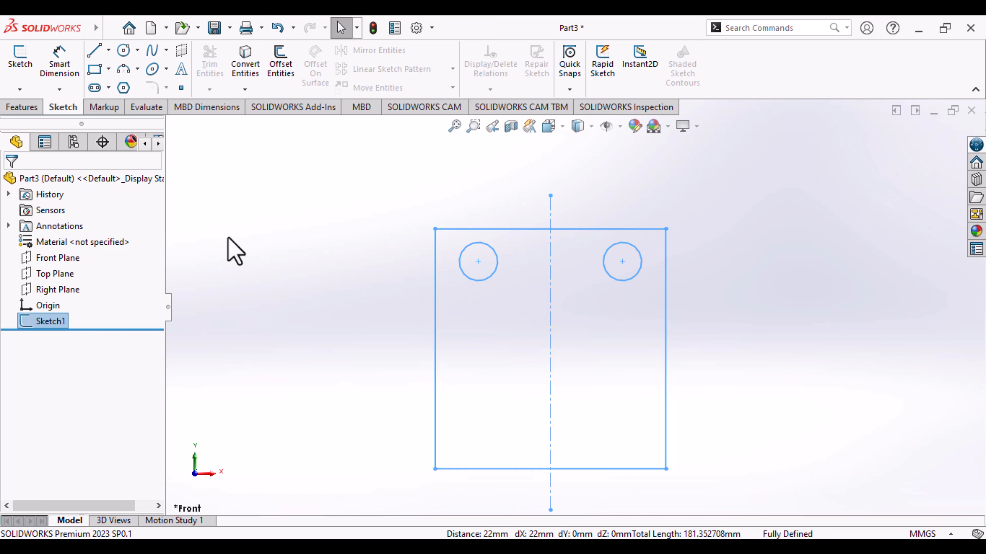
click(33, 108)
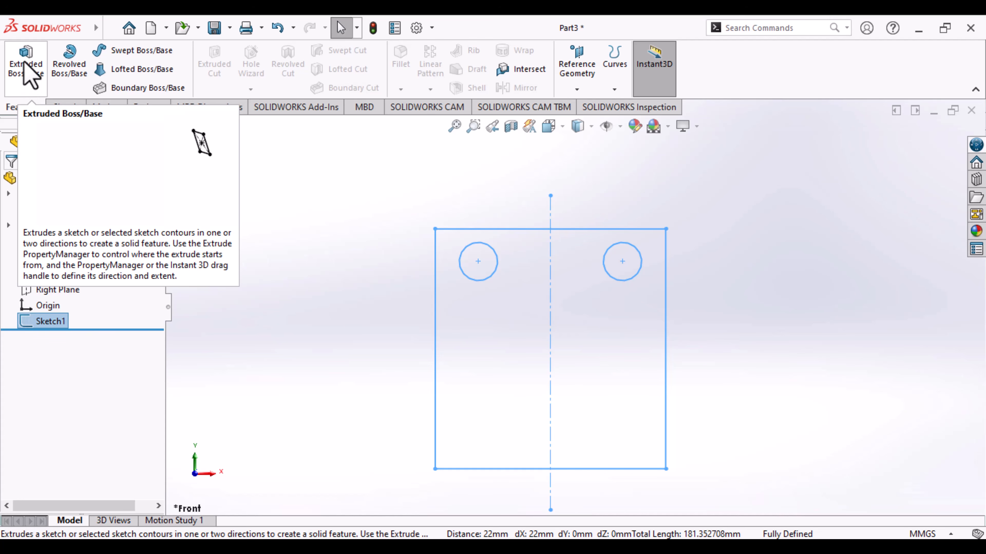
click(27, 69)
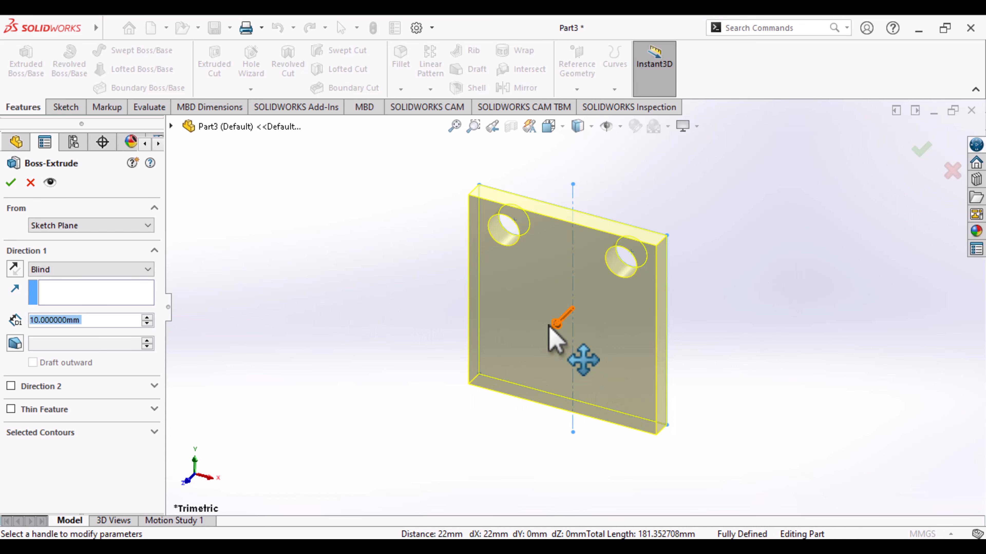
click(10, 266)
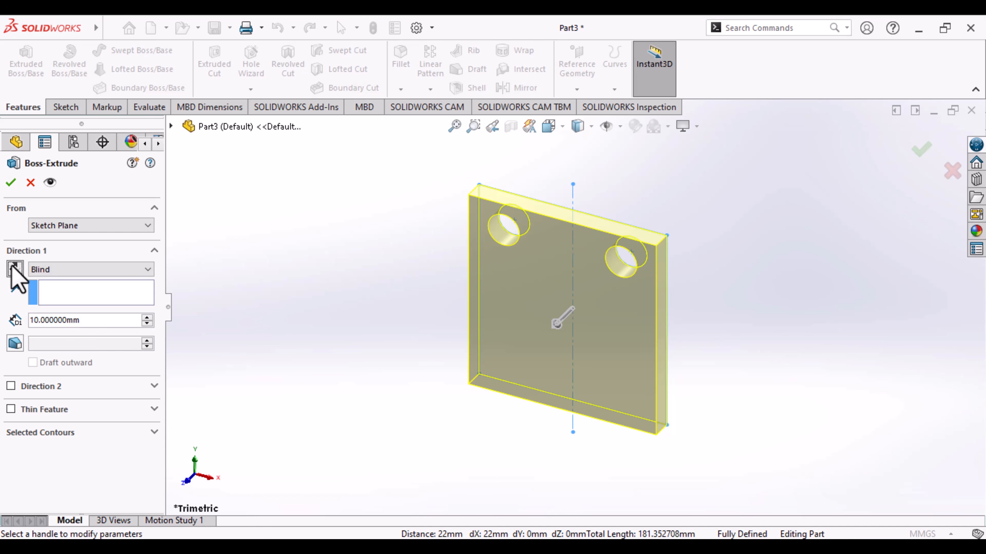
click(14, 268)
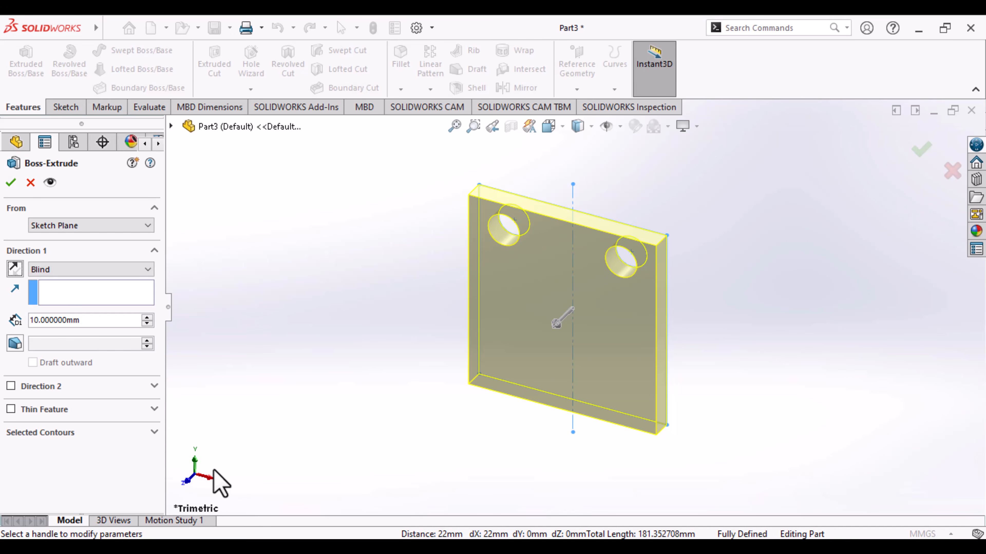
click(41, 320)
key(BackSpace)
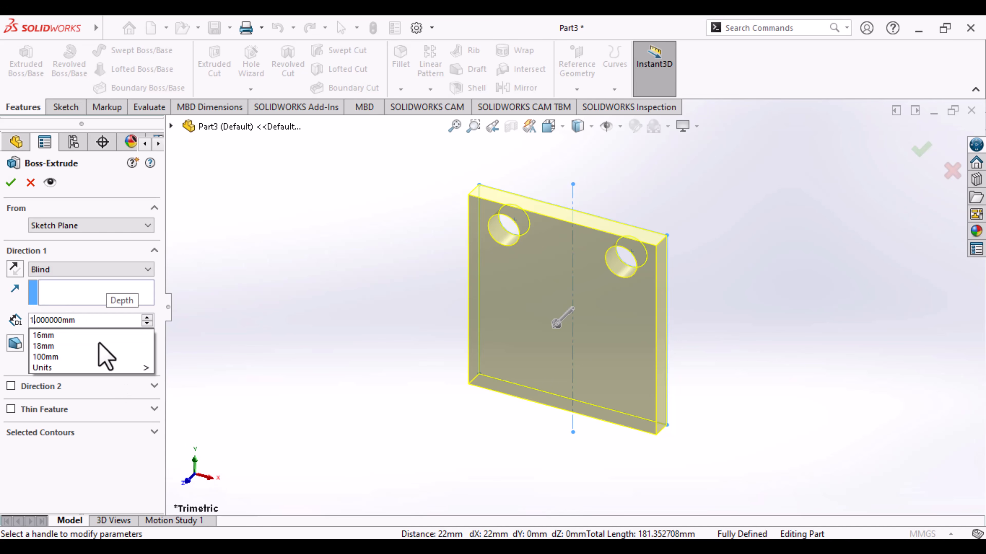
text(8)
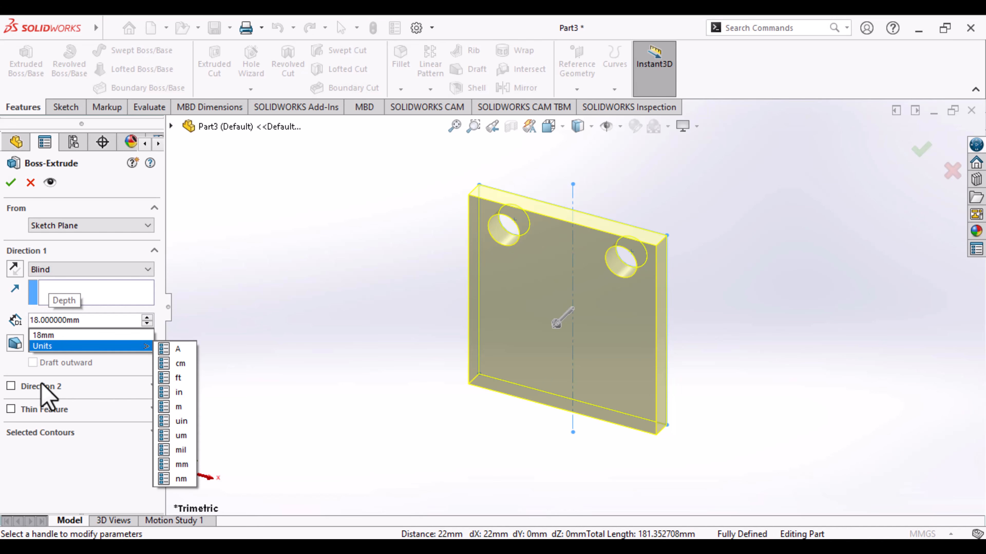
key(Return)
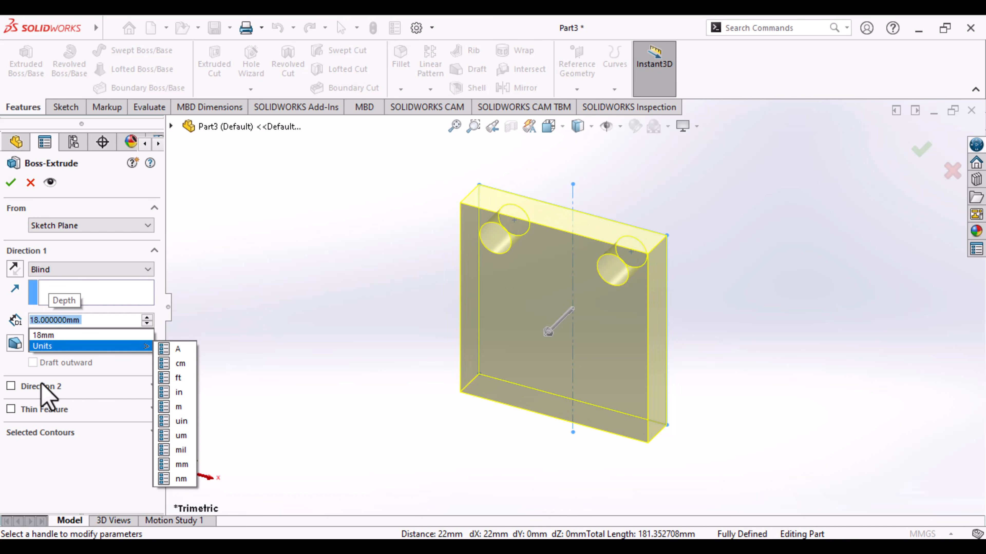
click(323, 342)
key(Return)
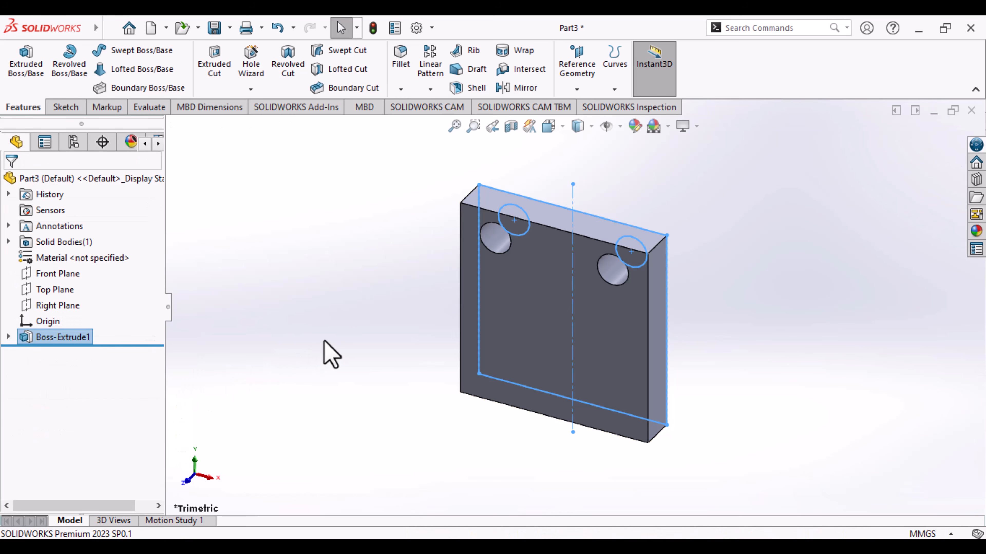
click(868, 311)
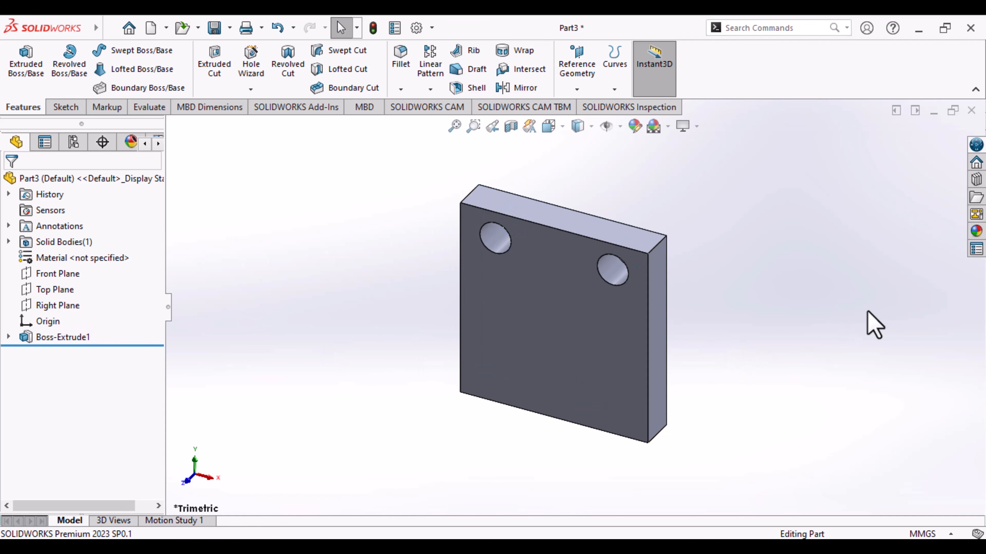
Step: Fillet the plate's two upper corner edges with a constant-size 10 mm radius
click(658, 246)
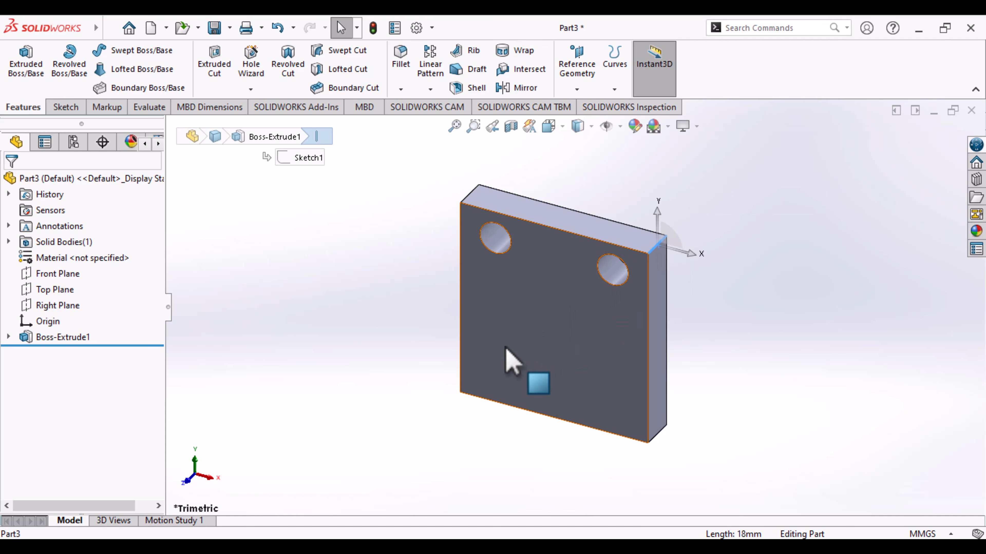
middle_drag(342, 392, 386, 403)
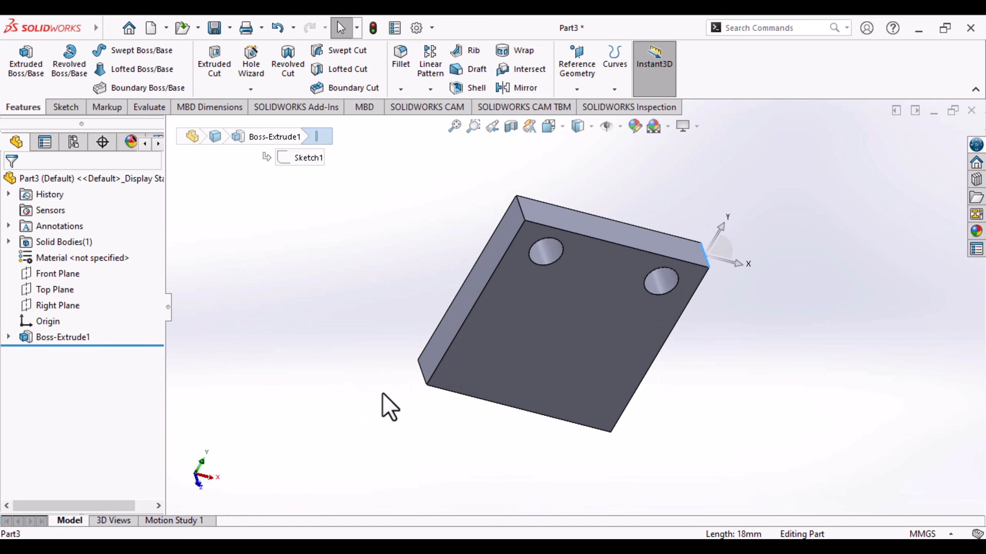
ctrl+click(520, 209)
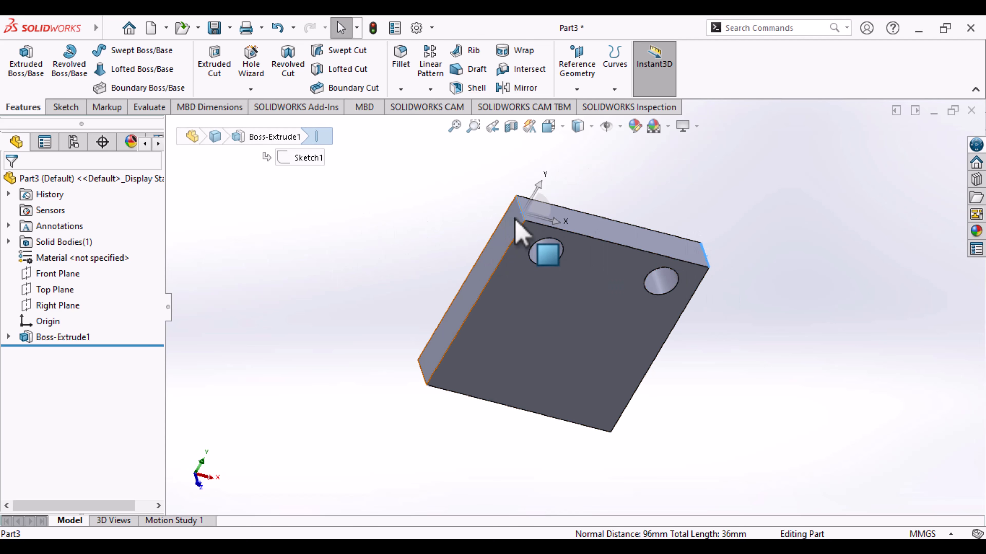
click(399, 68)
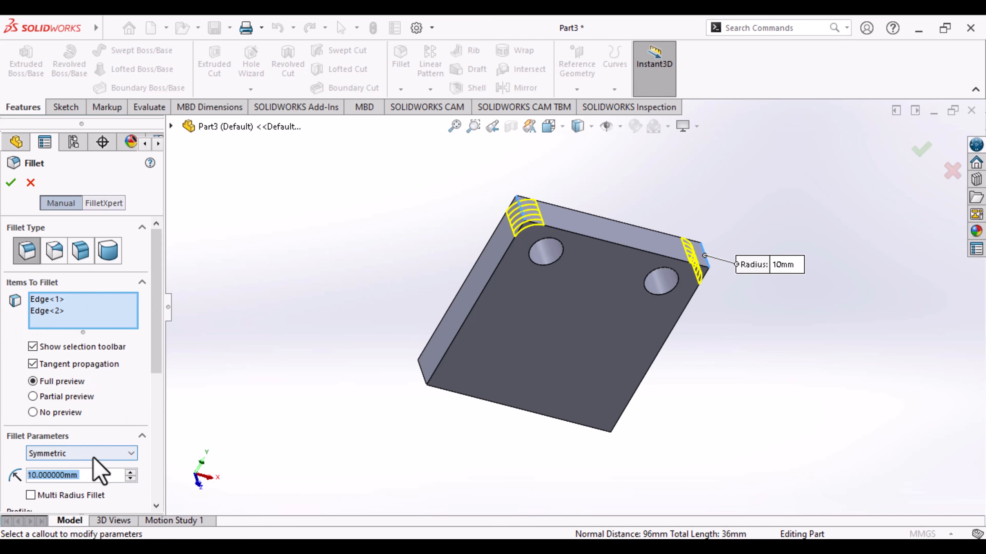
scroll(92, 457, down, 1)
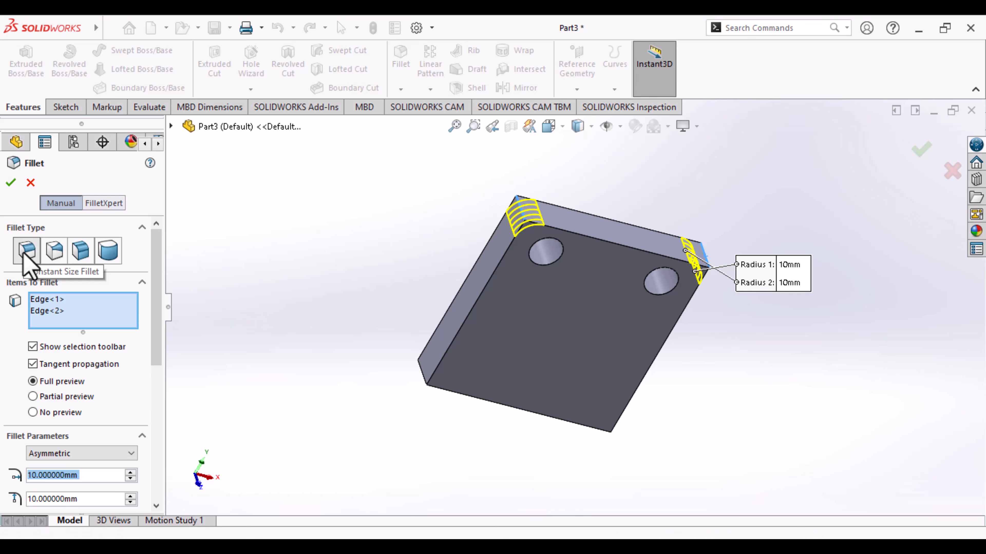
key(Return)
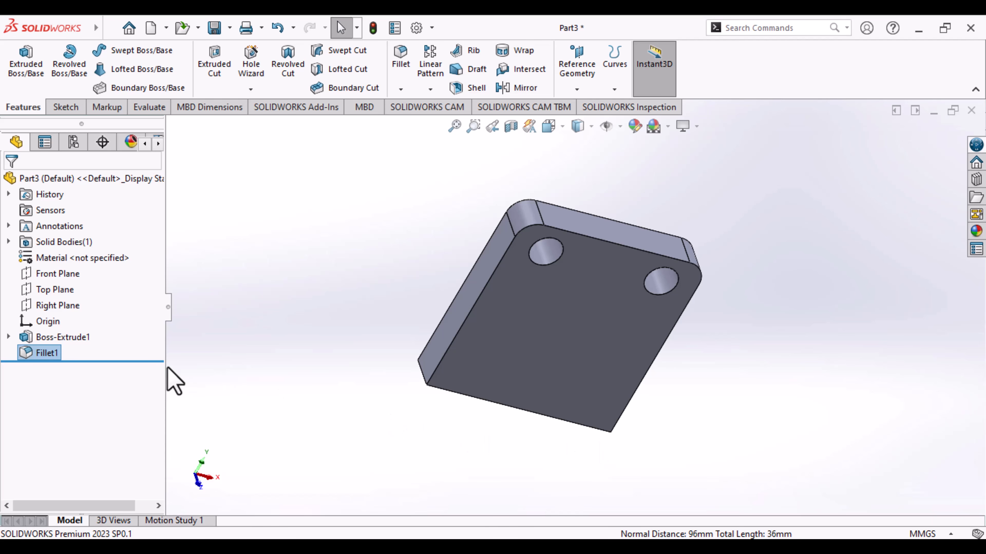
Step: Start a sketch on the Top Plane and draw a horizontal line along the plate's full front edge, corner to corner
click(60, 291)
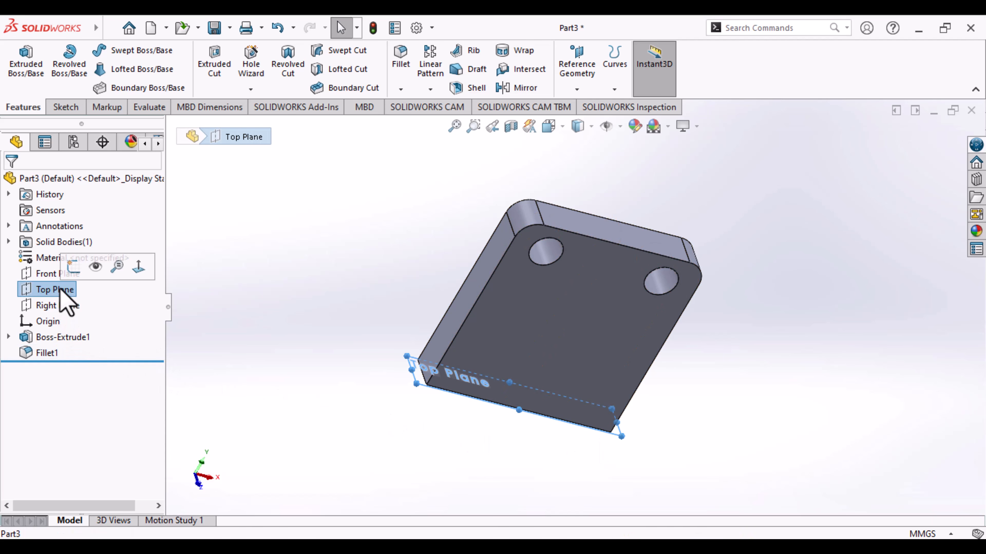
click(74, 107)
click(21, 62)
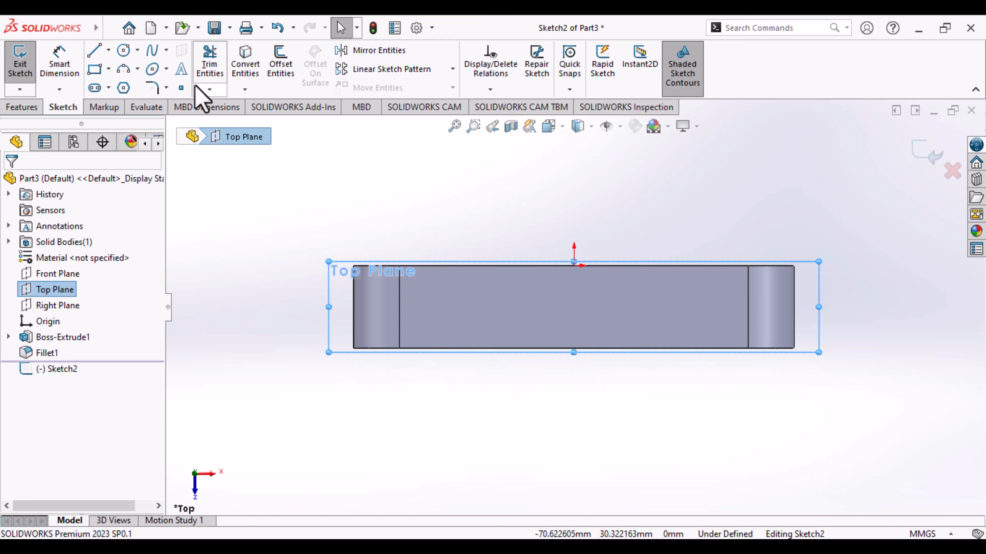
click(95, 51)
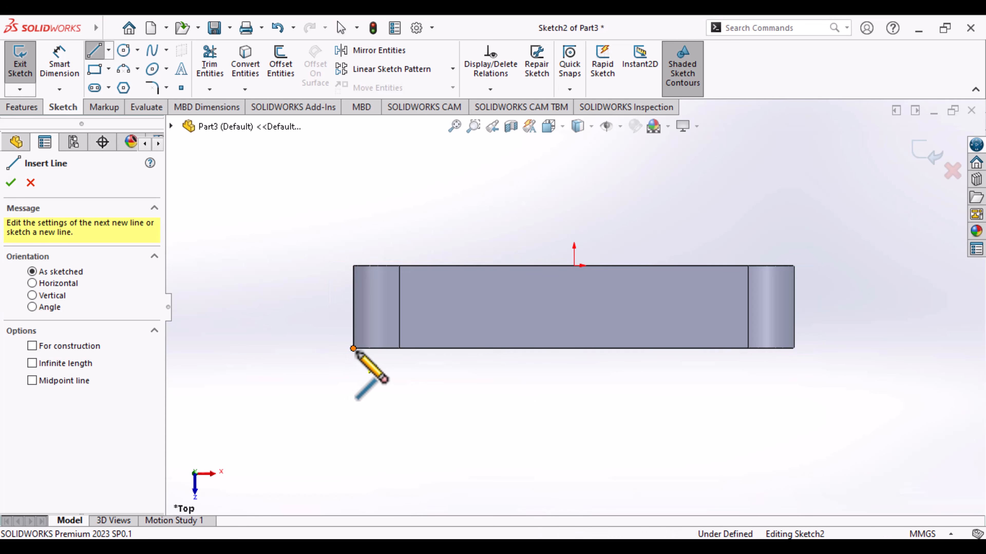
click(353, 348)
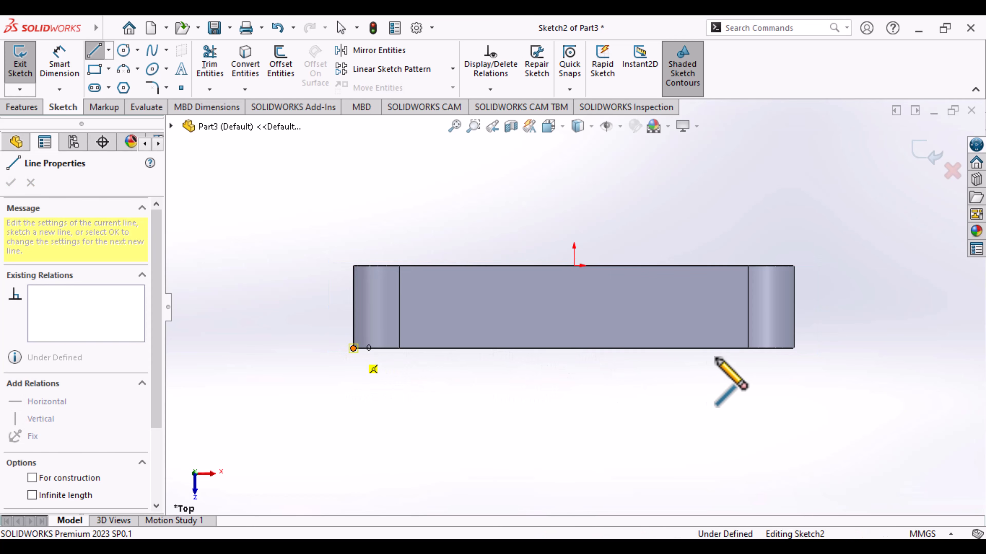
click(794, 348)
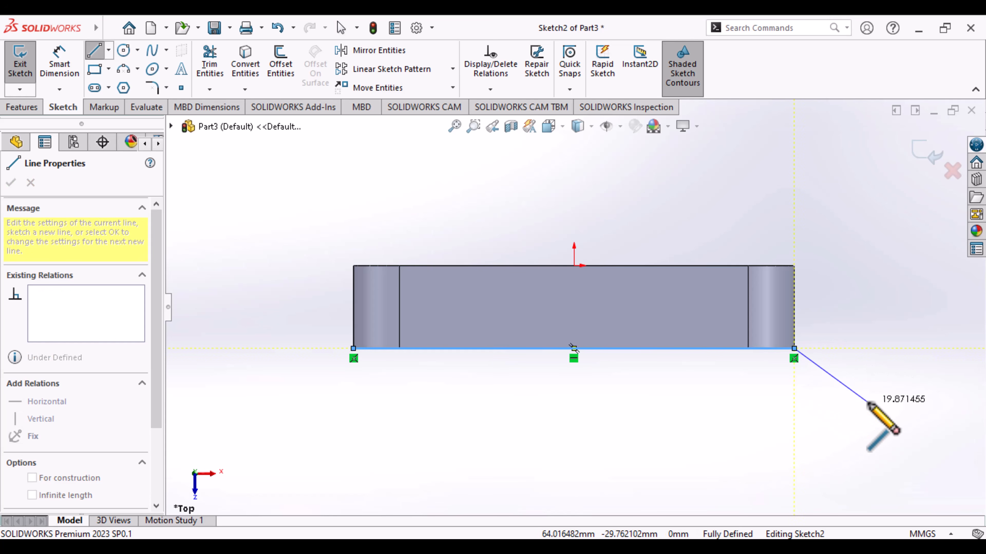
key(Escape)
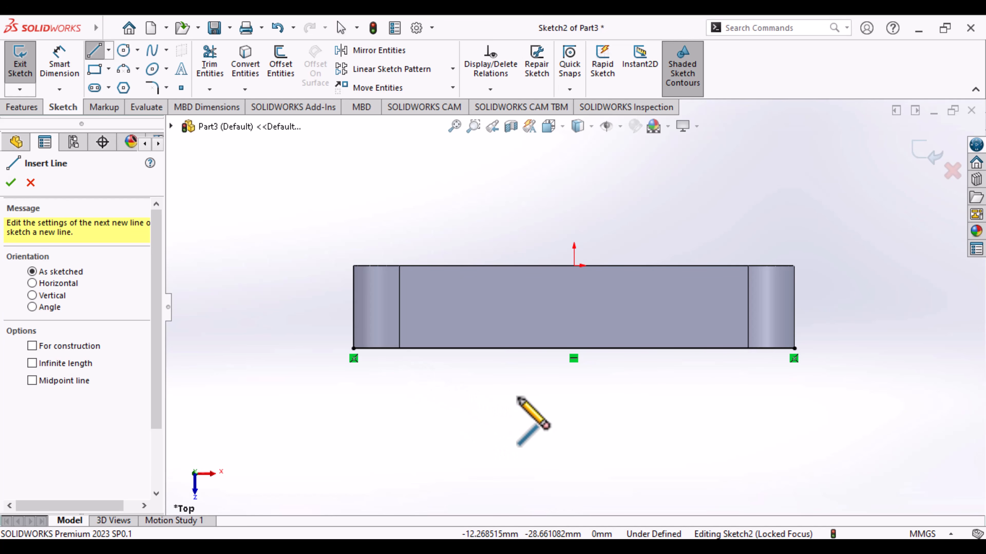
Step: Sketch a vertical line about 55 mm down from the horizontal line near its left end, continuing with a slanted line about 60 mm to below the origin
scroll(517, 398, down, 1)
scroll(517, 393, up, 2)
scroll(516, 394, up, 2)
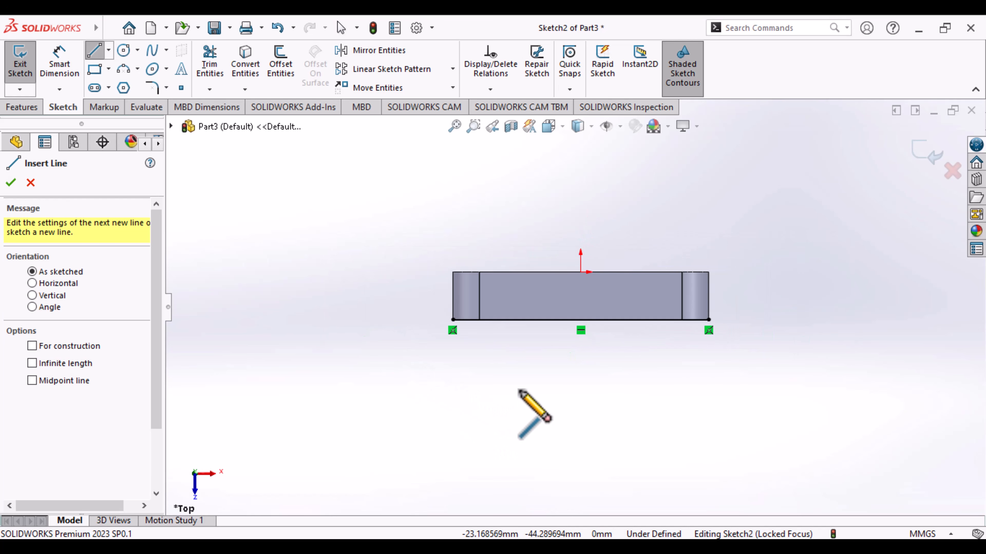
ctrl+middle_drag(543, 389, 536, 307)
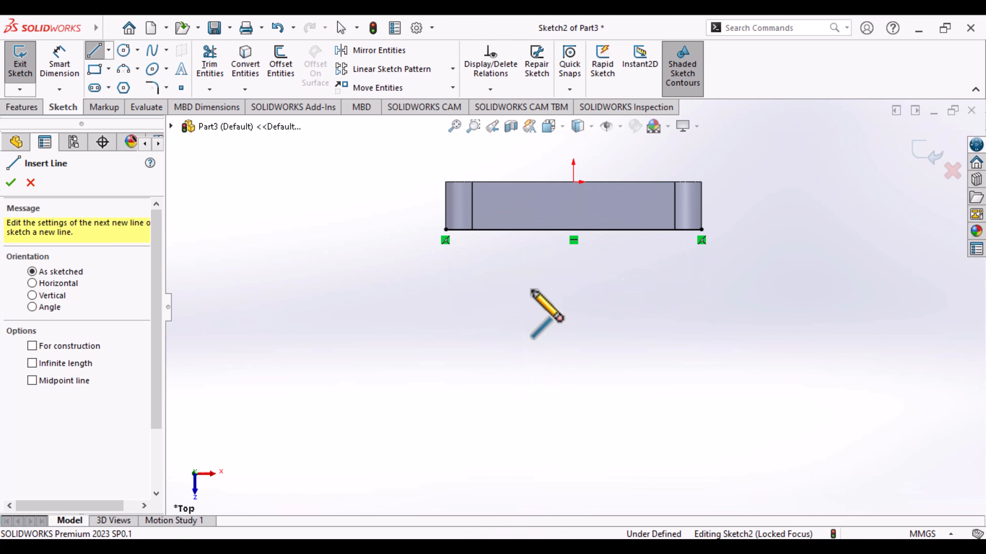
click(480, 229)
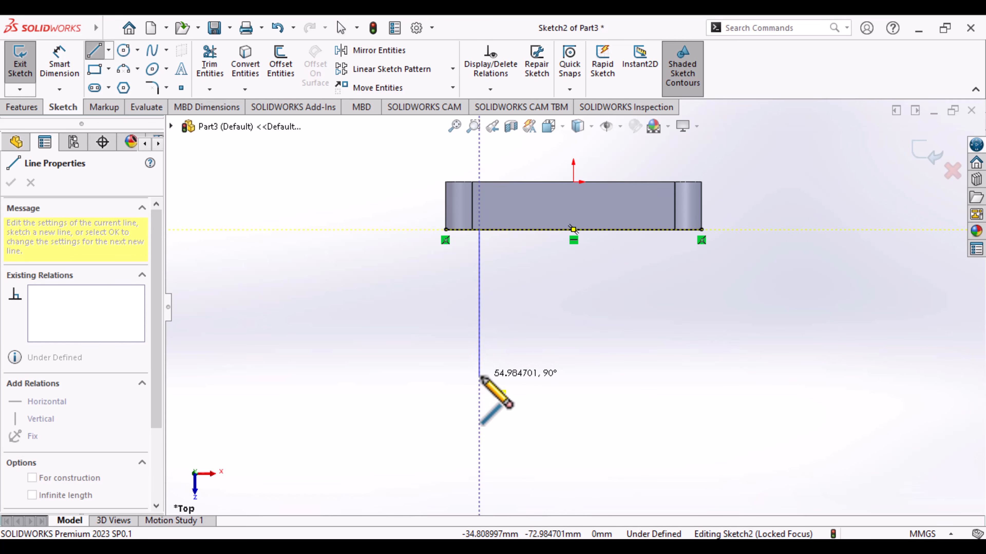
click(480, 374)
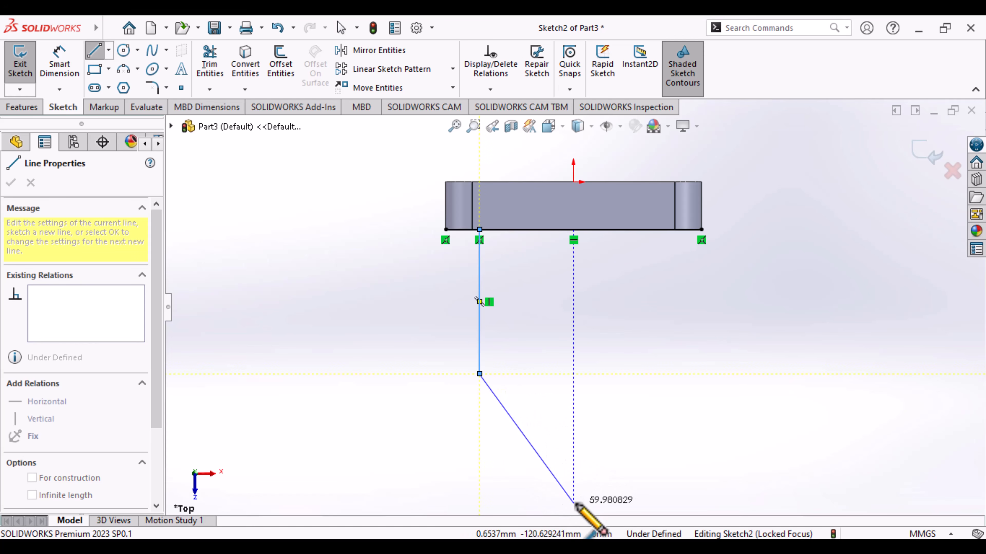
double_click(574, 503)
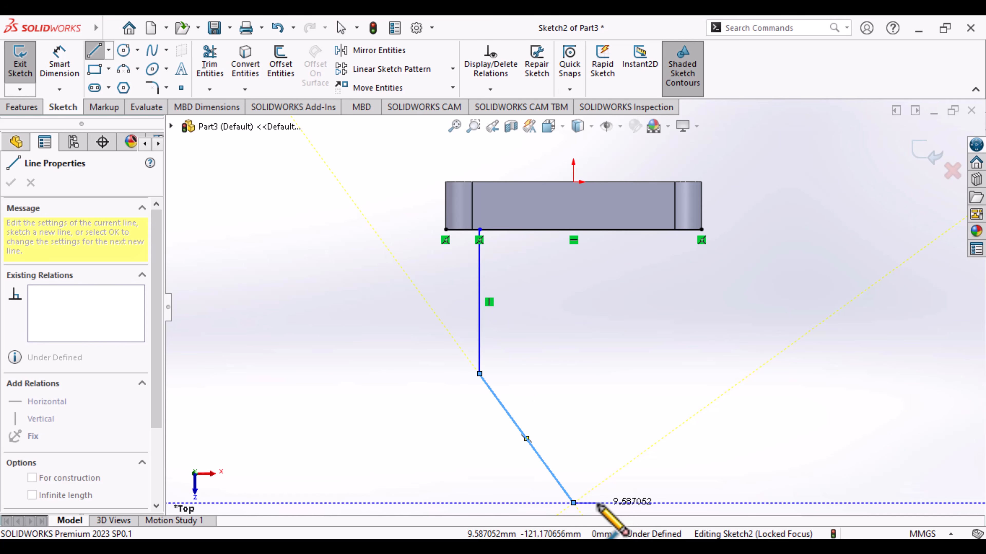
key(Escape)
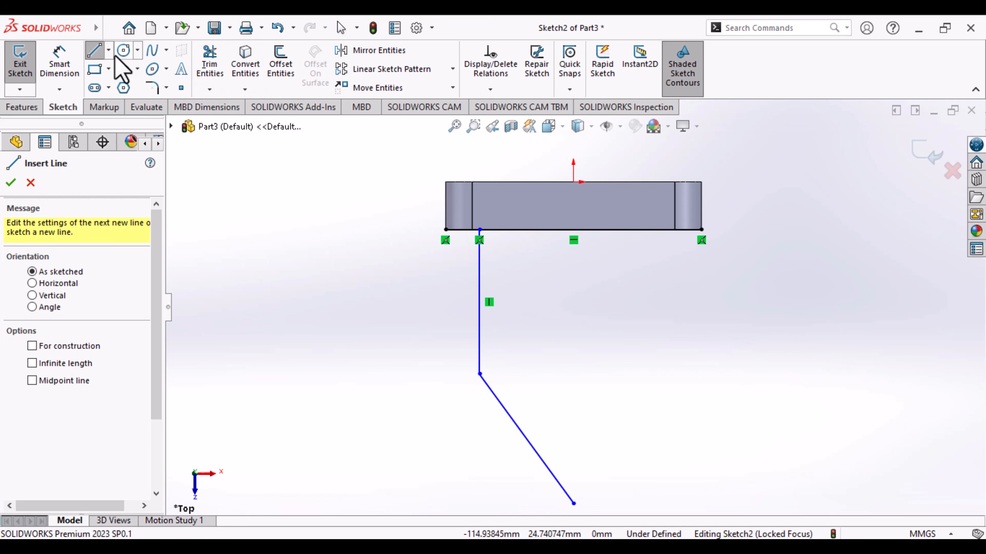
Step: Draw a vertical centerline about 140 mm long from above the plate through the origin, past the slanted line's lower end
click(109, 51)
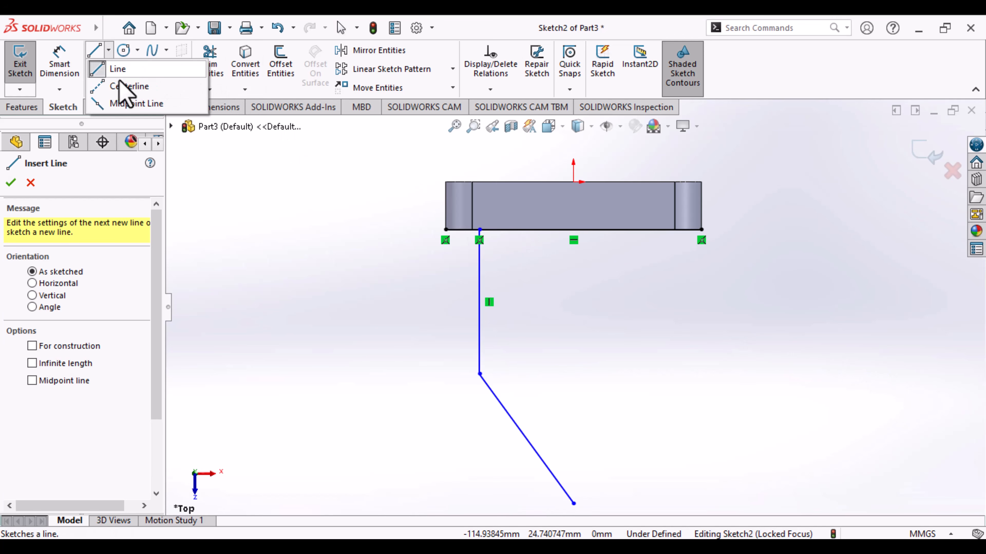
click(128, 90)
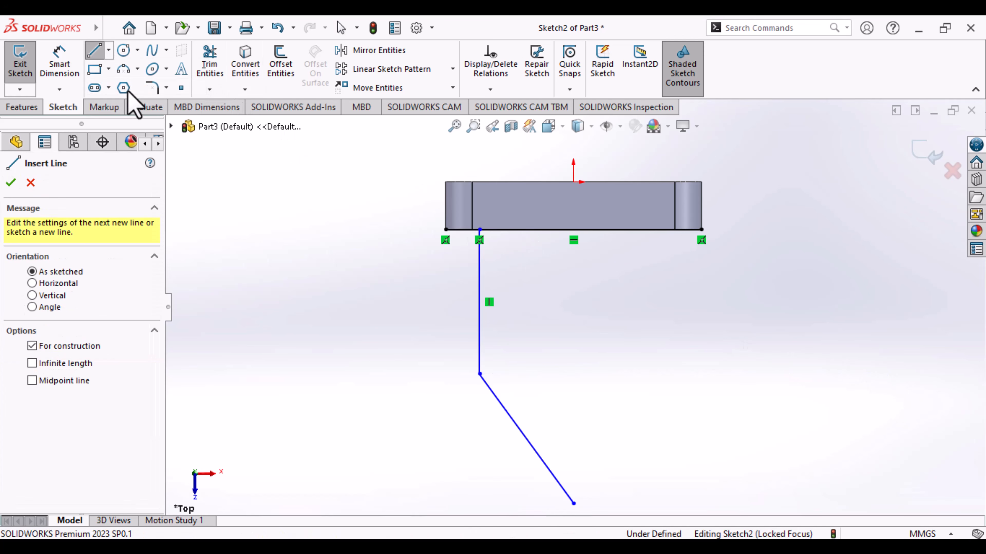
click(574, 142)
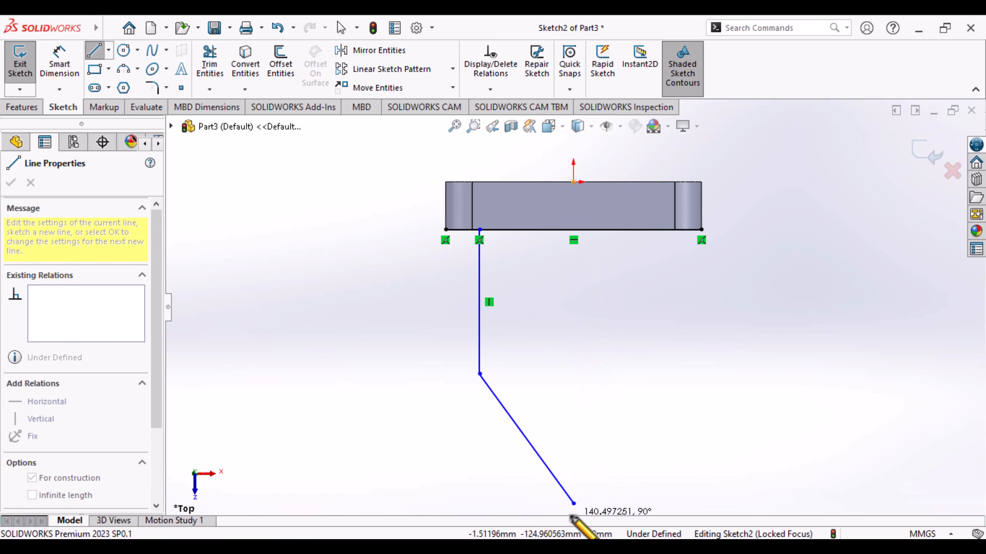
click(572, 508)
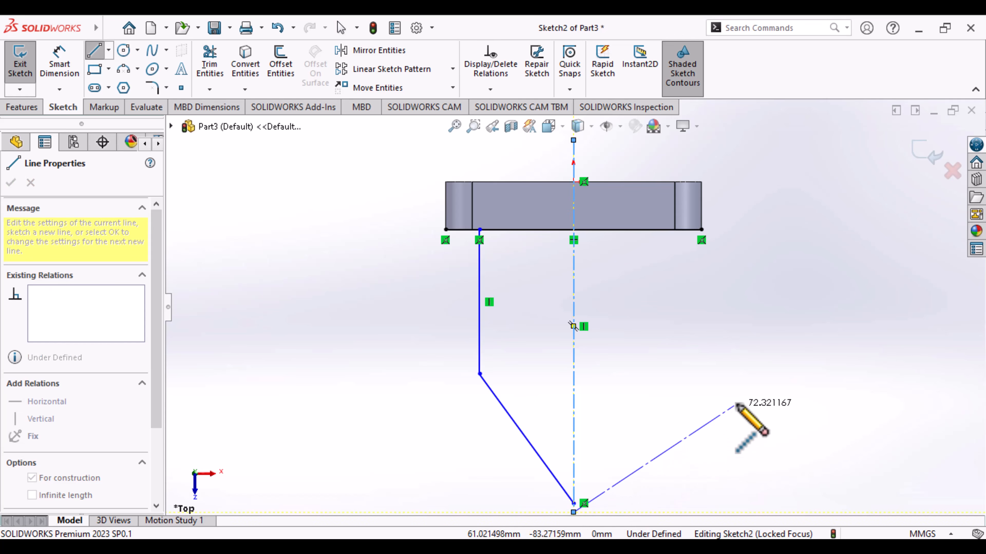
key(Escape)
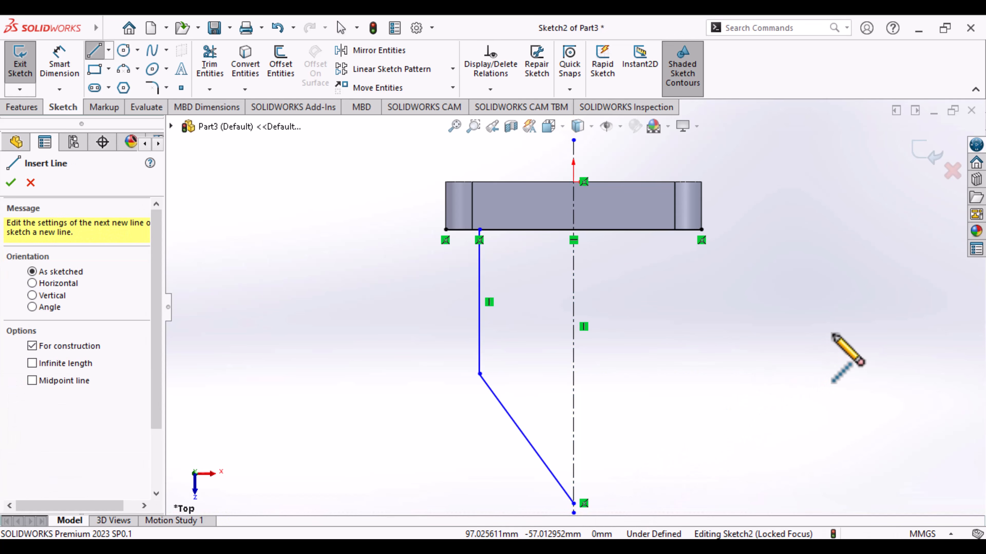
key(Escape)
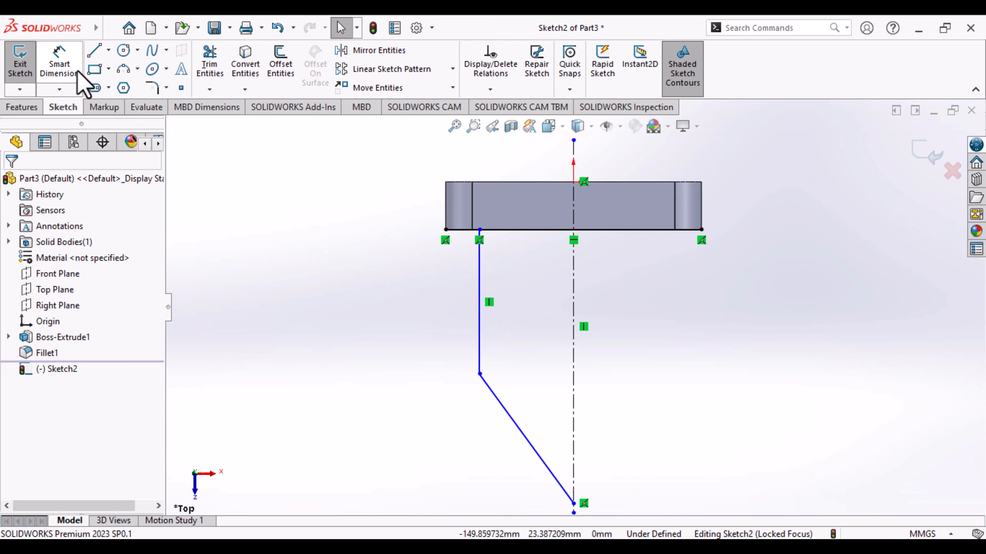
Step: Sketch a three-point arc spanning about 22 mm from the plate's front-left corner to the vertical line, bulging toward the line's upper end
click(126, 73)
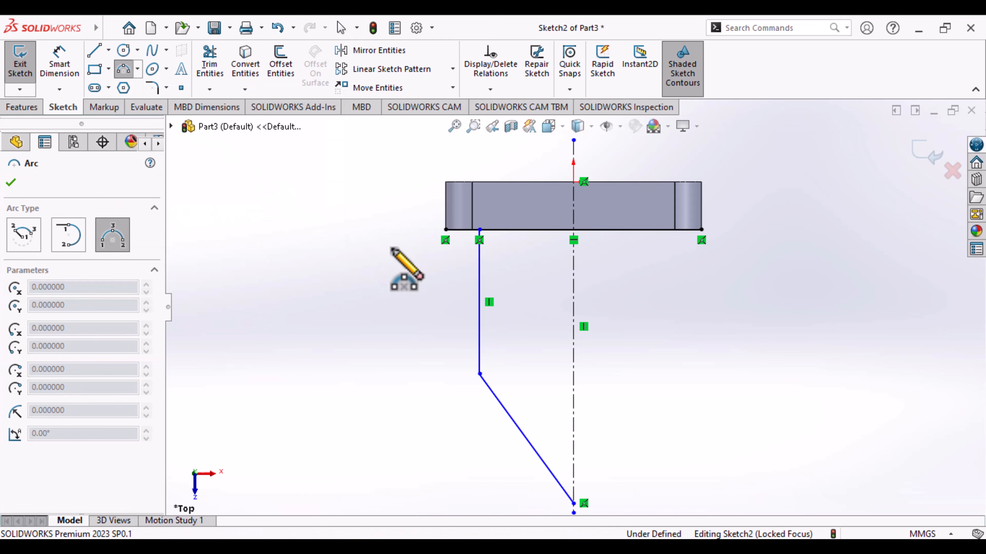
click(445, 229)
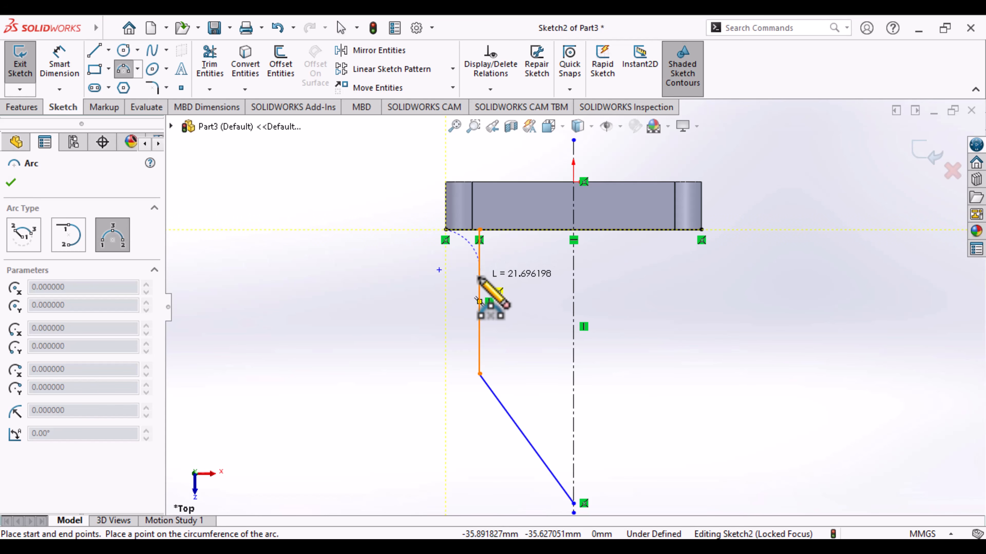
click(469, 241)
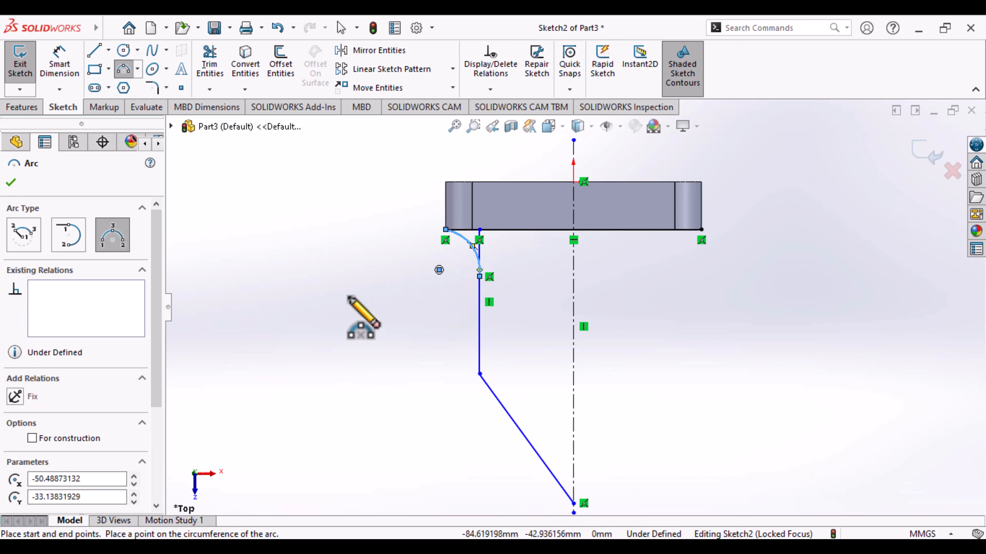
key(Escape)
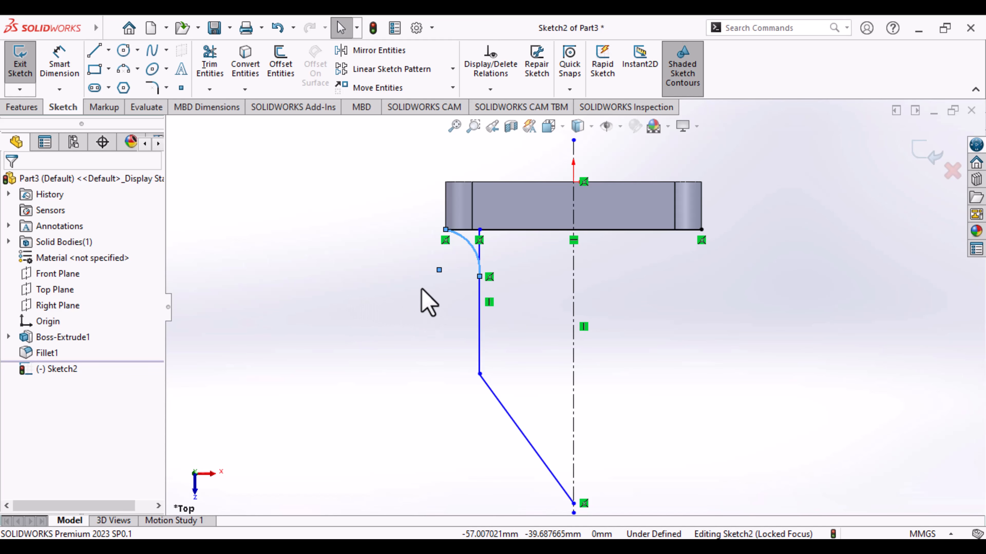
Step: Add a Tangent relation between the arc and the horizontal line along the plate's front edge
scroll(450, 326, up, 2)
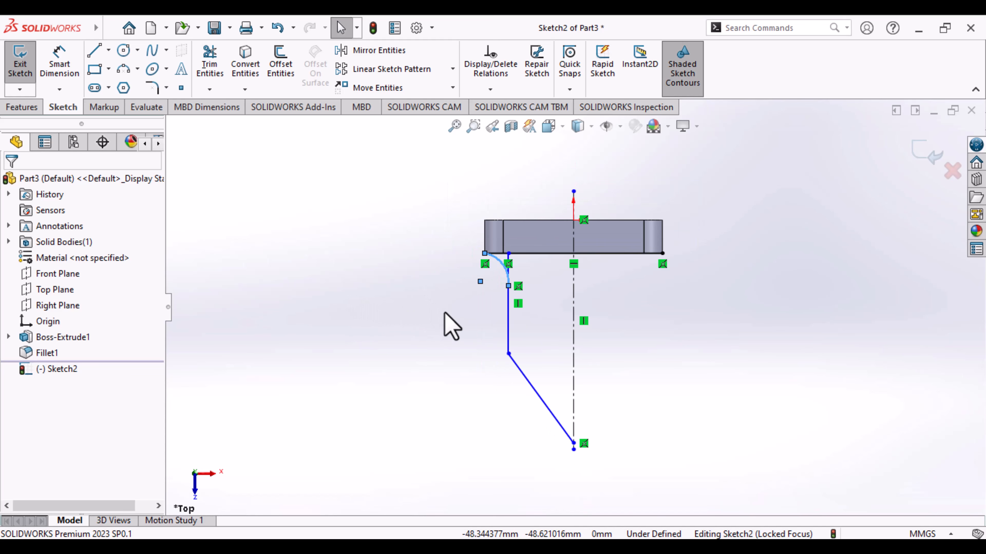
scroll(451, 326, down, 5)
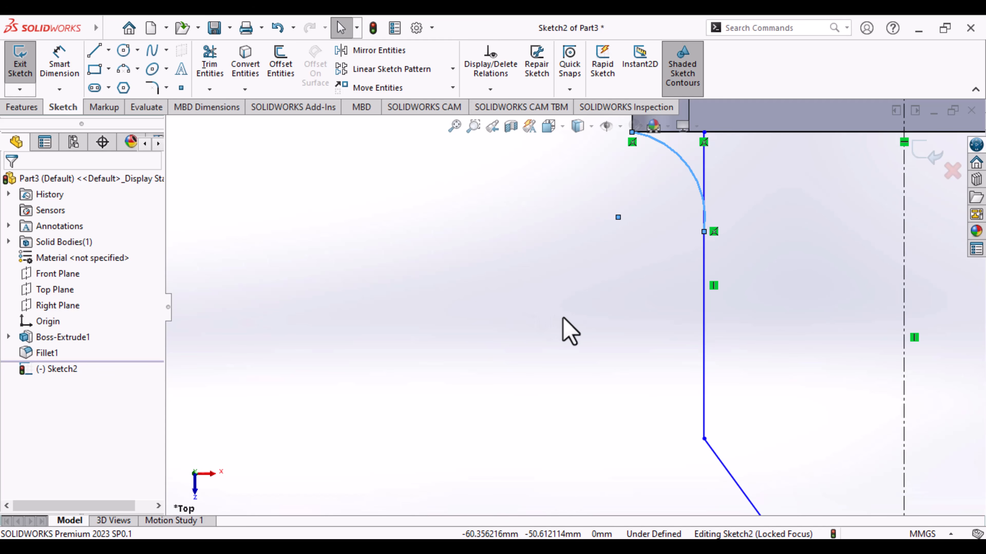
ctrl+middle_drag(561, 330, 268, 440)
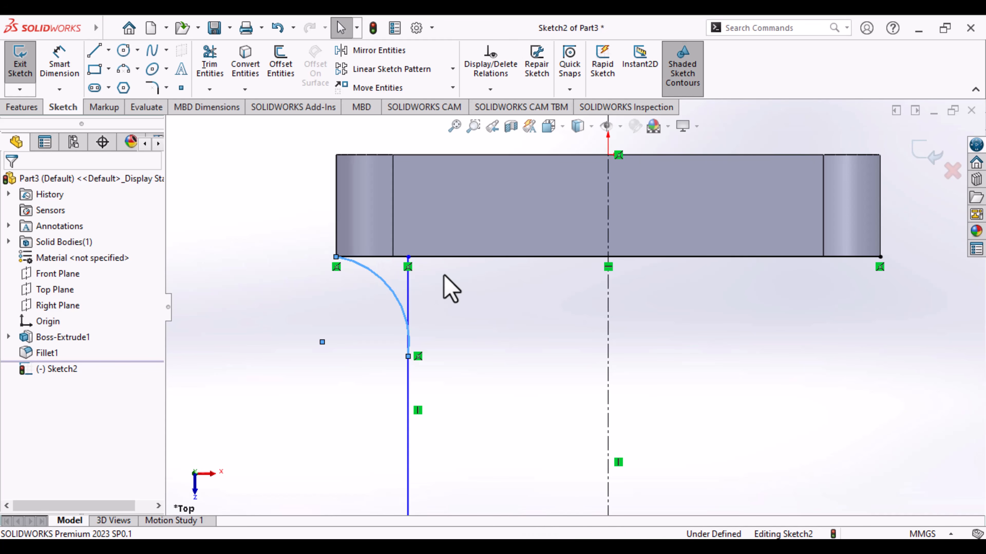
click(369, 258)
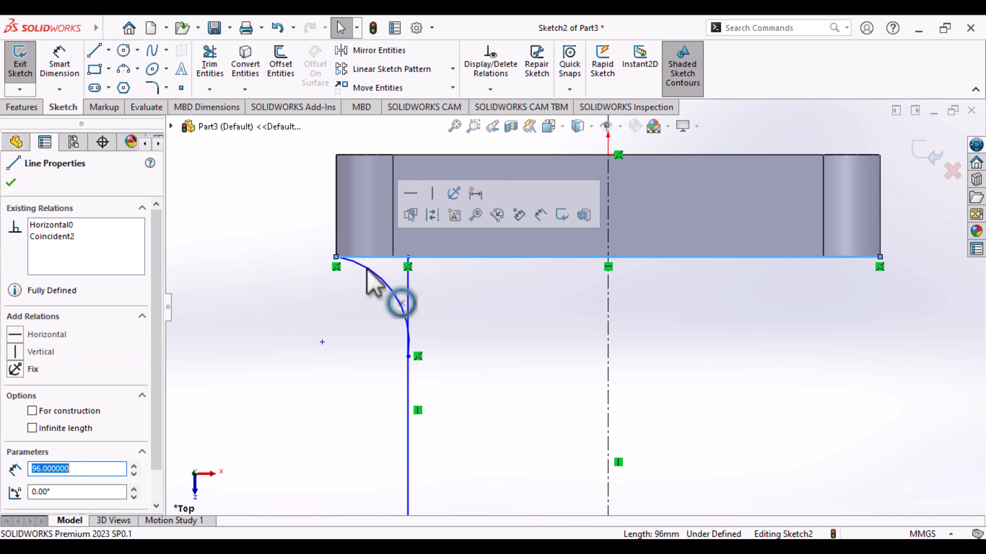
click(258, 301)
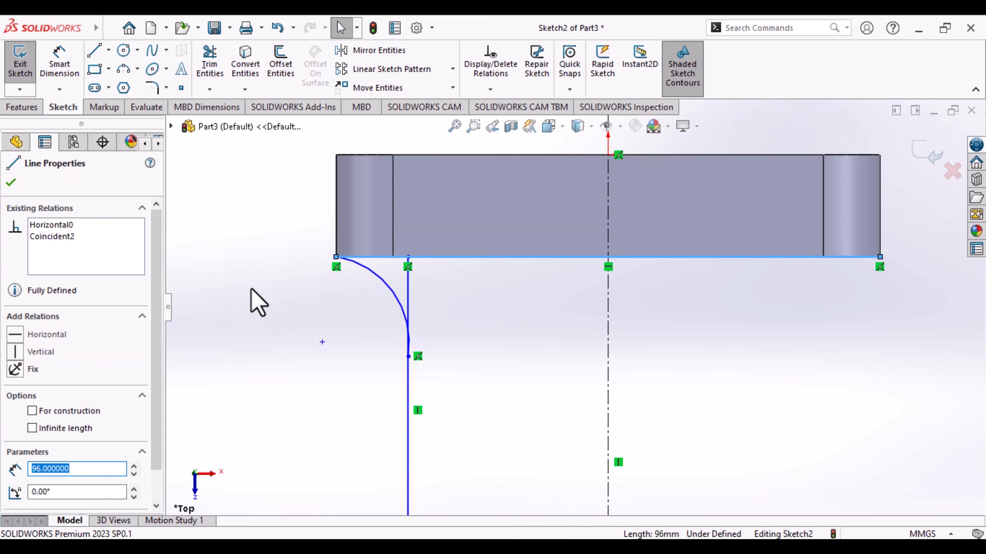
click(382, 257)
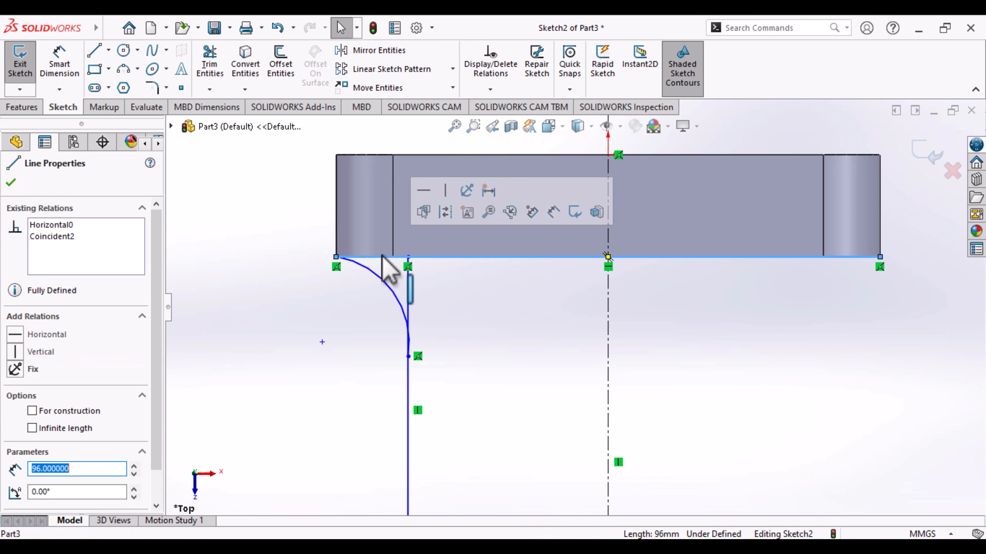
click(387, 287)
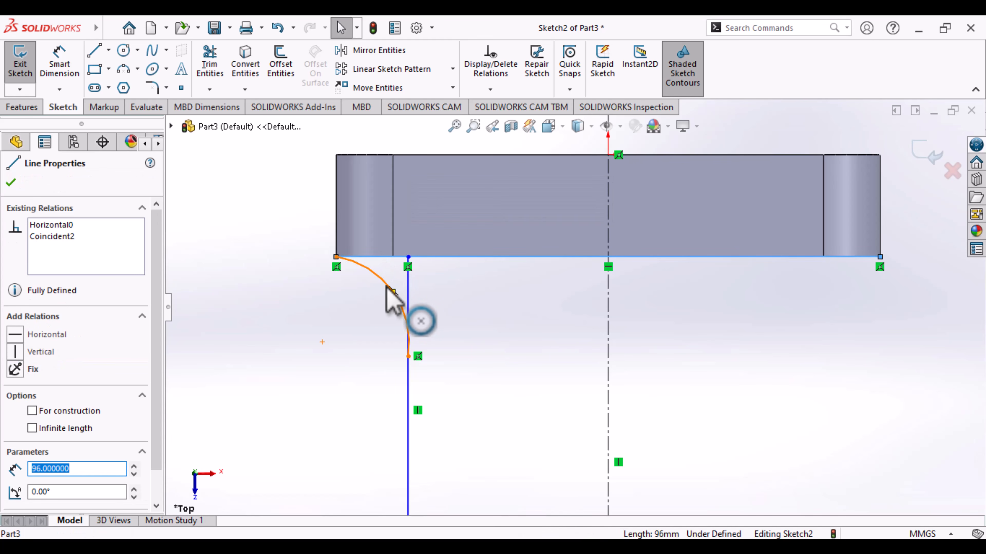
ctrl+click(388, 289)
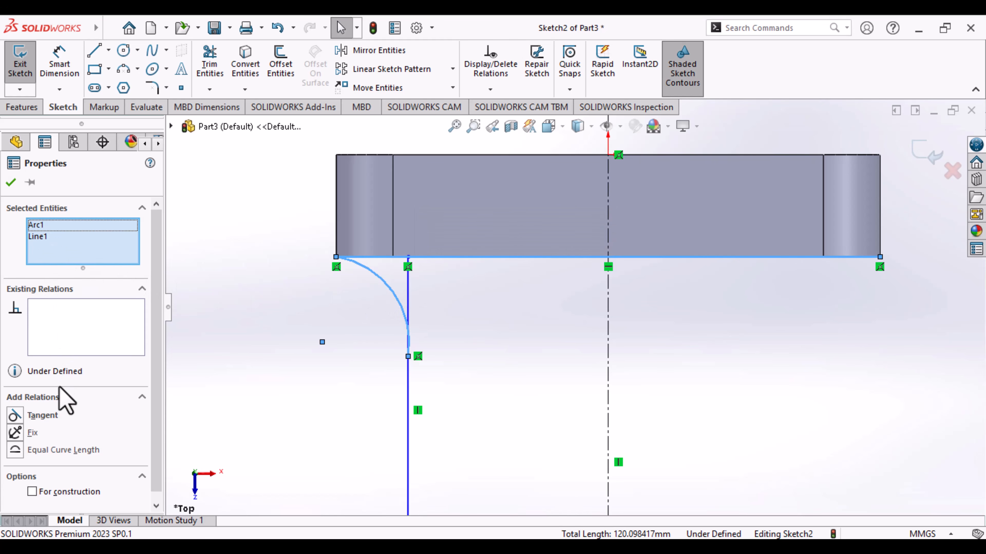
click(54, 415)
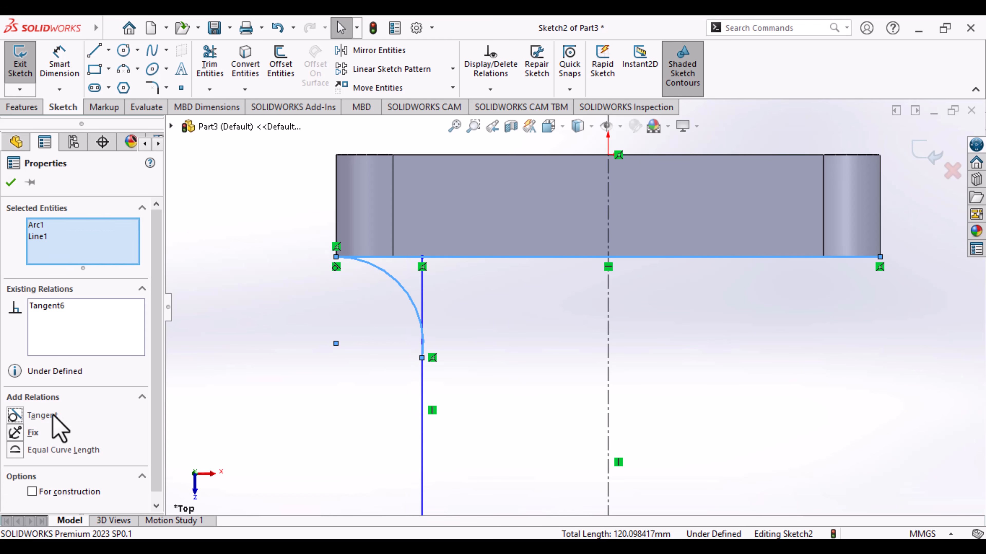
click(309, 363)
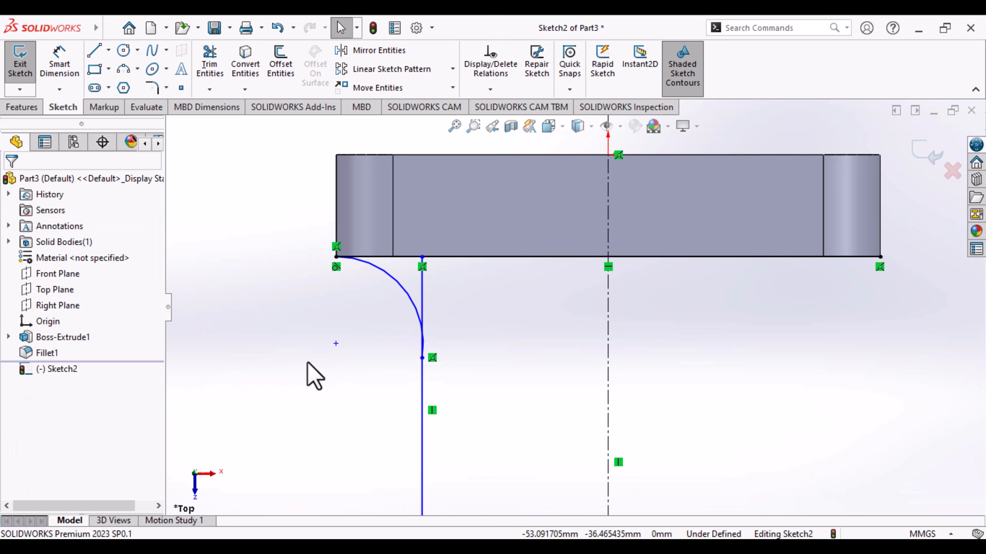
Step: Make the arc tangent to the vertical line as well
click(413, 304)
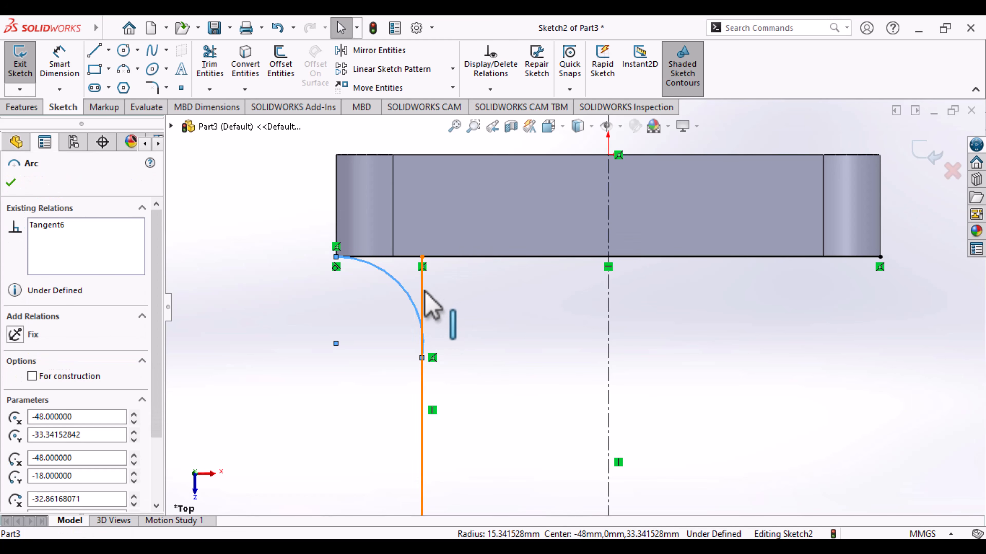
ctrl+click(423, 299)
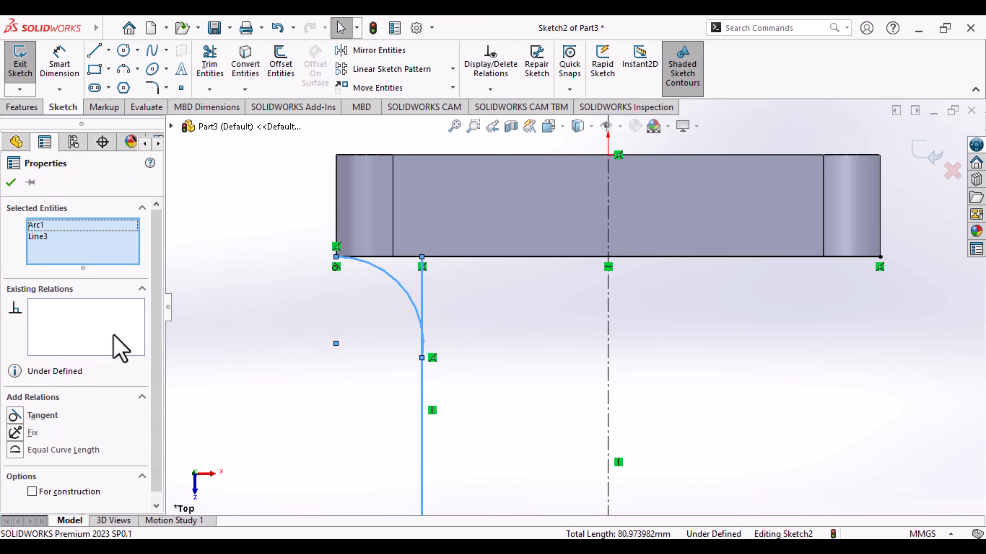
click(42, 418)
click(244, 378)
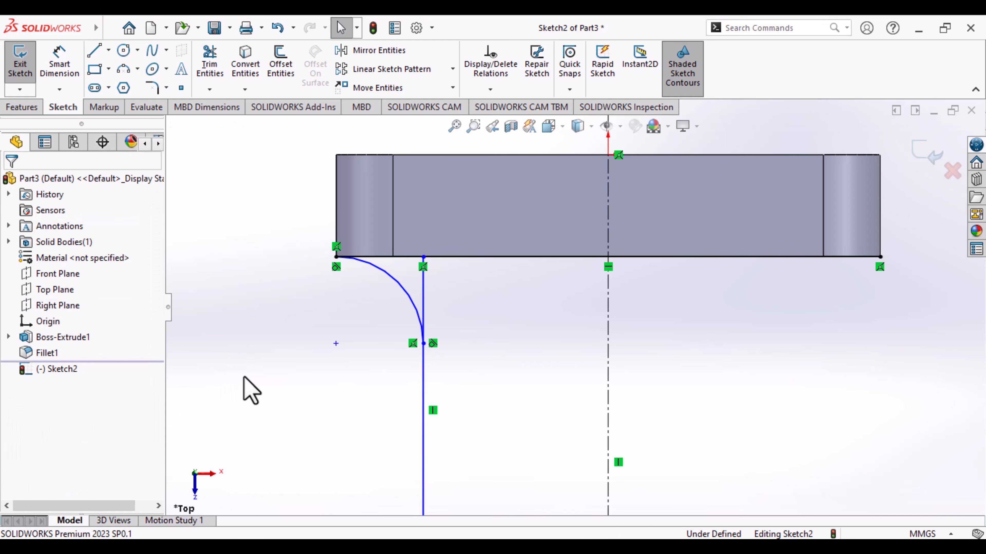
Step: Dimension the arc's radius and set it to 13 mm
click(62, 69)
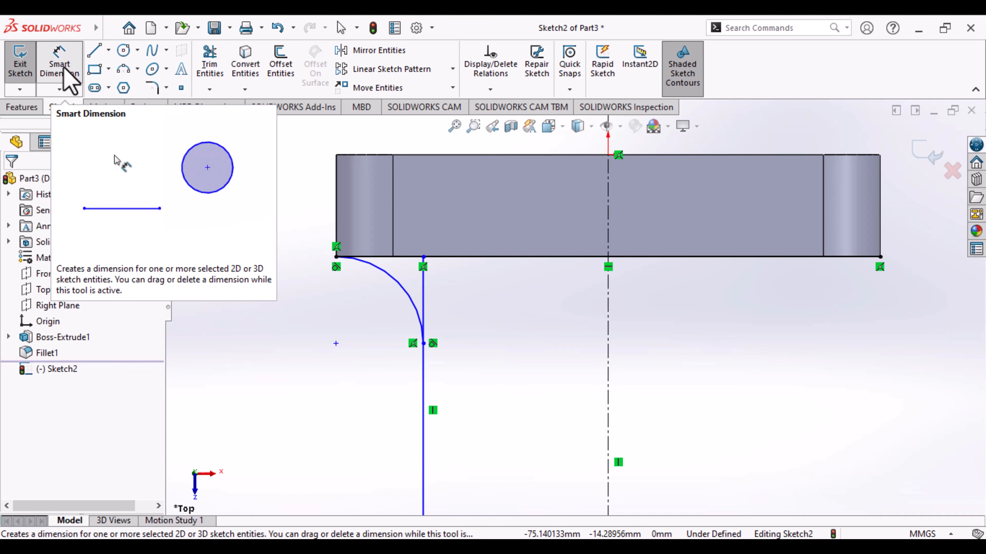
click(402, 287)
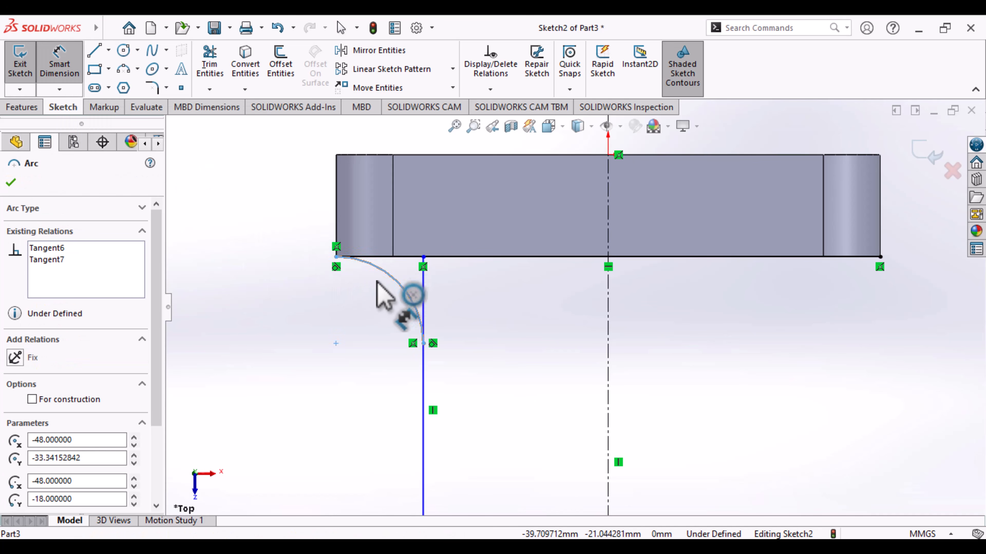
click(300, 377)
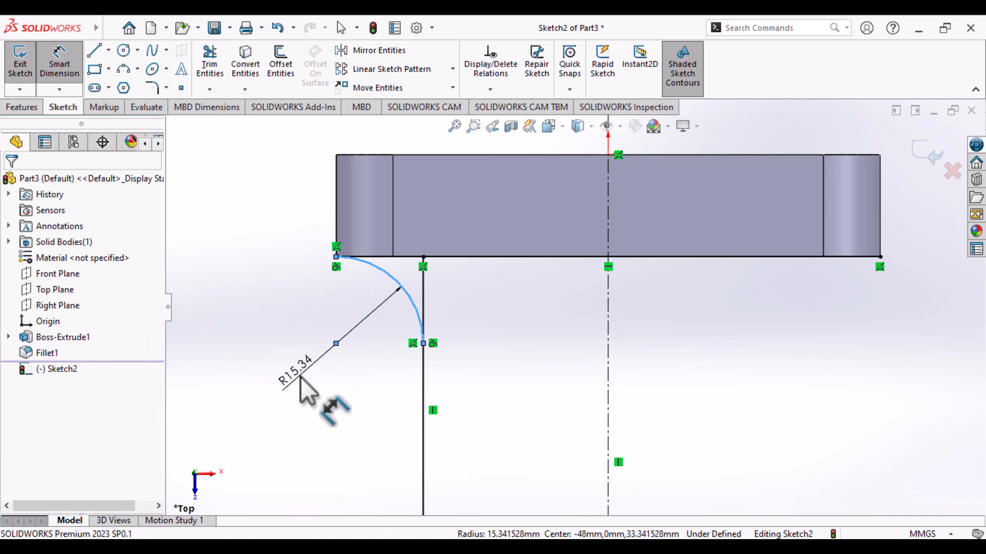
text(13)
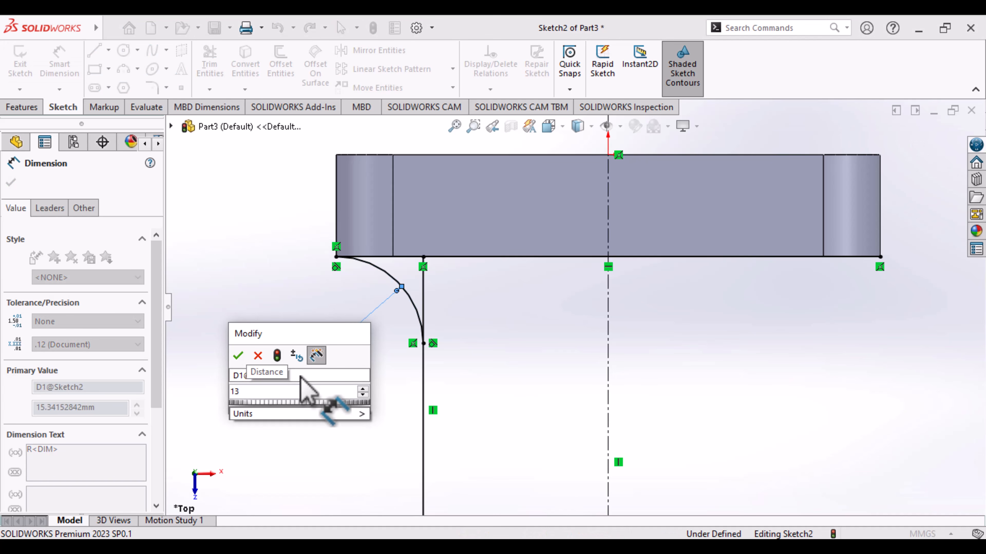
key(Return)
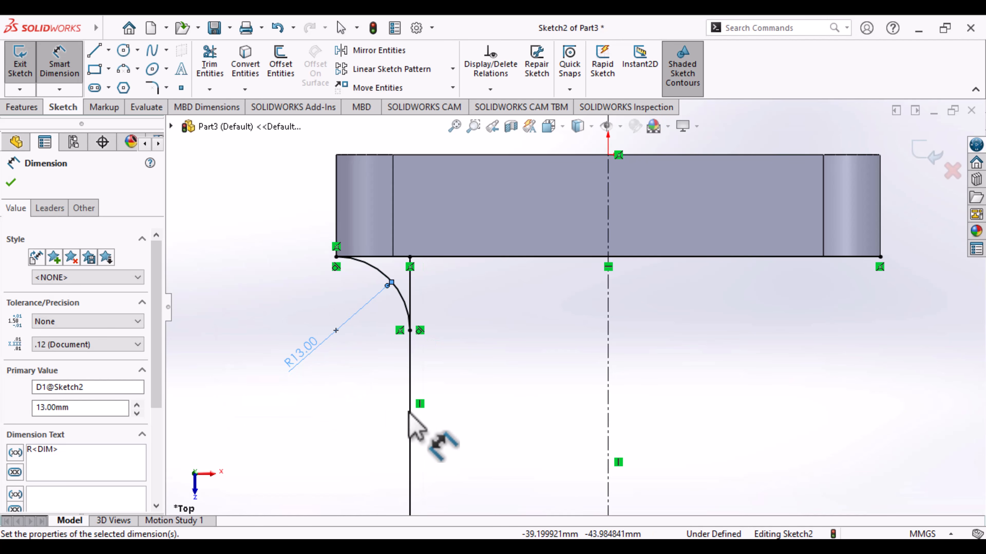
click(479, 330)
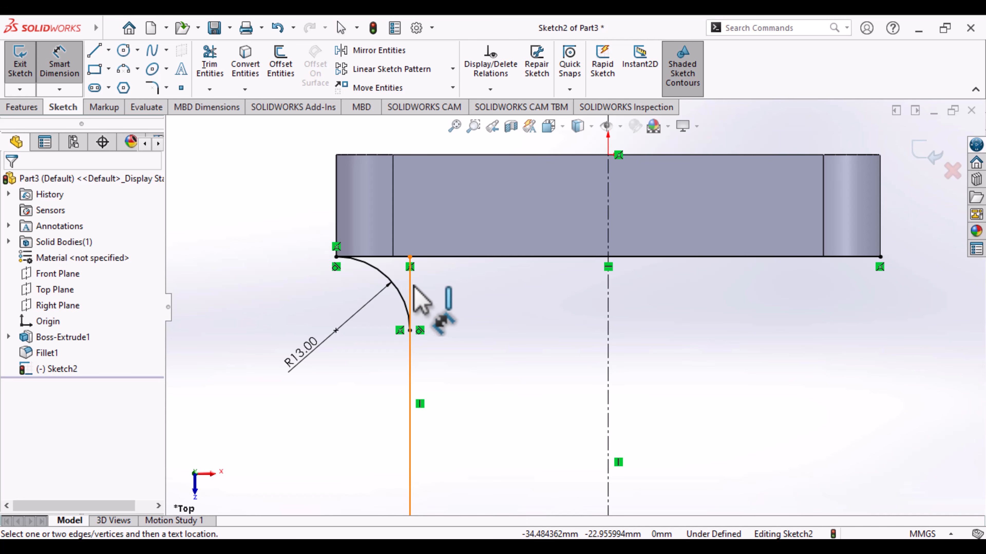
Step: Power trim the piece of the vertical line between the plate's front edge and the arc's lower end
click(213, 70)
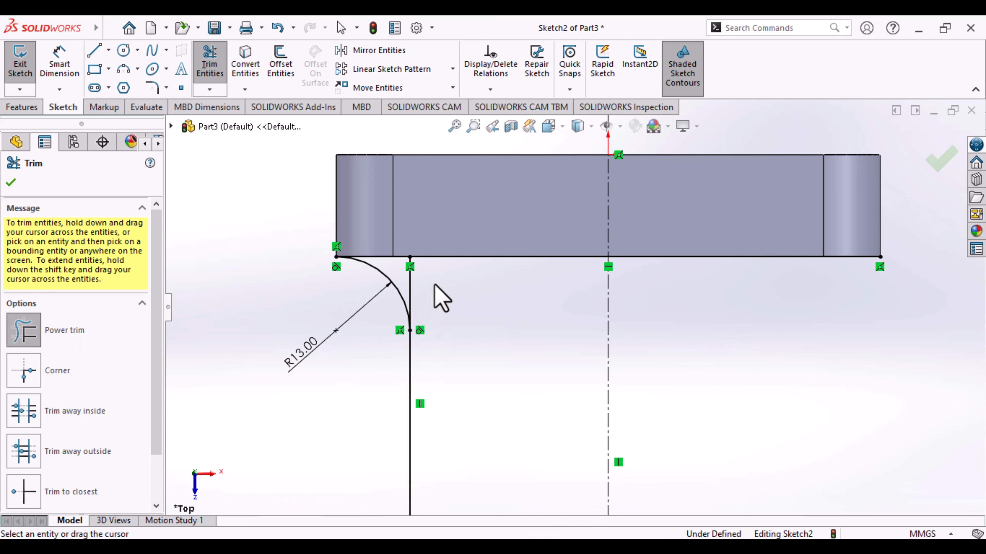
drag(436, 284, 396, 276)
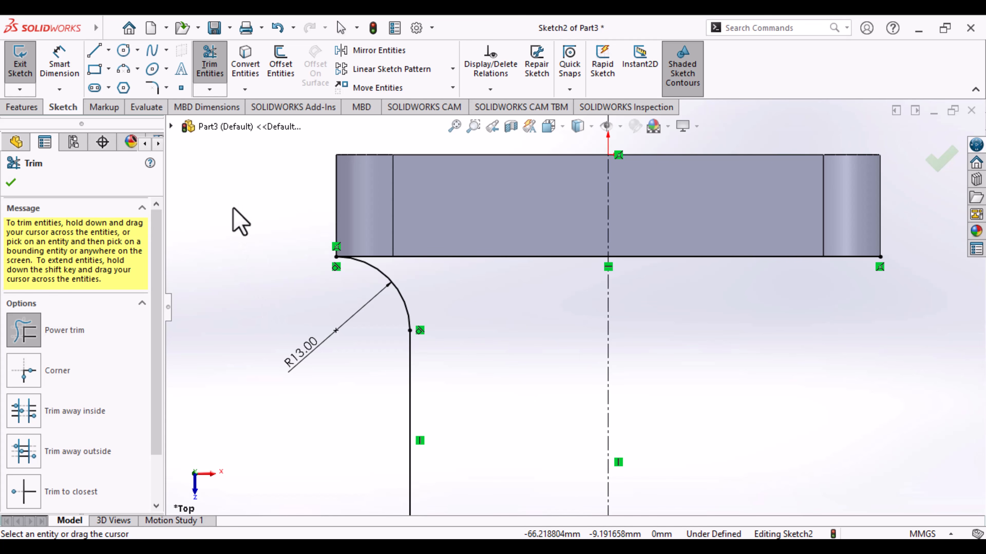
key(Escape)
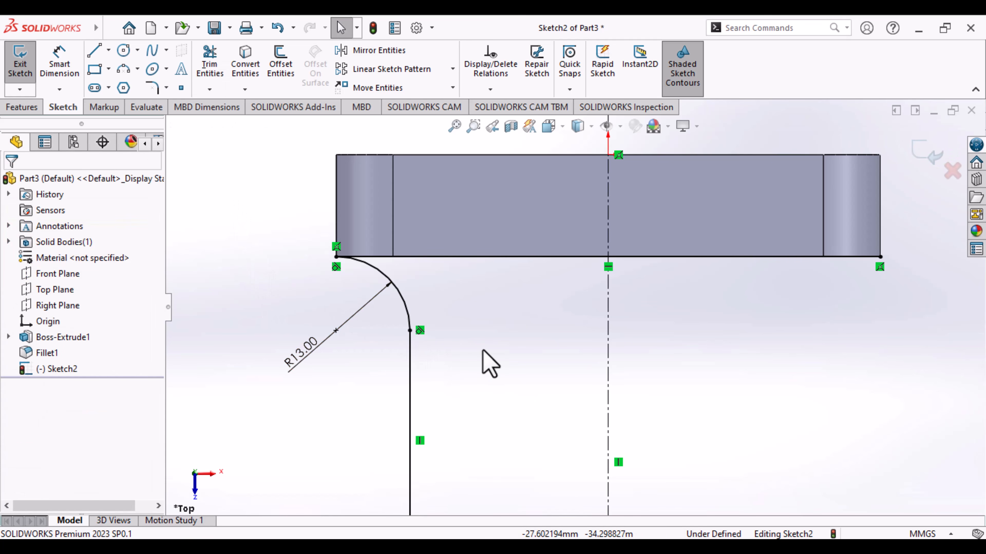
Step: Dimension the vertical distance from the plate's front edge line to the vertical line's lower endpoint as 60 mm
scroll(491, 355, up, 5)
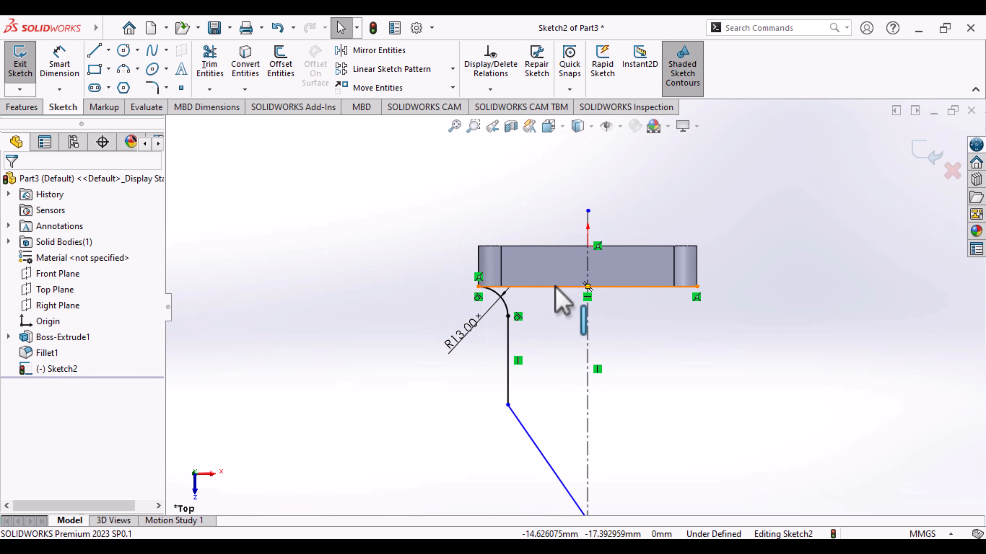
click(585, 516)
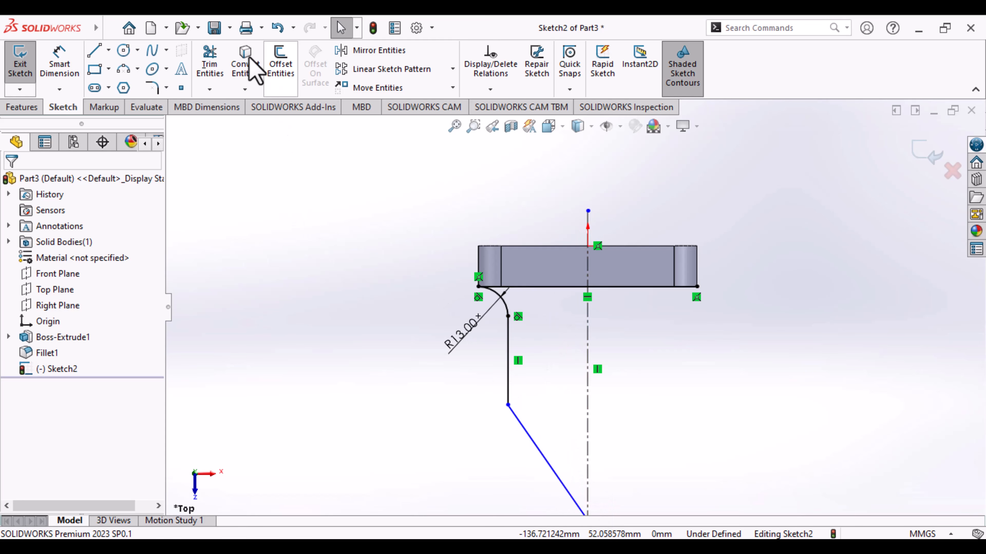
click(67, 70)
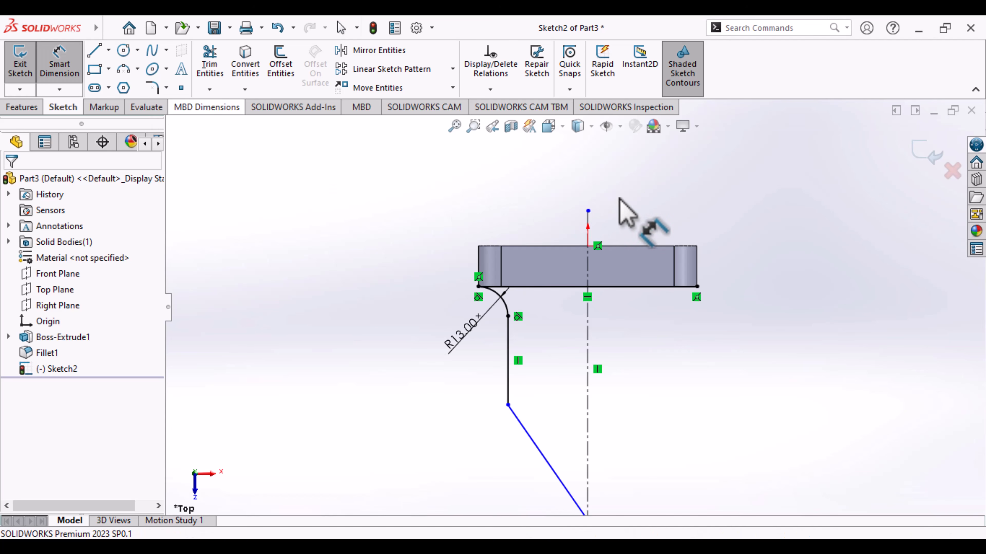
click(570, 288)
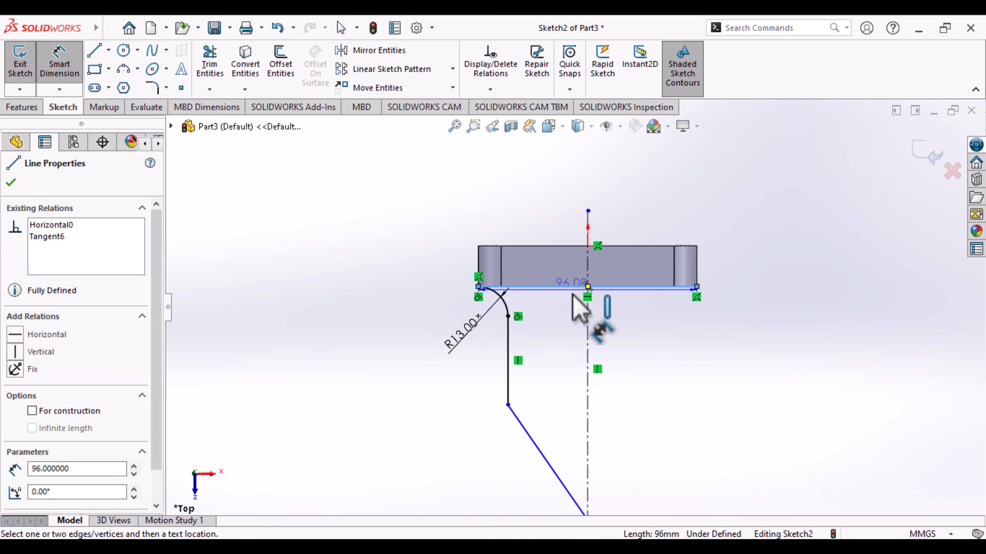
click(507, 405)
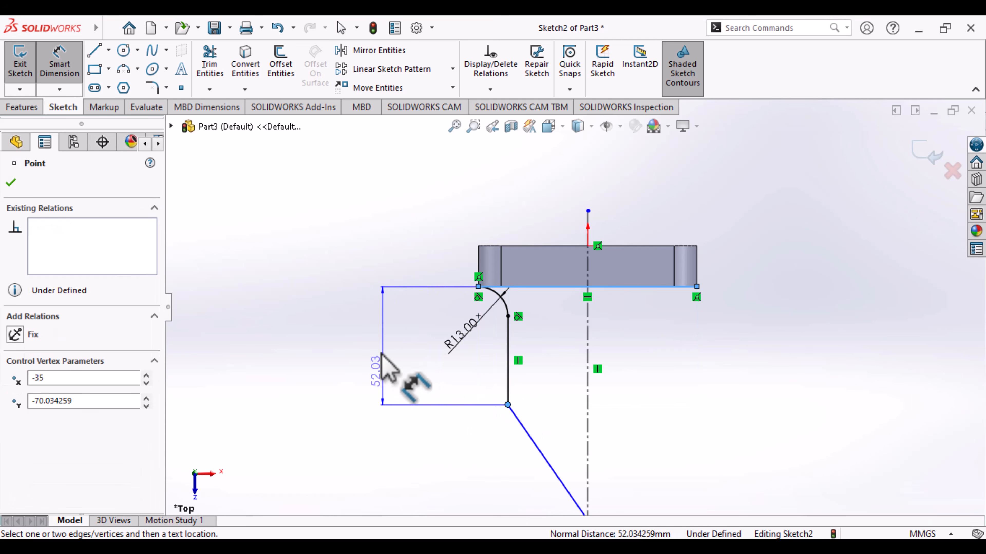
click(381, 357)
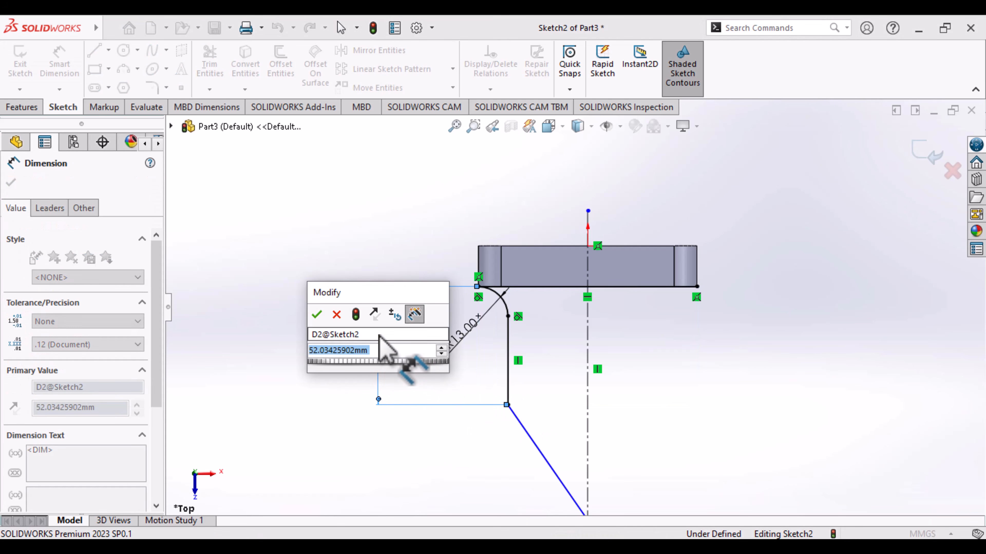
text(6)
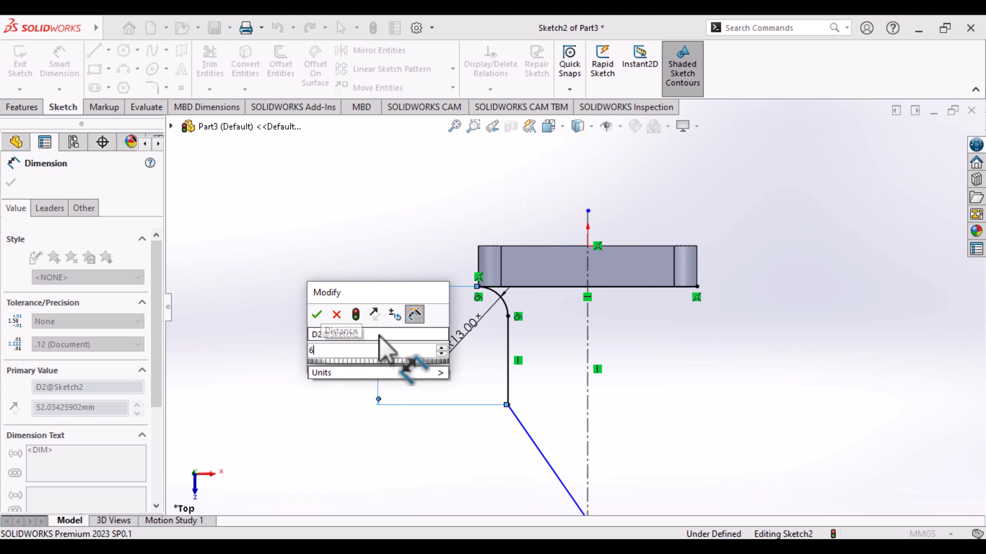
text(0)
key(Return)
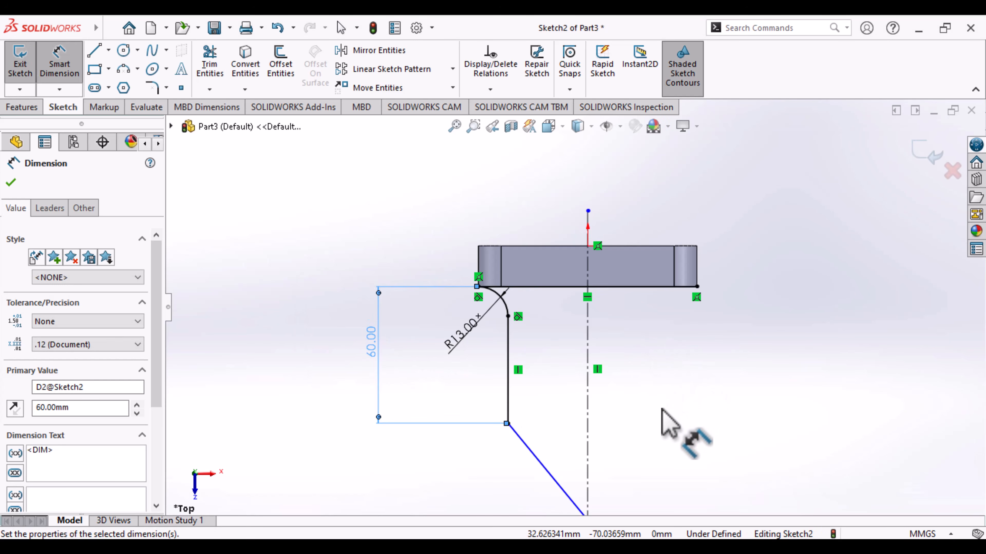
key(Escape)
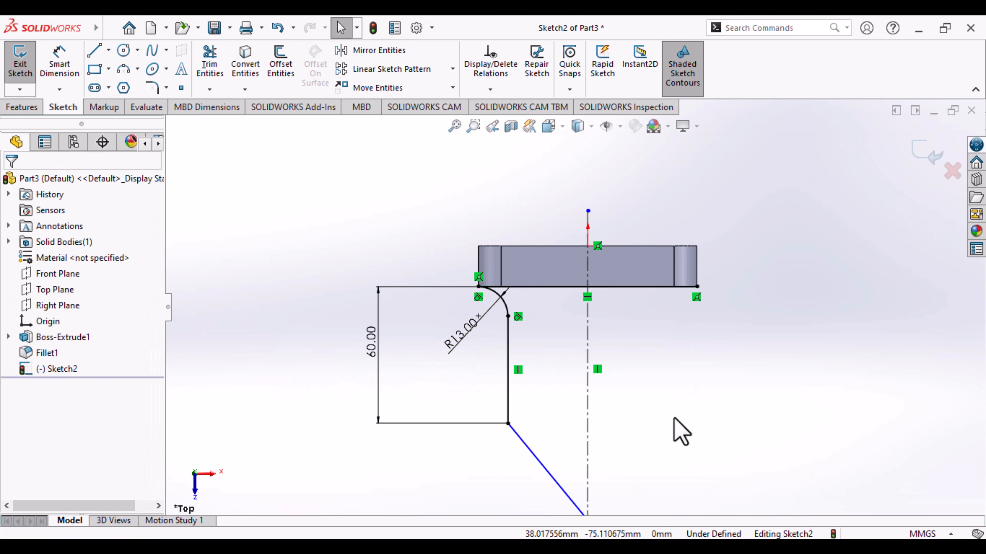
Step: Mirror the arc, the vertical line and the slanted line about the vertical centerline, keeping the originals
ctrl+middle_drag(676, 423, 635, 359)
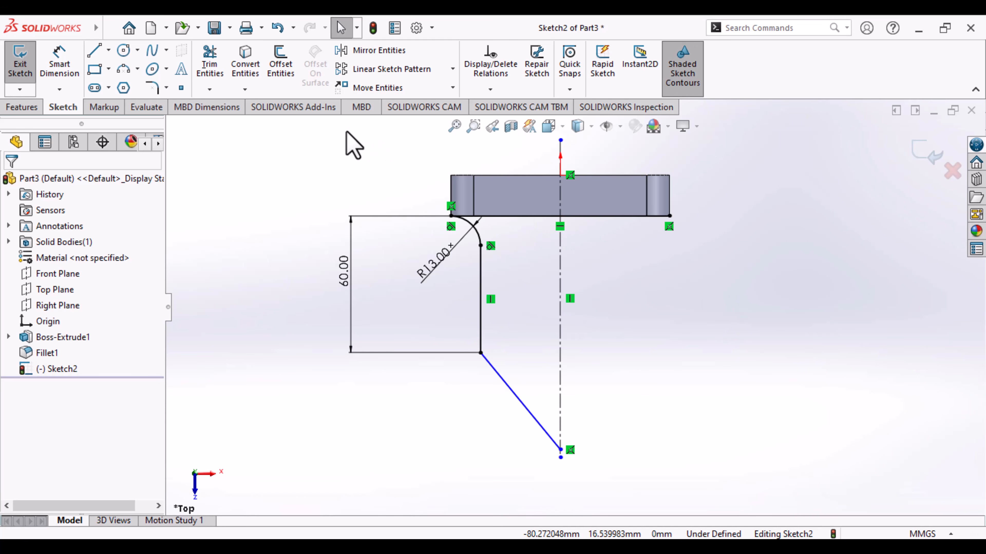
click(380, 52)
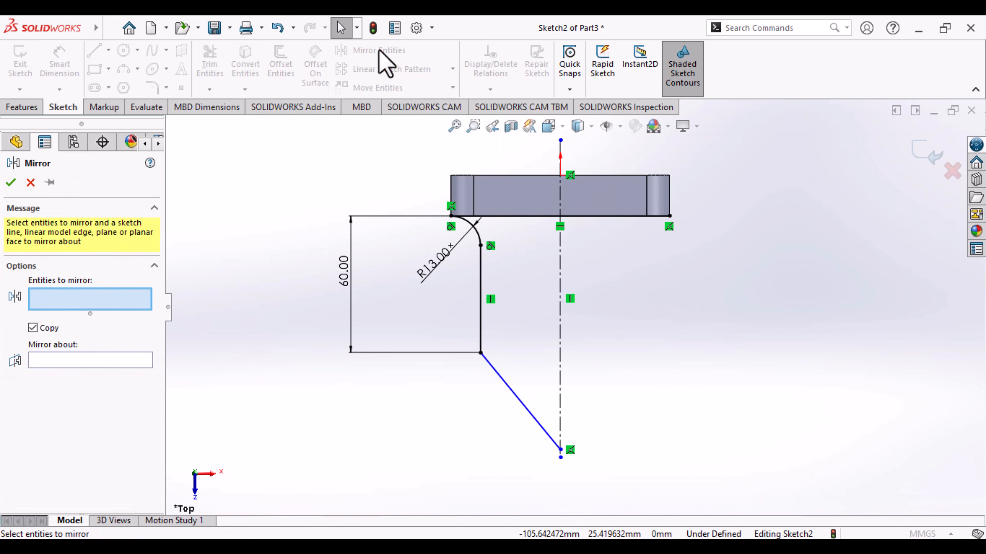
click(481, 243)
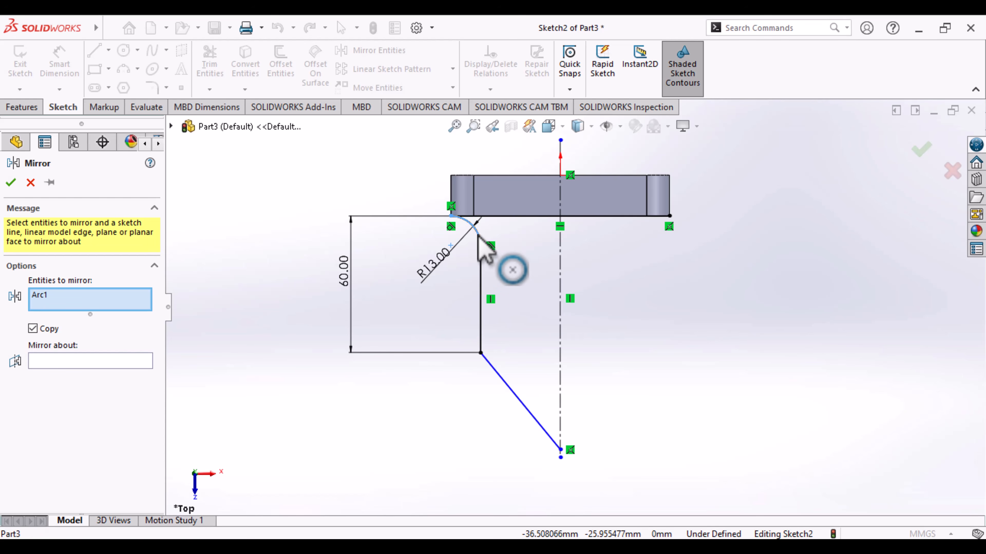
click(482, 311)
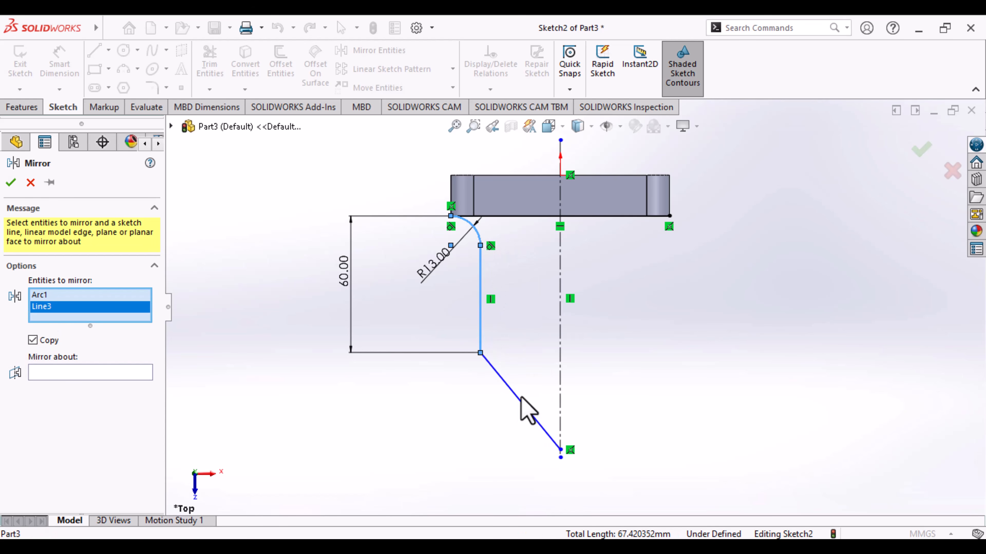
click(522, 404)
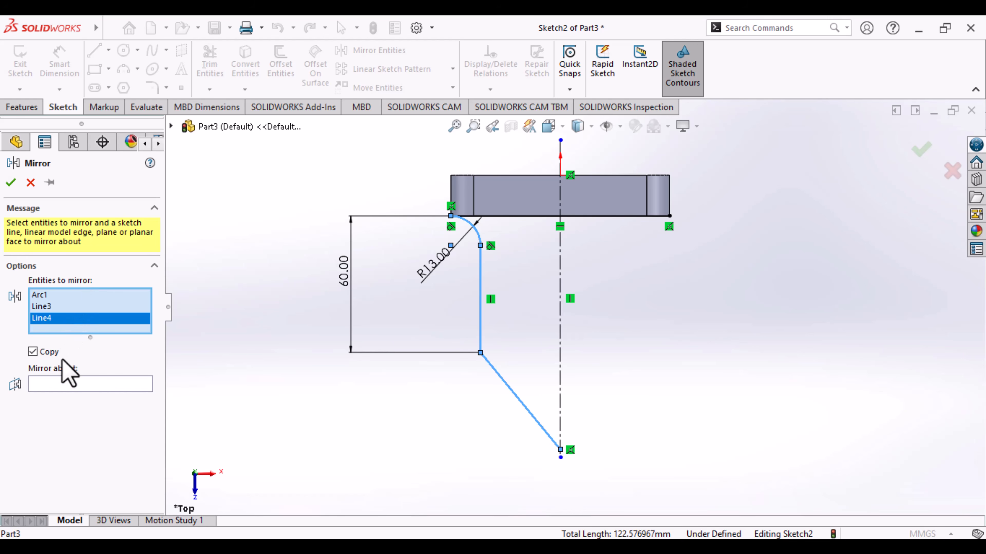
click(59, 384)
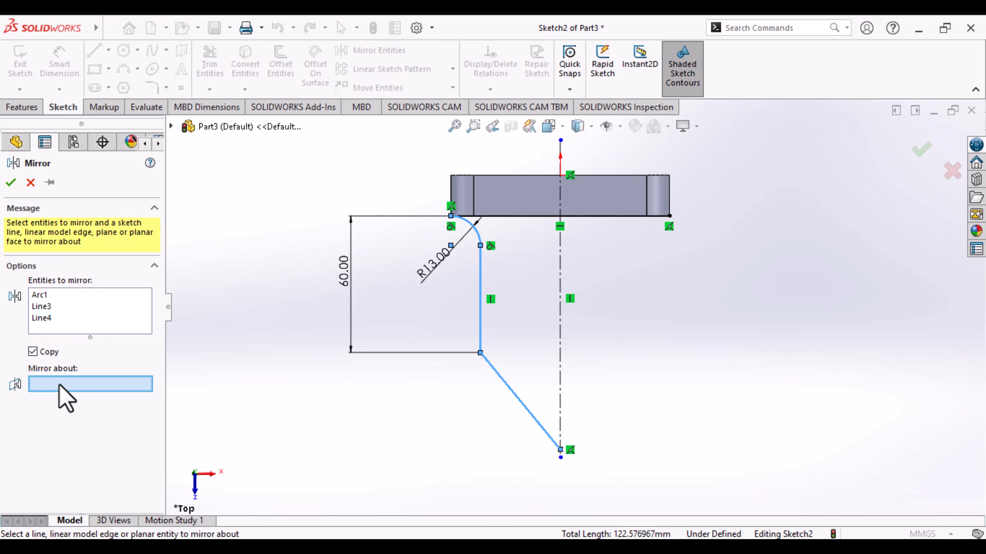
click(560, 346)
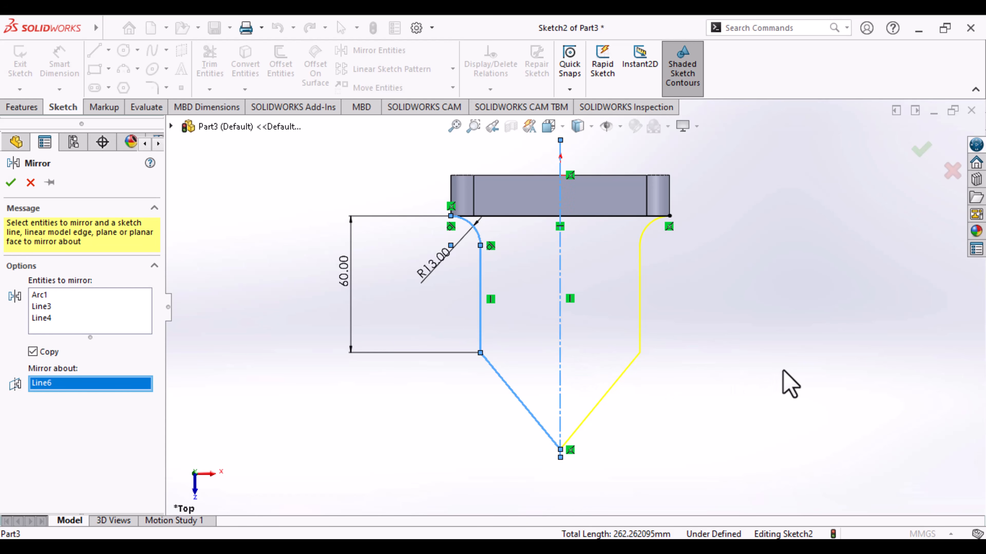
key(Return)
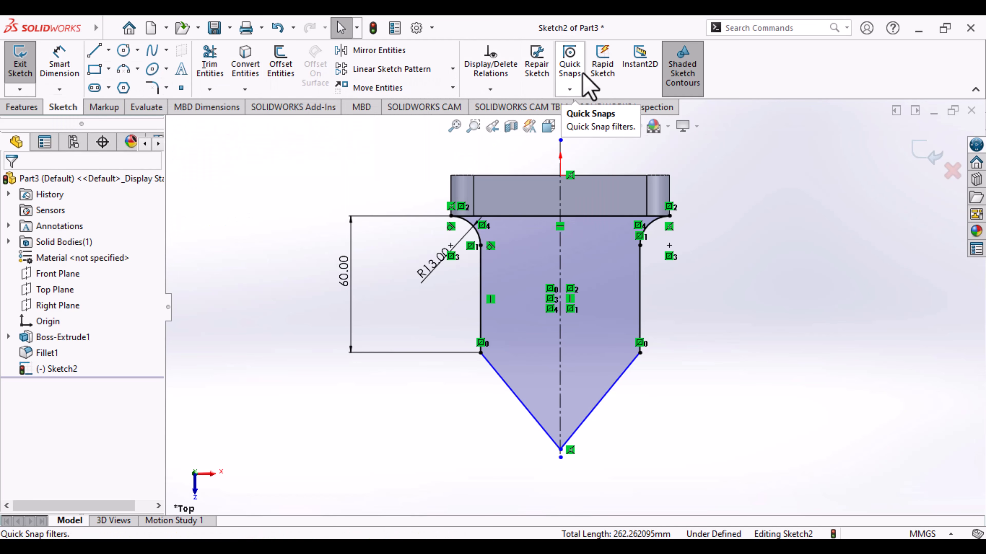
Step: Apply an 18 mm sketch fillet to the lower vertex where the two slanted lines meet, accepting the loss of its relations
click(152, 90)
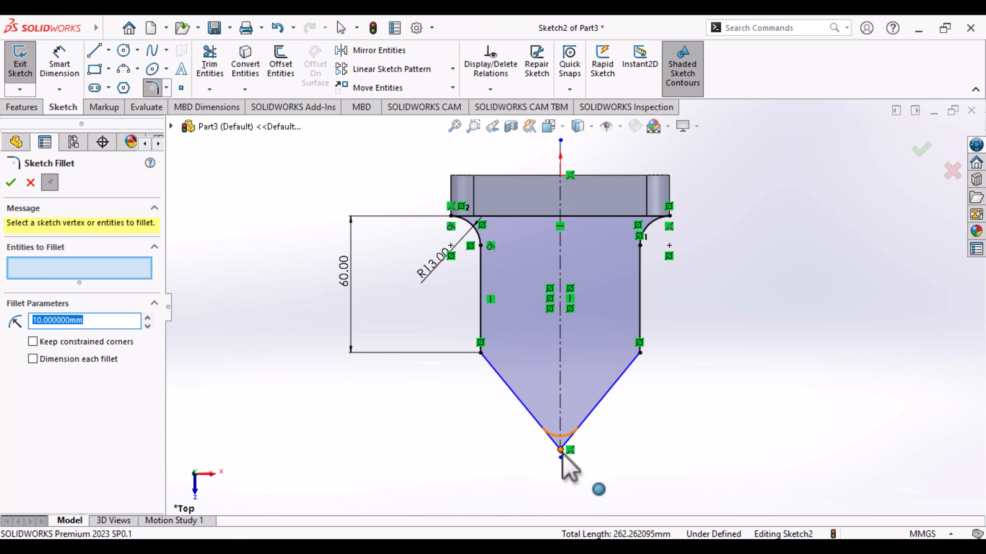
click(561, 451)
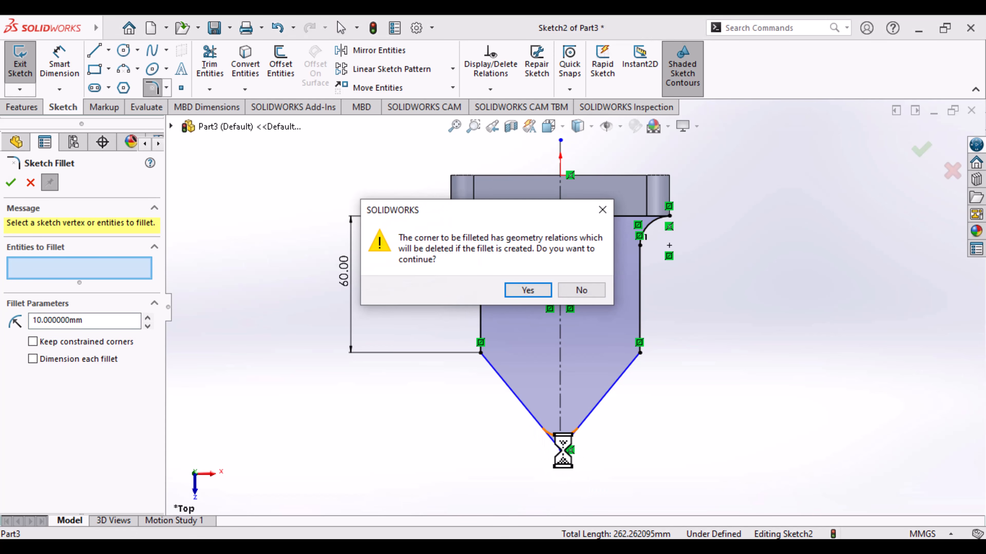
click(528, 295)
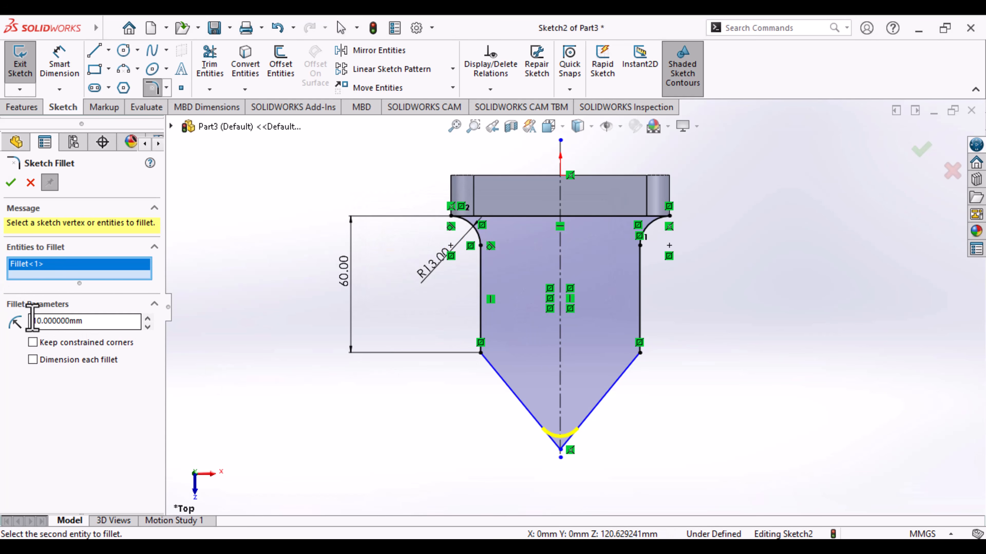
click(42, 321)
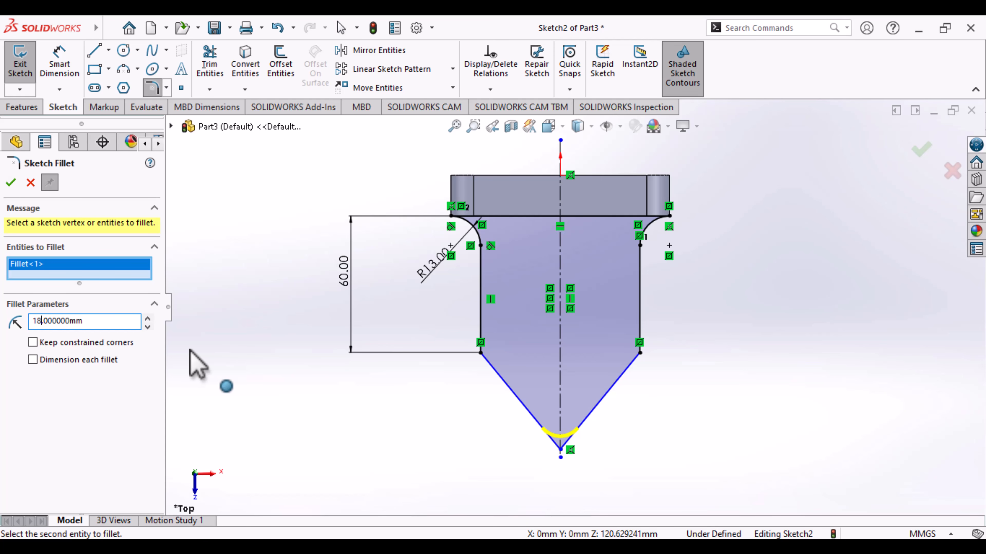
click(9, 185)
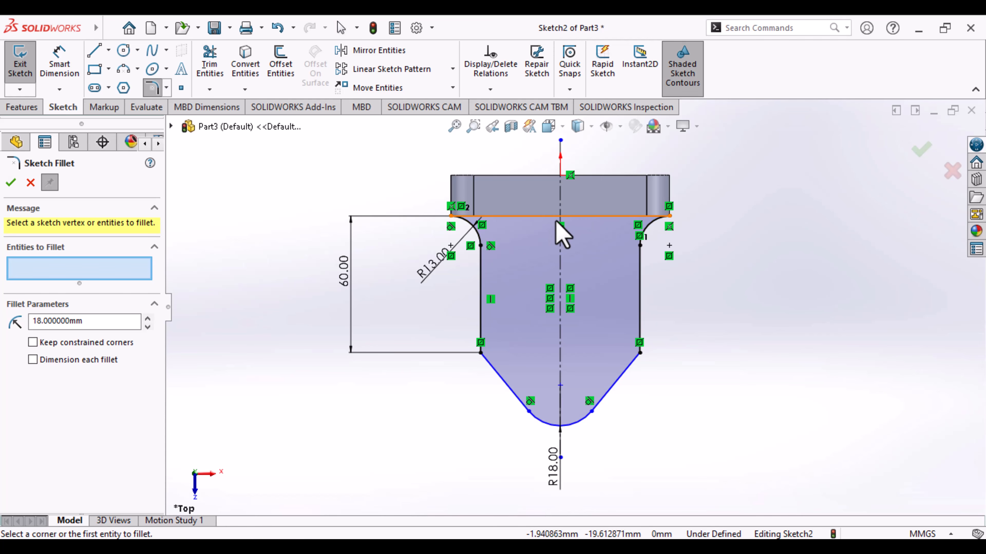
Step: Dimension the vertical distance from the plate's front edge line to the center of the R18 fillet arc as 120 mm
click(63, 73)
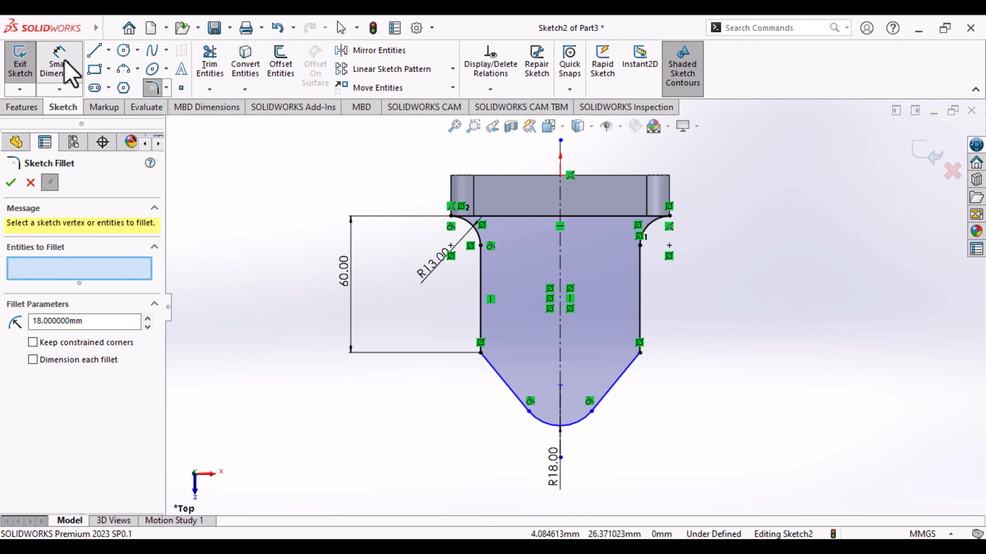
click(582, 216)
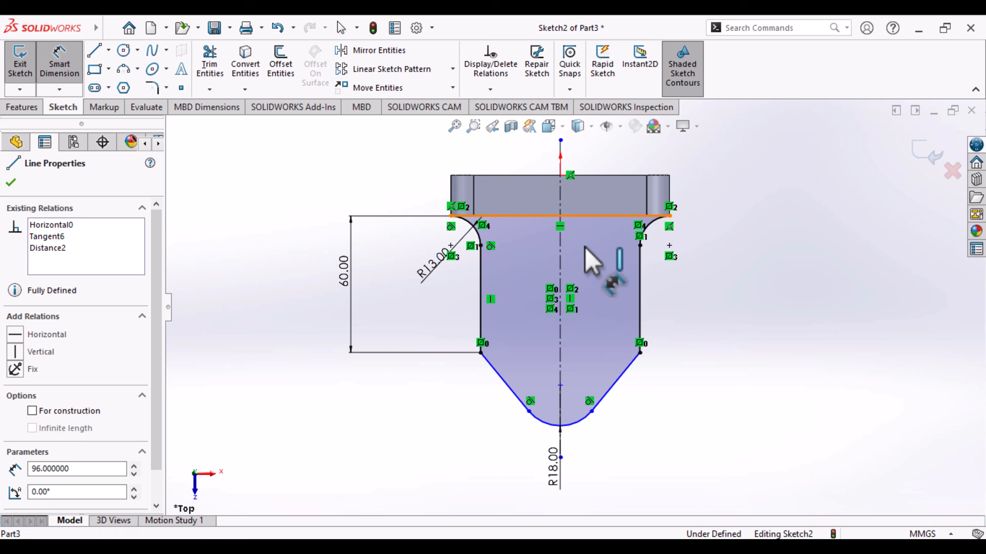
click(561, 386)
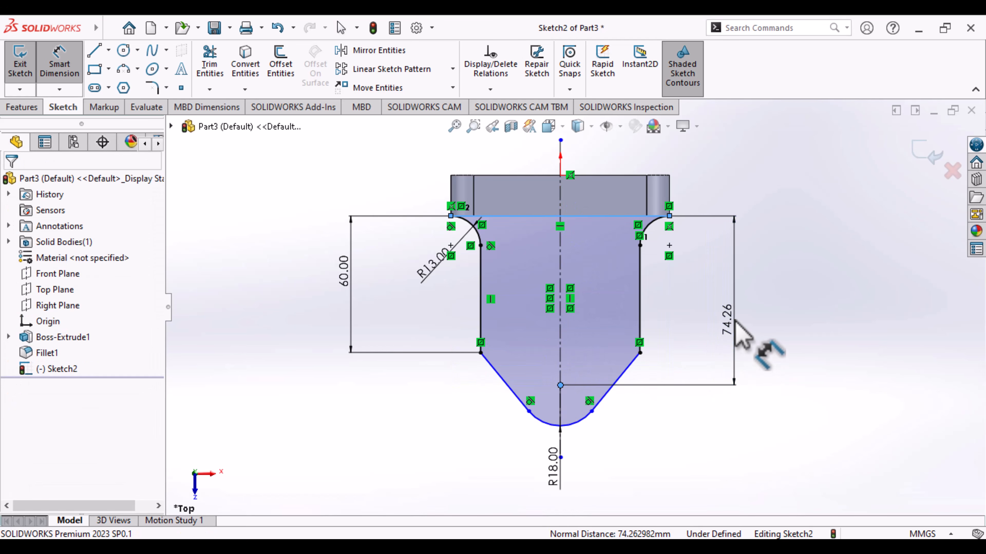
click(739, 333)
text(1)
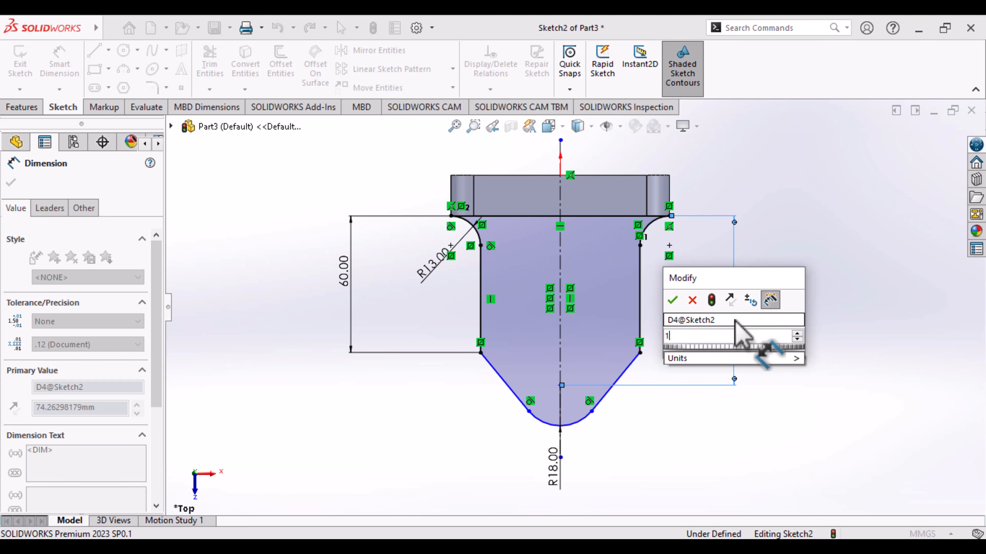
text(20)
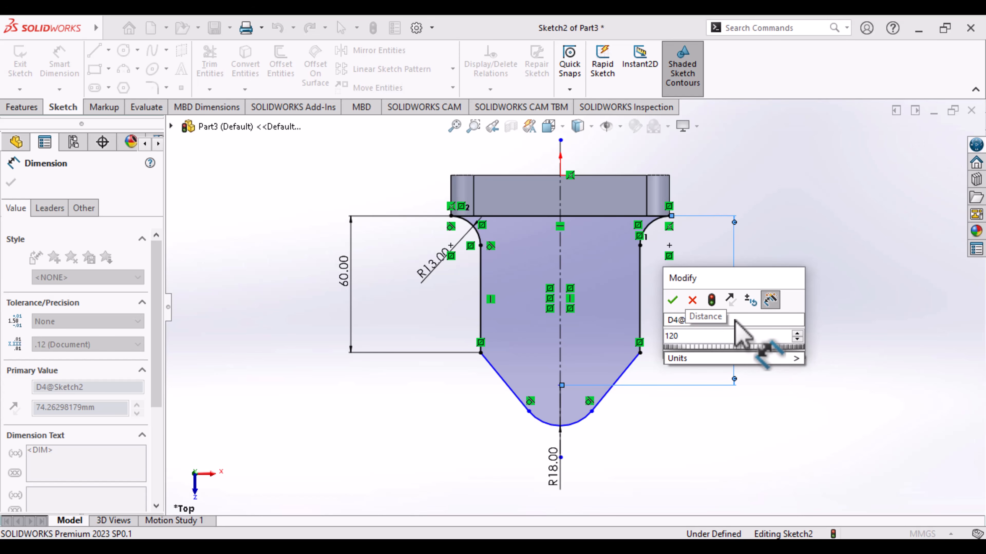
key(Return)
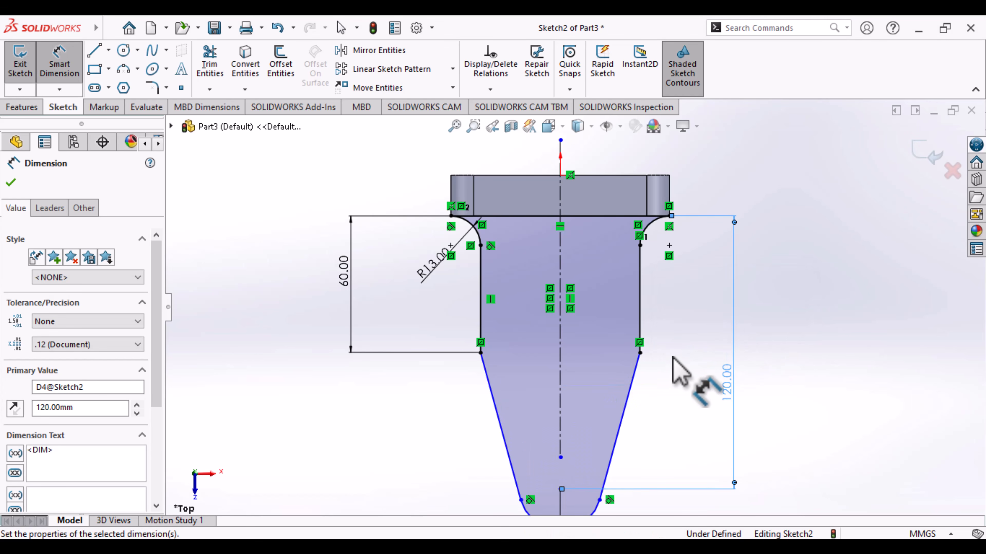
scroll(670, 365, down, 1)
scroll(670, 369, up, 2)
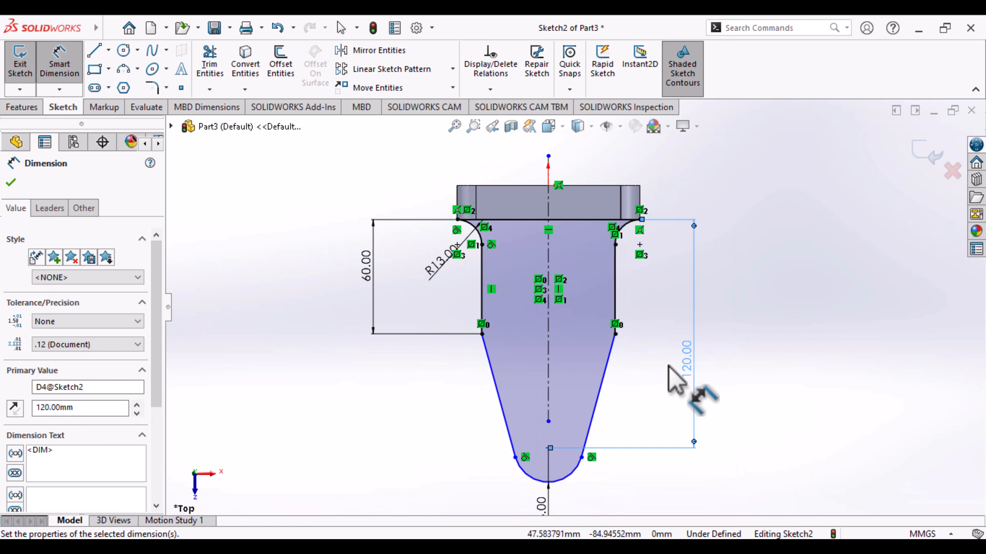
click(838, 394)
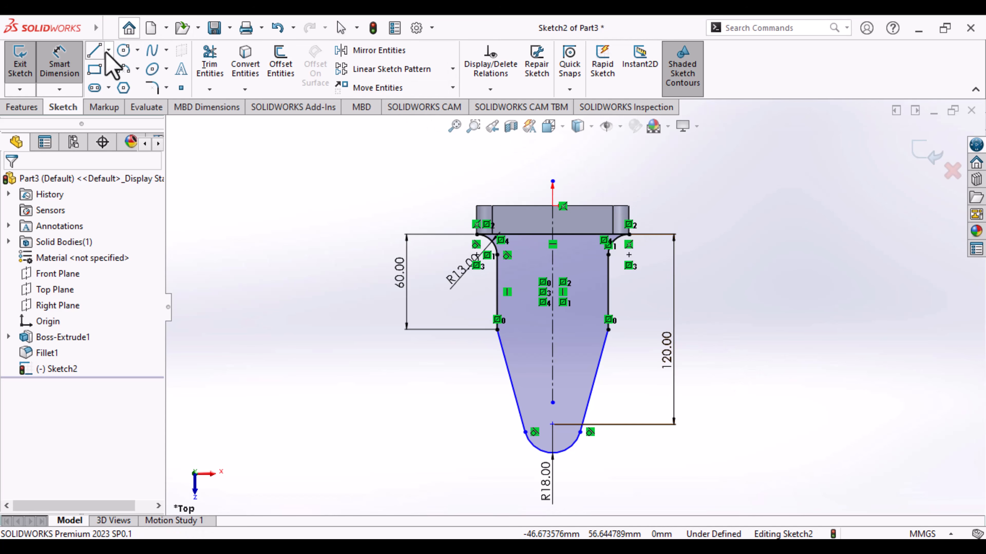
Step: Sketch a circle about 30 mm in diameter, centered on the lower endpoint of the centerline
click(123, 52)
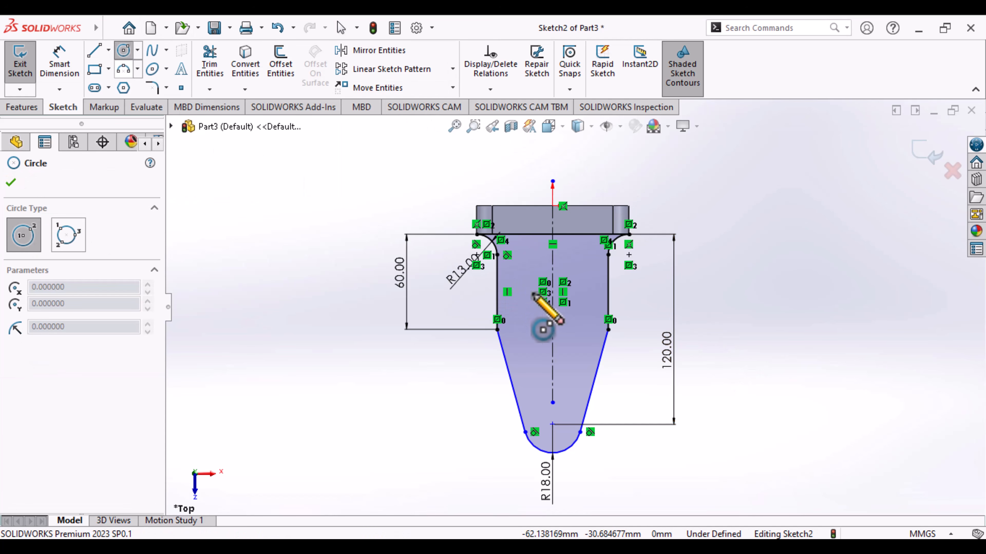
click(553, 402)
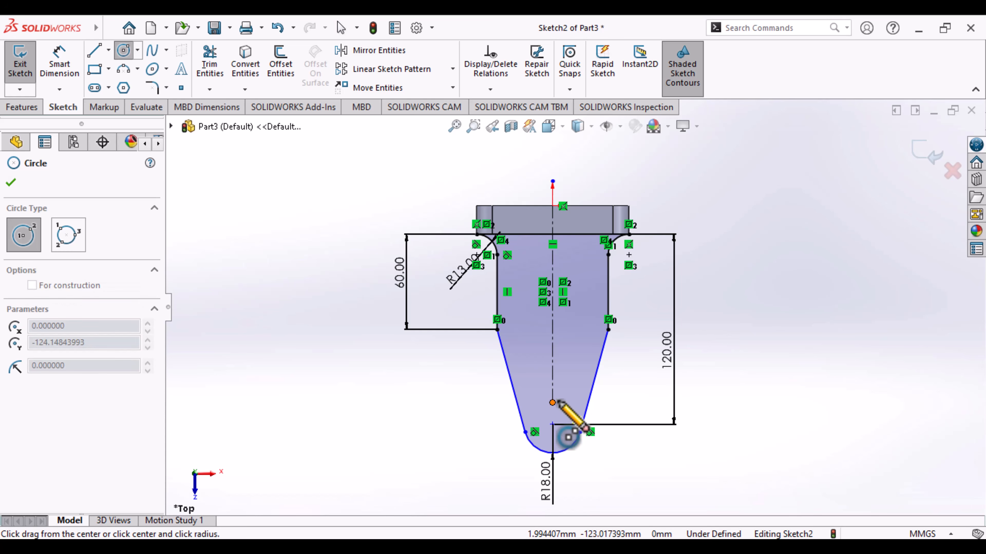
click(569, 388)
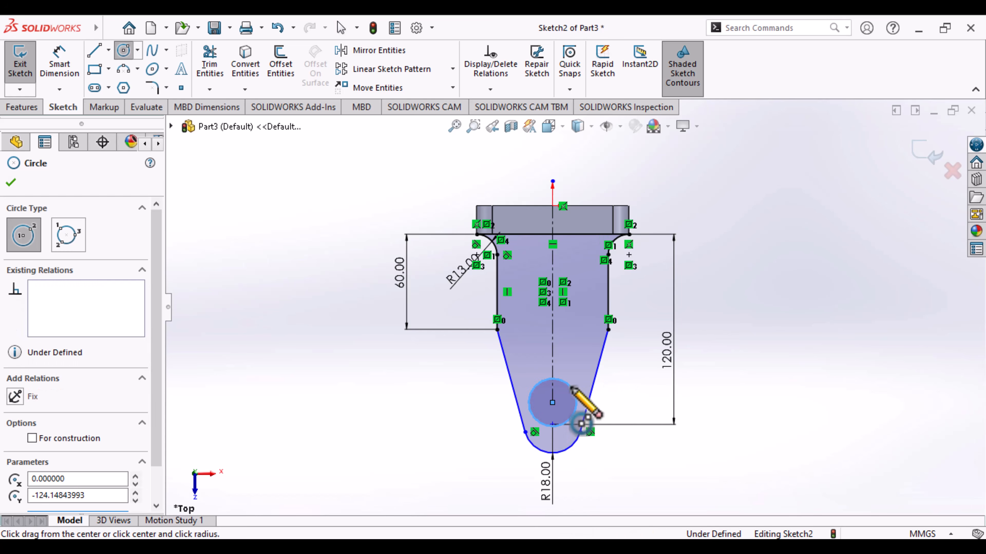
Step: Dimension the new circle's diameter and set it to 16 mm
click(63, 64)
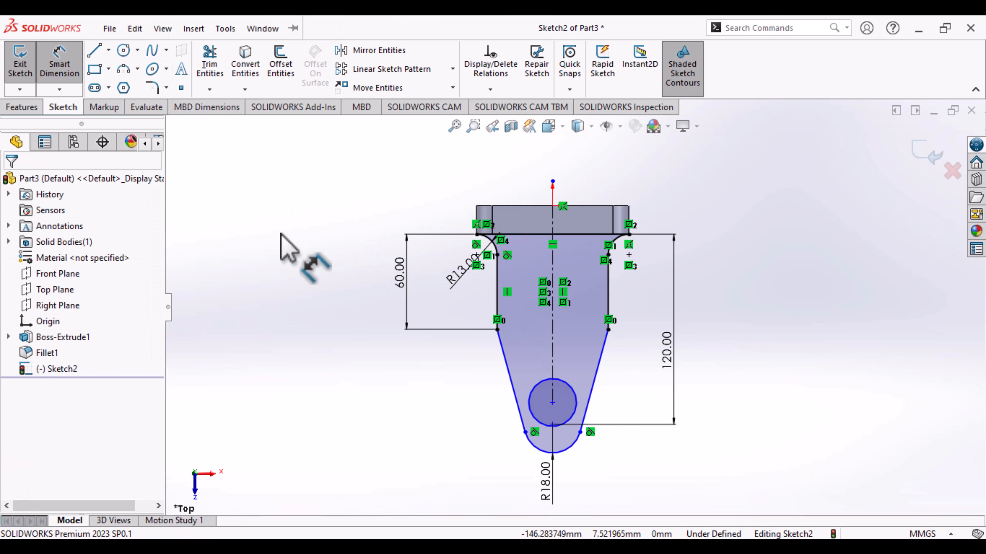
click(574, 391)
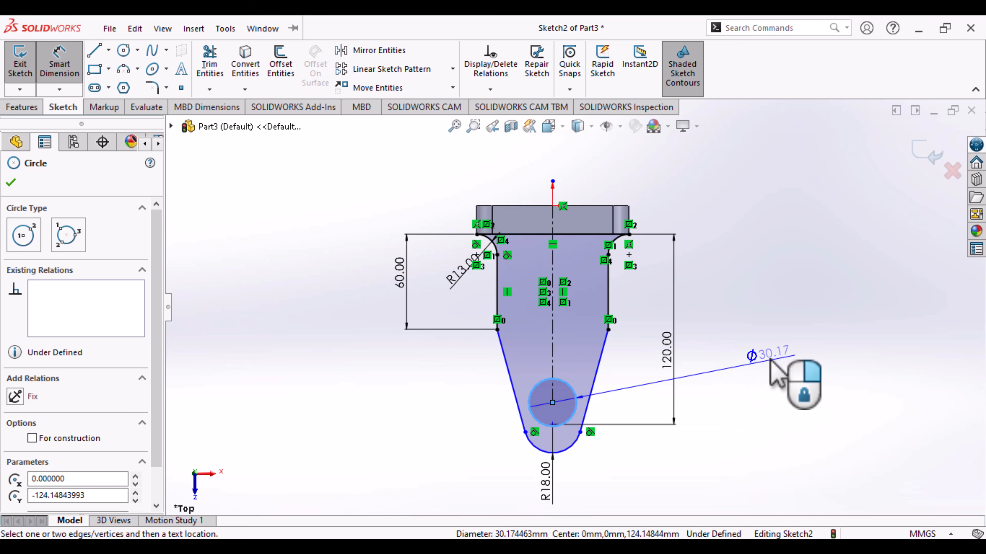
click(772, 368)
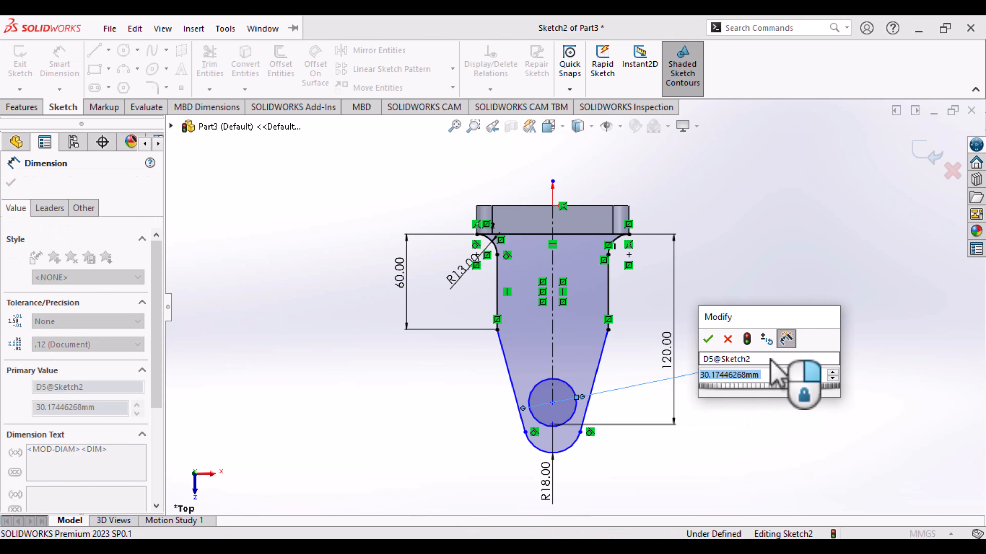
text(1)
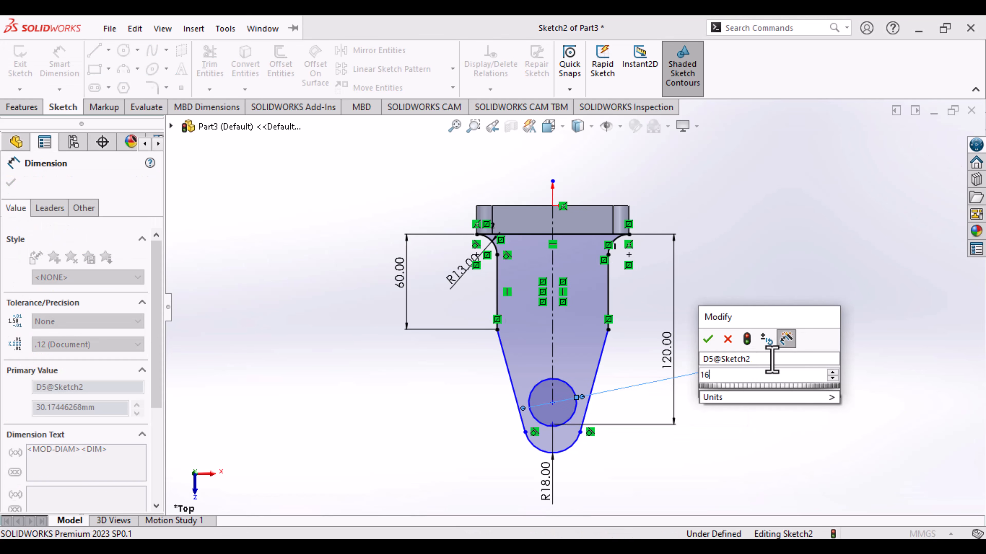
text(6)
key(Return)
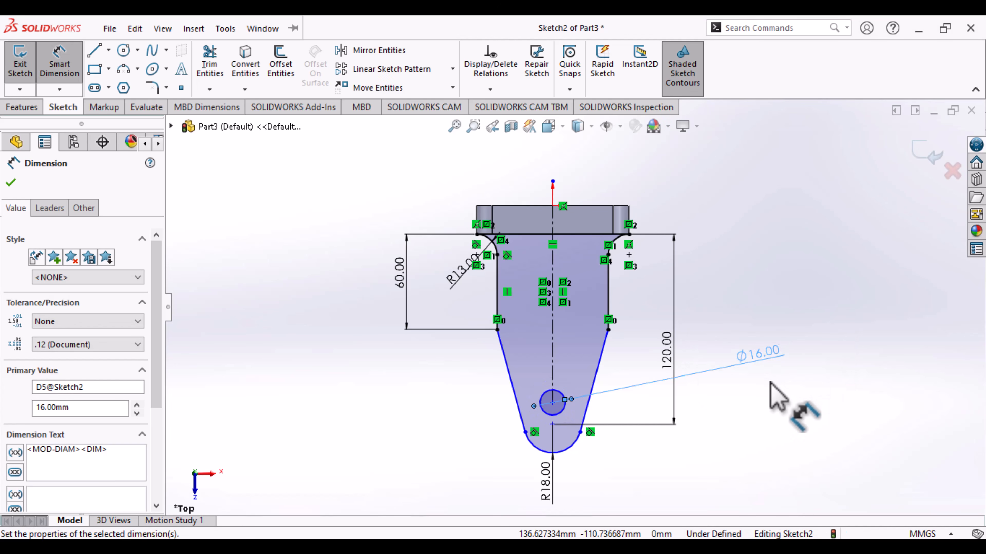
key(Escape)
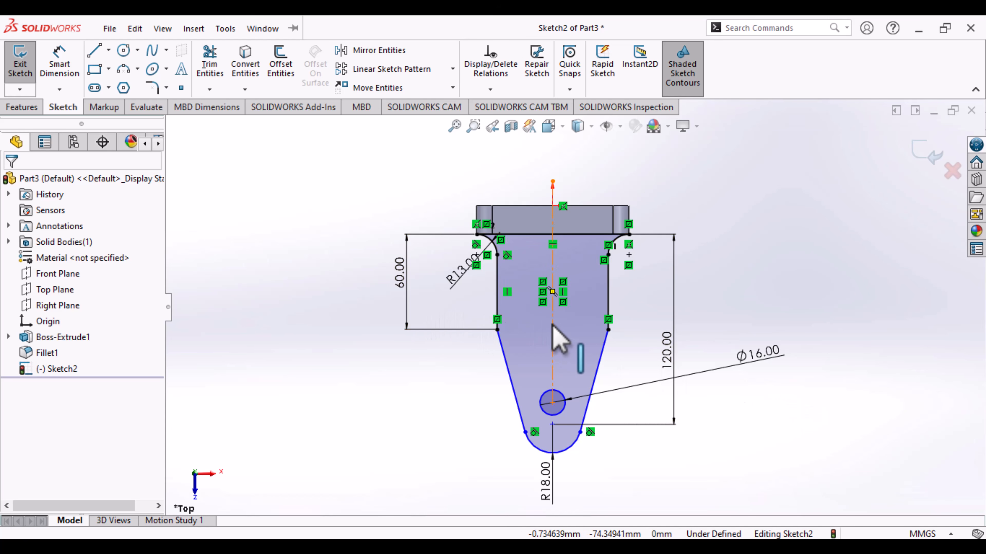
Step: Sketch two concentric circles centered on the centerline above the 16 mm circle, about 84 mm from the origin
click(123, 51)
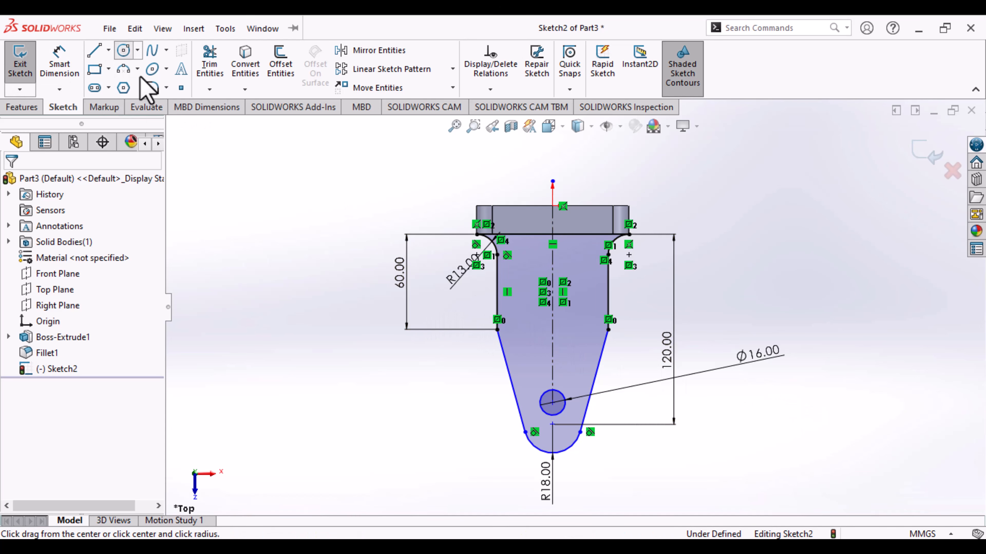
click(553, 339)
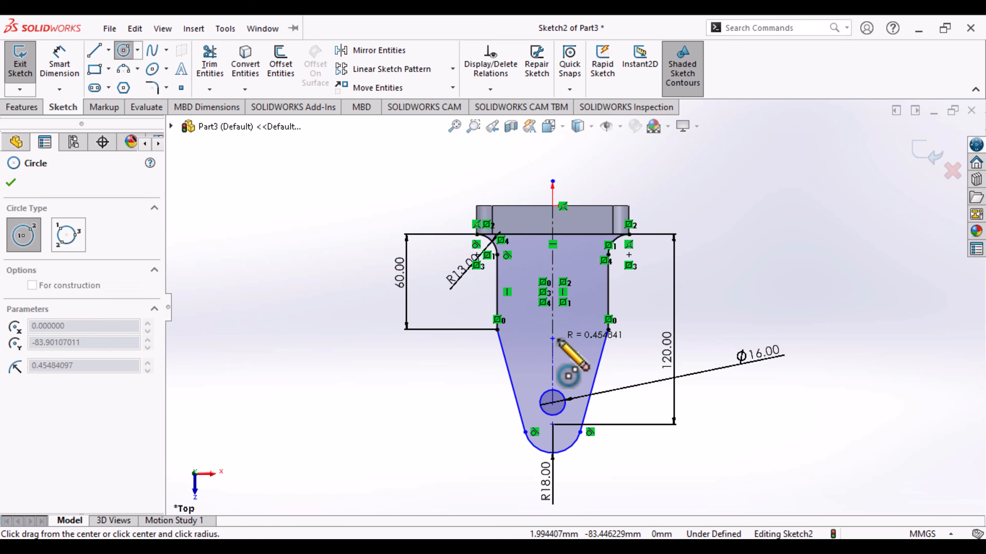
click(580, 356)
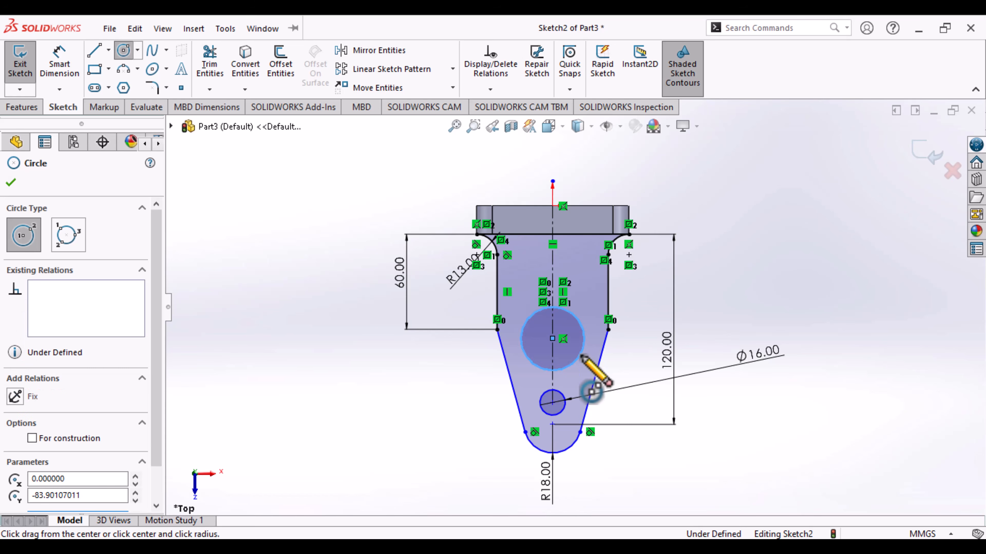
click(552, 339)
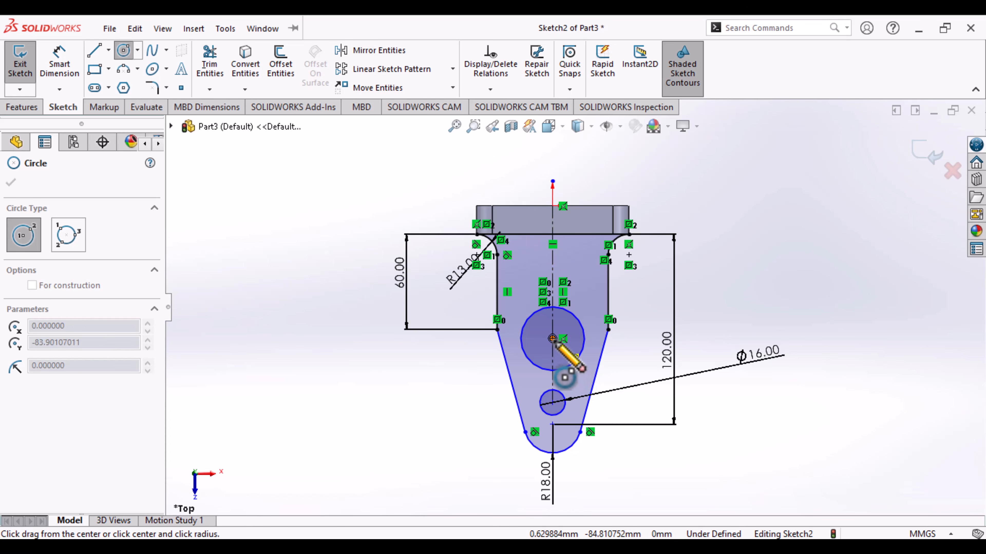
click(560, 356)
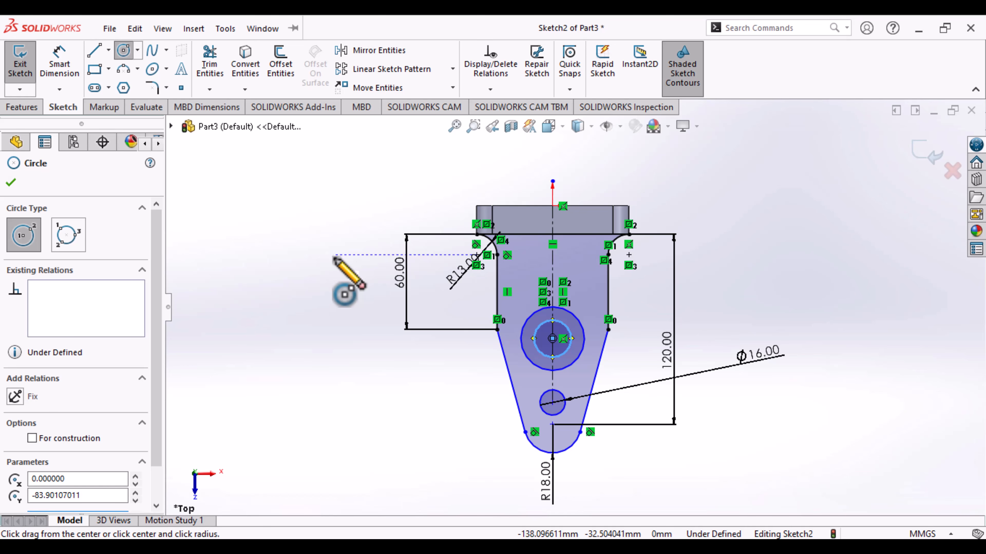
Step: Dimension the outer concentric circle's diameter and set it to 50 mm
key(Escape)
click(70, 66)
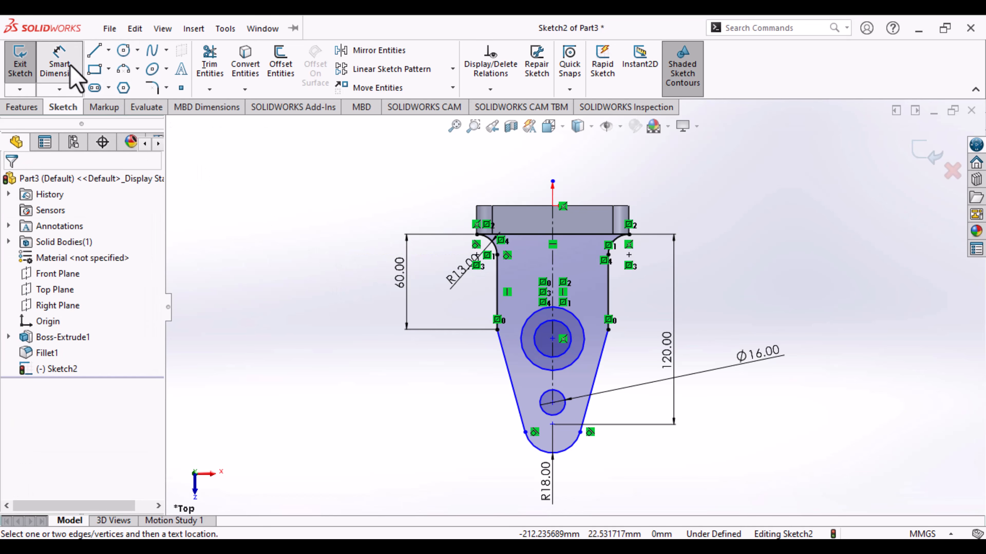
click(584, 352)
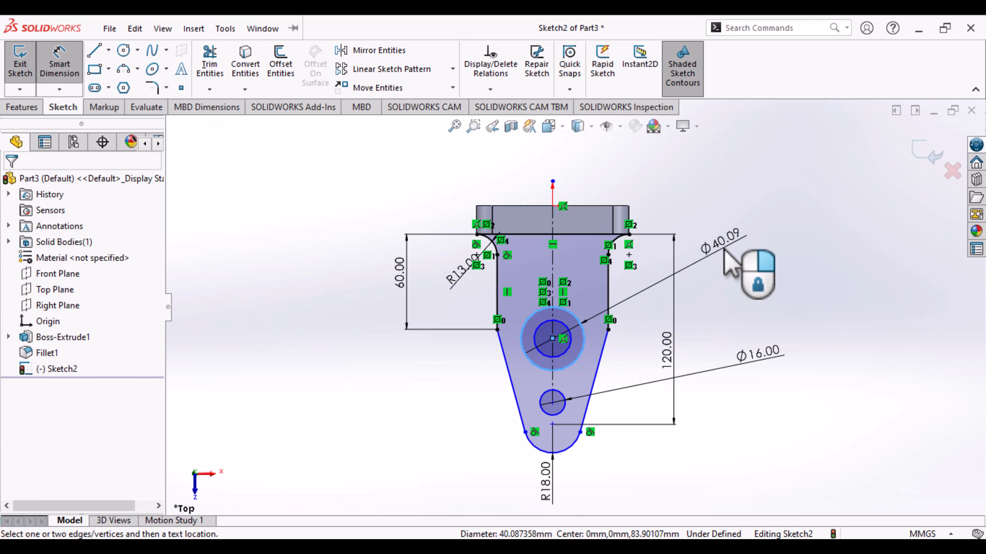
click(724, 250)
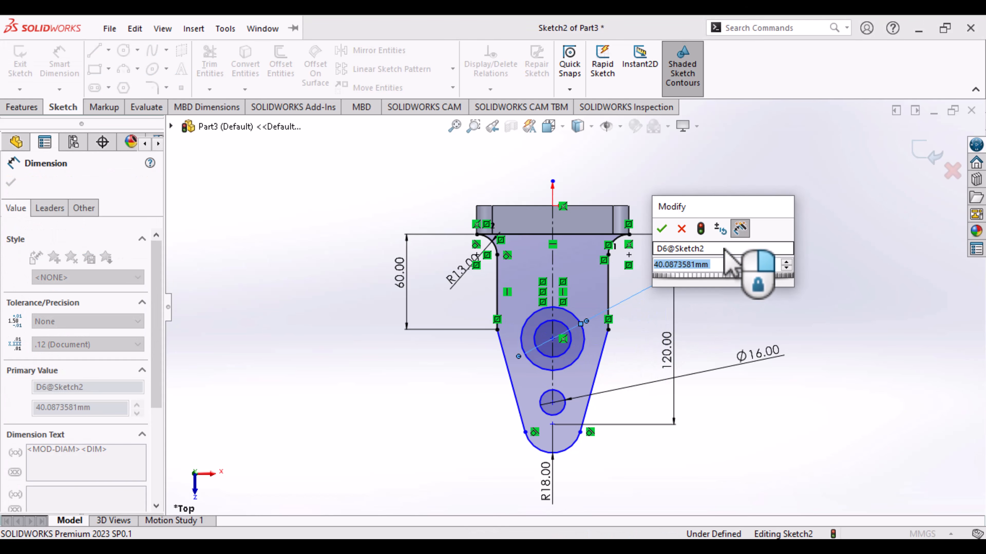
text(50)
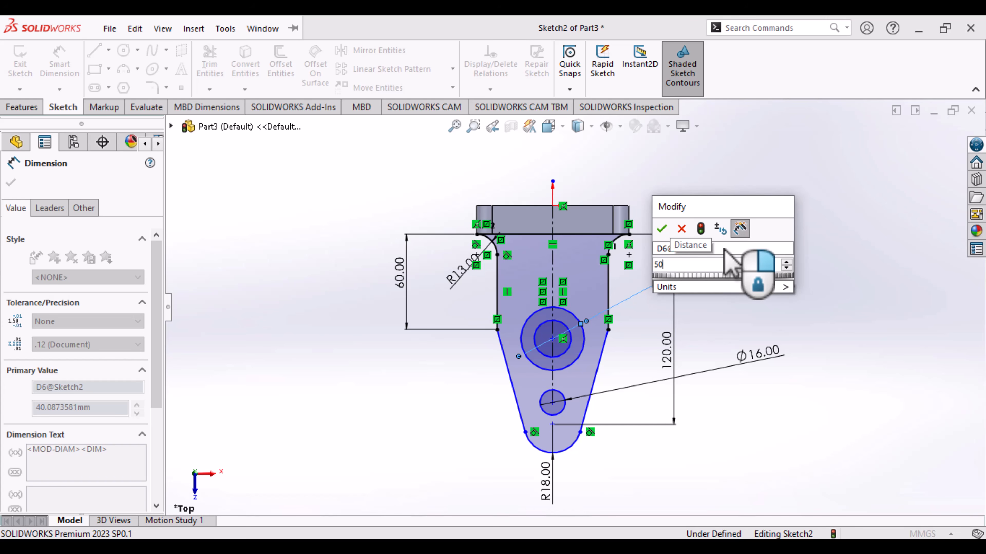
key(Return)
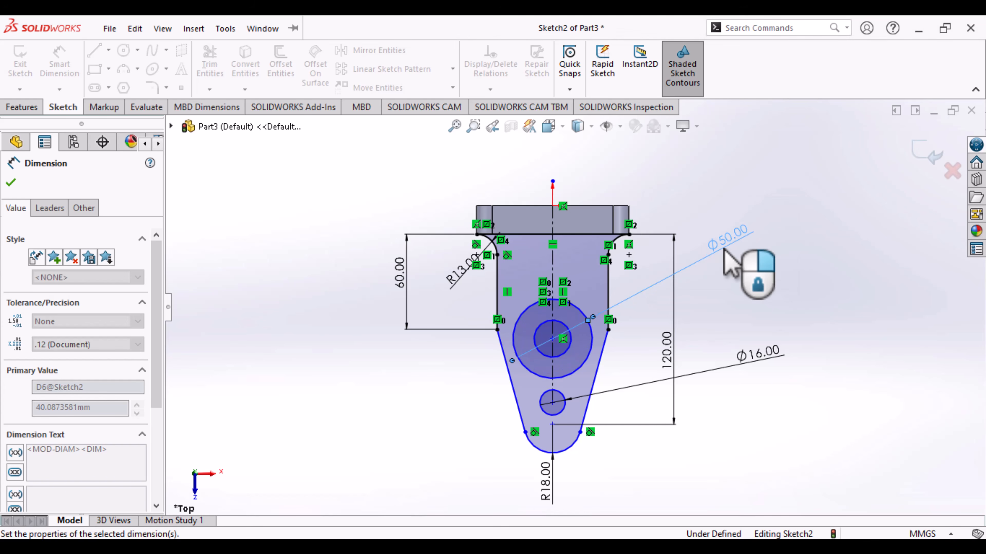
Step: Dimension the inner concentric circle's diameter and set it to 25 mm
click(567, 352)
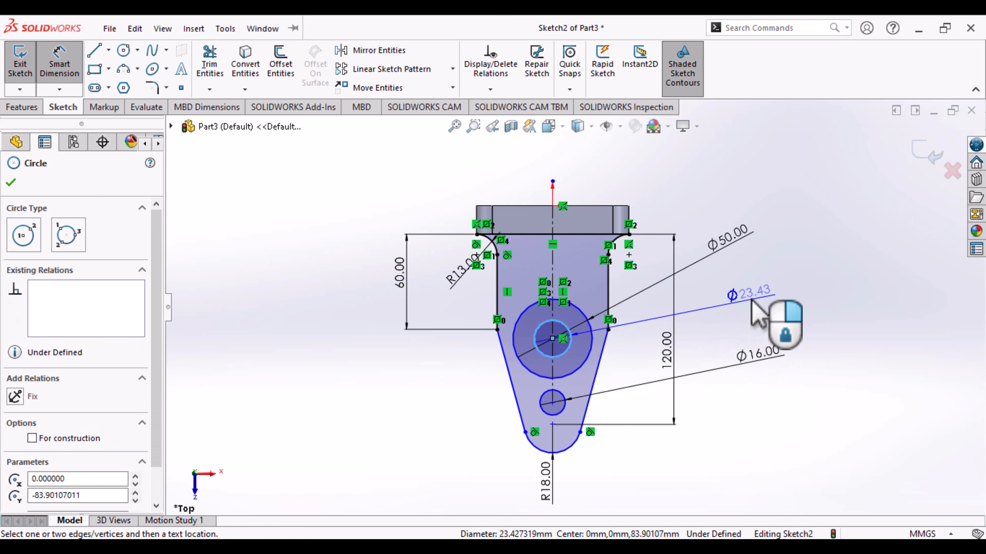
click(751, 302)
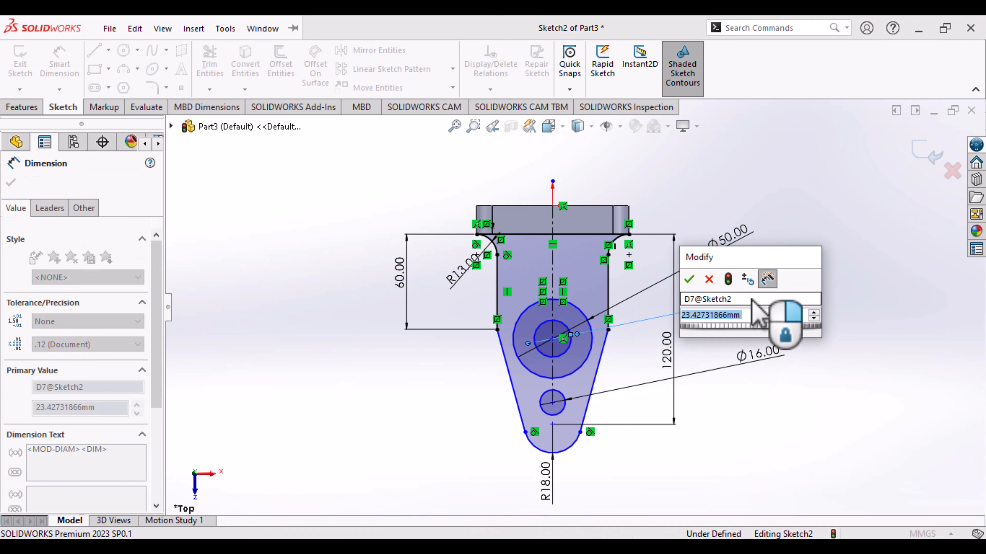
text(25)
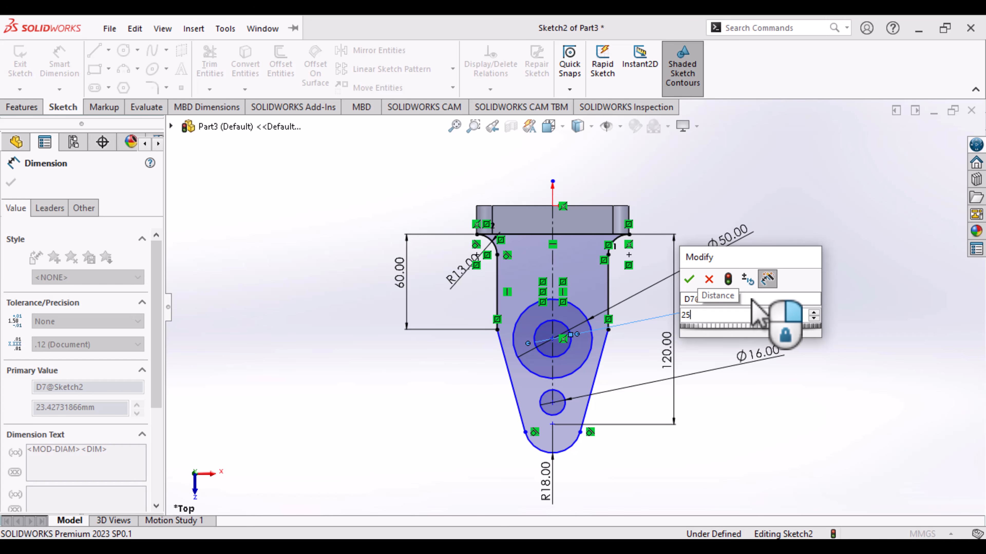
key(Return)
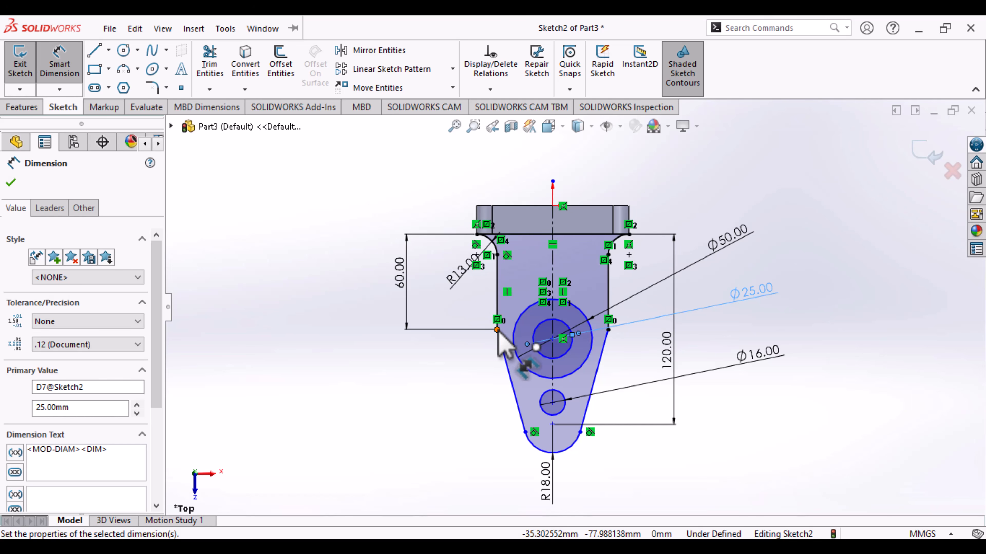
Step: Try dimensioning the distance between the concentric circles' center and the arm's left corner point, and undo the latest dimension changes
click(552, 338)
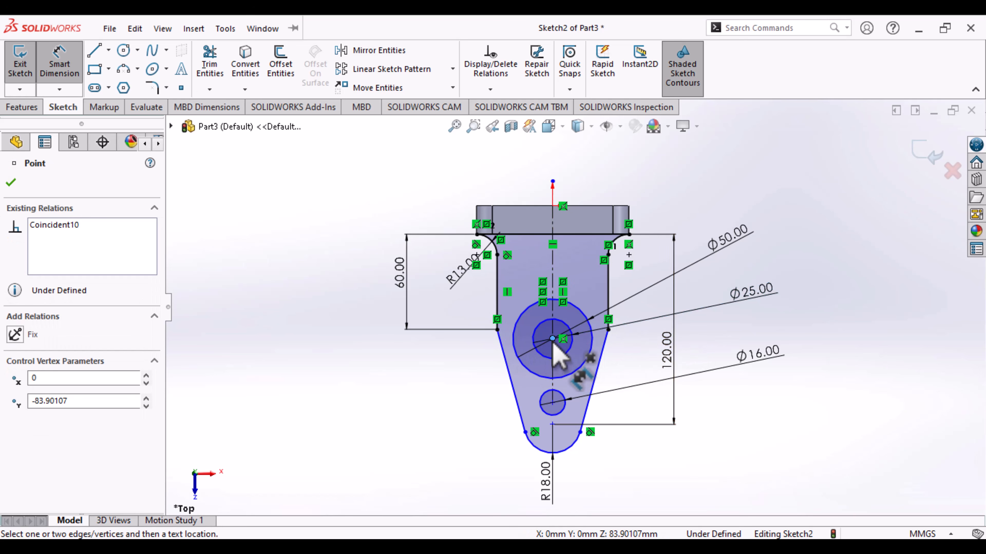
click(497, 329)
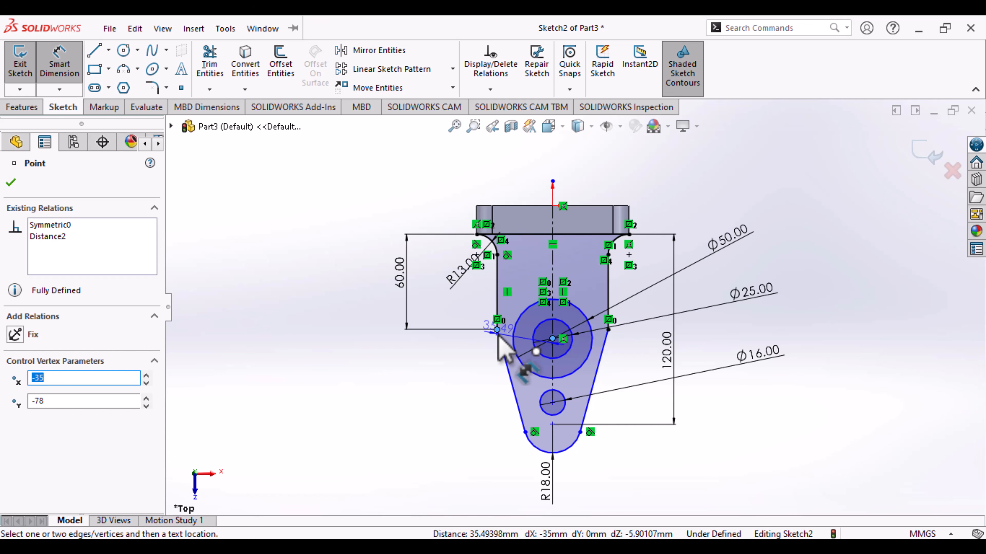
click(444, 405)
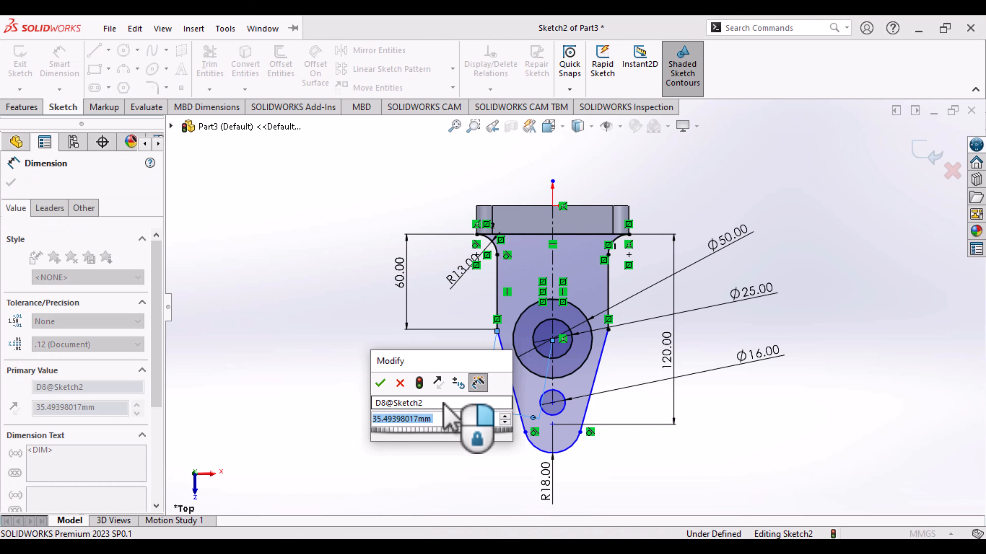
key(Return)
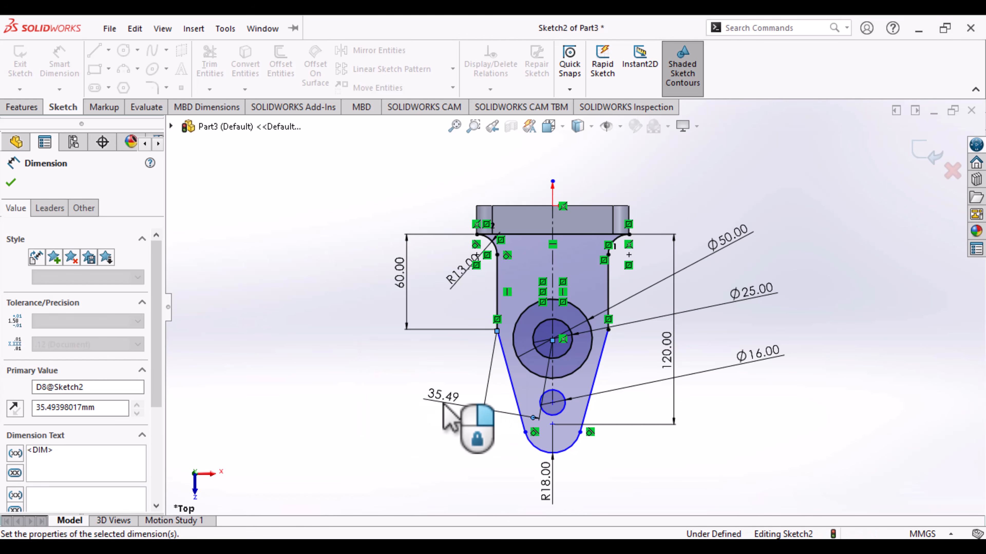
key(Escape)
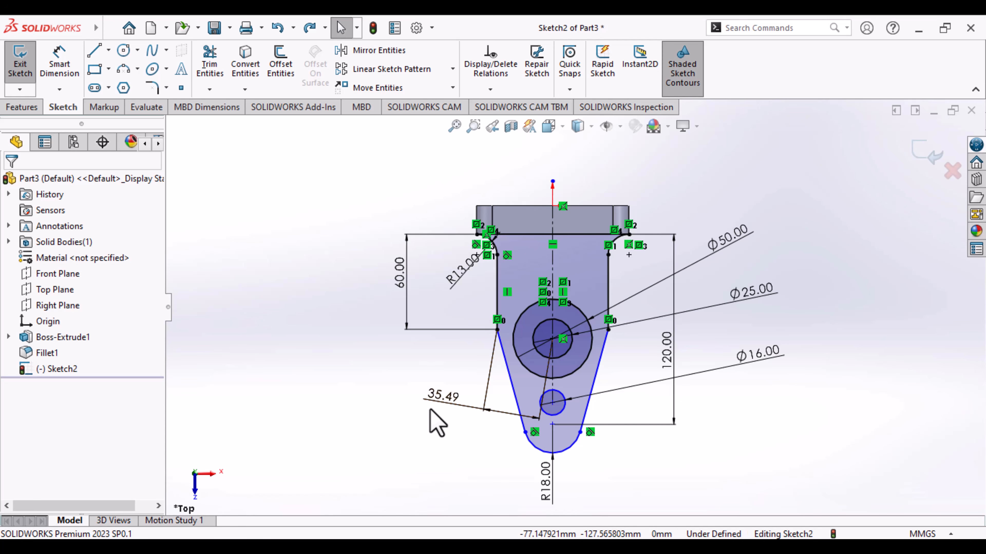
key(ctrl+z)
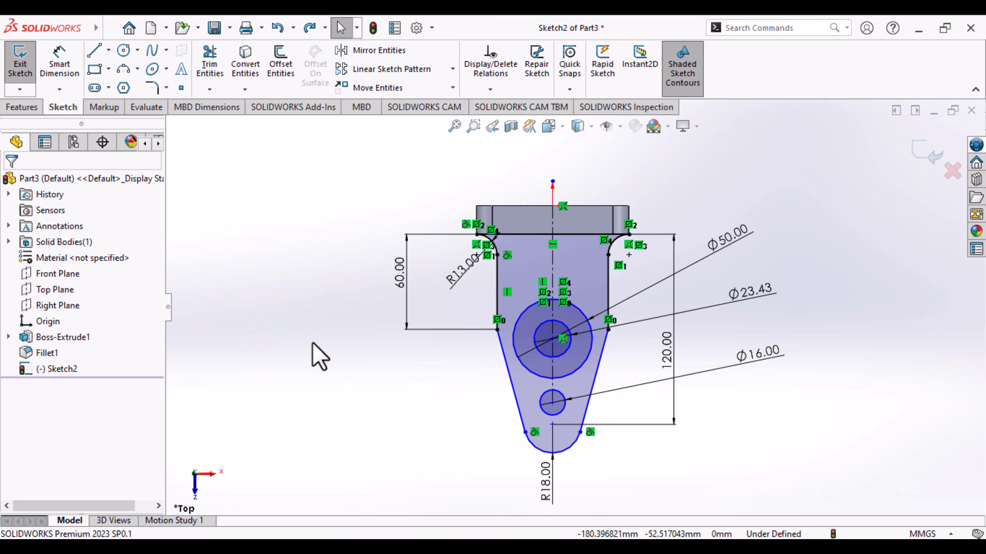
Step: Try a Coincident relation between the concentric circles' center and the arm's left corner point, and undo it
click(552, 339)
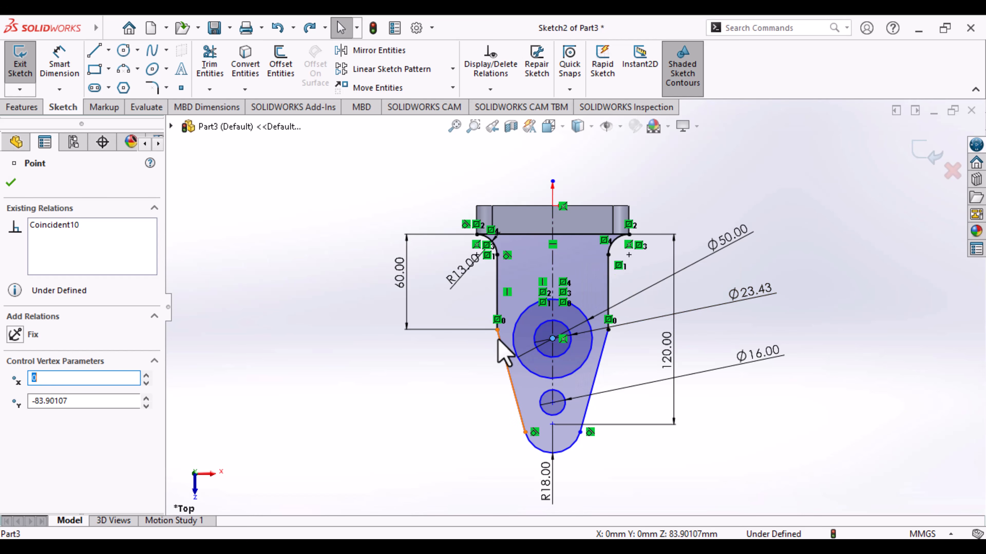
click(497, 330)
ctrl+click(497, 330)
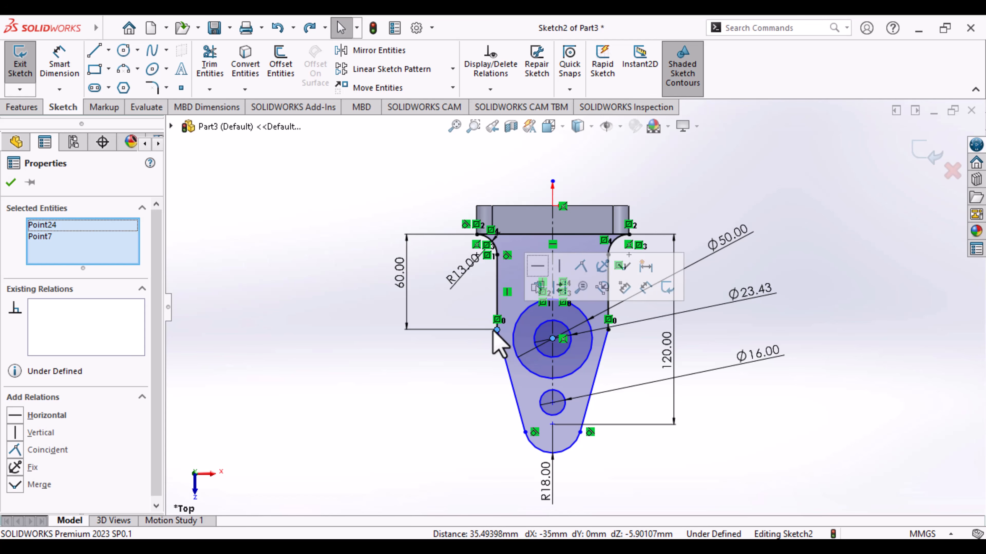
click(48, 451)
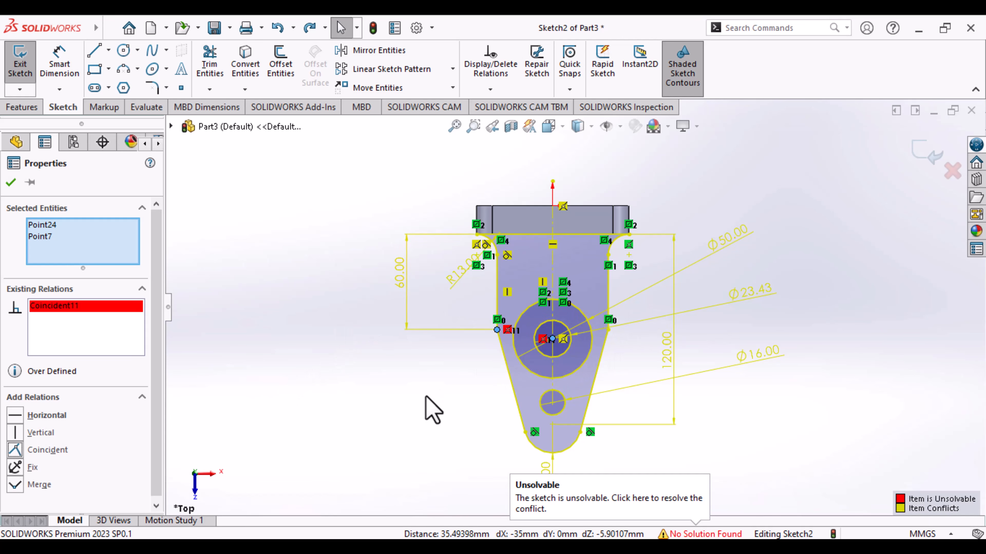
key(ctrl+z)
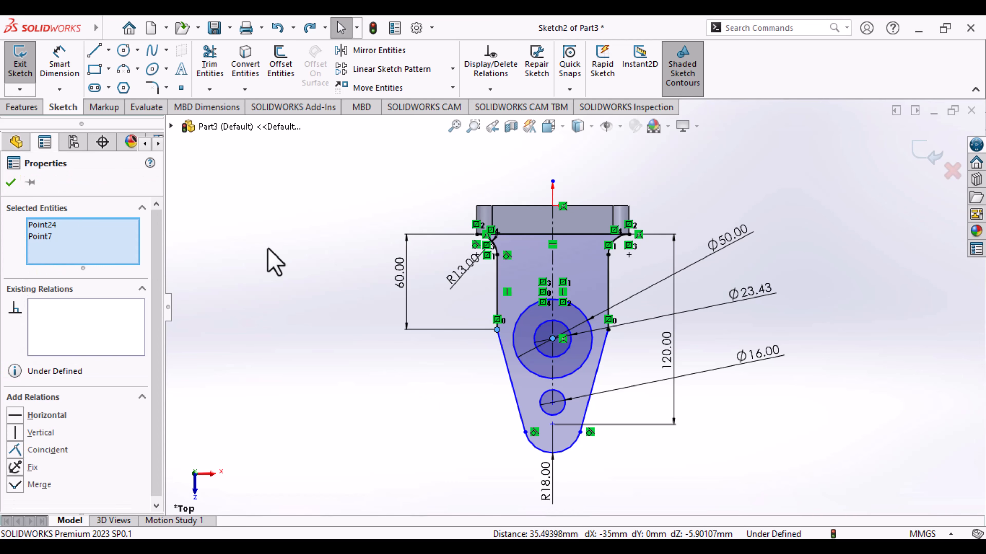
Step: Sketch a horizontal centerline across the arm, level with the corner points where its sides begin to taper
click(108, 50)
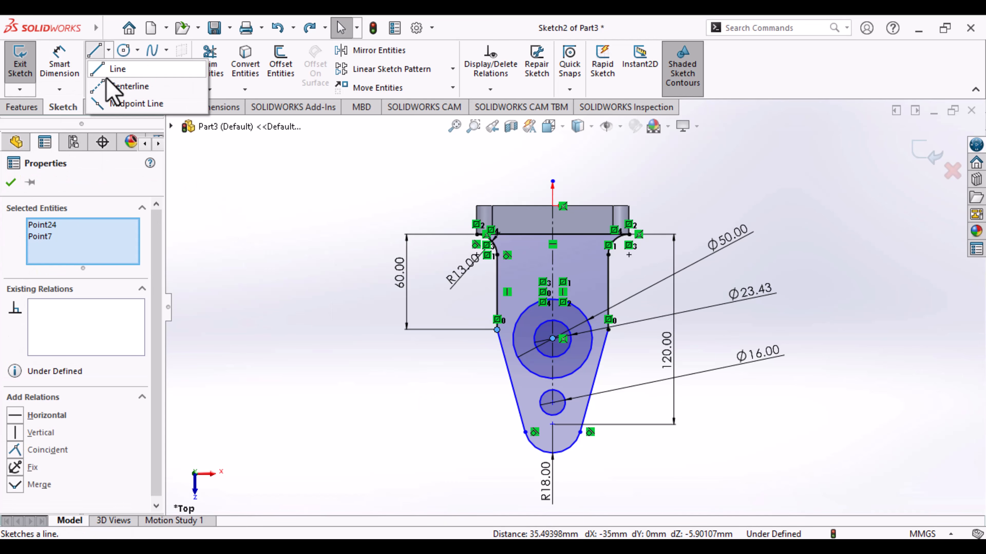
click(109, 90)
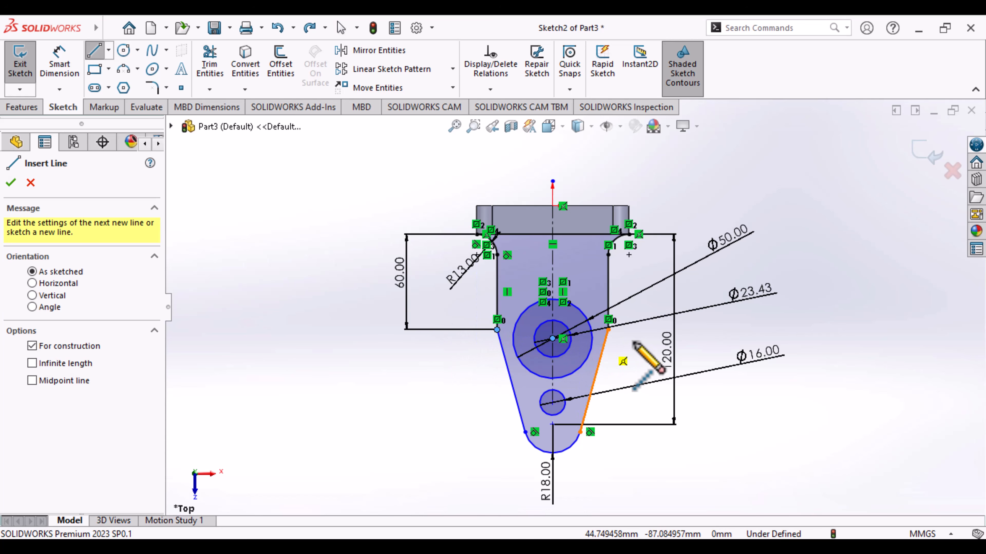
click(646, 329)
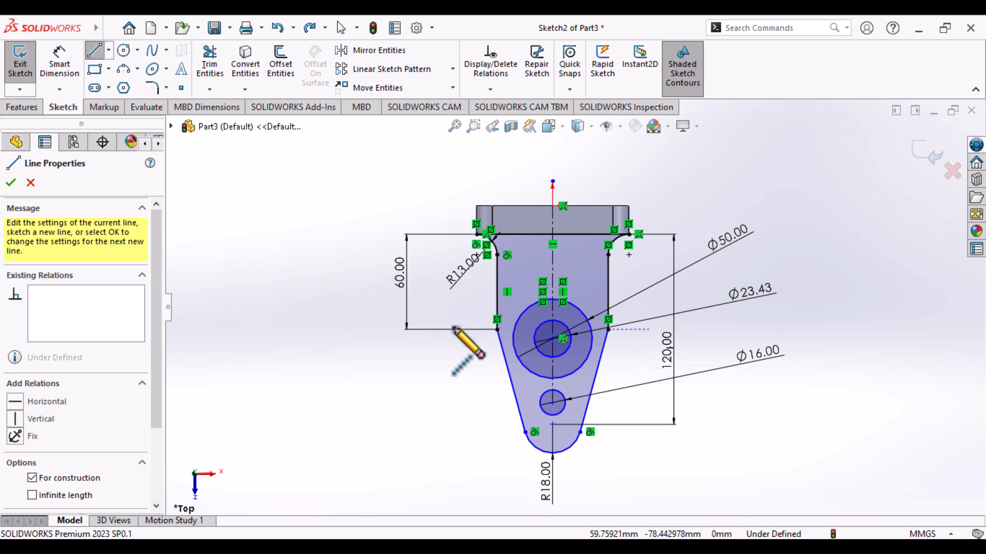
click(422, 330)
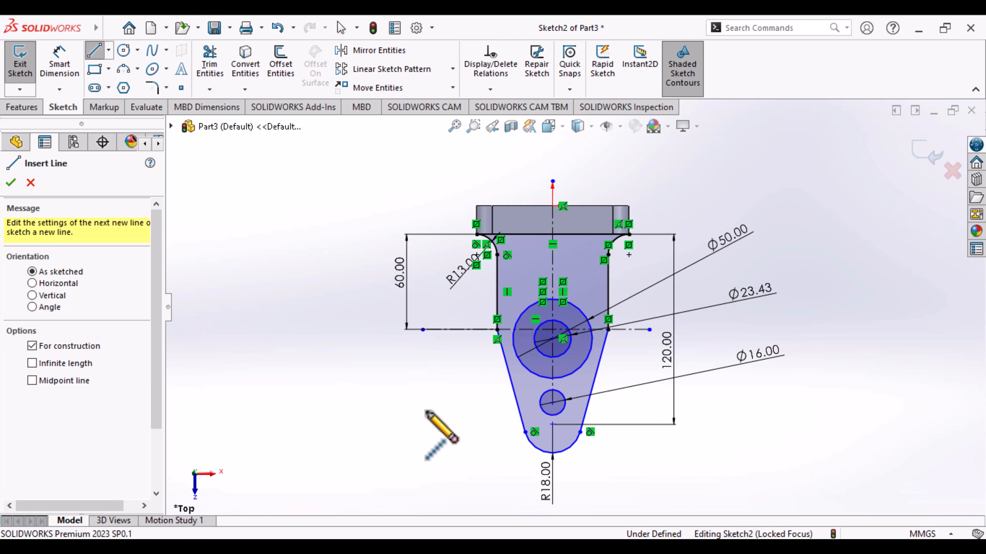
key(Escape)
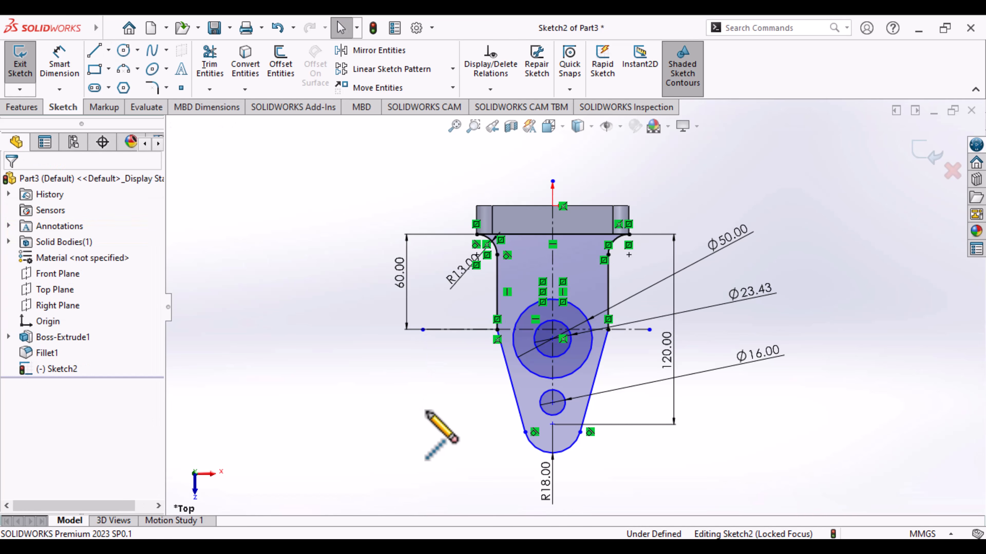
Step: Make the concentric circles' center coincident with the horizontal centerline
click(553, 340)
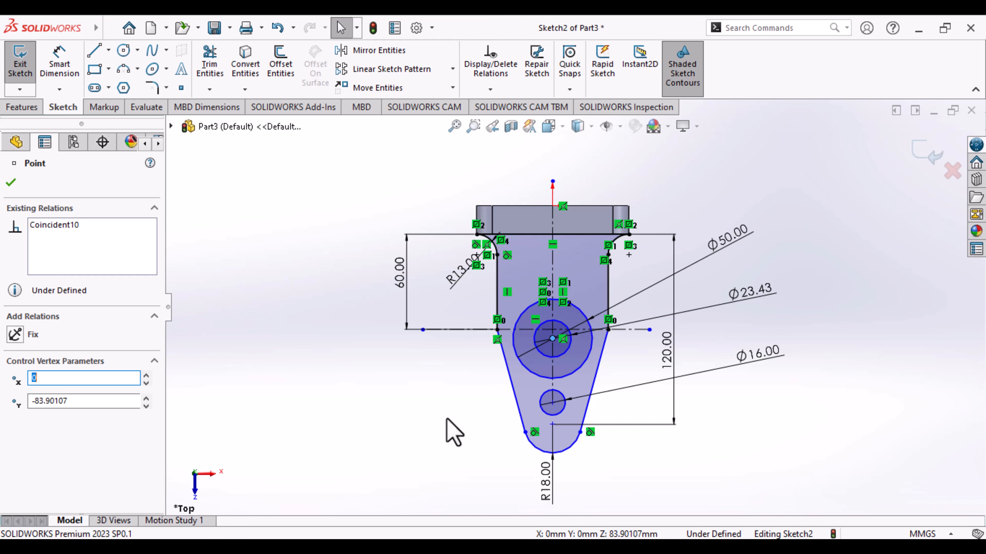
ctrl+click(471, 330)
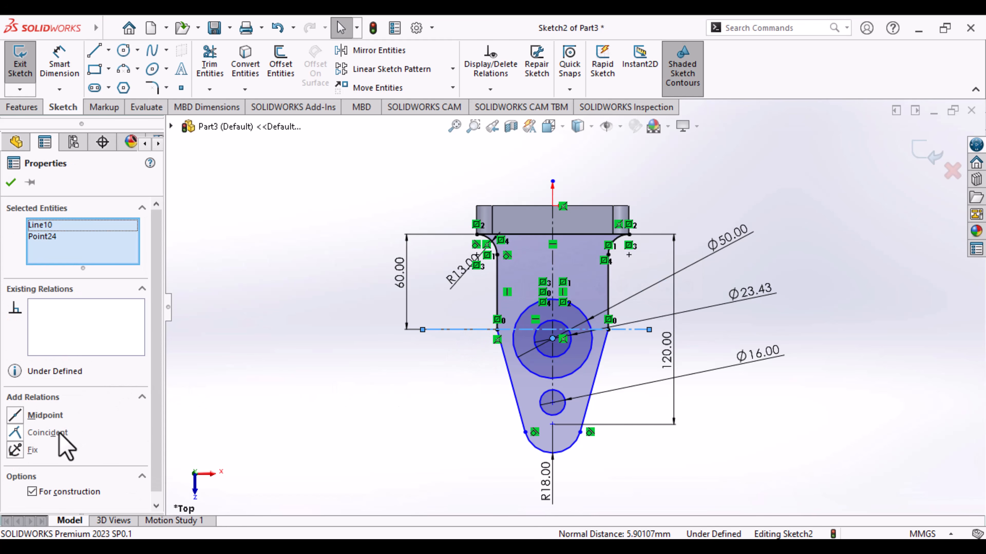
click(47, 432)
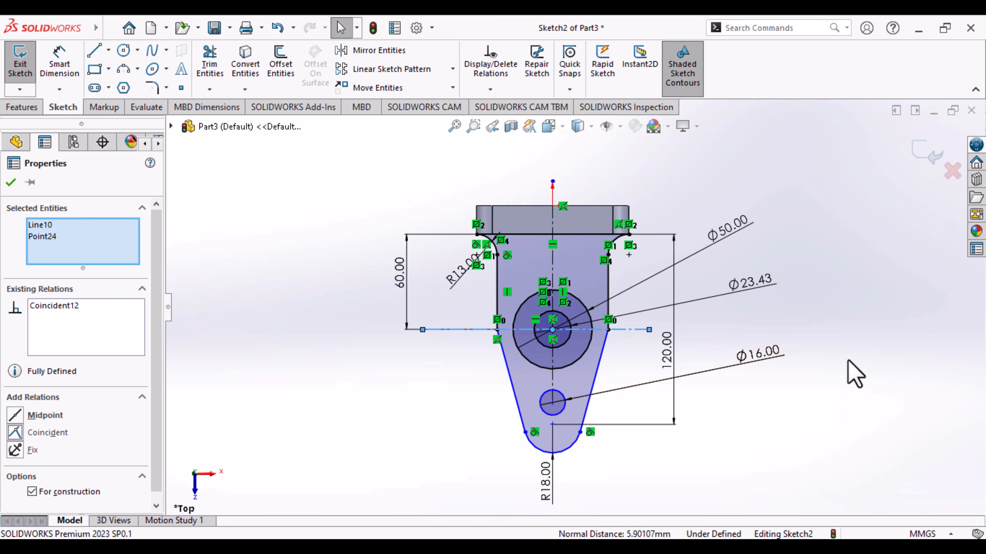
click(875, 294)
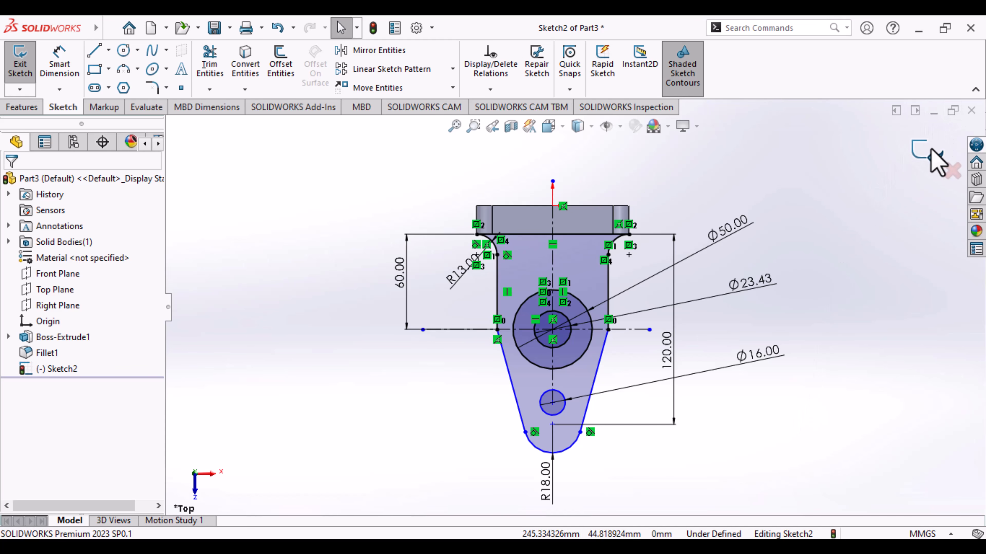
Step: Close the arm sketch and extrude its arm, ring and inner circle regions 18 mm, keeping the 16 mm hole open
click(931, 150)
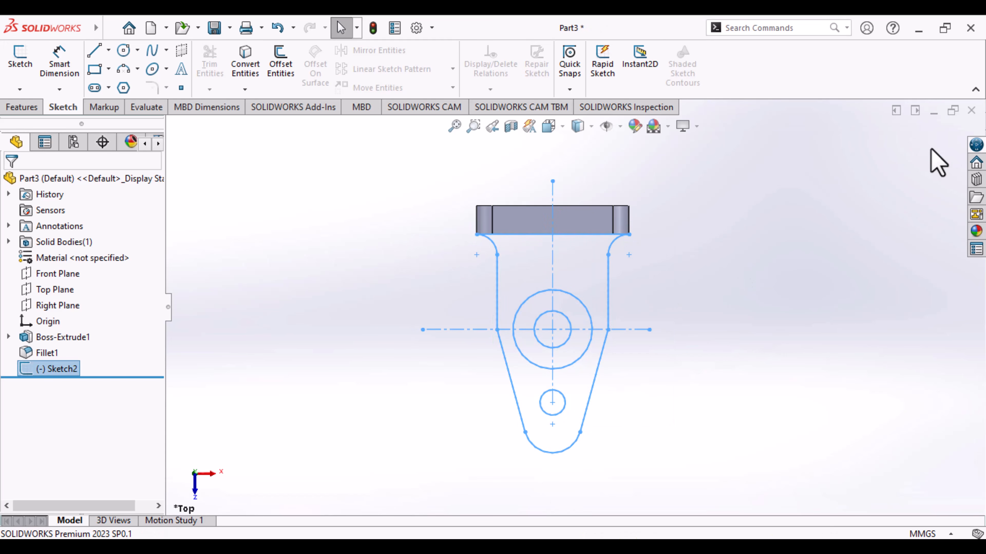
mouse_move(674, 489)
middle_down()
mouse_move(652, 431)
mouse_move(667, 372)
mouse_move(696, 373)
middle_up()
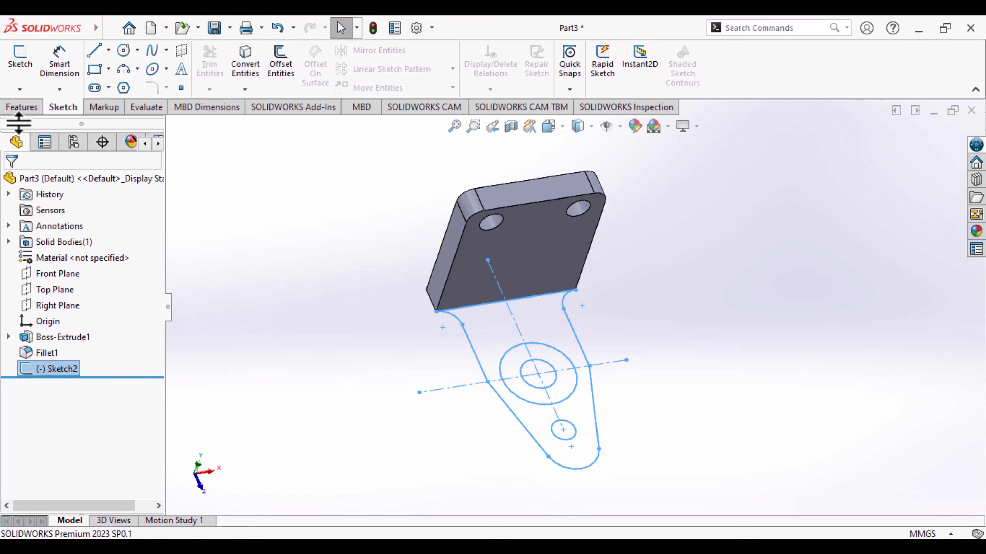
click(53, 374)
click(53, 375)
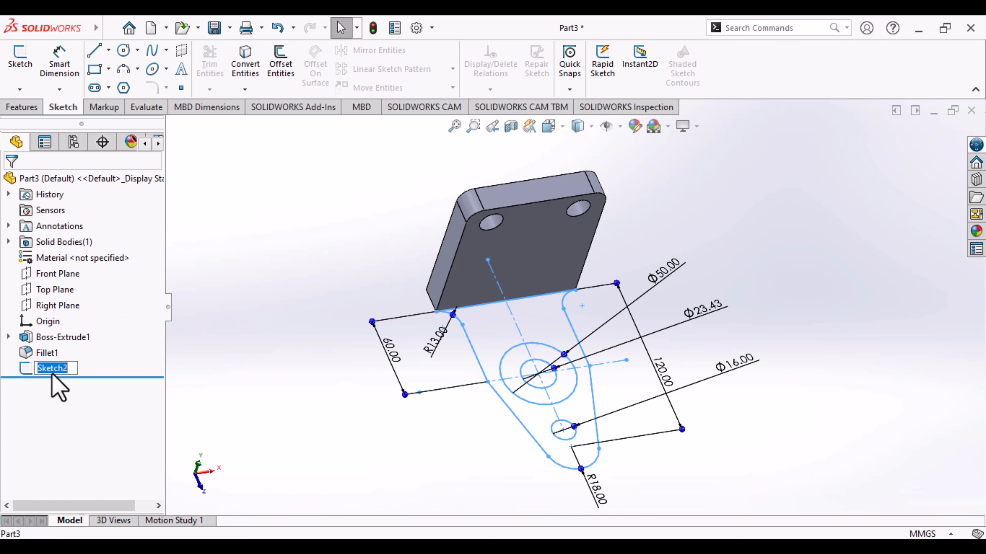
click(21, 107)
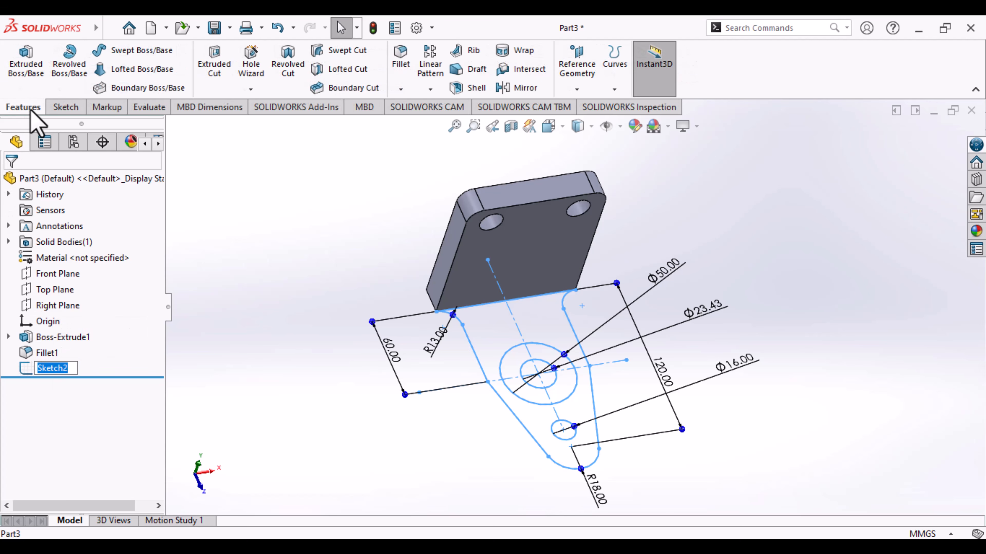
click(27, 73)
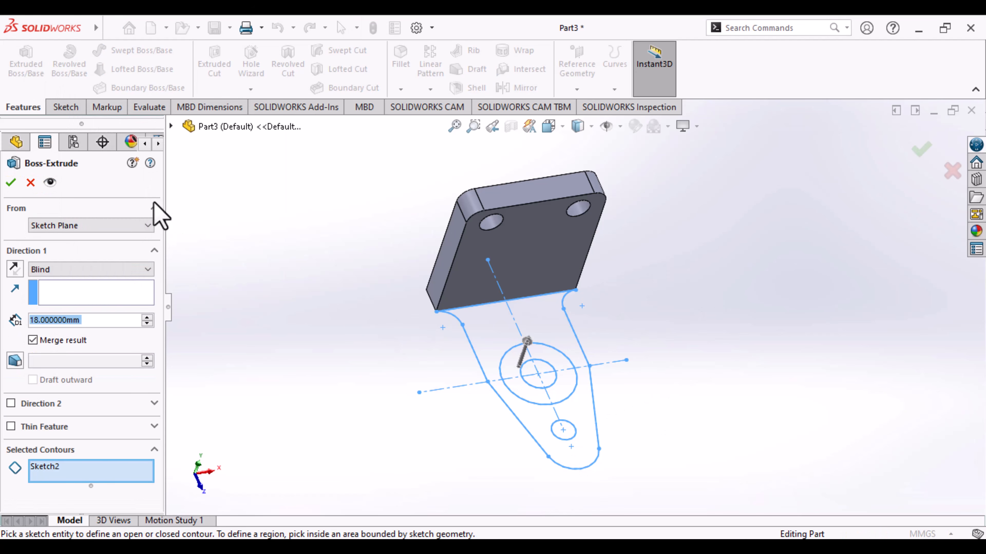
click(17, 266)
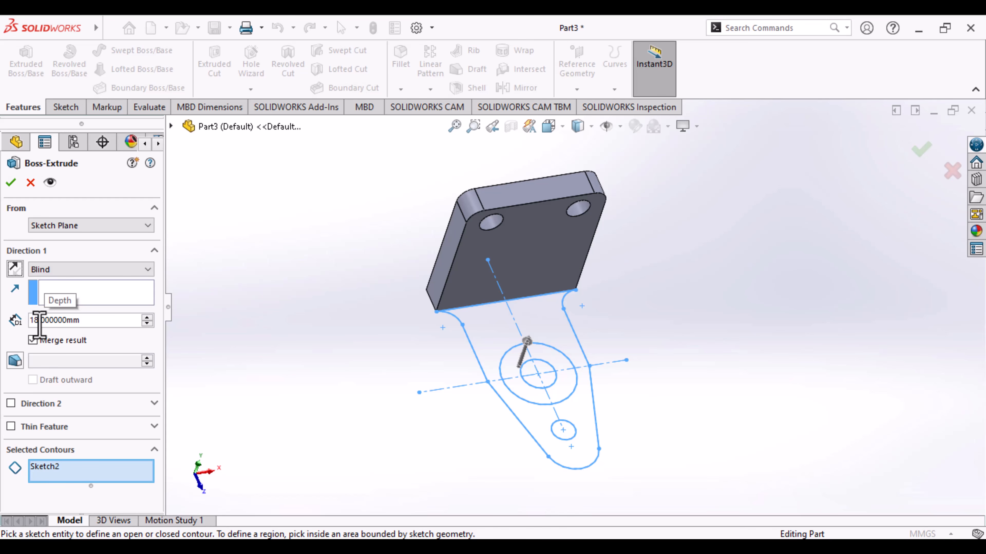
click(482, 324)
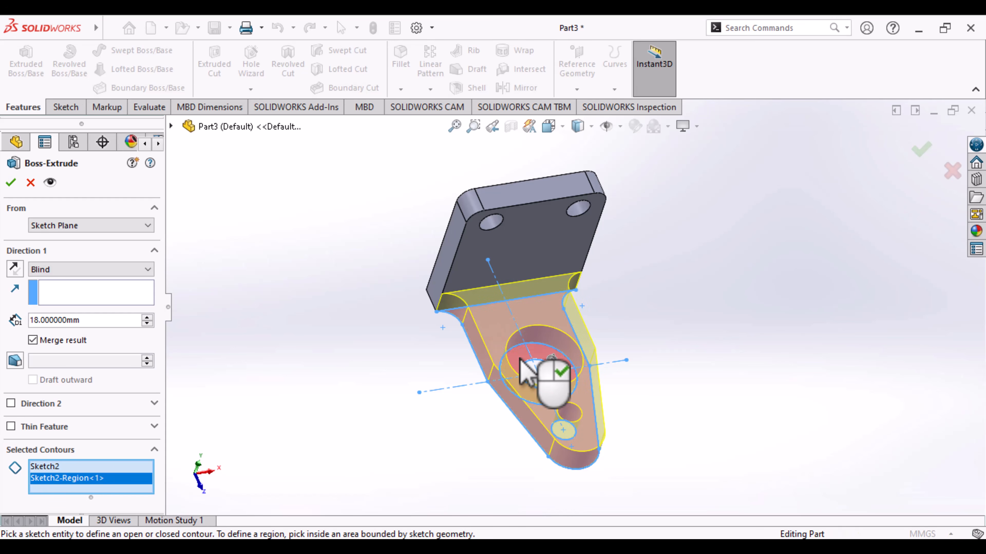
click(520, 359)
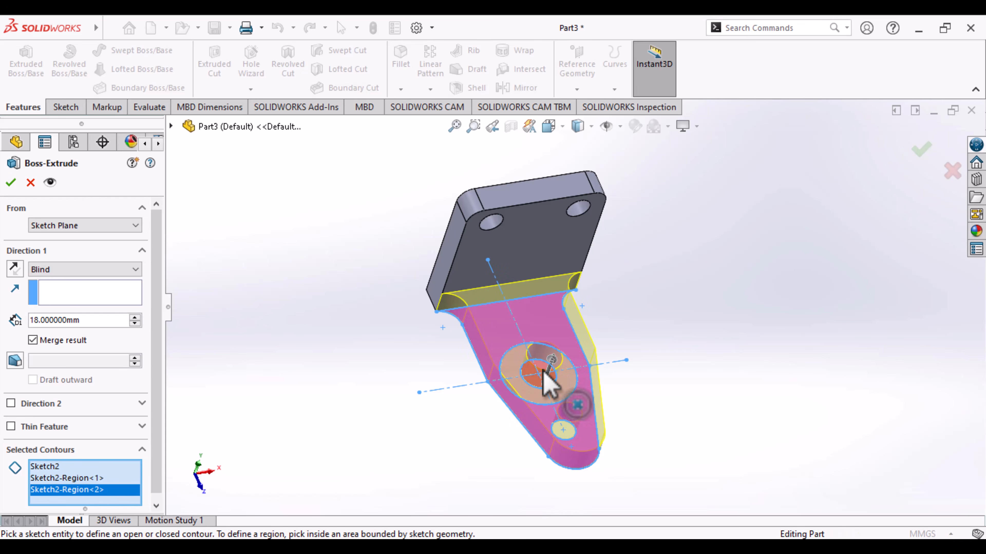
click(543, 372)
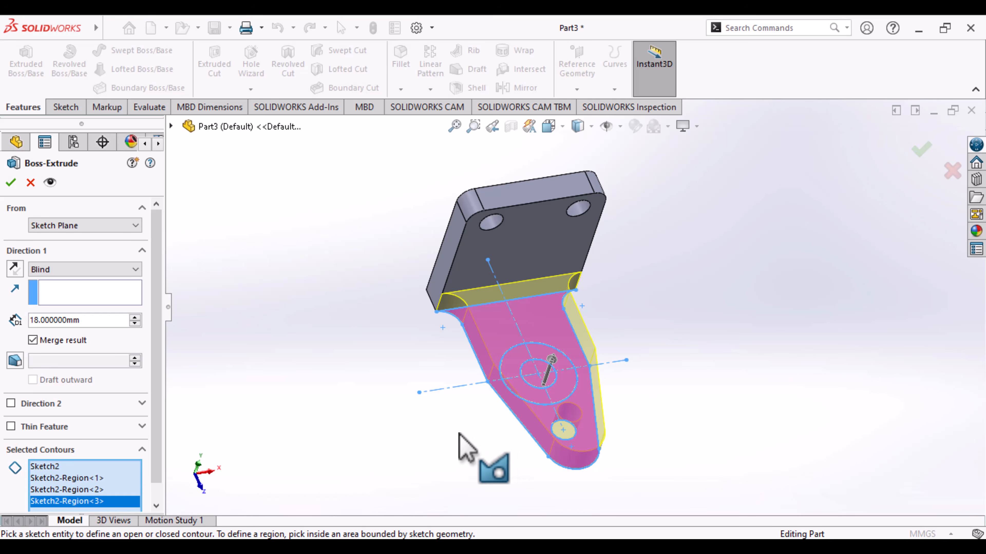
key(Return)
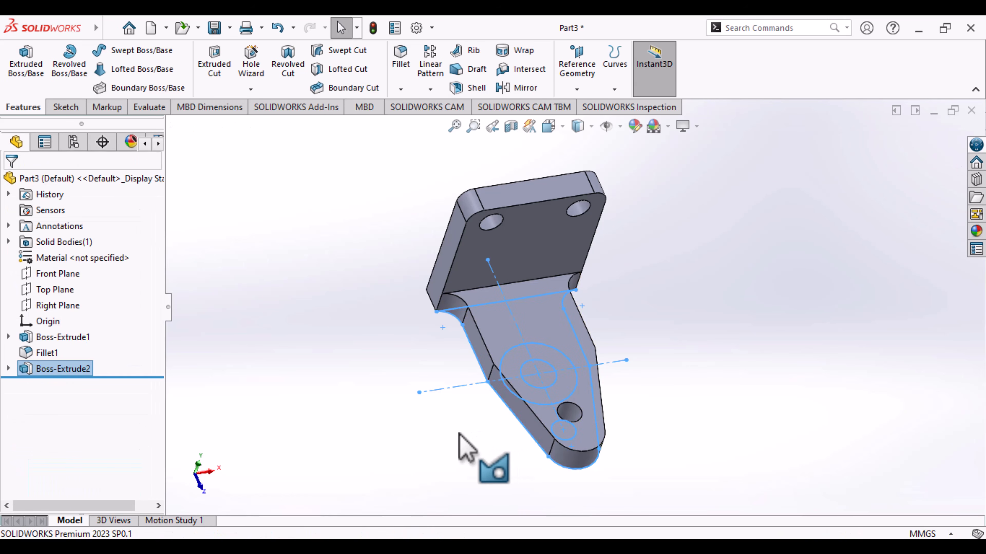
Step: Reuse the arm's sketch to extrude the ring between the concentric circles 58 mm as a hollow cylindrical boss
middle_drag(415, 472, 336, 446)
key(Escape)
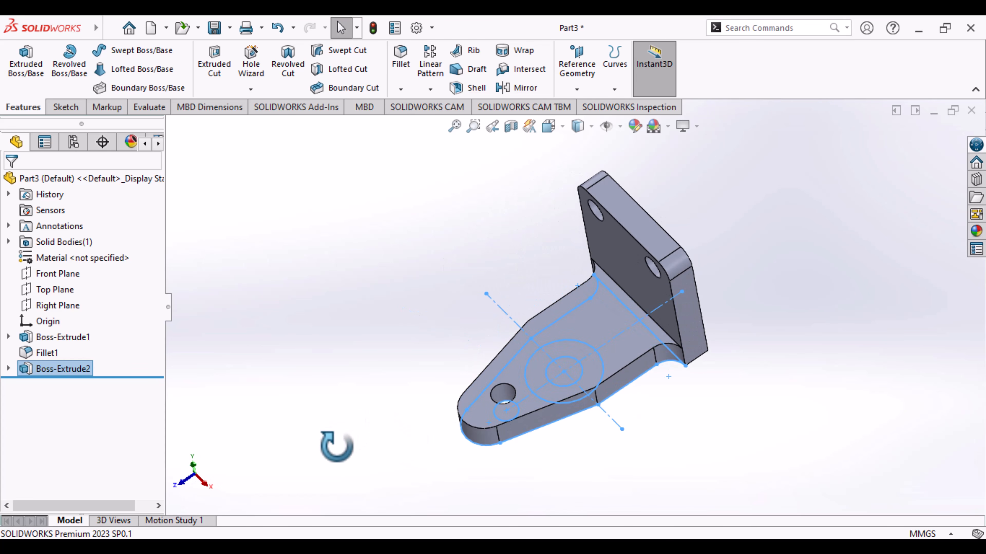
click(8, 369)
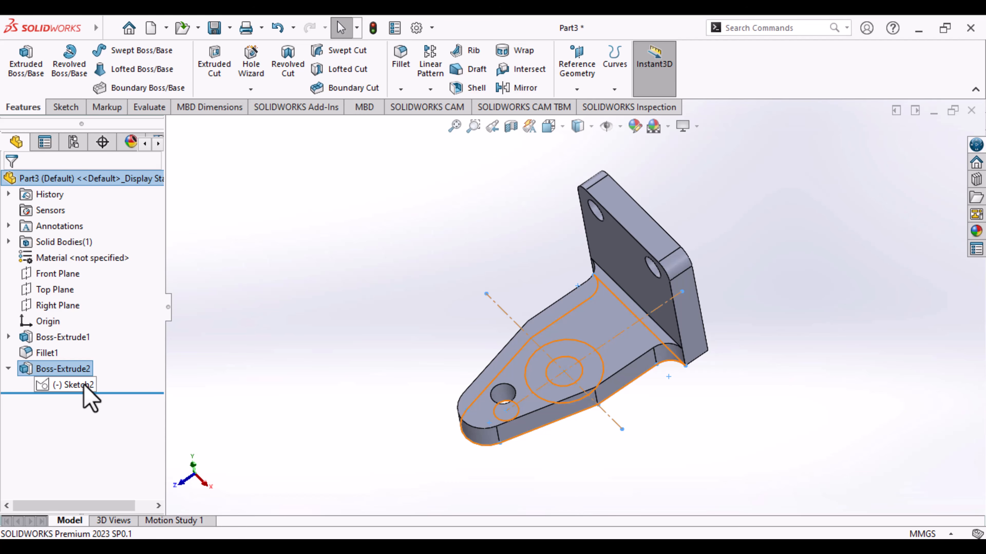
click(73, 385)
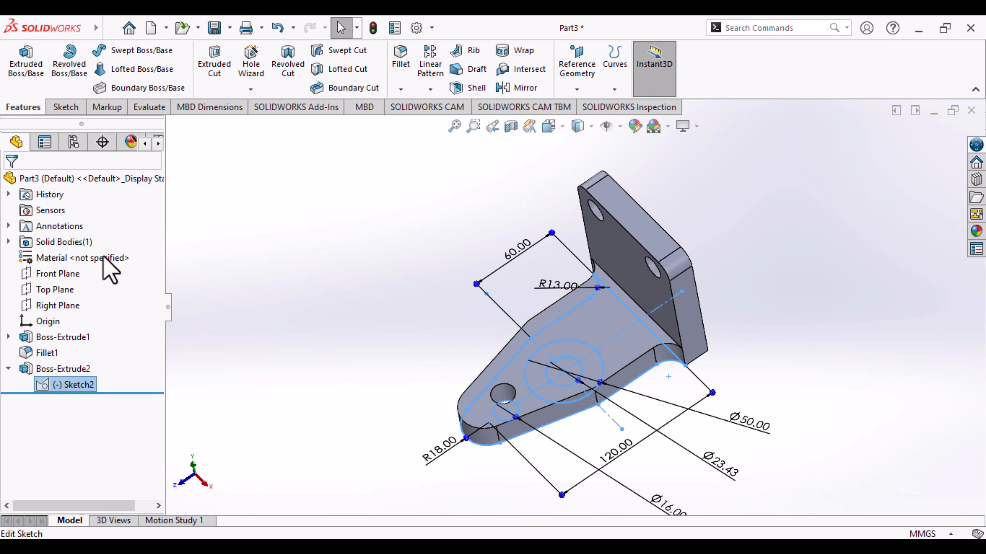
click(25, 63)
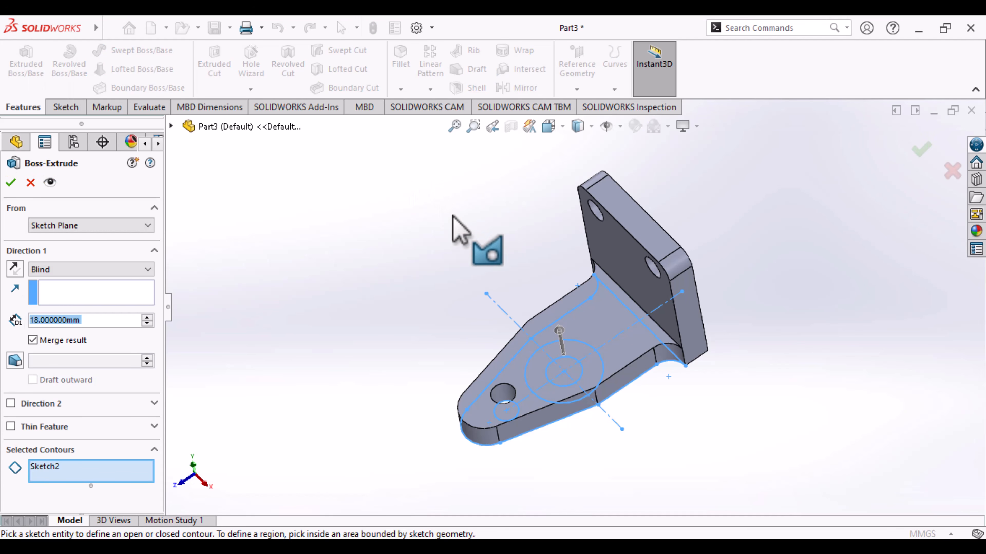
click(557, 397)
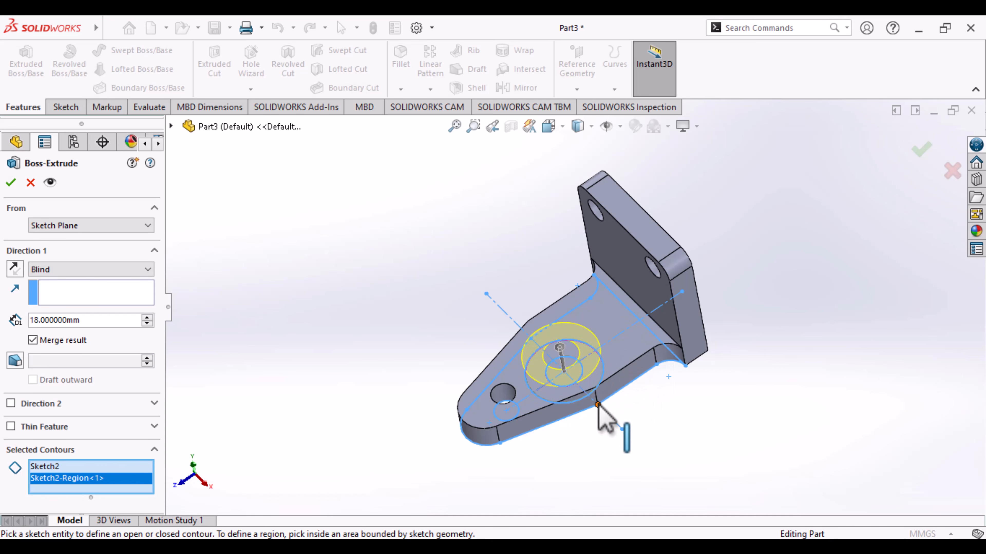
click(34, 320)
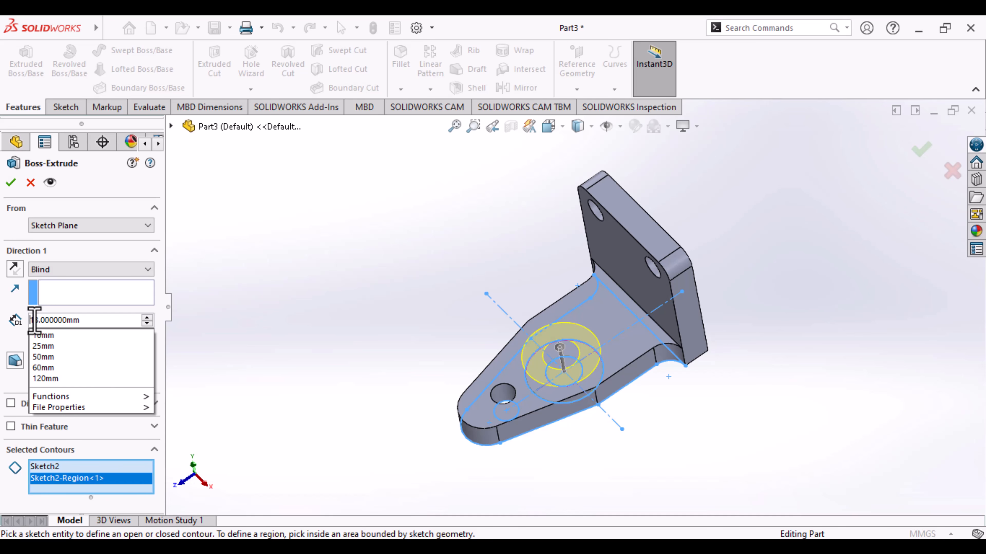
click(35, 322)
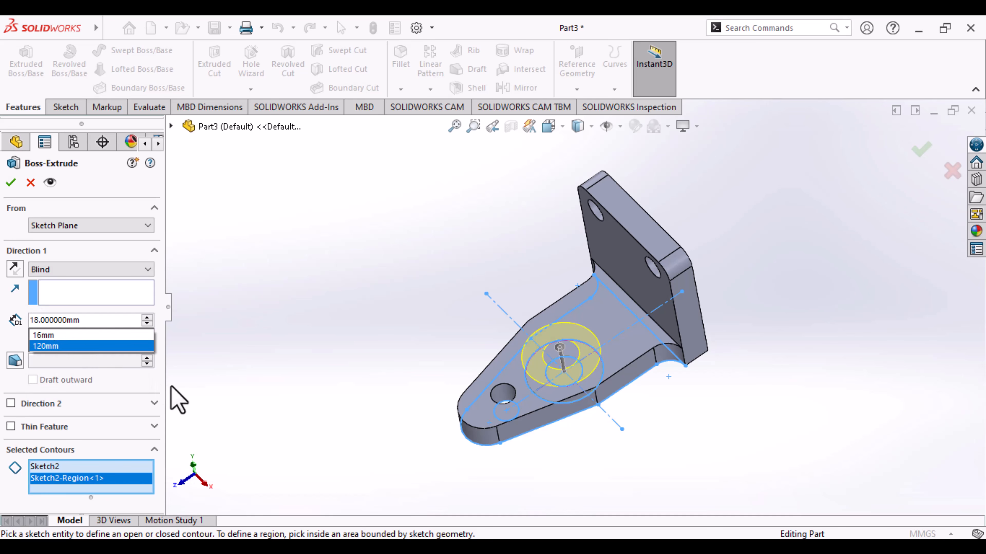
key(BackSpace)
text(5)
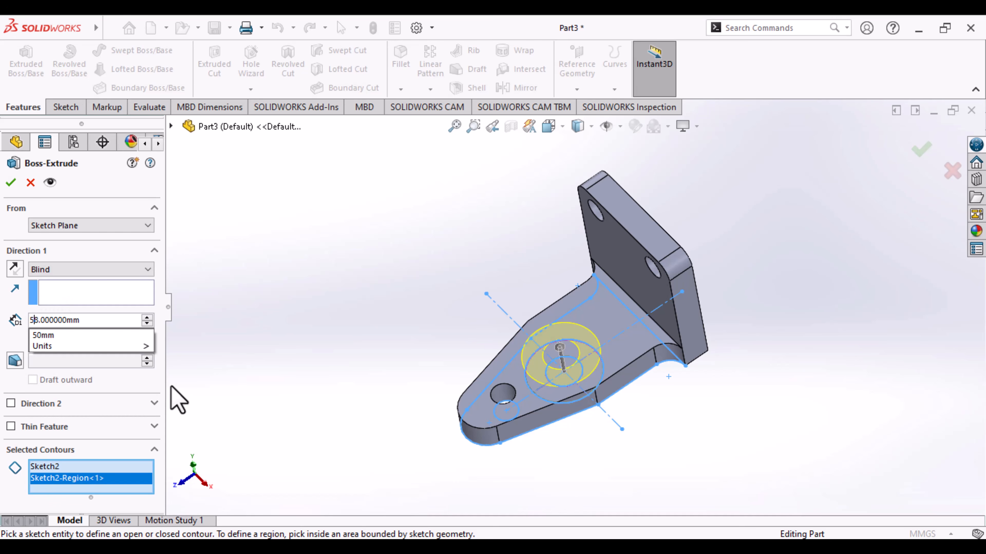
key(Return)
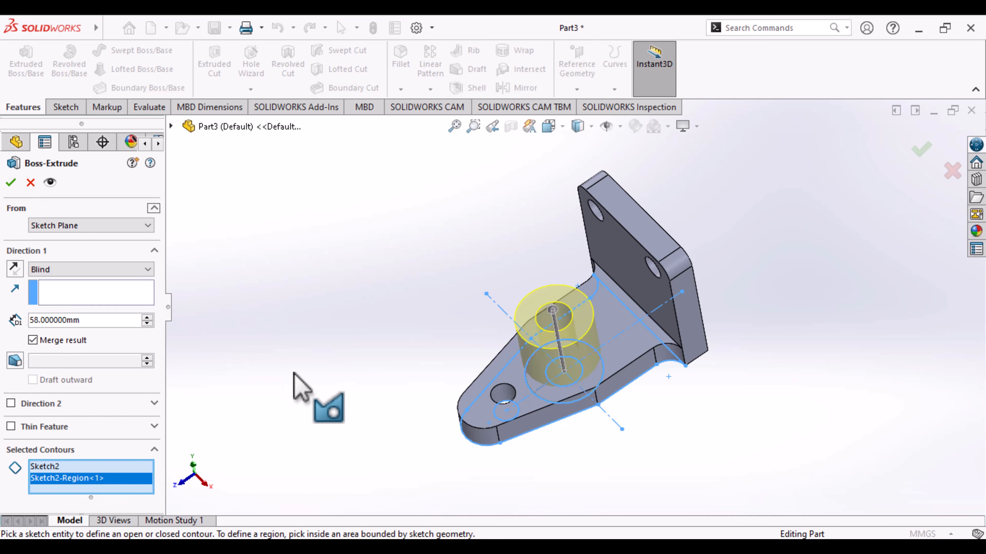
middle_drag(319, 357, 352, 407)
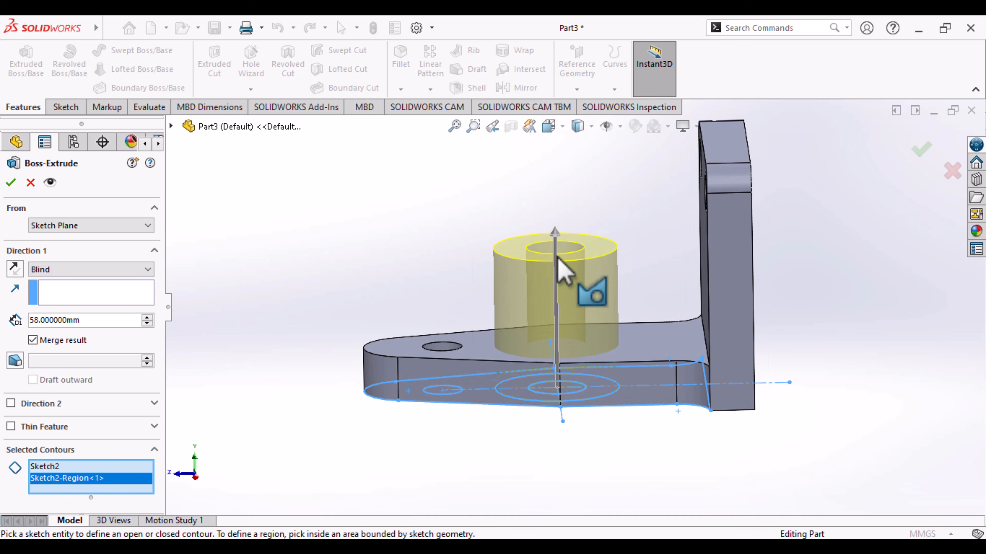
click(11, 182)
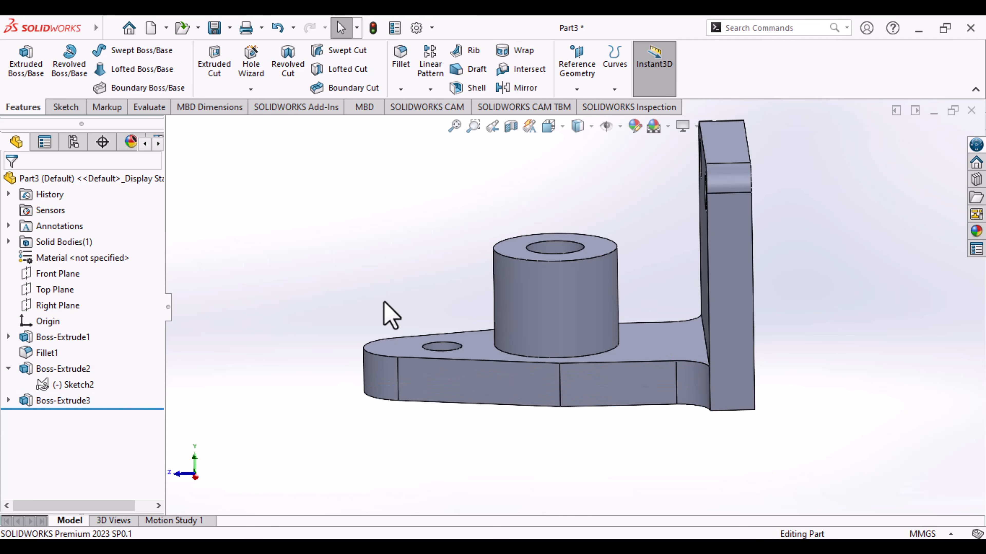
Step: Fillet the two vertical edges where the arm's sides begin to taper, using asymmetric radii of 10 mm each
mouse_move(373, 297)
middle_down()
mouse_move(374, 286)
mouse_move(425, 346)
mouse_move(418, 388)
middle_up()
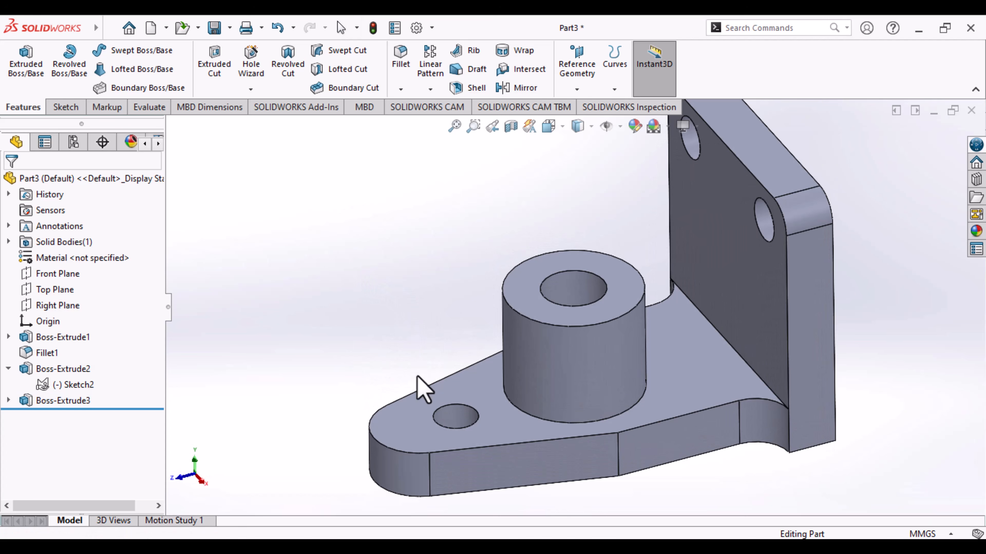
middle_drag(386, 314, 407, 292)
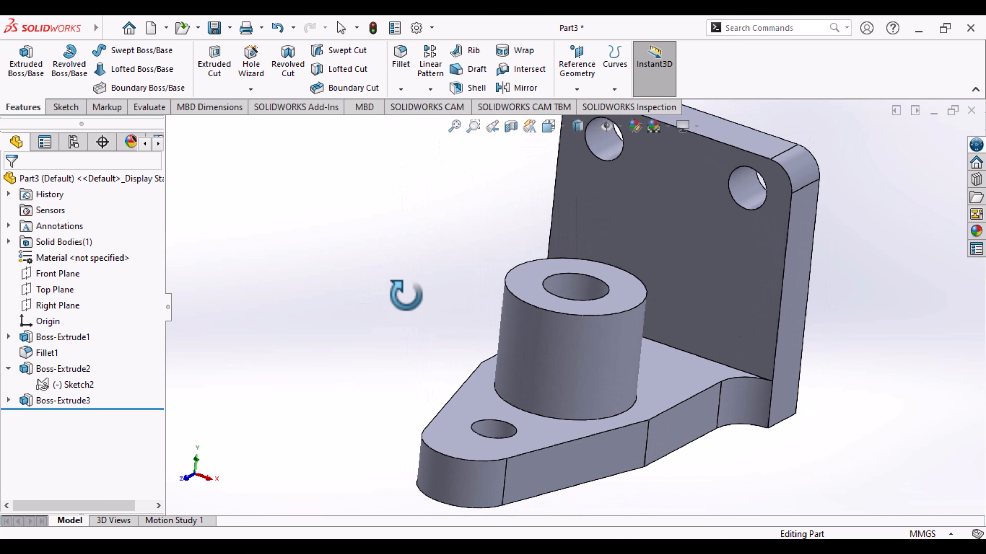
click(645, 460)
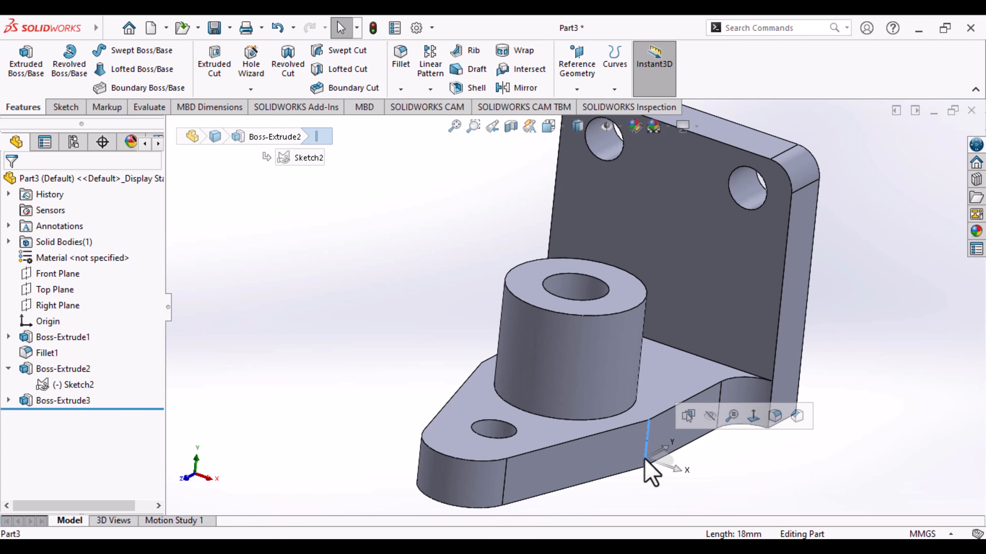
middle_drag(338, 405, 412, 462)
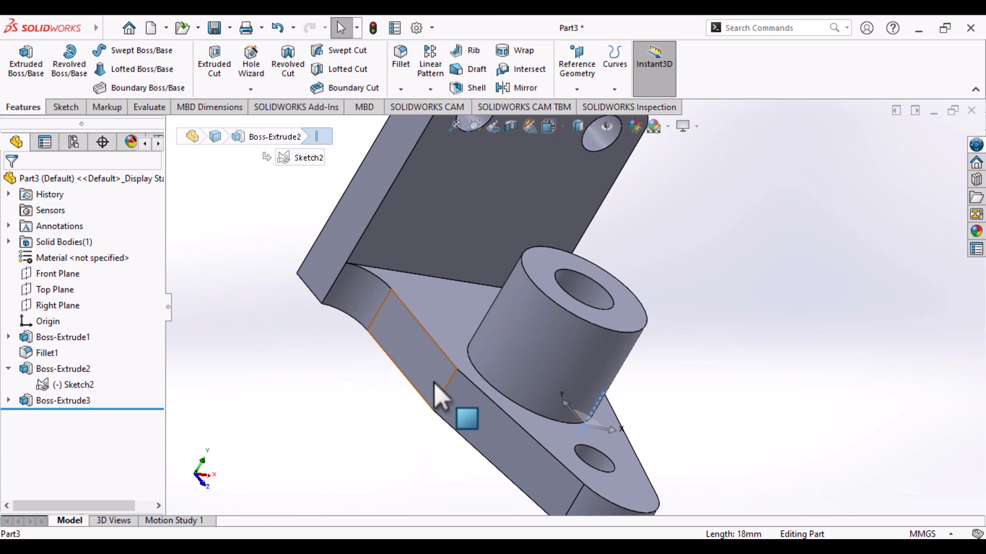
ctrl+click(446, 392)
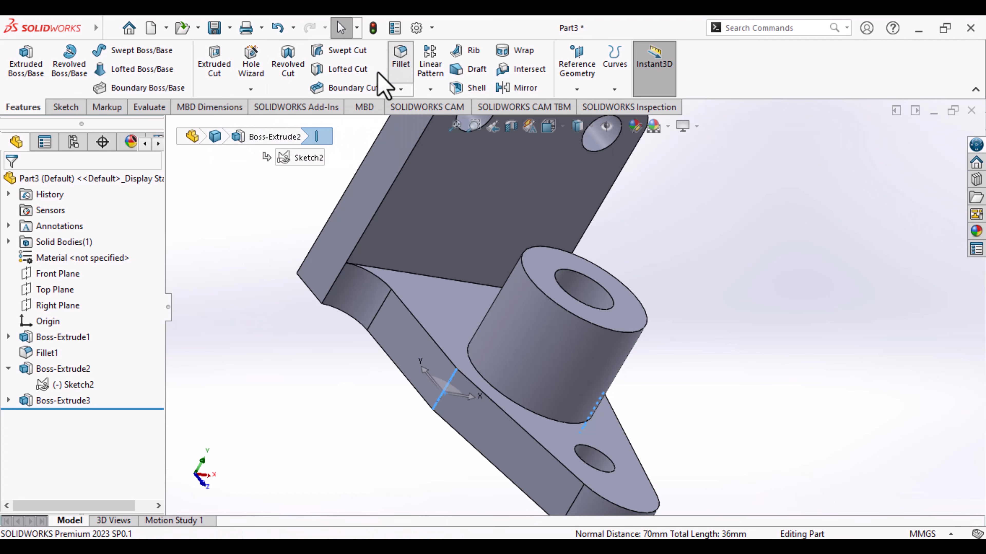
click(400, 58)
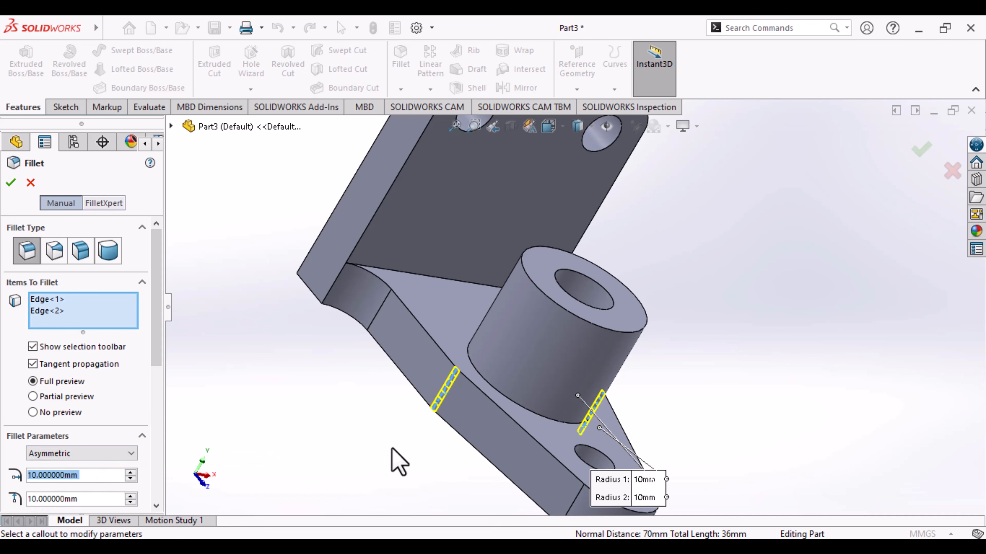
key(Return)
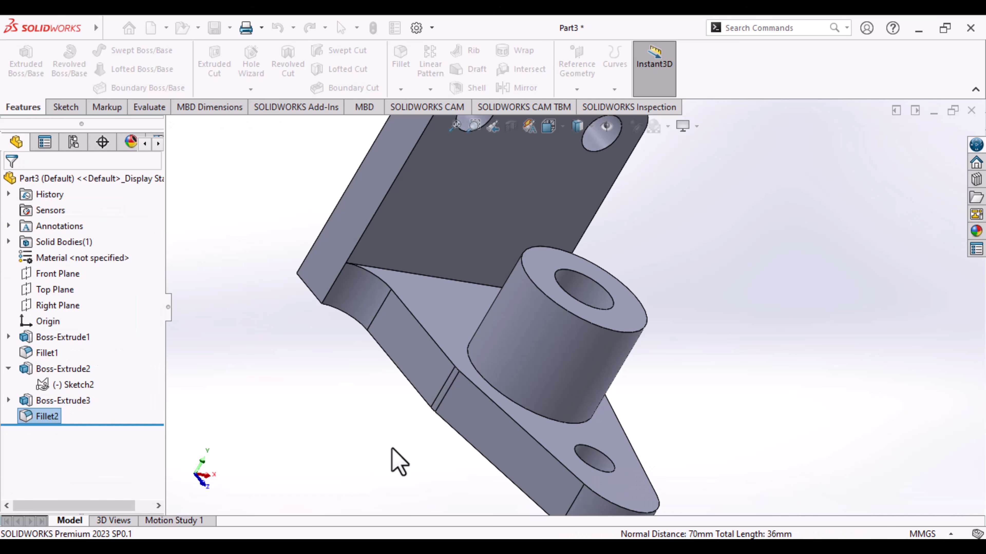
Step: On the Right Plane, sketch a three-point arc from the boss's upper corner facing the plate to the plate's nearest top corner
key(f)
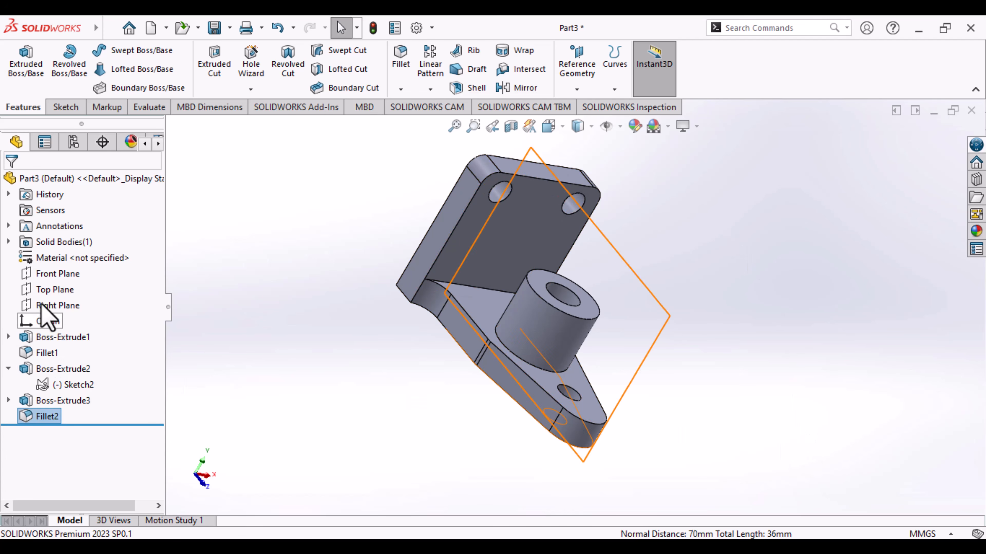
click(58, 306)
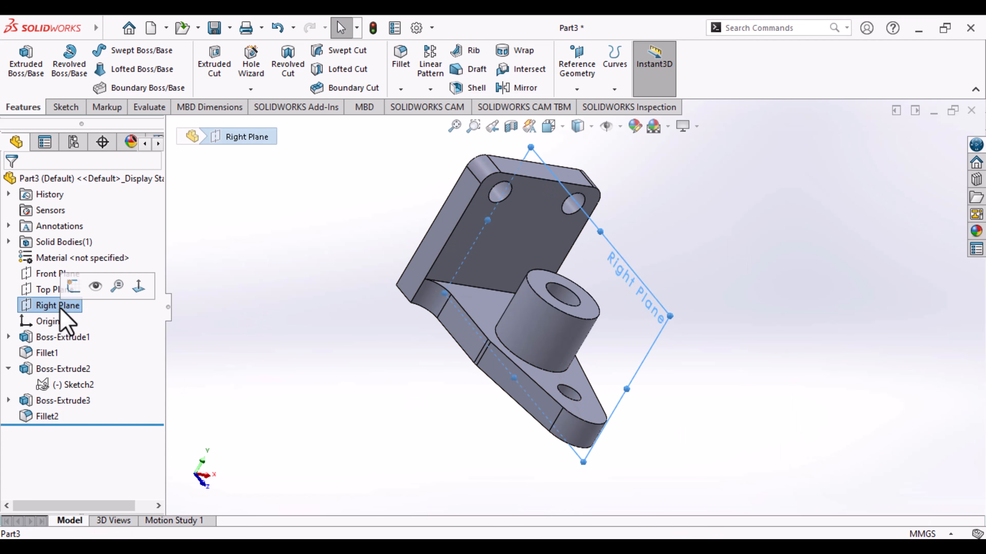
click(69, 109)
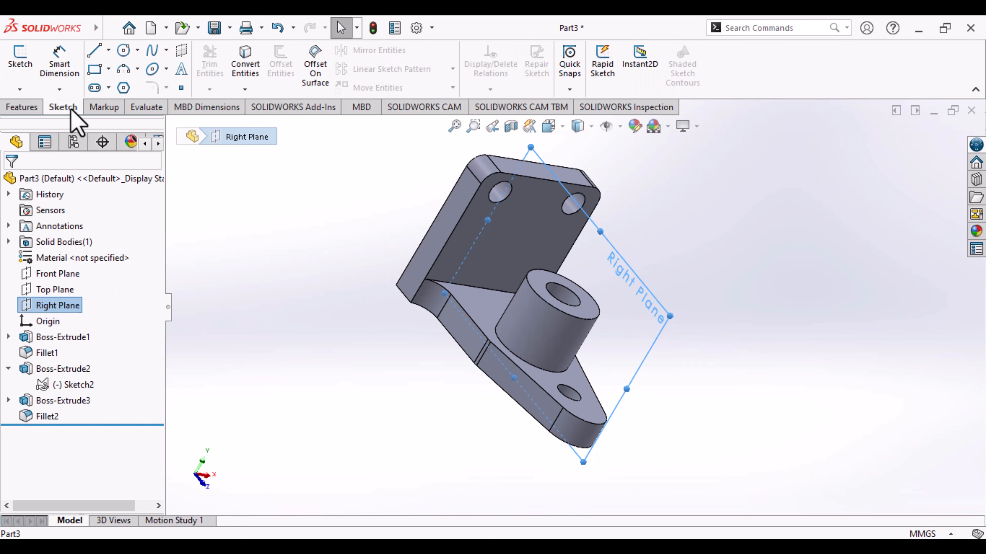
click(24, 74)
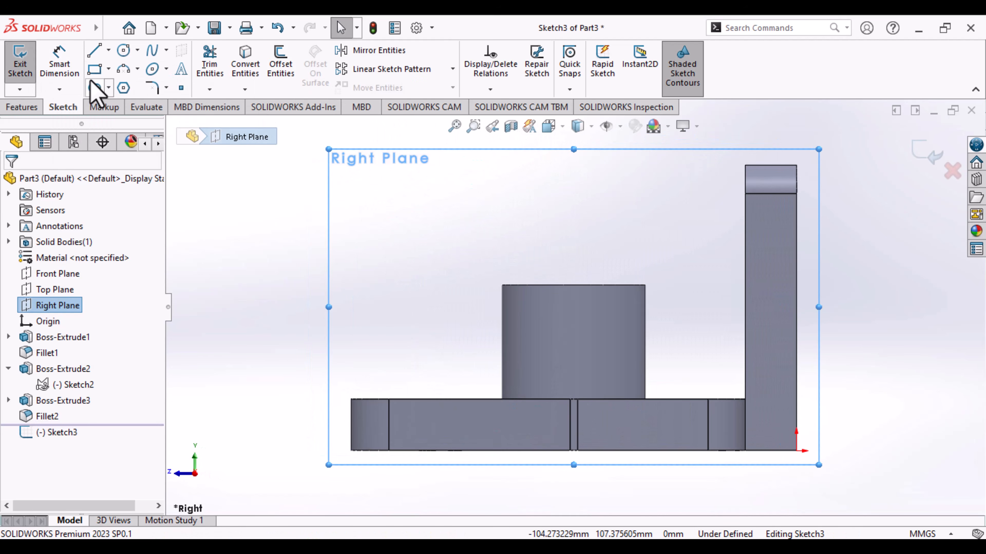
click(128, 72)
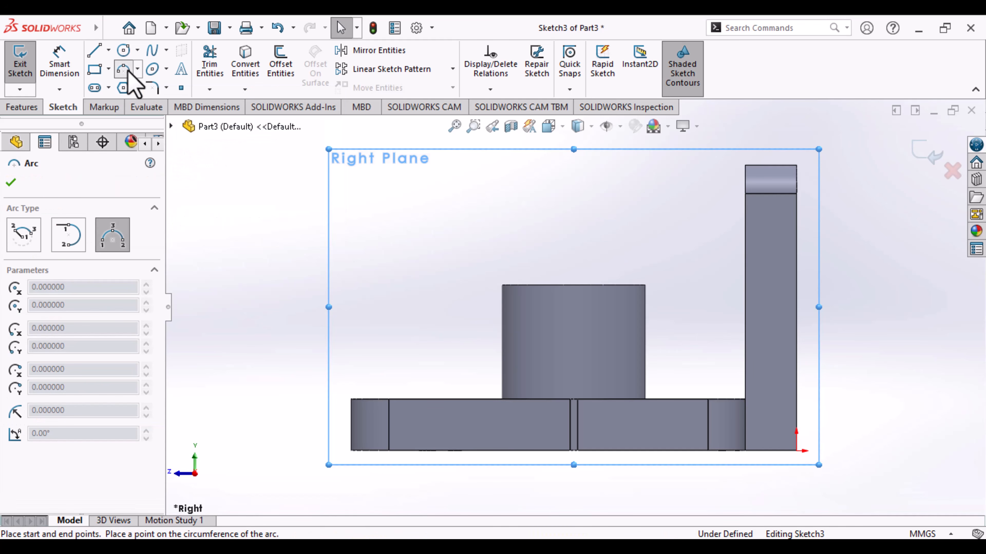
click(645, 285)
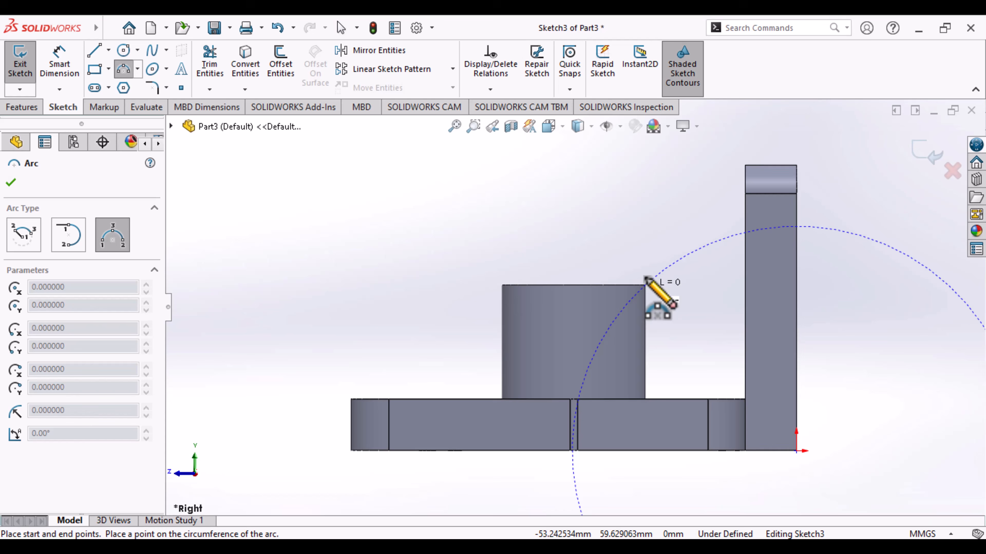
click(745, 166)
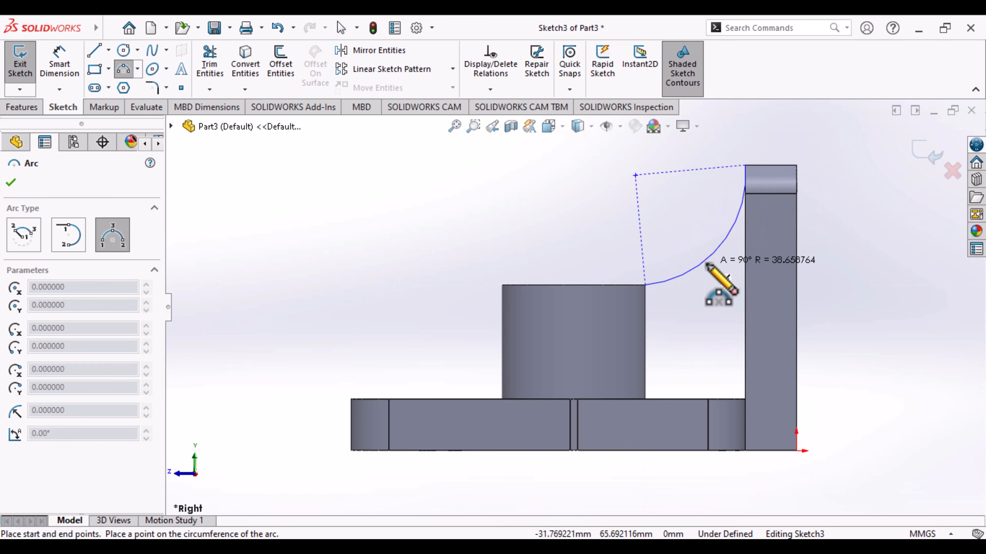
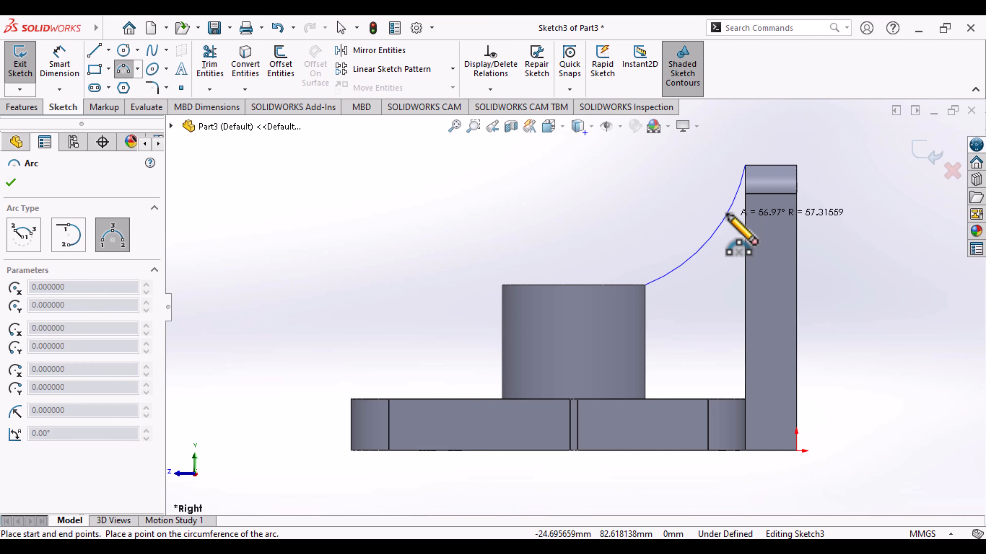
Step: Complete the three-point arc from the cylinder's top edge to the upright plate's top corner and set its radius to 60 mm
click(728, 215)
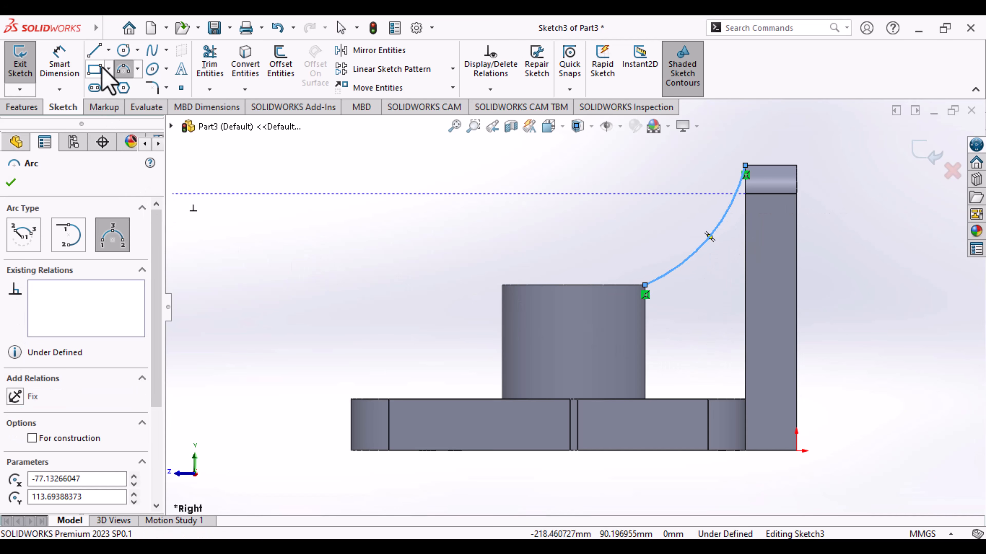
click(62, 69)
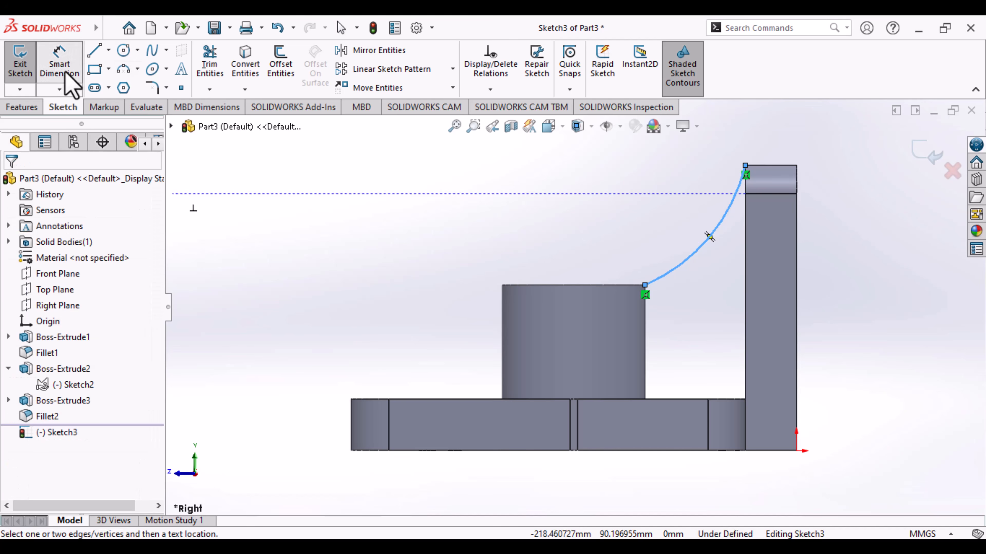
click(698, 254)
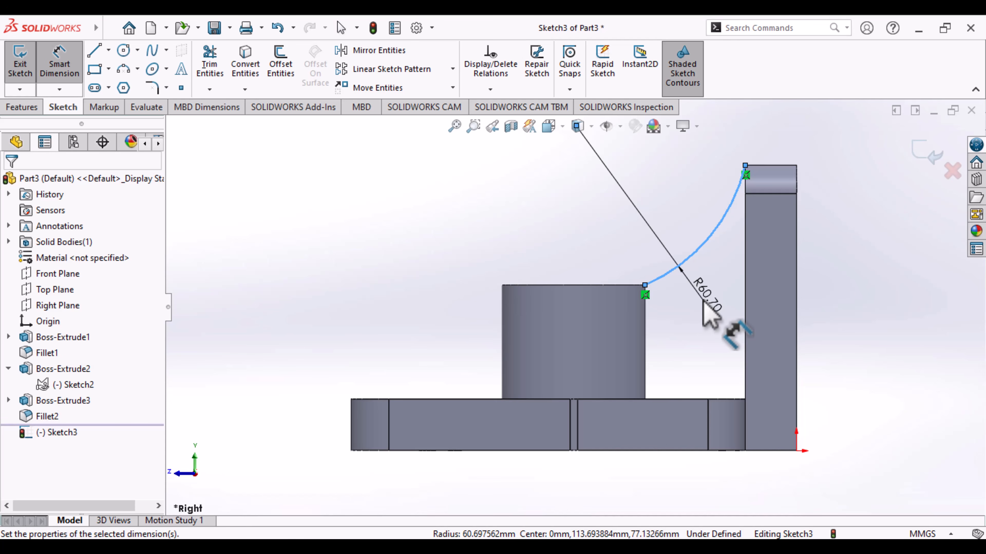
click(703, 304)
text(60)
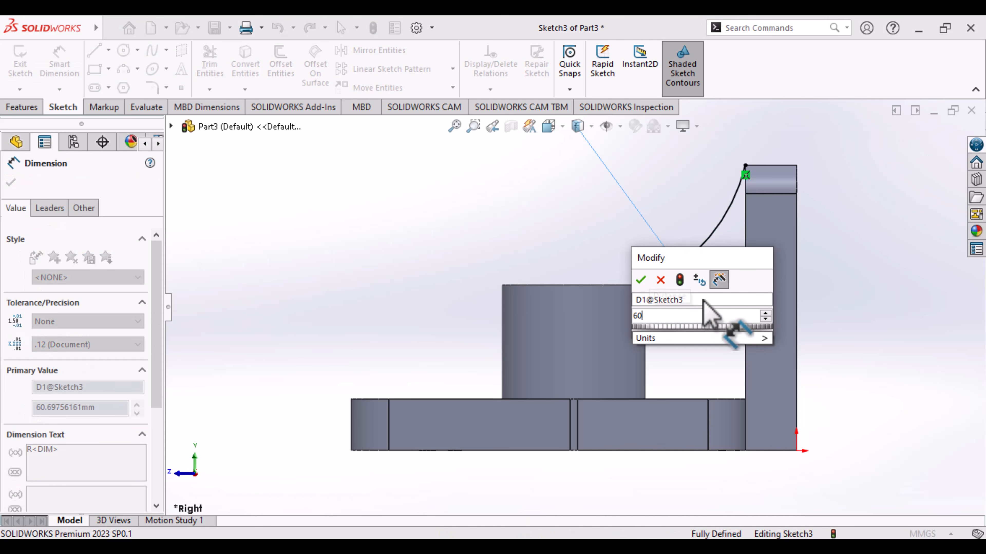
key(Return)
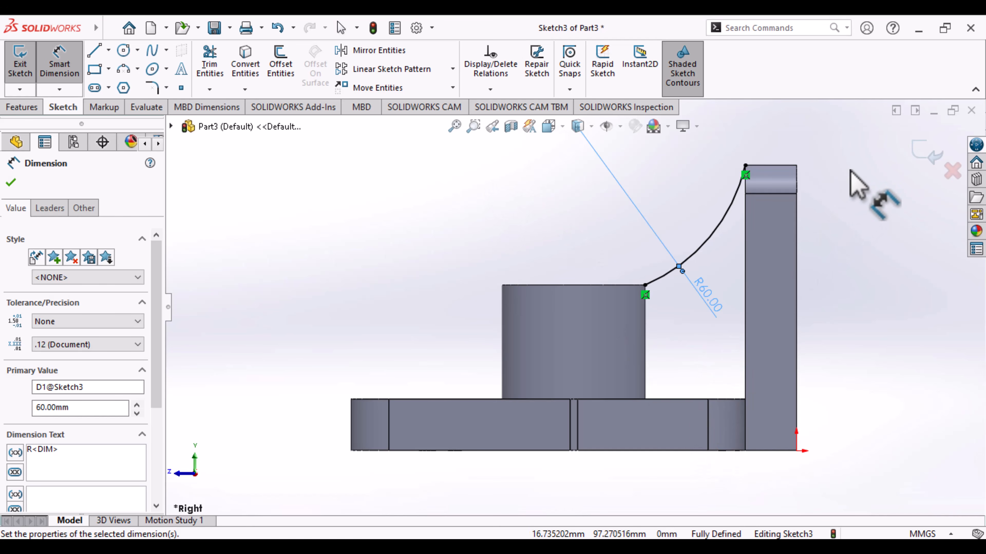
click(858, 210)
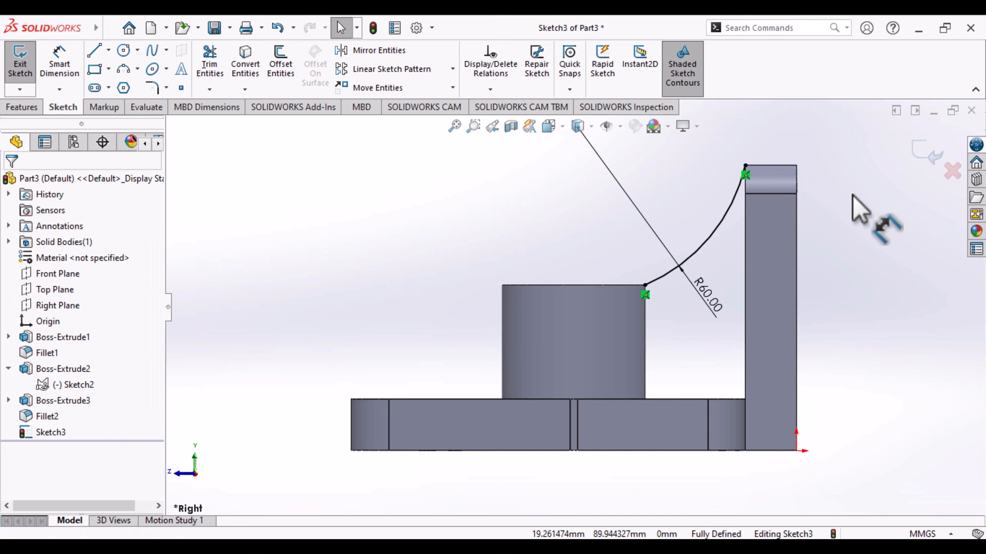
click(919, 155)
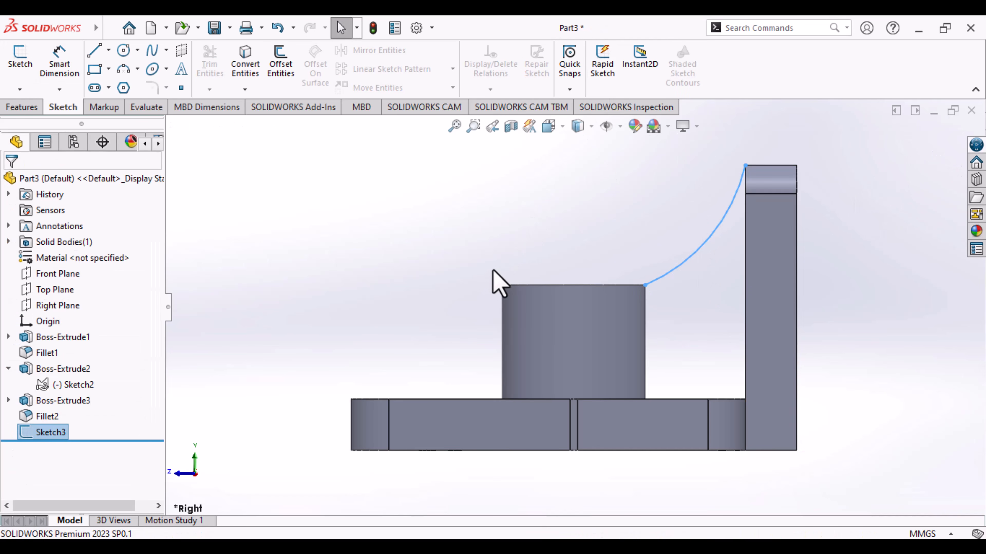
Step: Create a 10 mm thick rib from the arc sketch, thickened on both sides and extruded parallel to the sketch
middle_drag(360, 304, 402, 331)
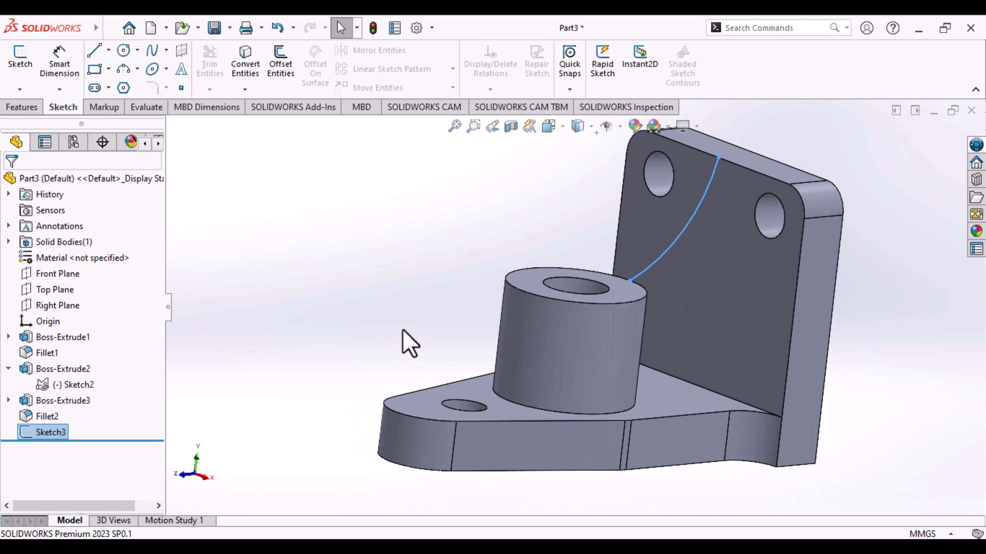
click(28, 108)
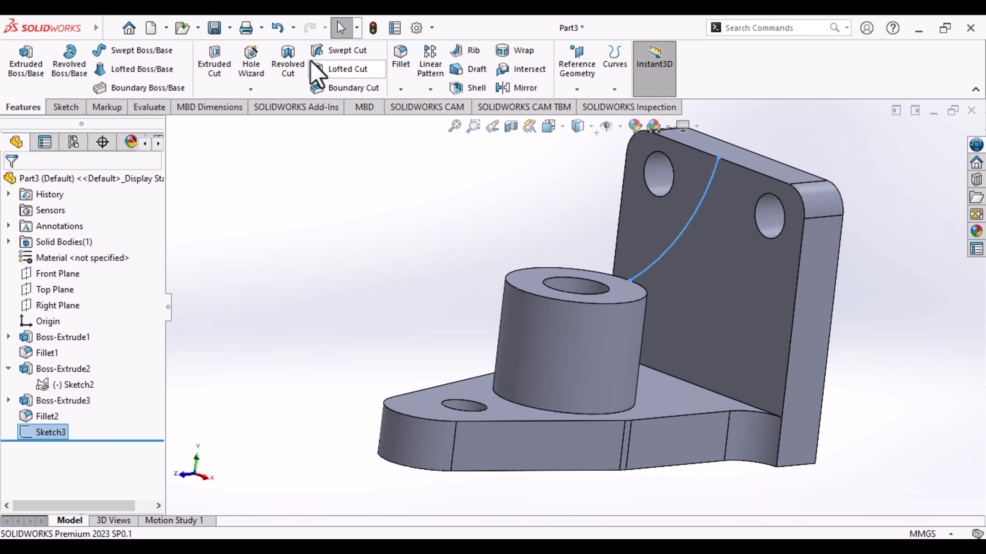
click(469, 52)
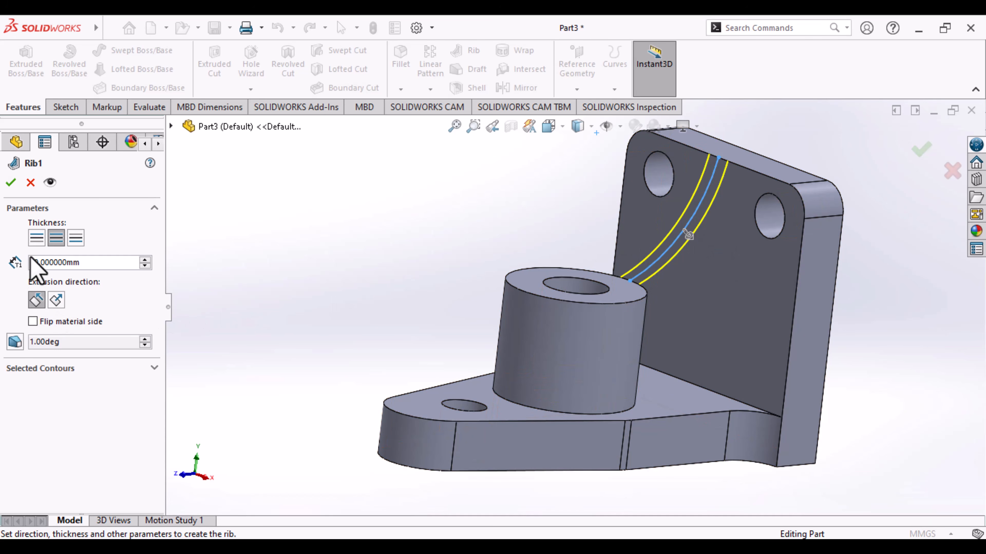
click(57, 299)
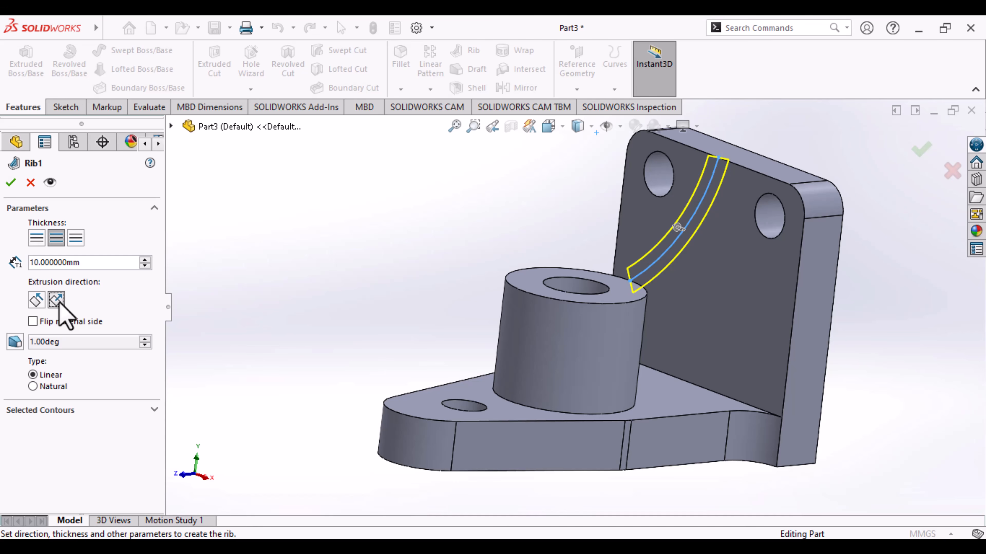
click(36, 300)
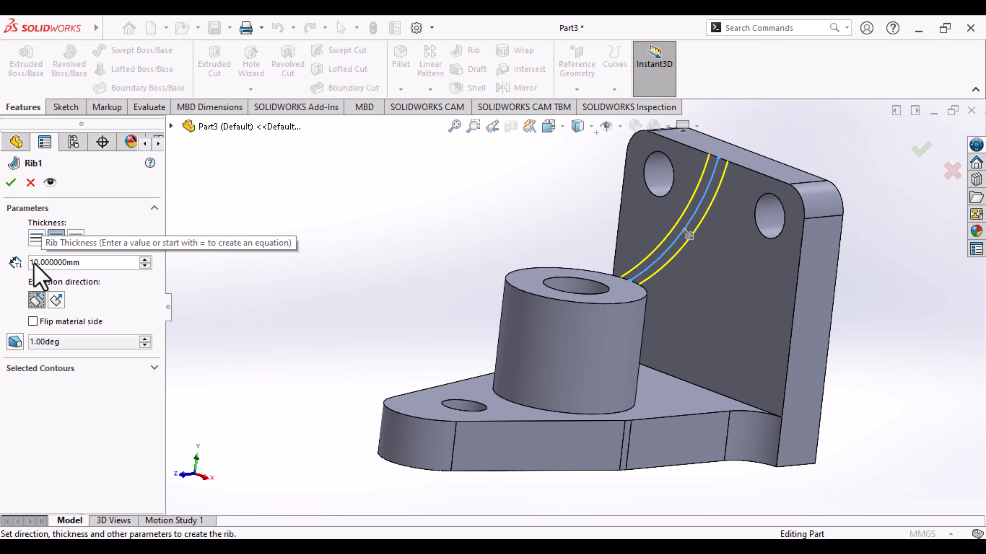
key(Return)
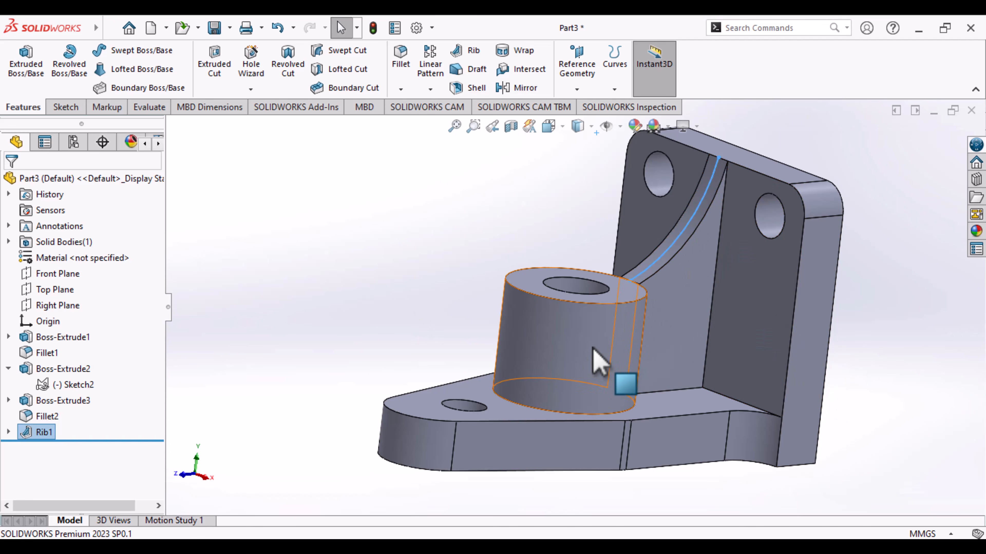
click(893, 314)
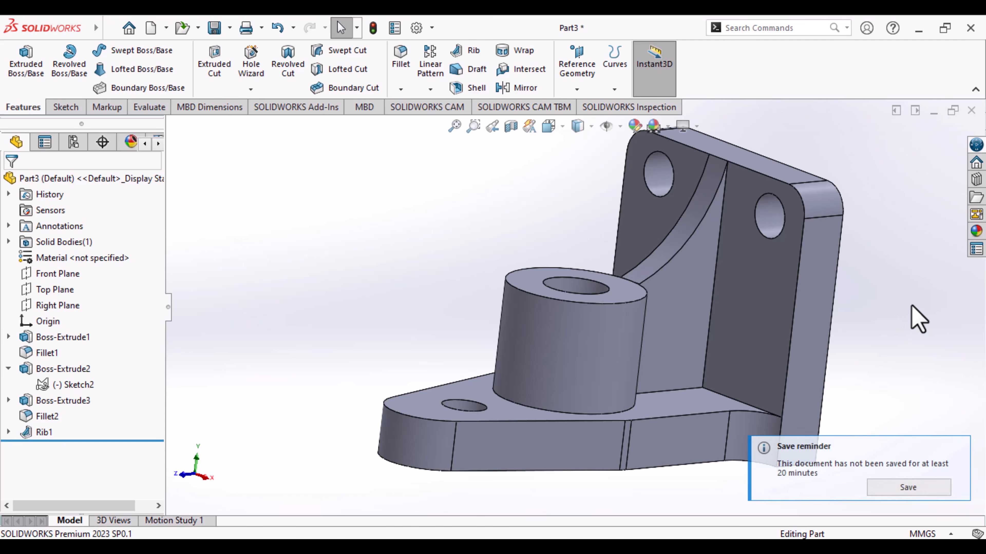
middle_drag(380, 321, 524, 392)
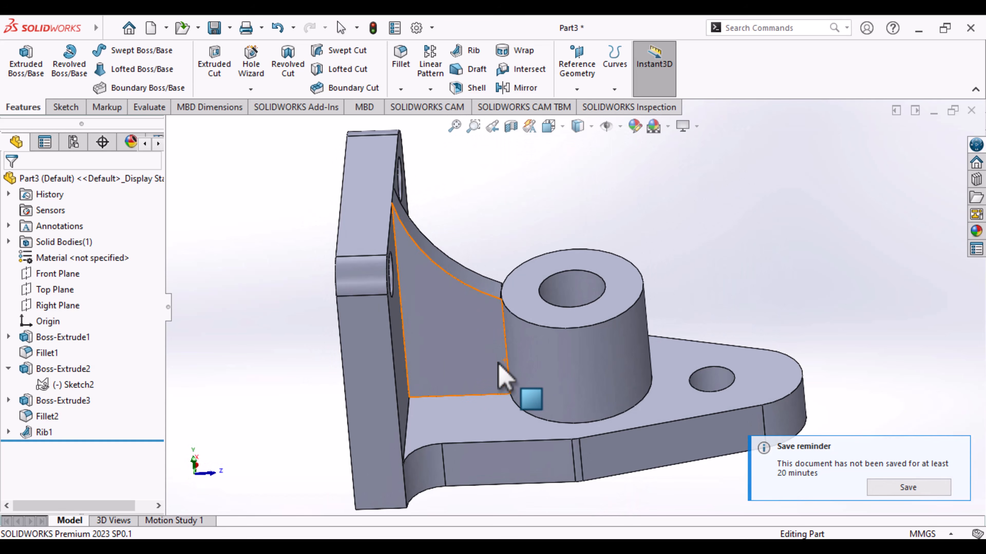
middle_drag(874, 330, 966, 202)
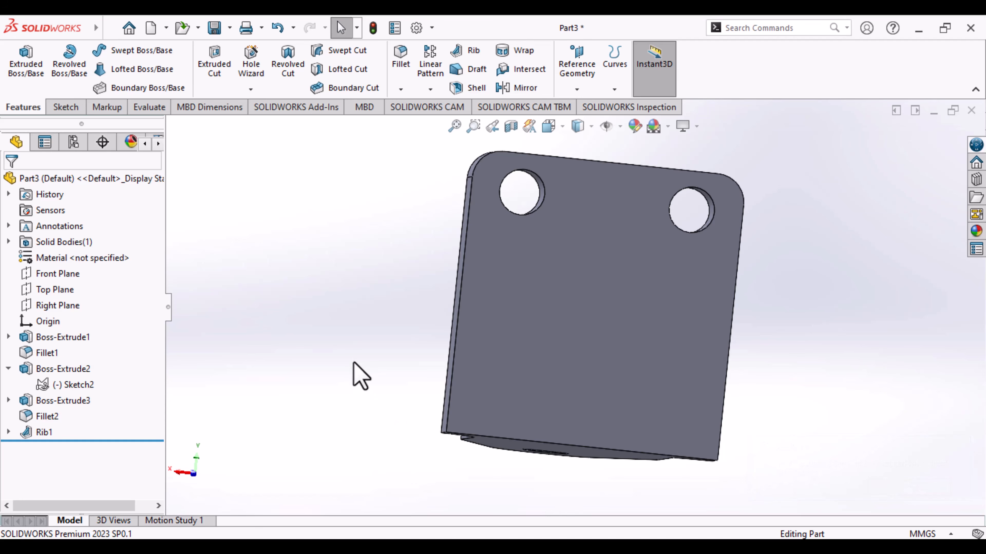
middle_drag(359, 375, 429, 333)
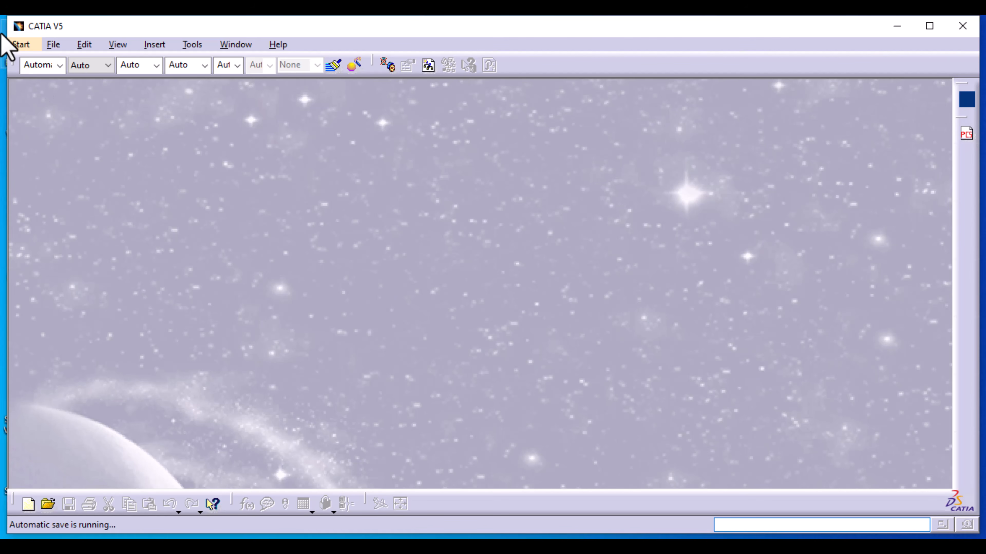
Step: Switch to CATIA V5 and create a new part named Part1 in the Part Design workbench
click(31, 43)
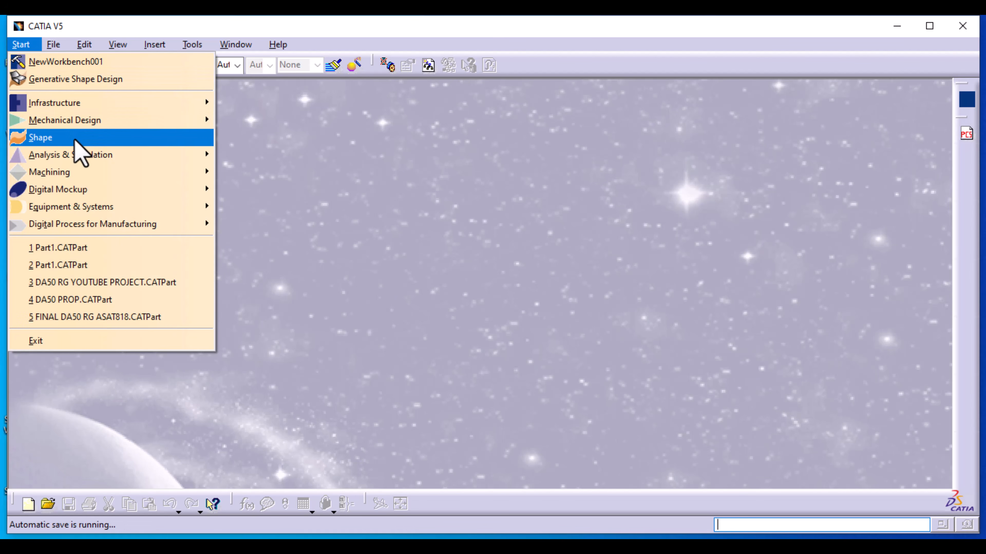
mouse_move(78, 126)
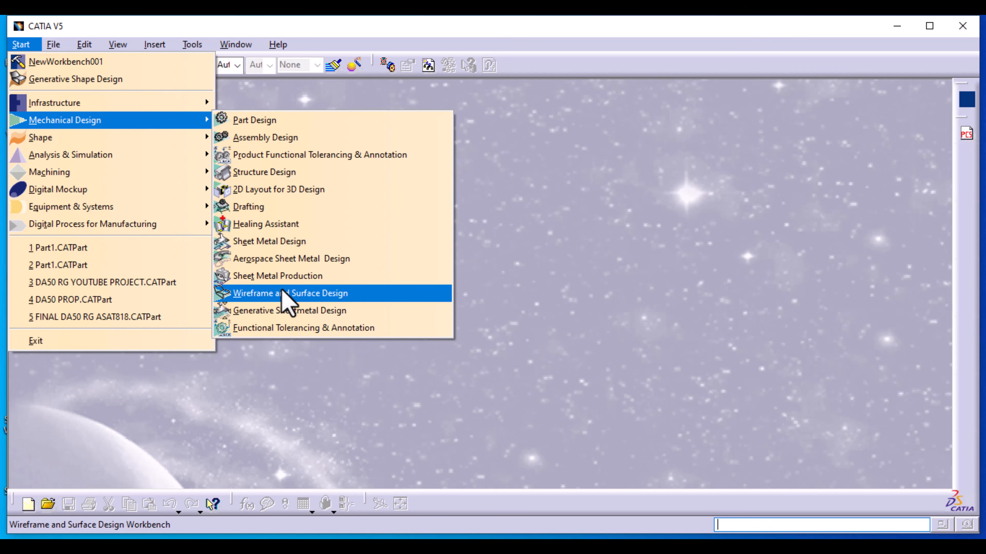
click(236, 126)
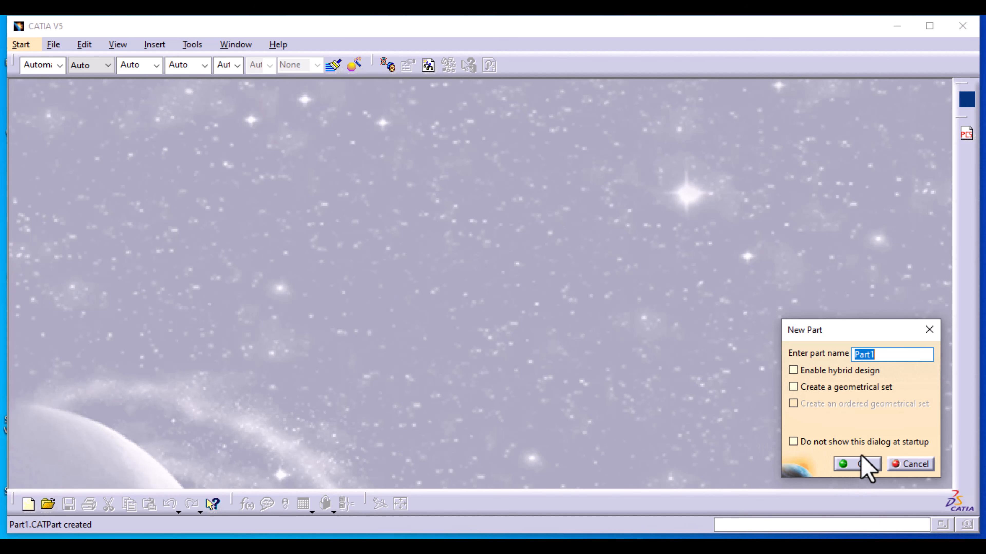
click(862, 464)
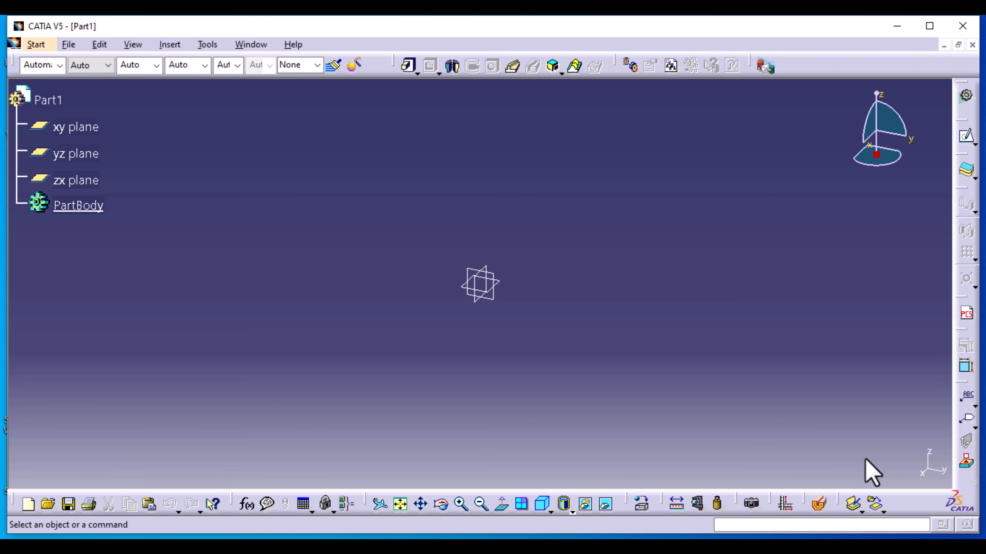
Step: Sketch a rectangle on the yz plane with its base on the horizontal axis, spanning both sides of the vertical axis
click(79, 155)
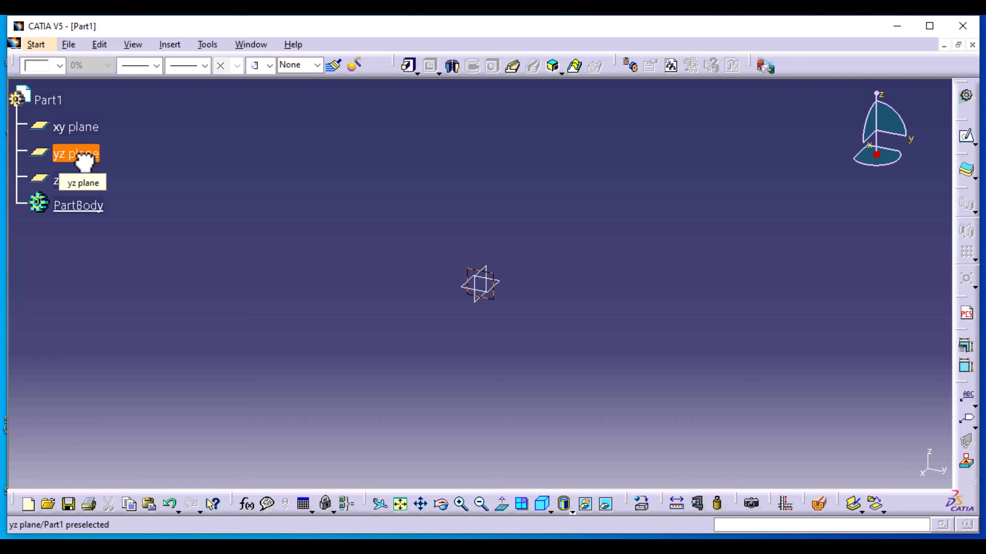
click(966, 138)
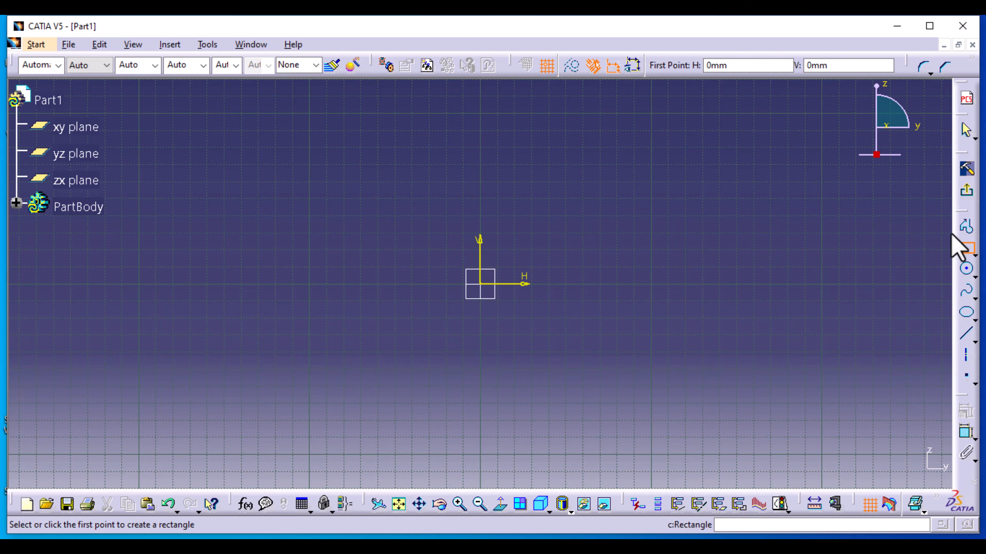
click(327, 95)
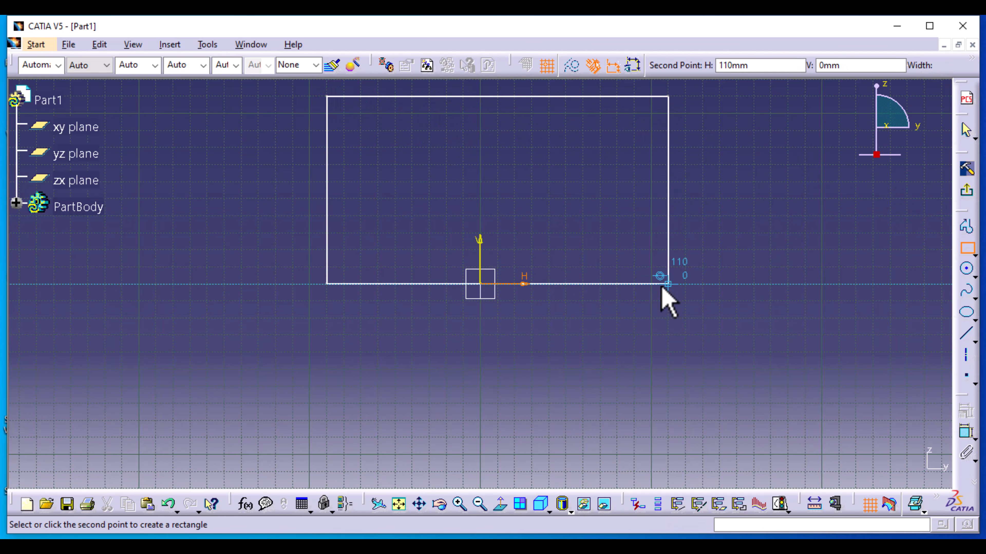
click(632, 285)
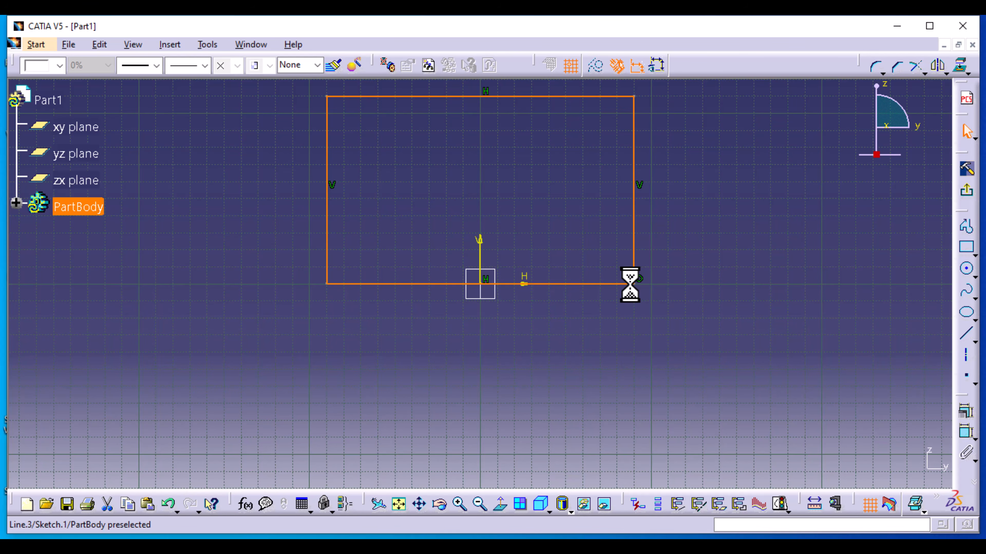
click(638, 317)
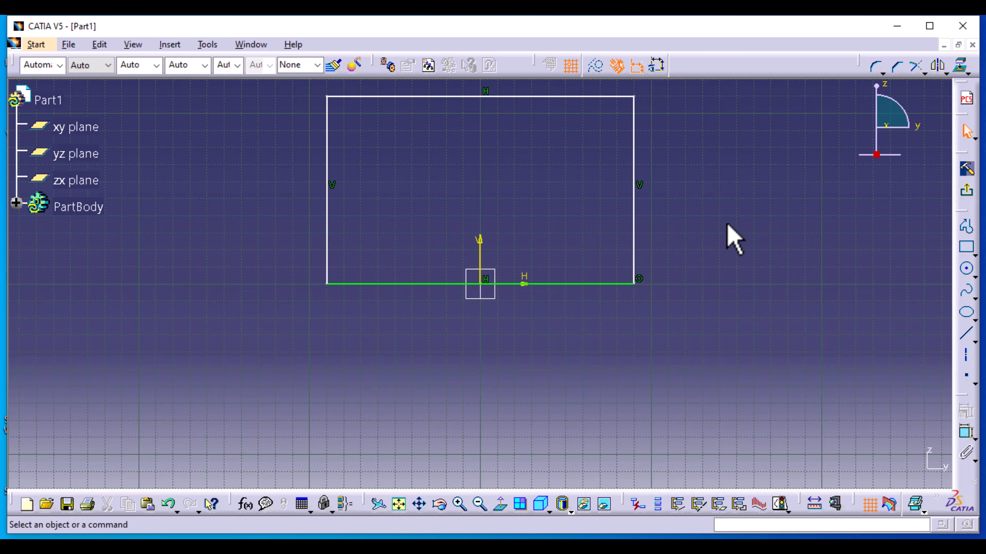
Step: Constrain the rectangle's two vertical sides to be symmetric about the vertical axis
click(633, 233)
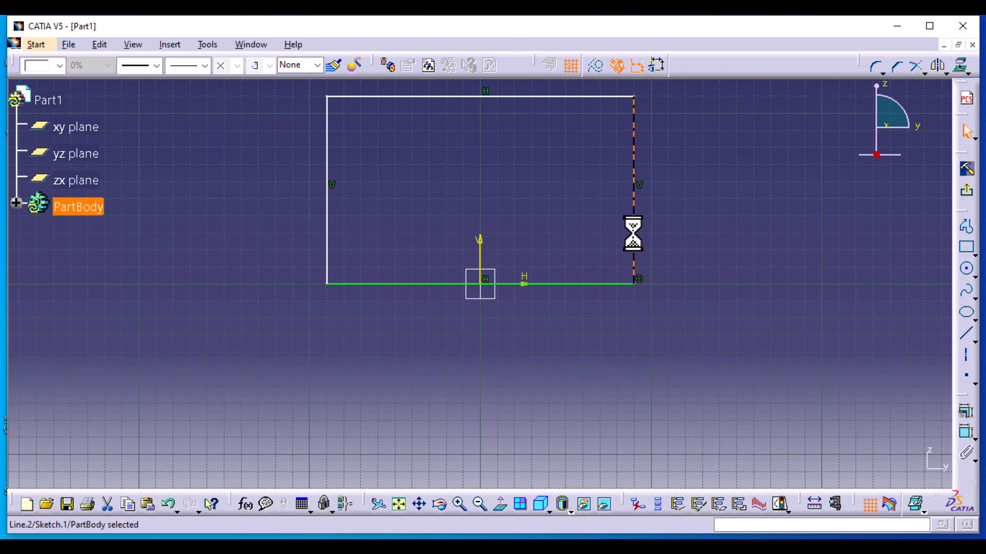
ctrl+click(327, 225)
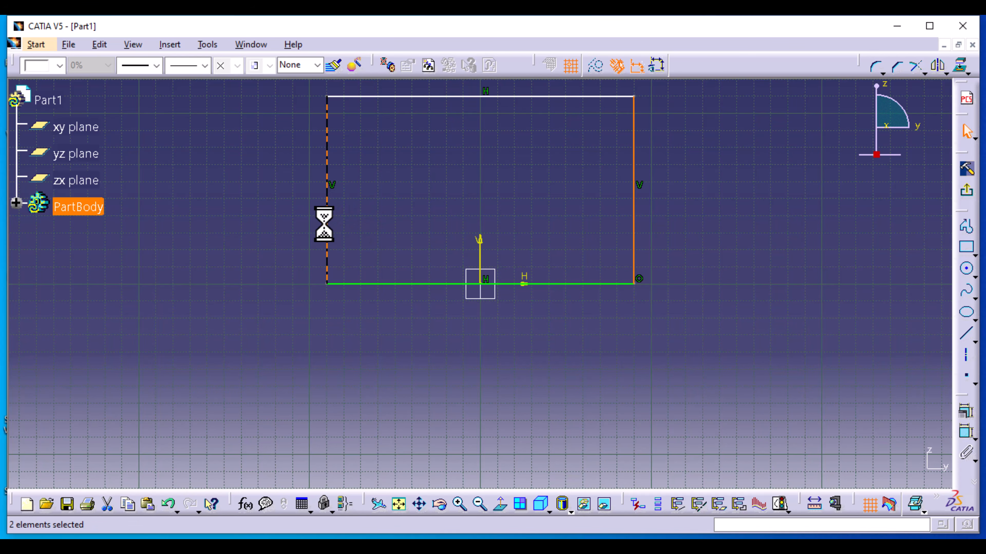
ctrl+click(480, 251)
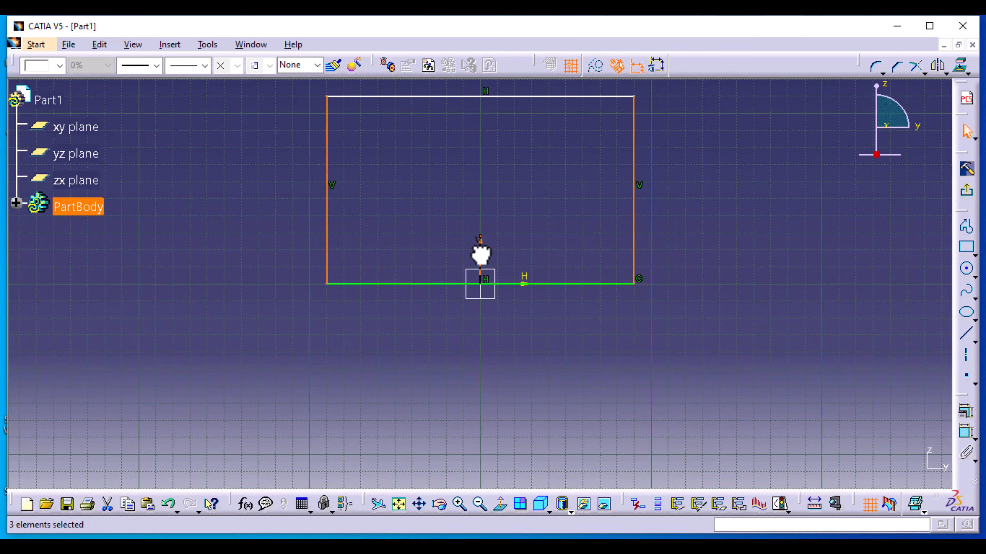
click(965, 414)
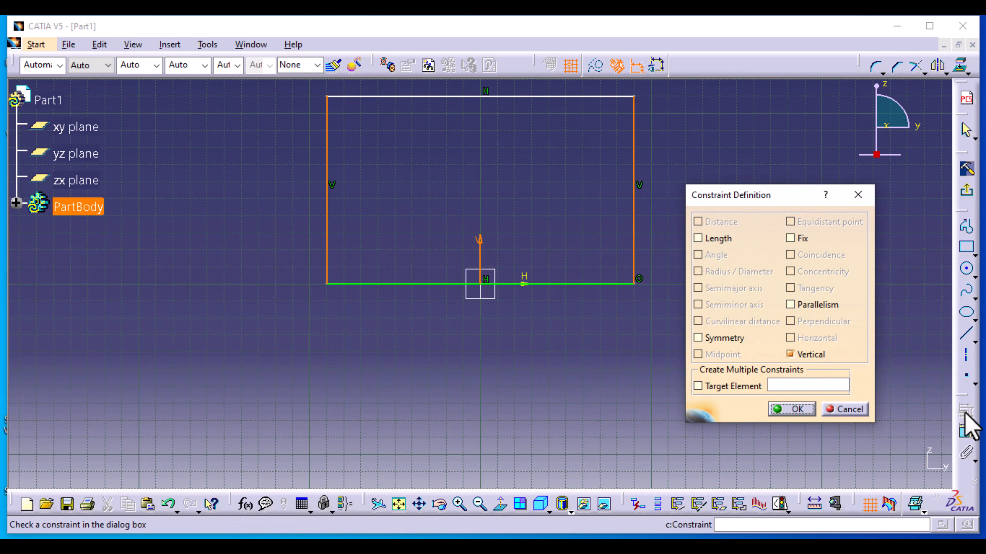
click(722, 339)
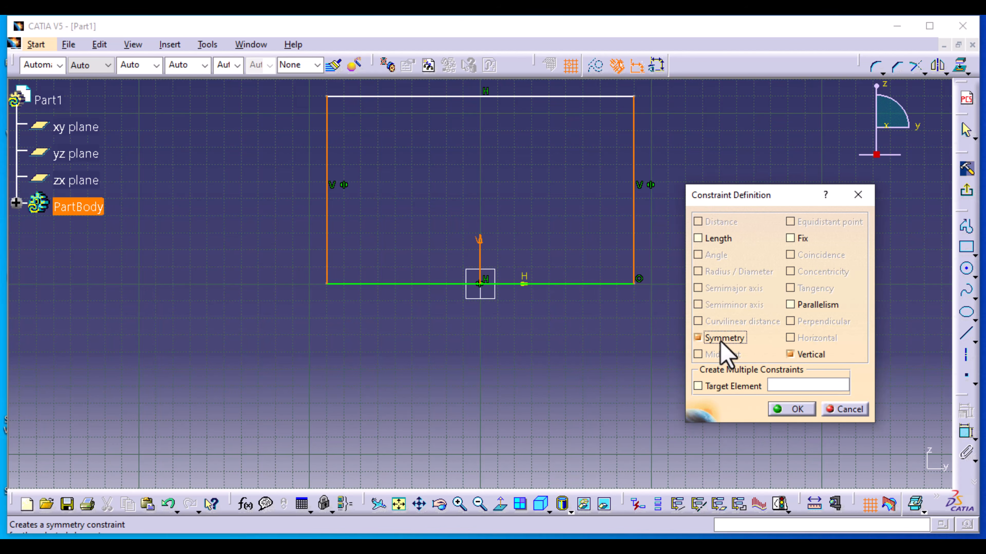
click(795, 411)
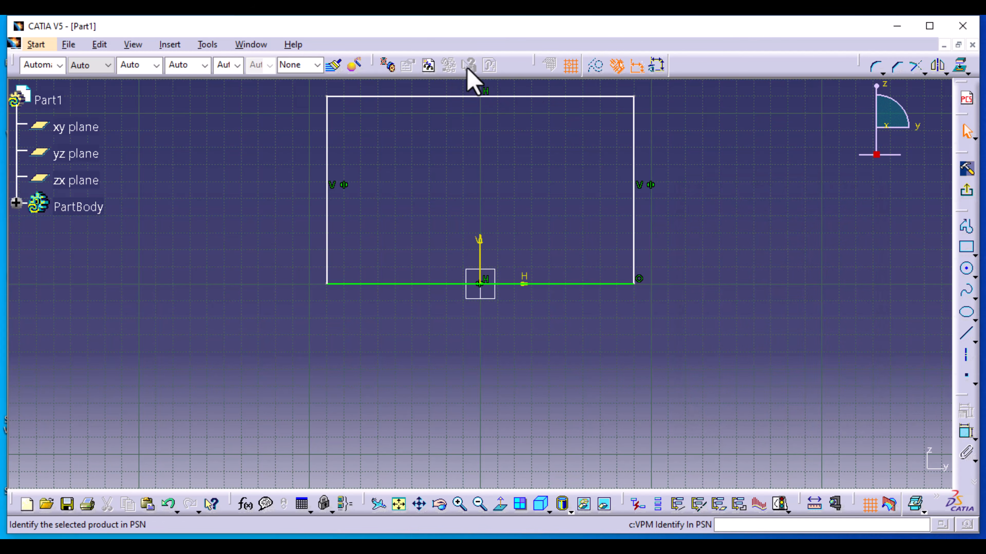
click(170, 45)
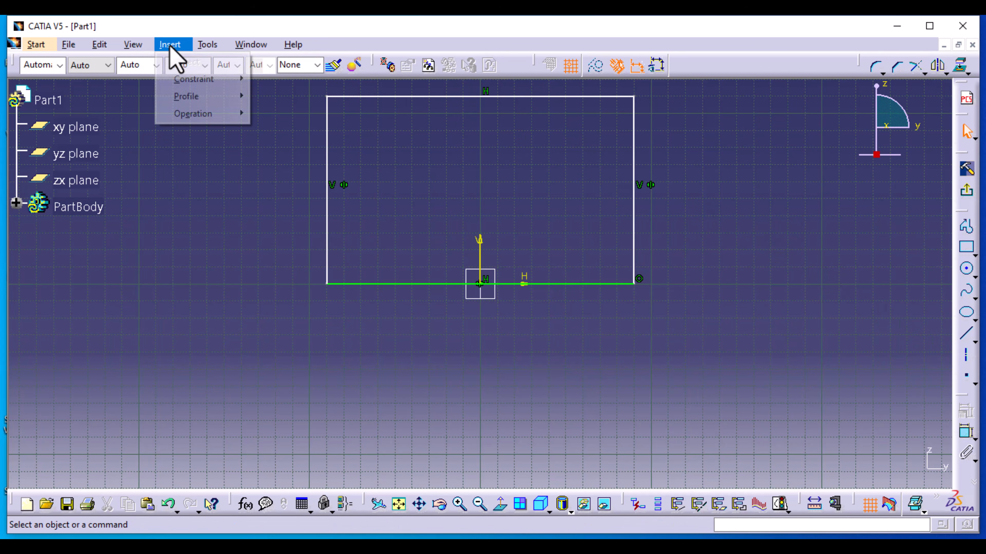
mouse_move(222, 80)
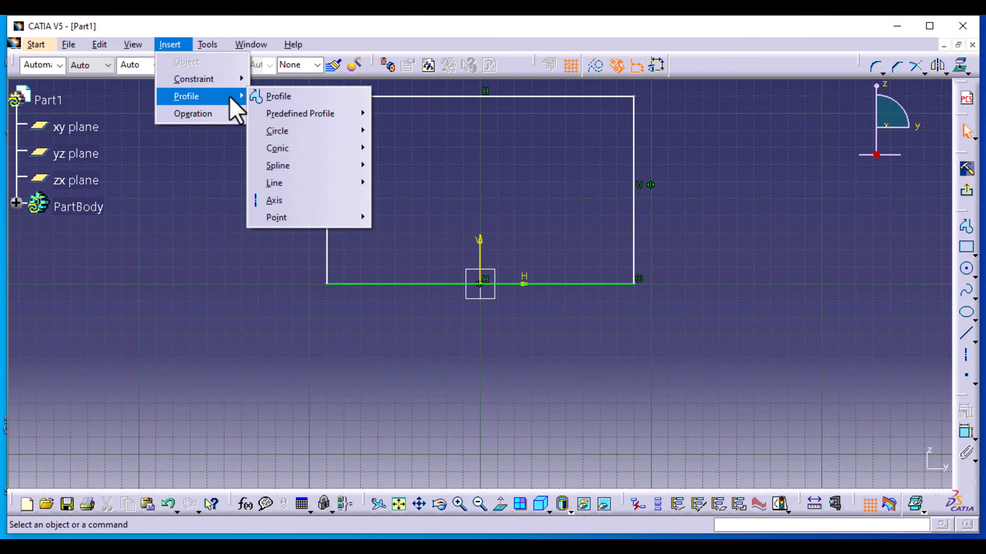
mouse_move(234, 122)
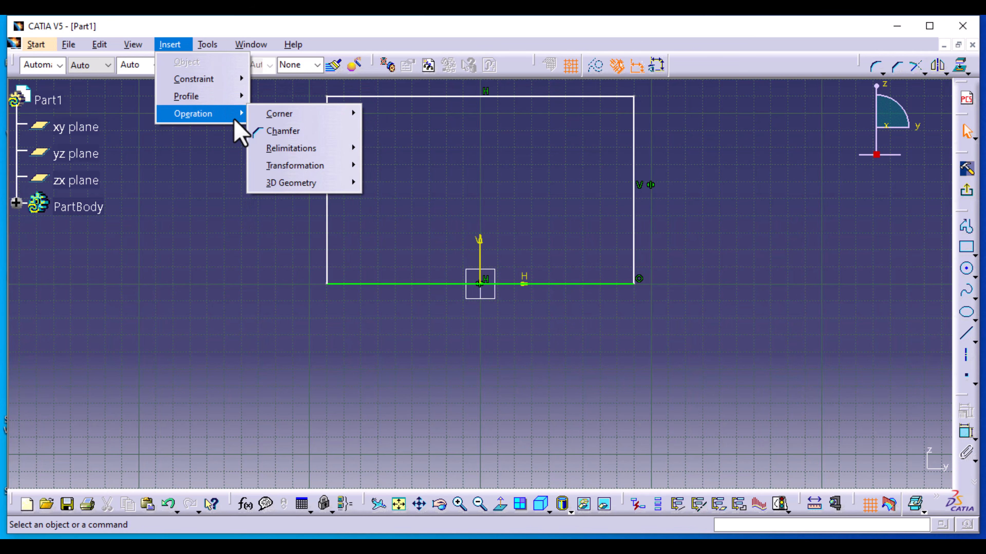
click(199, 183)
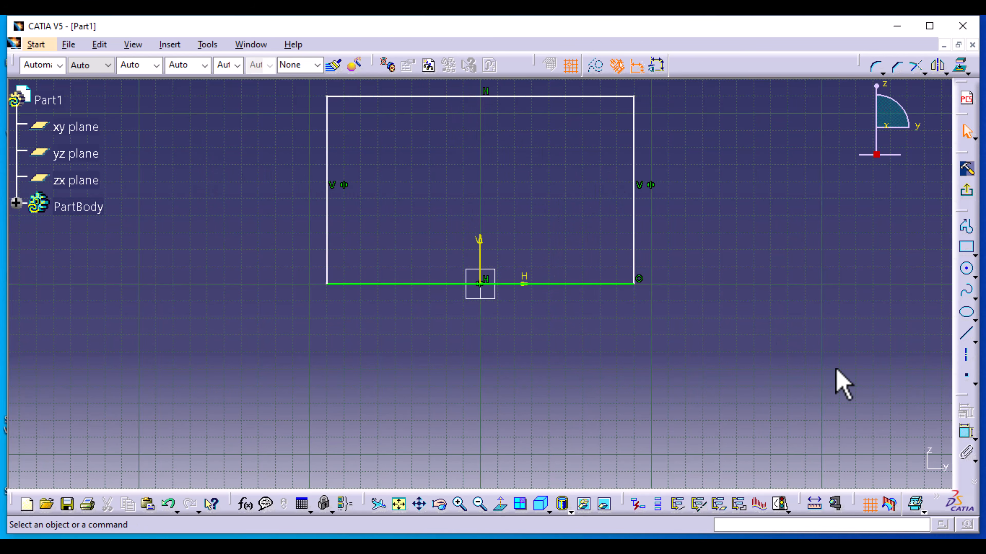
Step: Dimension the rectangle's height on its right side and its width above the upper edge
click(966, 434)
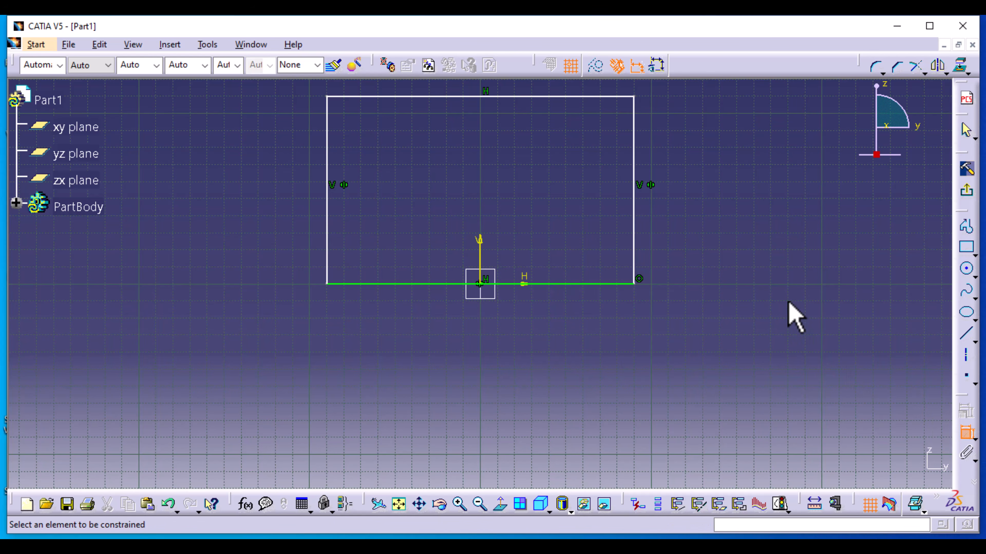
click(635, 242)
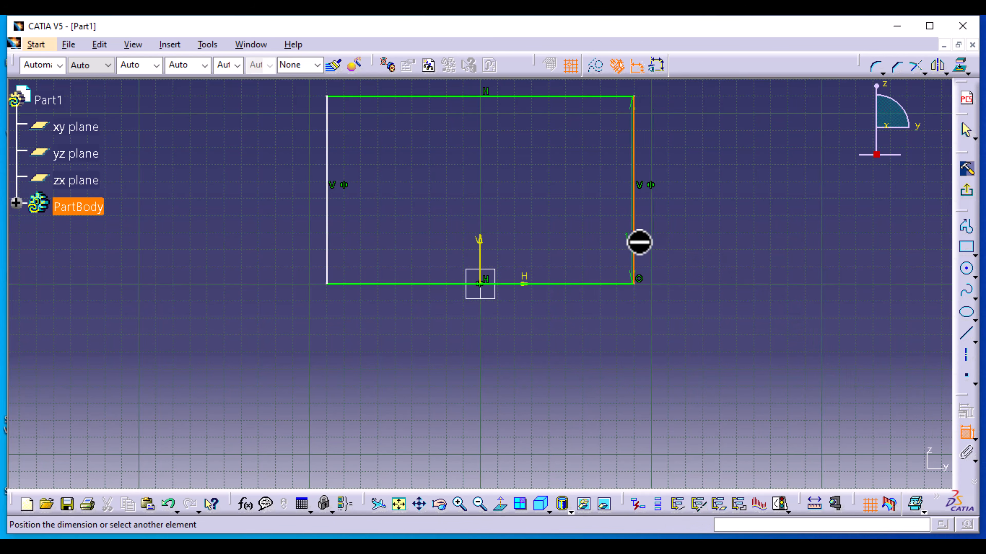
click(703, 209)
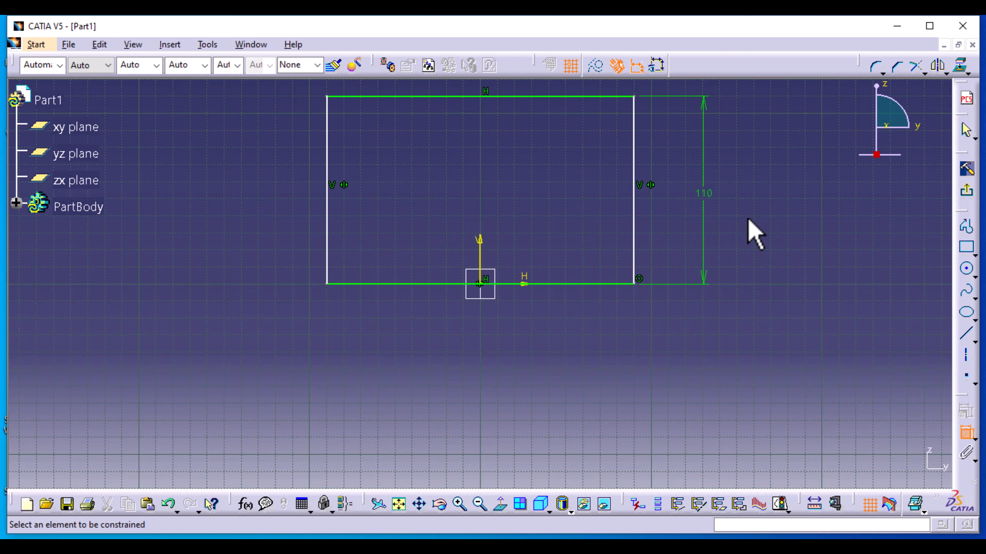
middle_drag(748, 221, 746, 322)
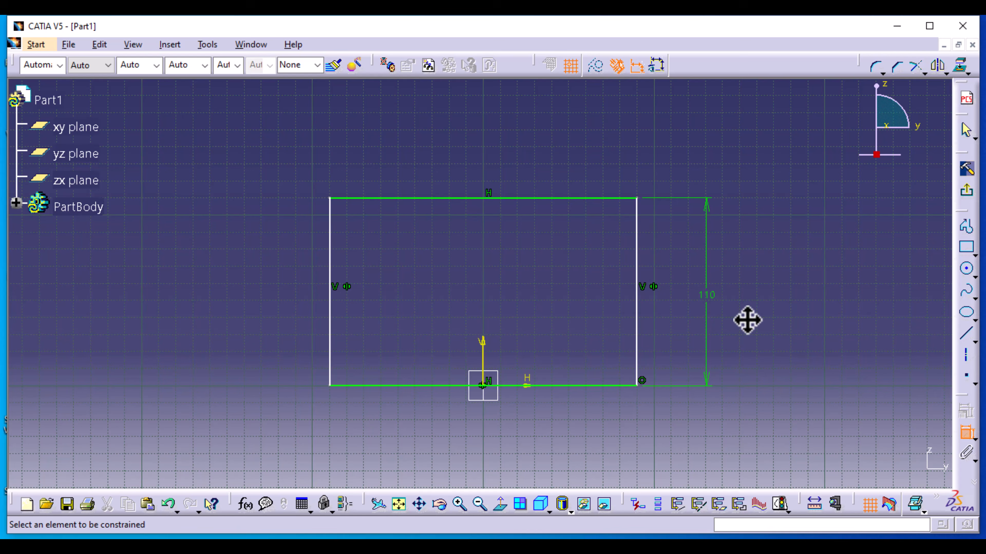
click(520, 198)
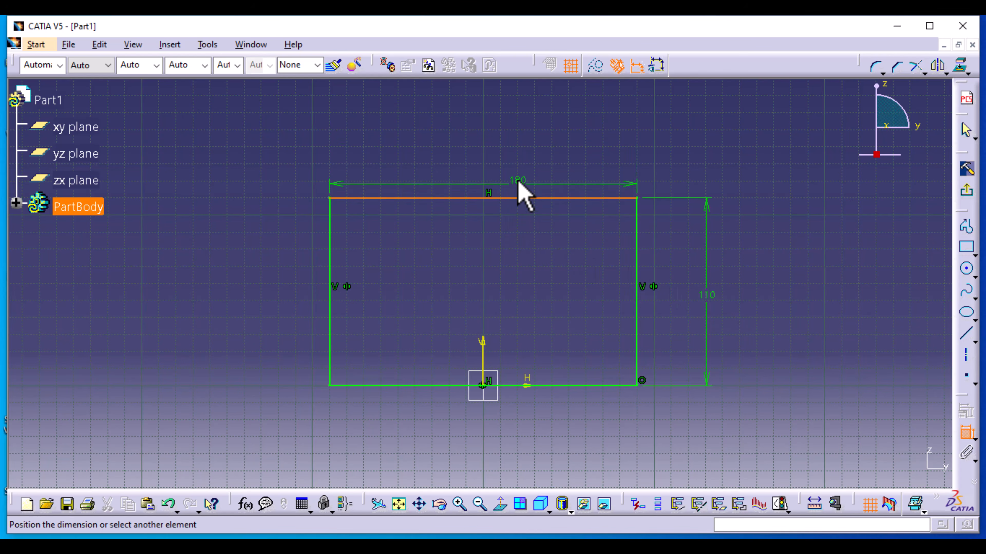
click(482, 150)
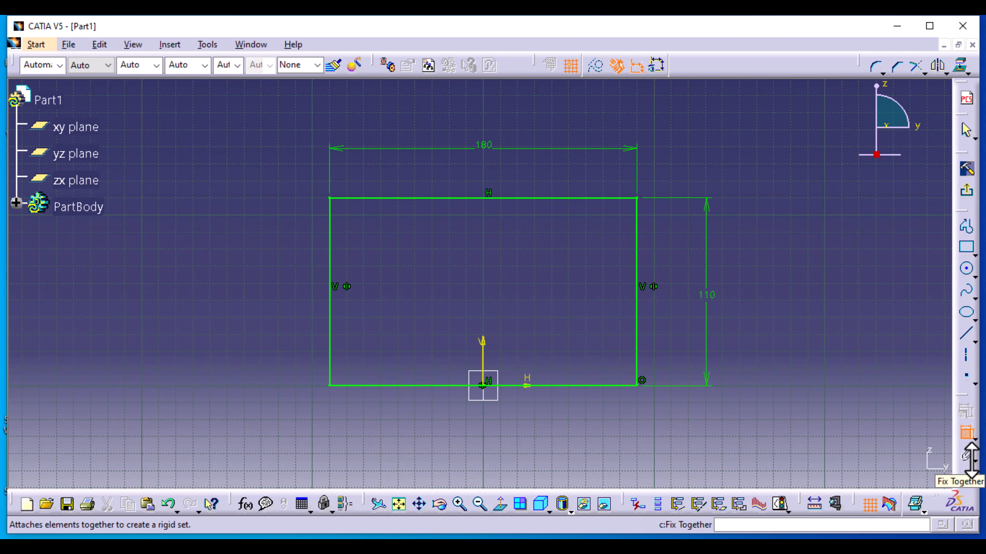
click(966, 433)
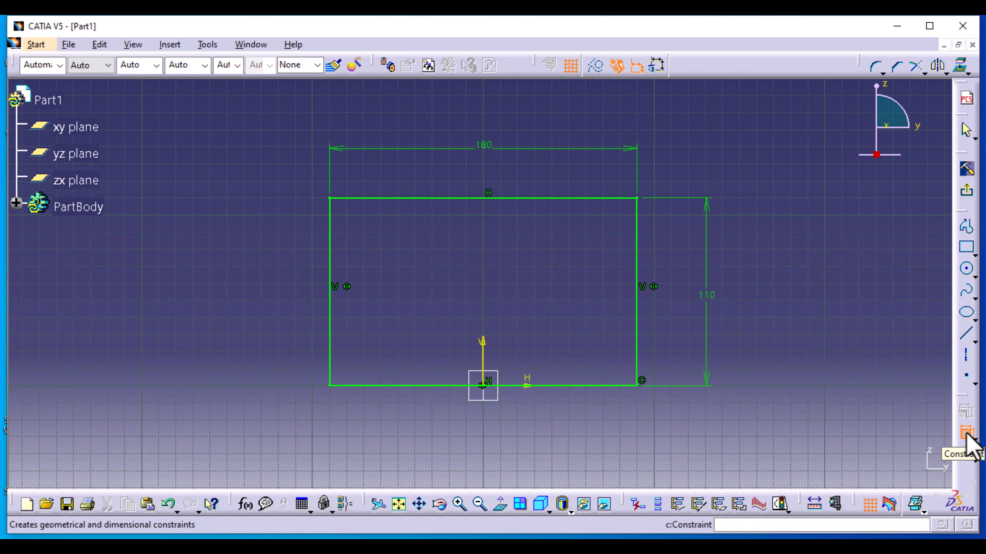
Step: Set the rectangle's width to 96 mm and its height to 100 mm
double_click(485, 146)
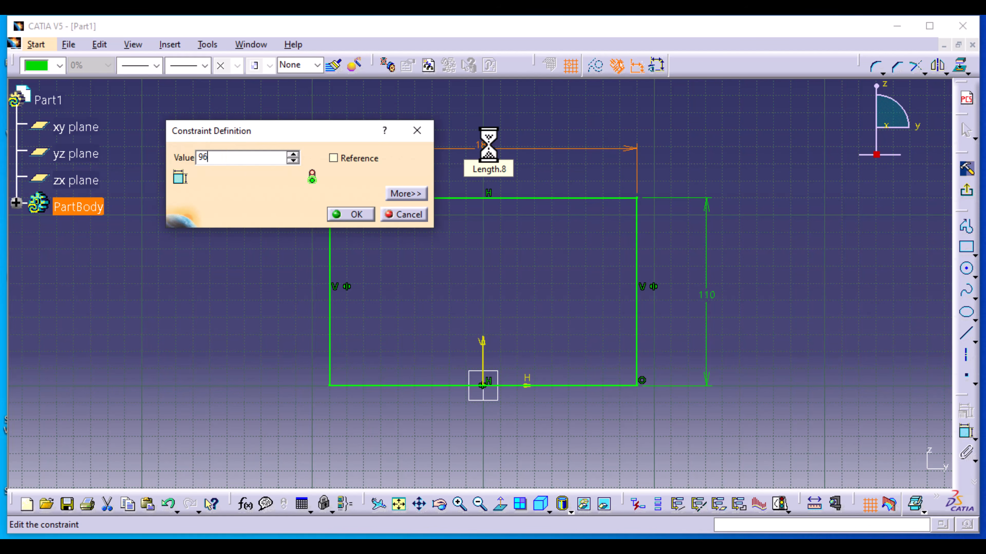
key(Return)
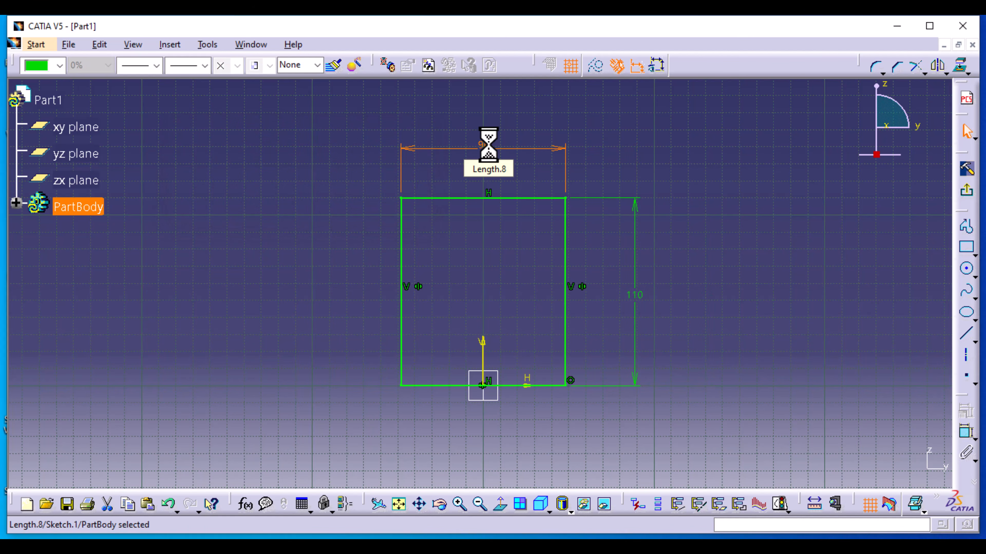
double_click(642, 300)
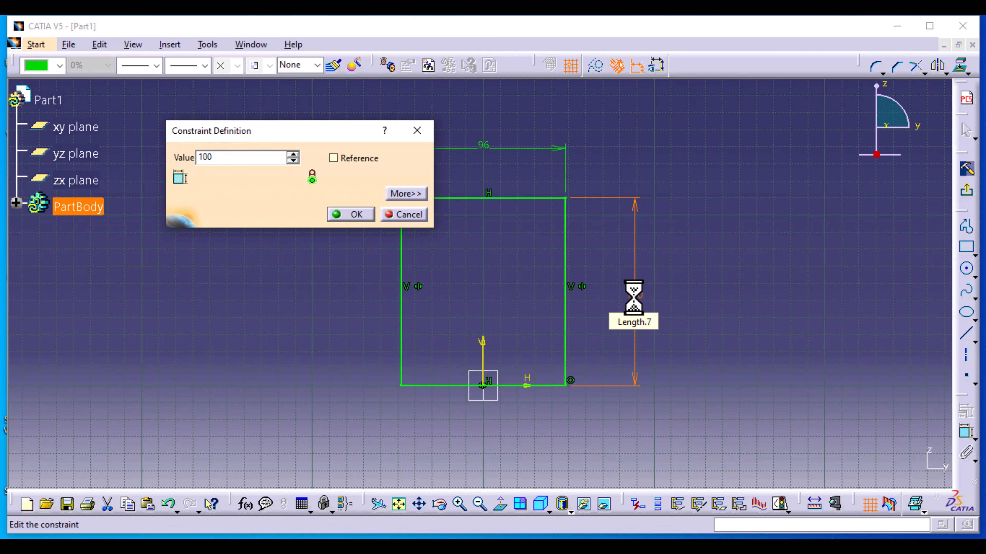
key(Return)
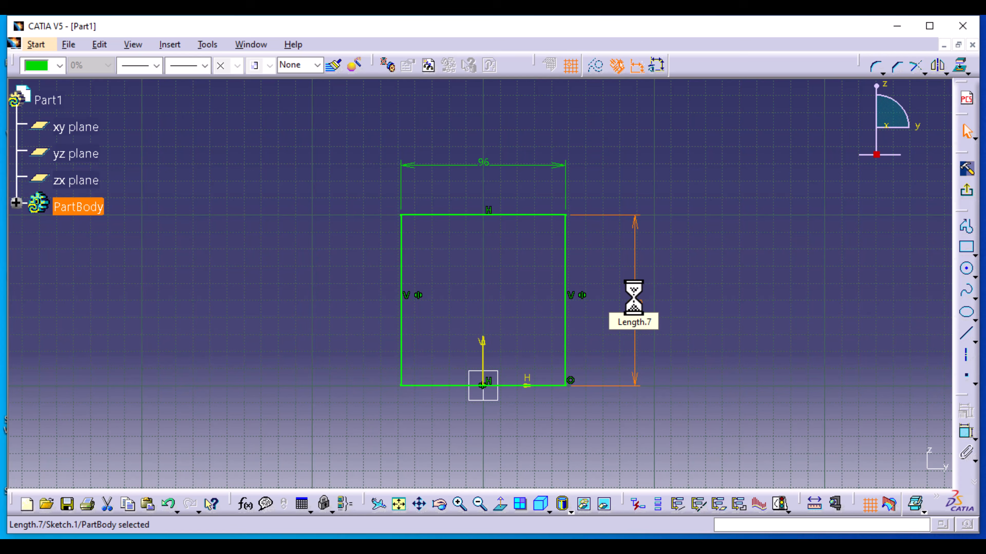
click(763, 335)
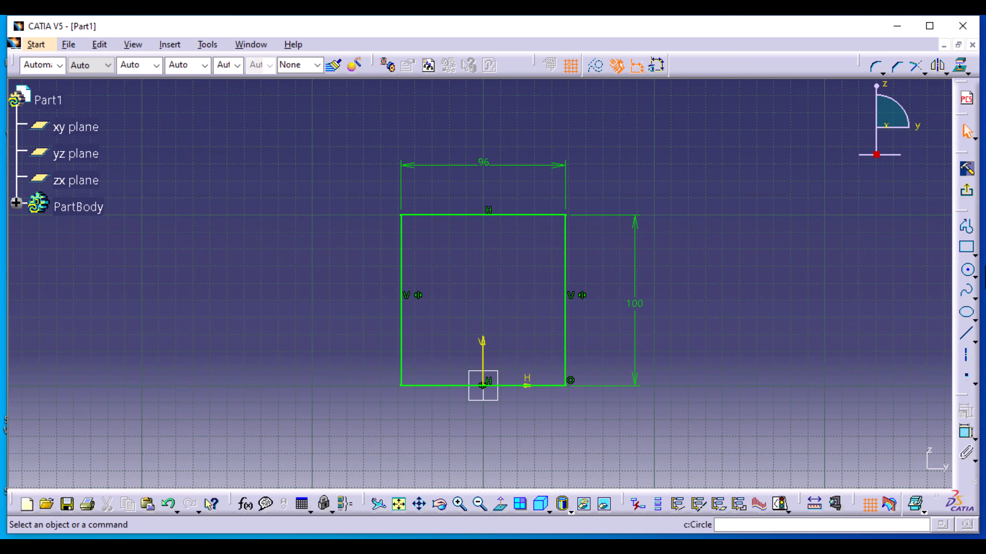
Step: Sketch a circle about 20 mm in diameter inside the rectangle, centred about 18 mm from its left edge and 20 mm from its upper edge
click(968, 270)
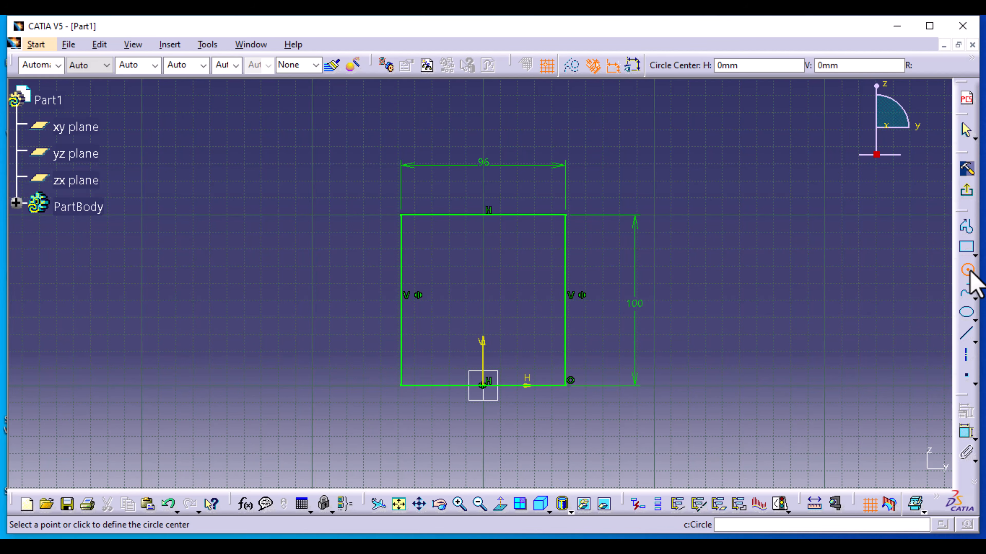
click(431, 248)
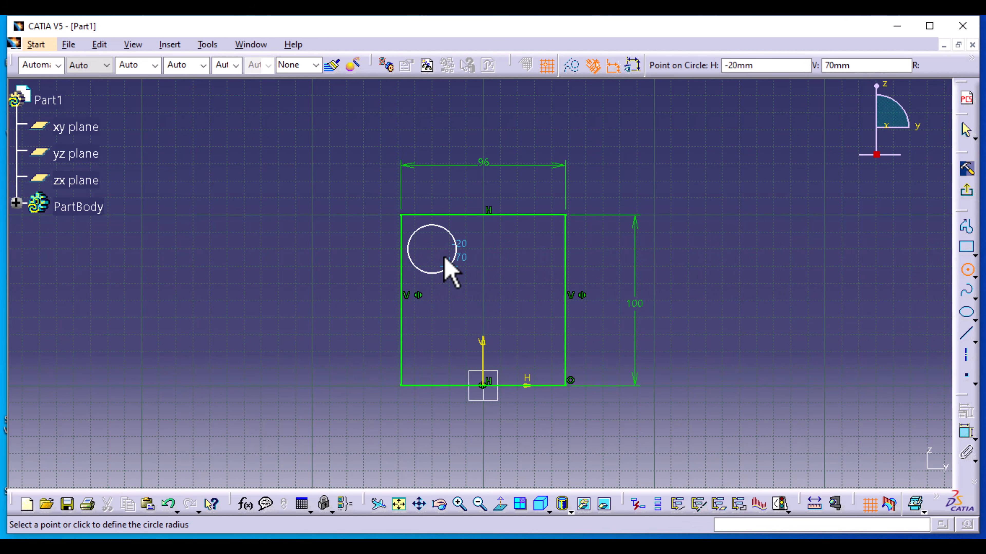
click(445, 256)
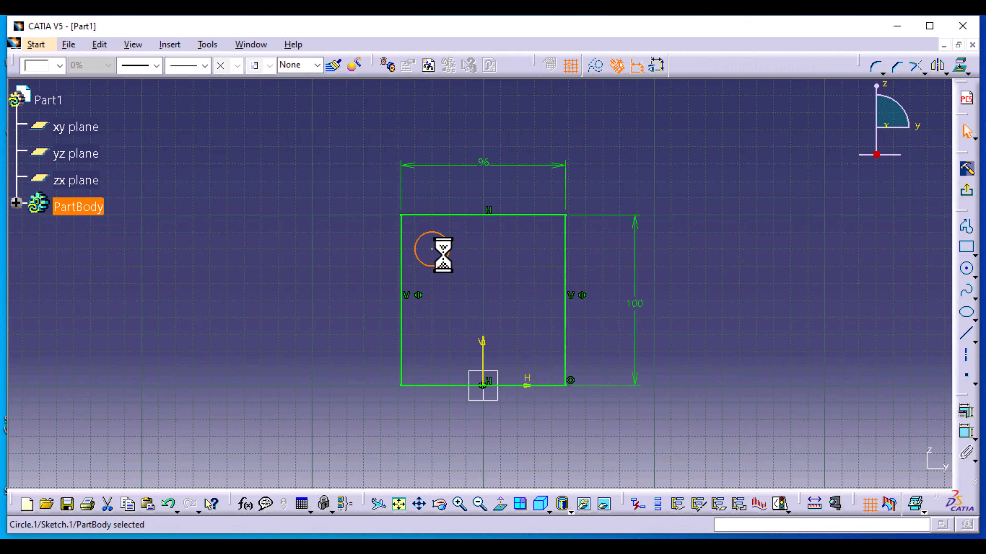
Step: Dimension the circle's diameter and set it to 15 mm
click(965, 432)
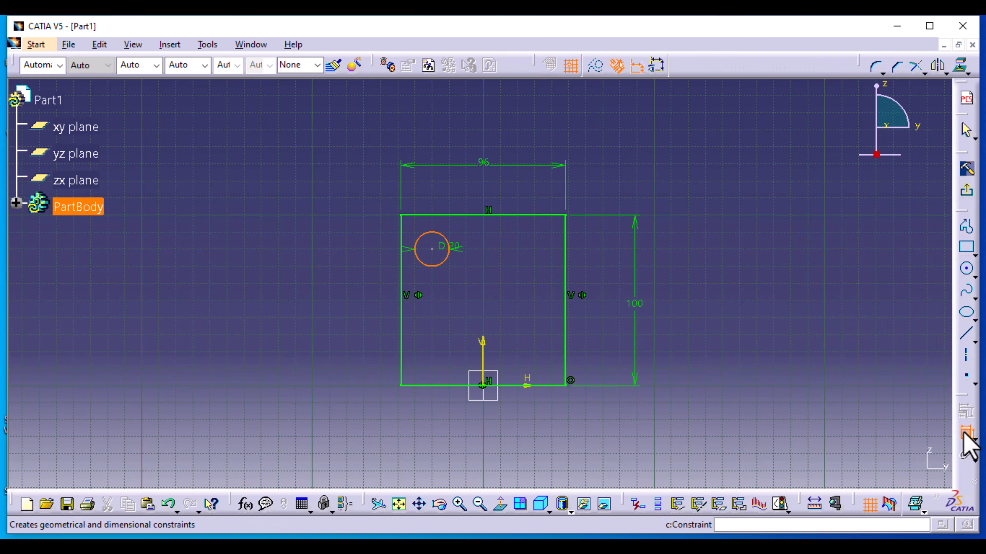
click(295, 308)
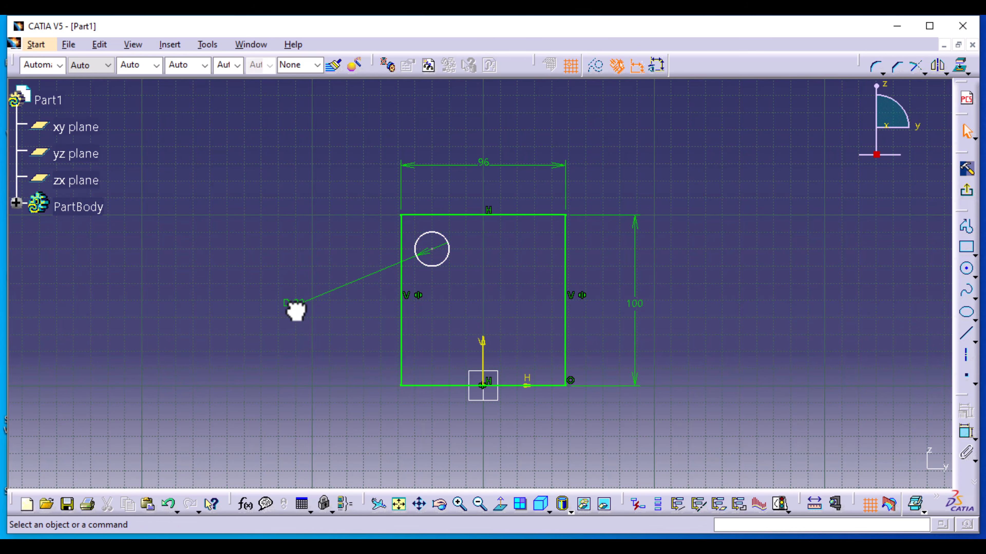
double_click(295, 309)
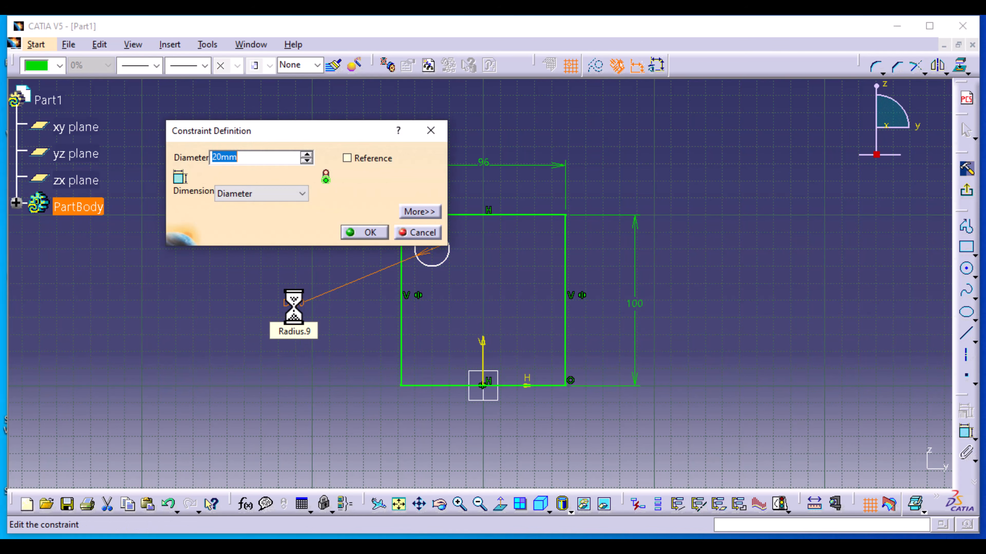
text(15)
key(Return)
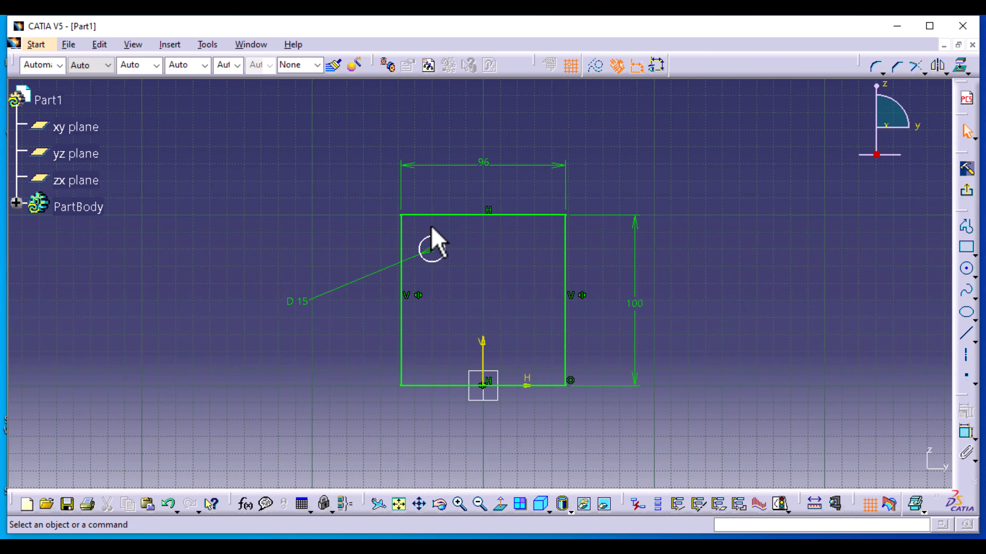
Step: Dimension the circle's centre from the rectangle's upper and left edges, and set the distance from the upper edge to 16 mm
click(966, 431)
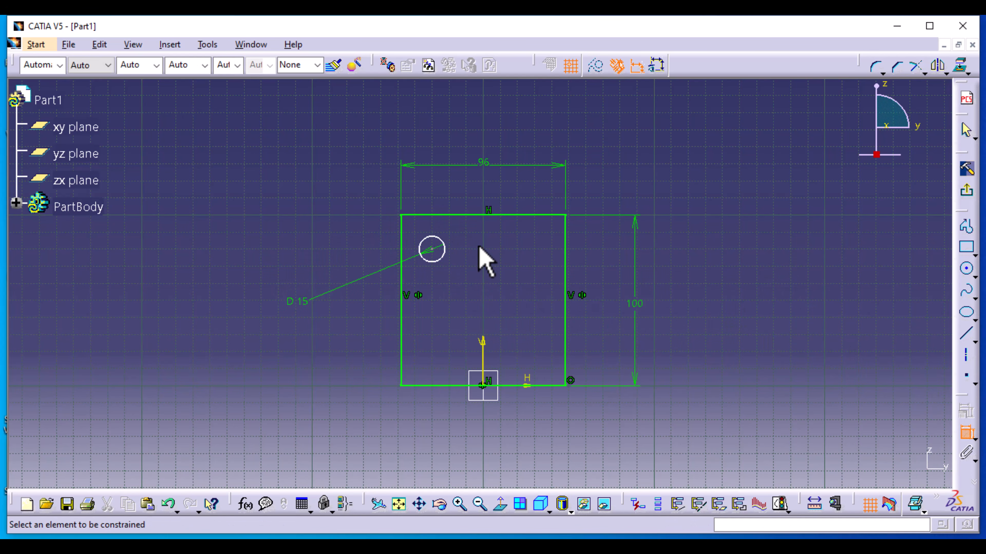
click(432, 249)
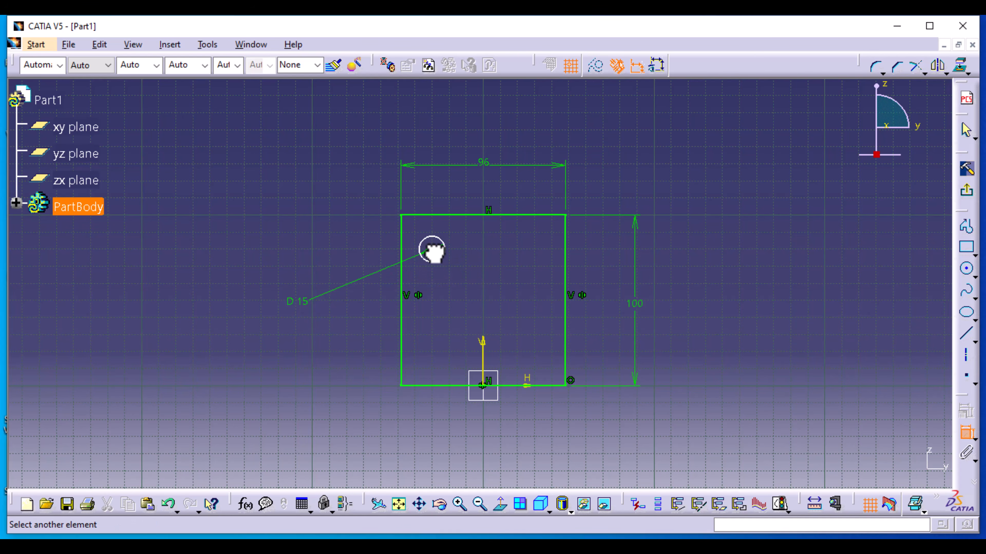
click(450, 216)
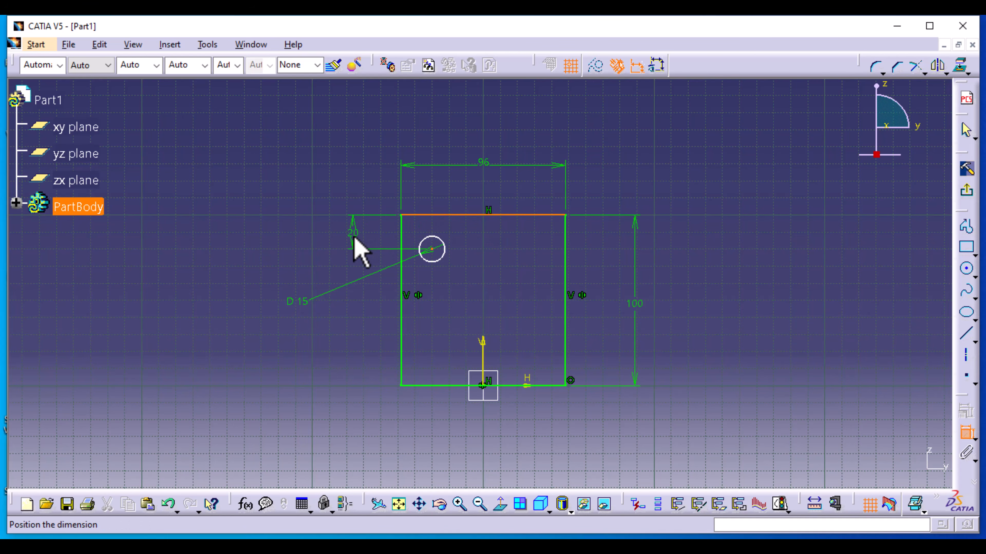
click(353, 235)
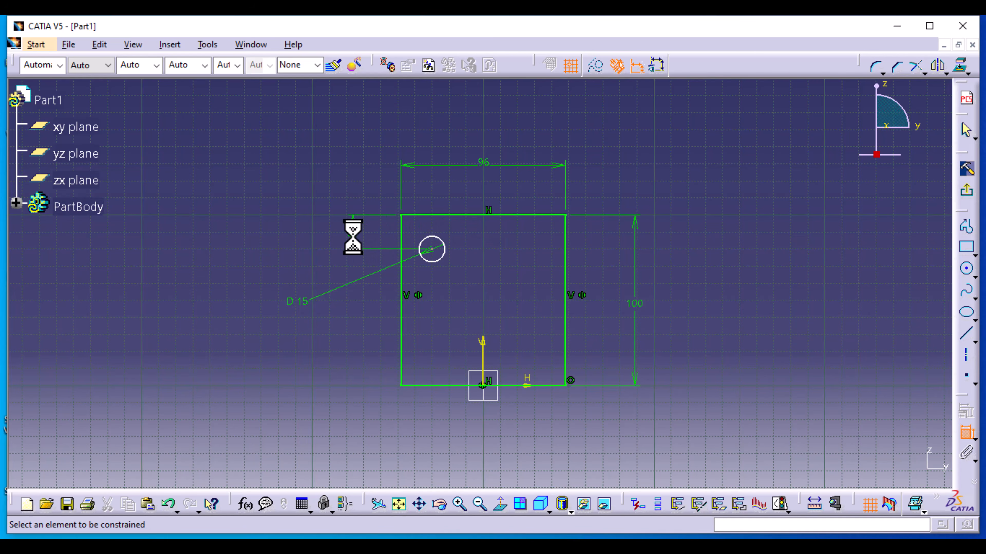
click(432, 249)
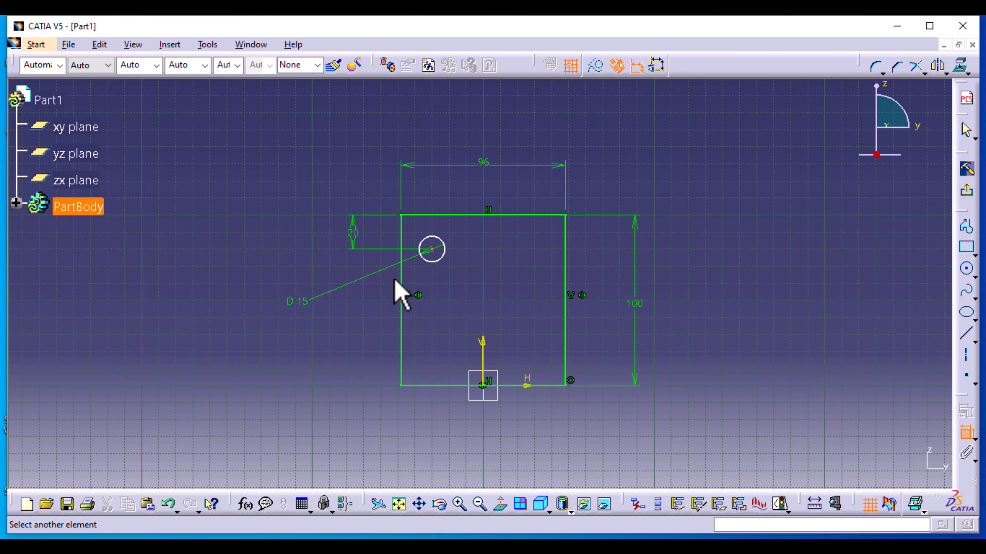
click(402, 277)
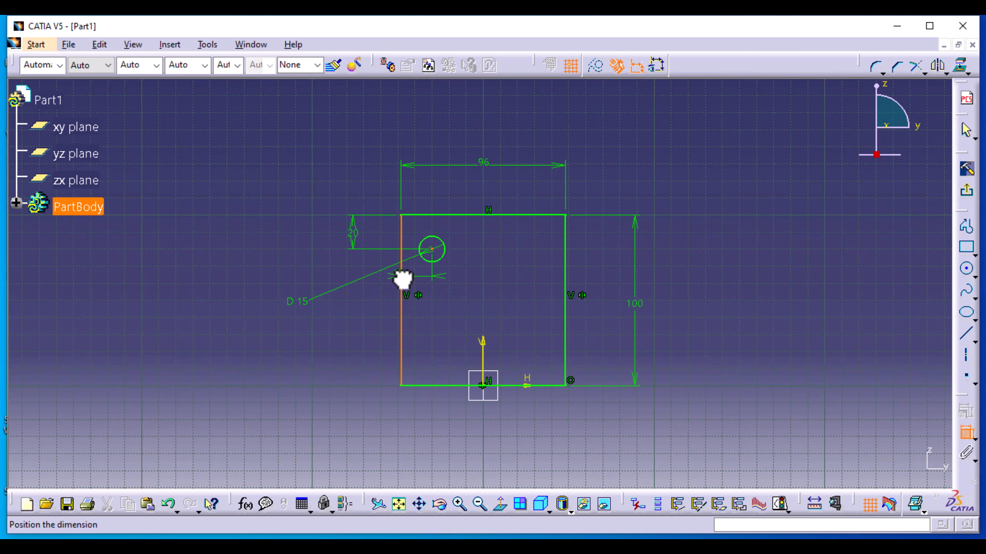
click(420, 132)
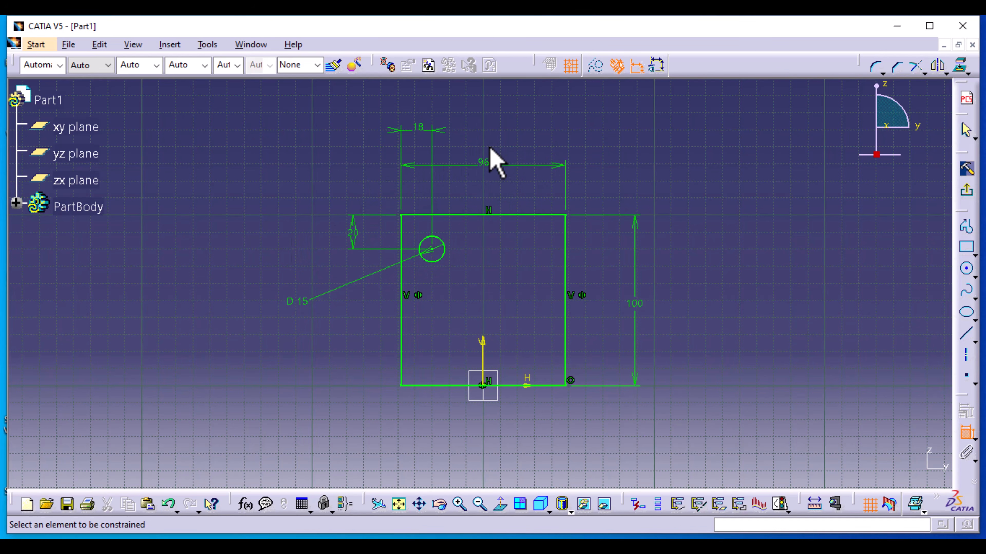
click(964, 434)
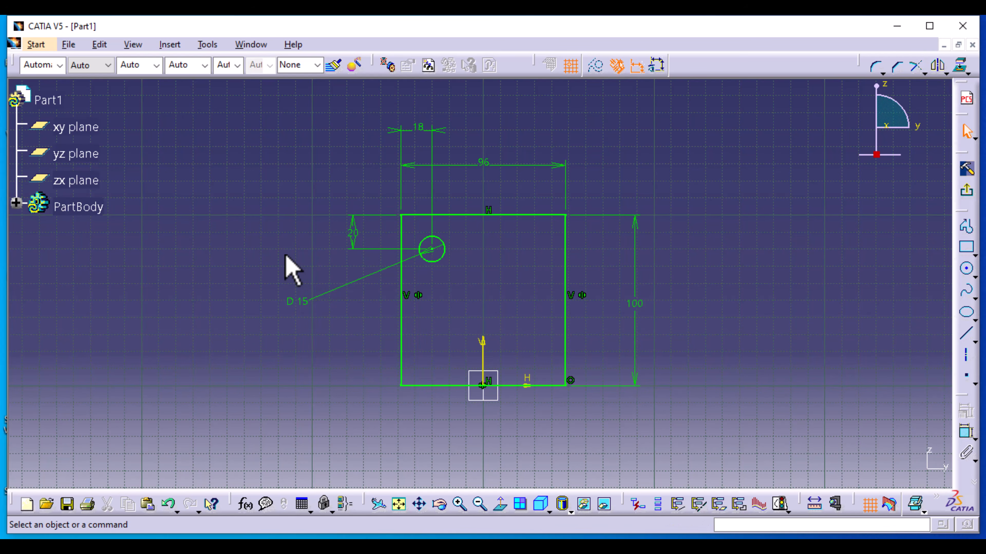
double_click(355, 233)
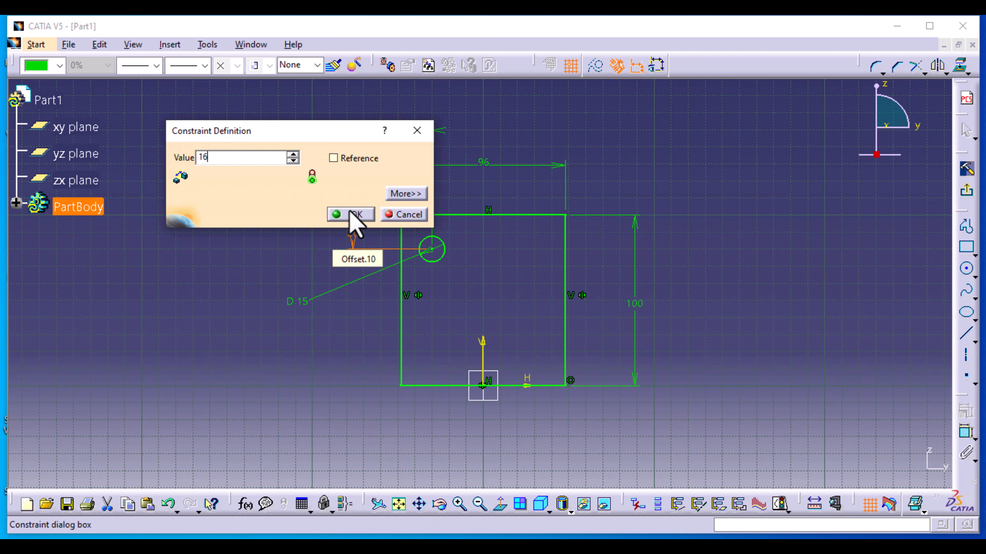
click(355, 216)
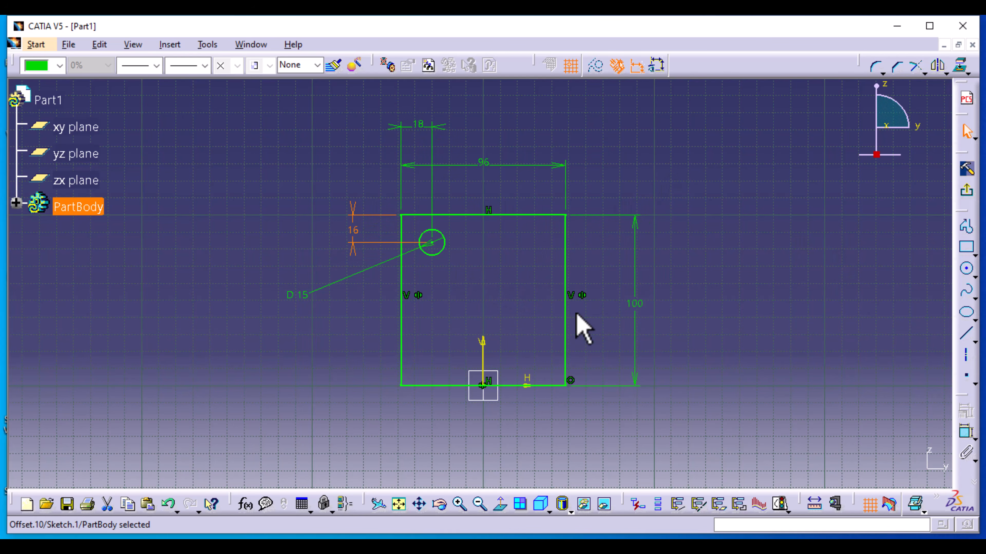
Step: Mirror the 15 mm circle about the sketch's vertical axis
click(490, 383)
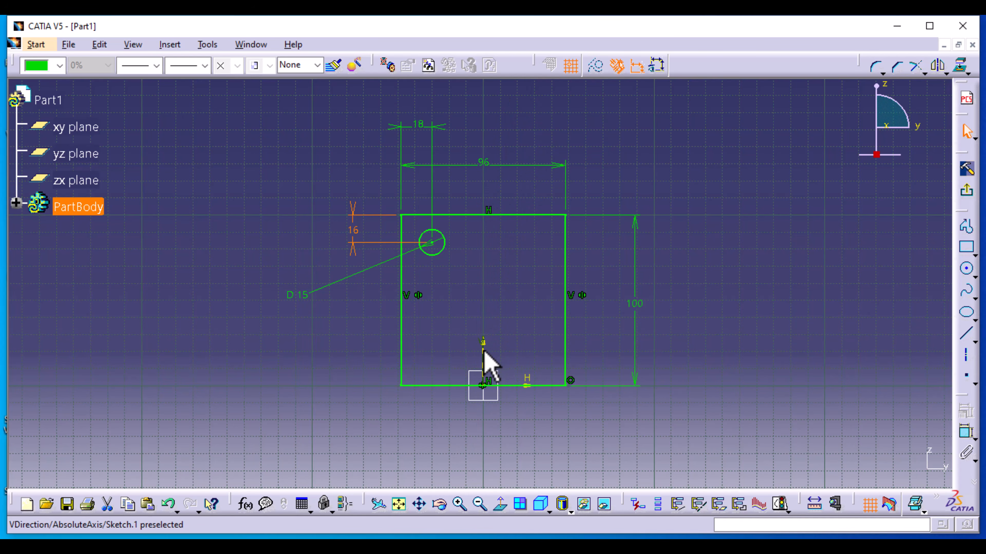
click(439, 234)
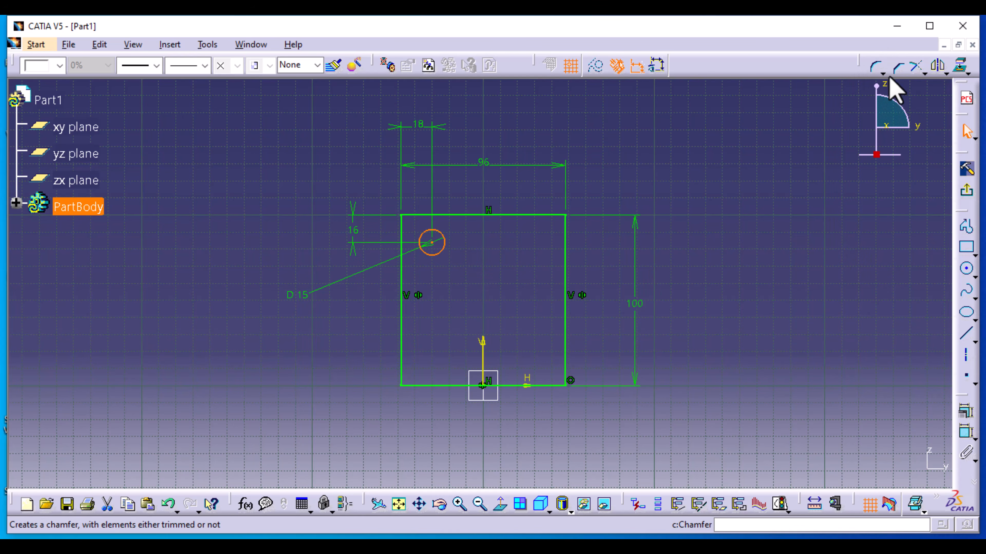
click(937, 70)
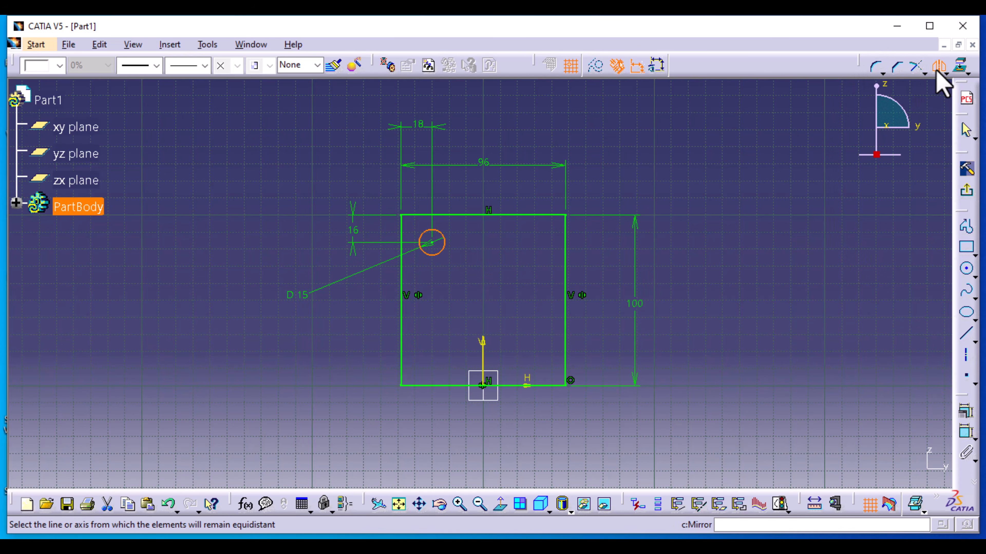
click(487, 349)
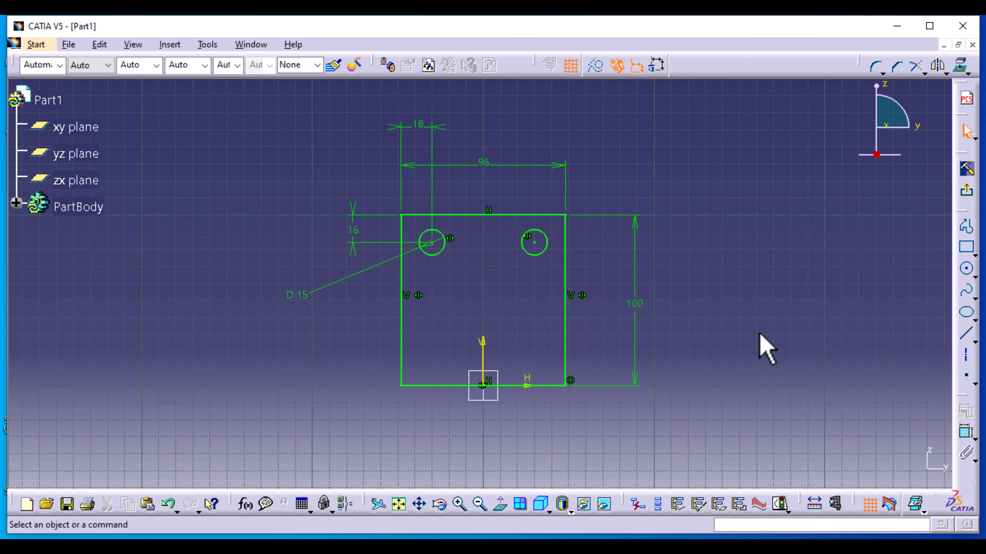
Step: Finish the sketch and pad its profile to a thickness of 18 mm
click(967, 193)
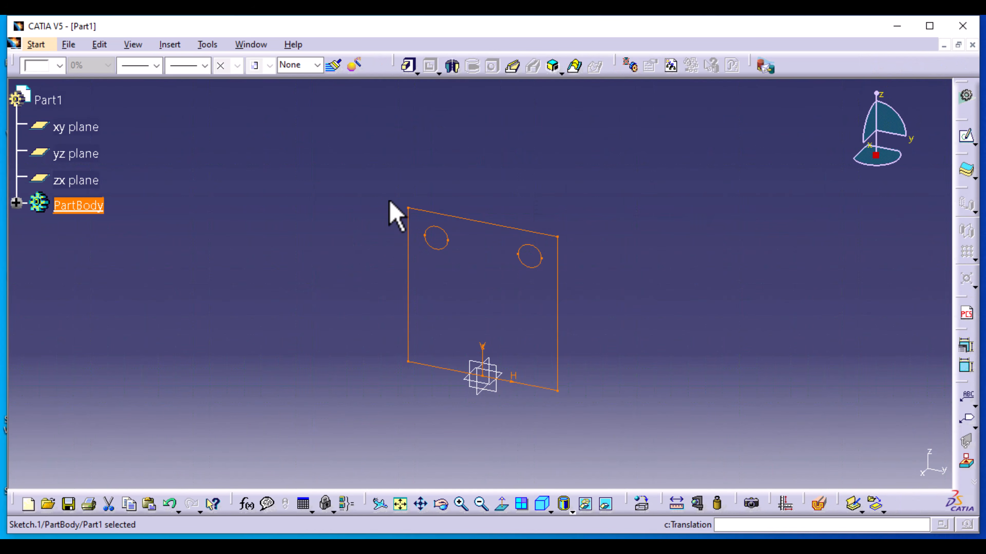
click(409, 66)
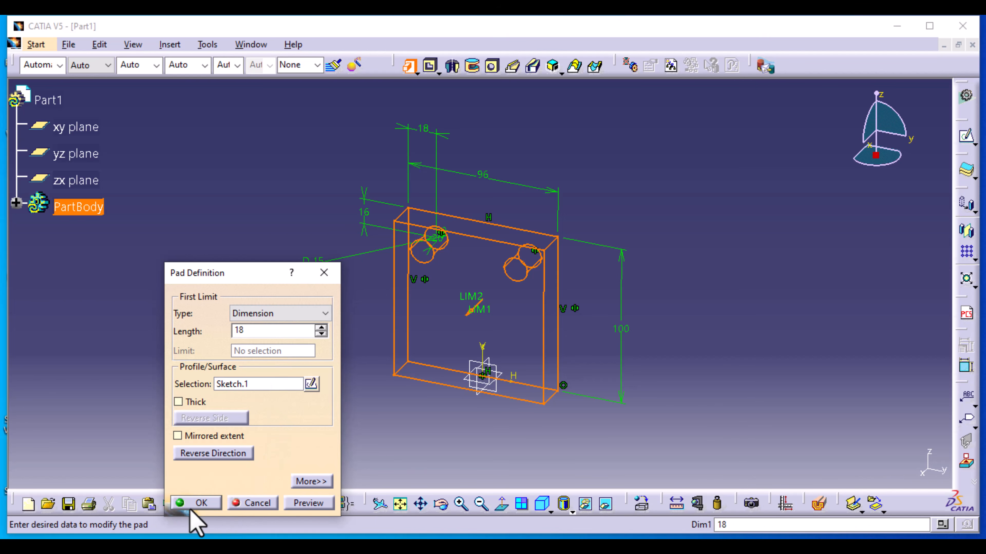
click(201, 503)
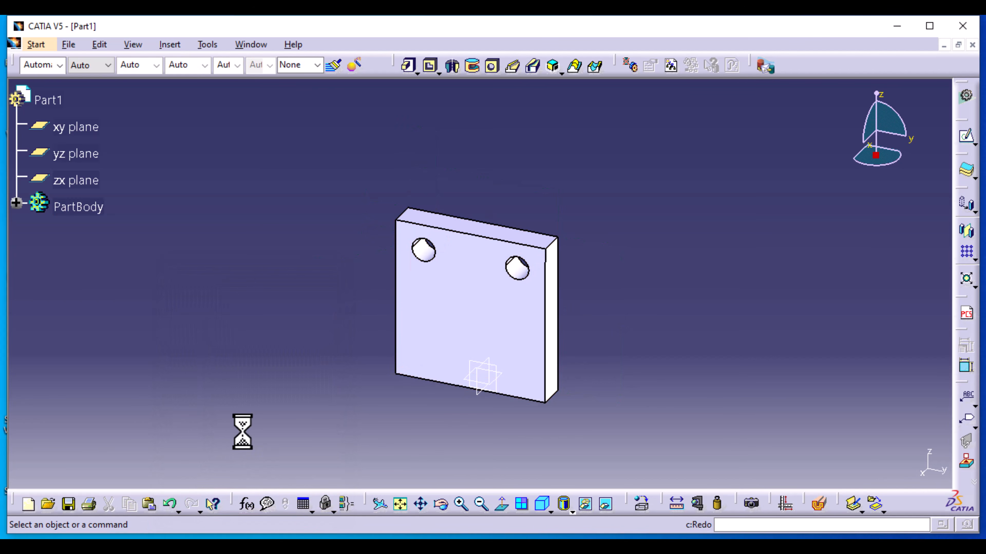
Step: Round the plate's two upper corner edges with a constant-radius Edge Fillet using tangency propagation
click(552, 243)
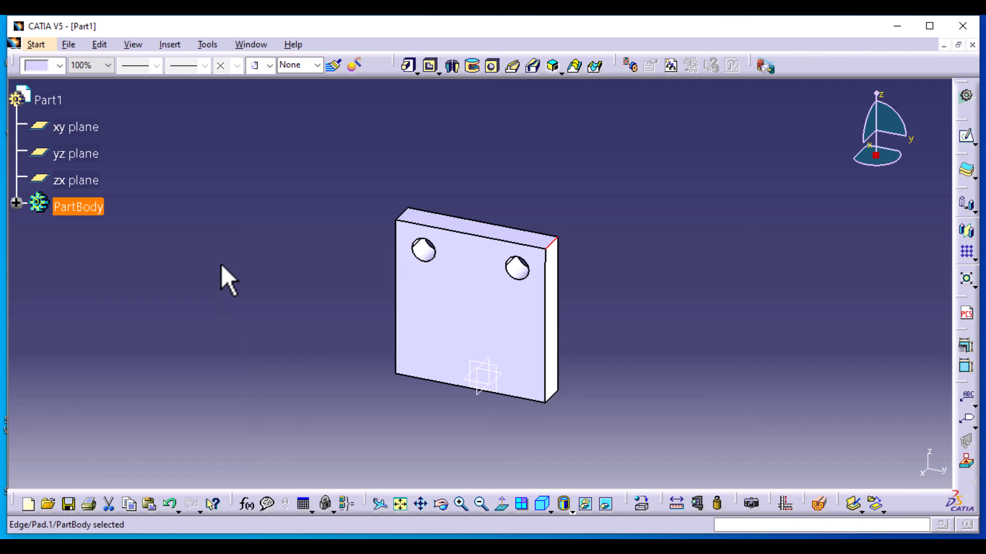
ctrl+click(402, 214)
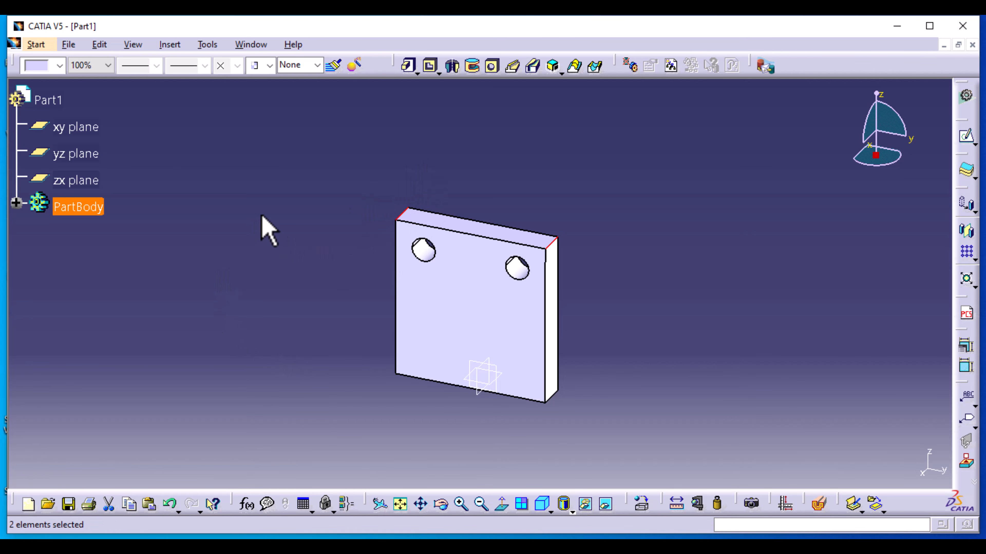
click(171, 45)
mouse_move(253, 255)
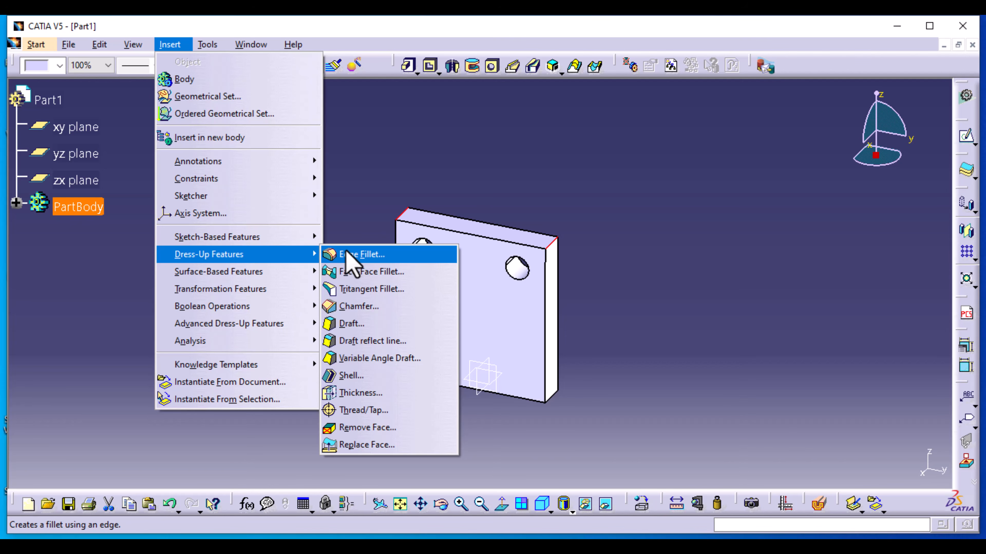
click(346, 251)
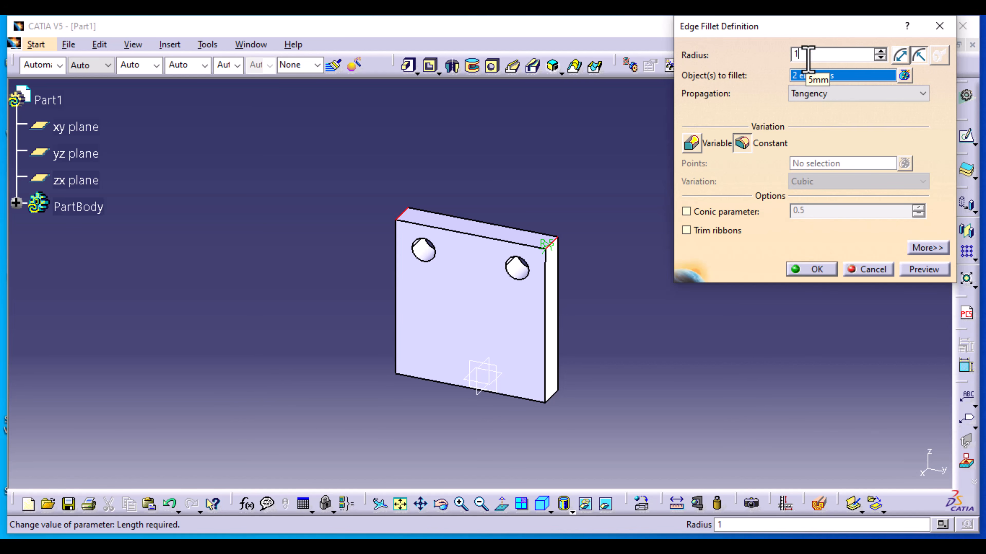
click(811, 272)
click(545, 311)
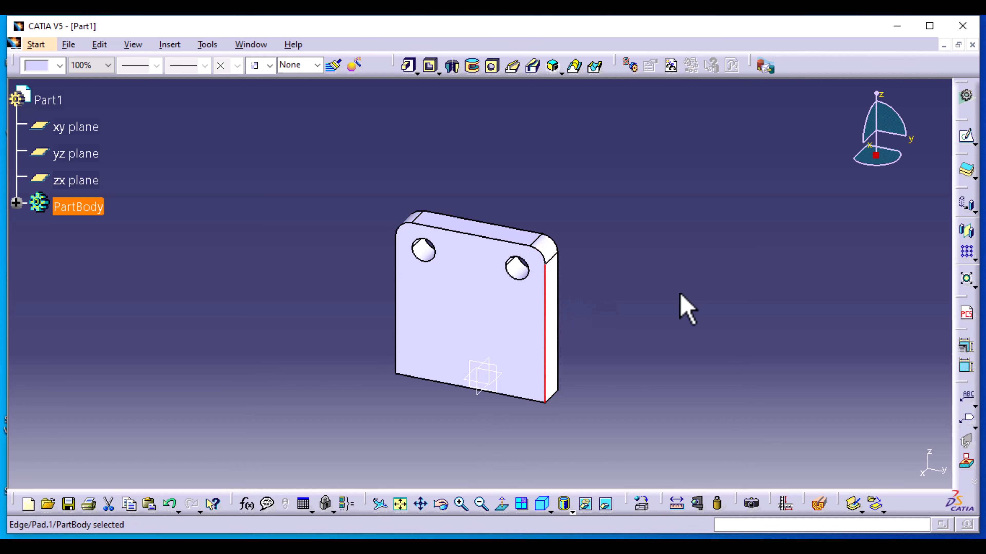
click(679, 276)
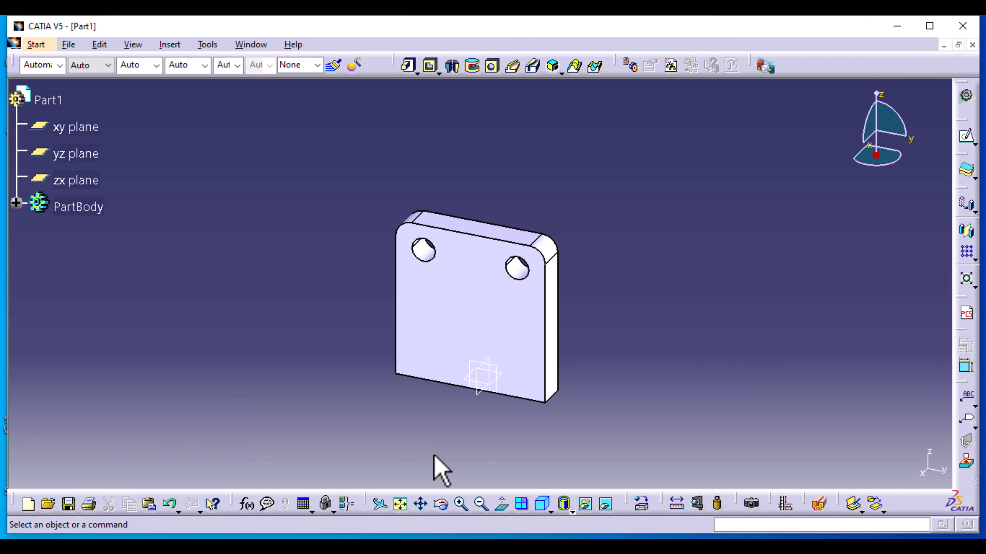
Step: Start a new sketch on the xy plane
click(76, 127)
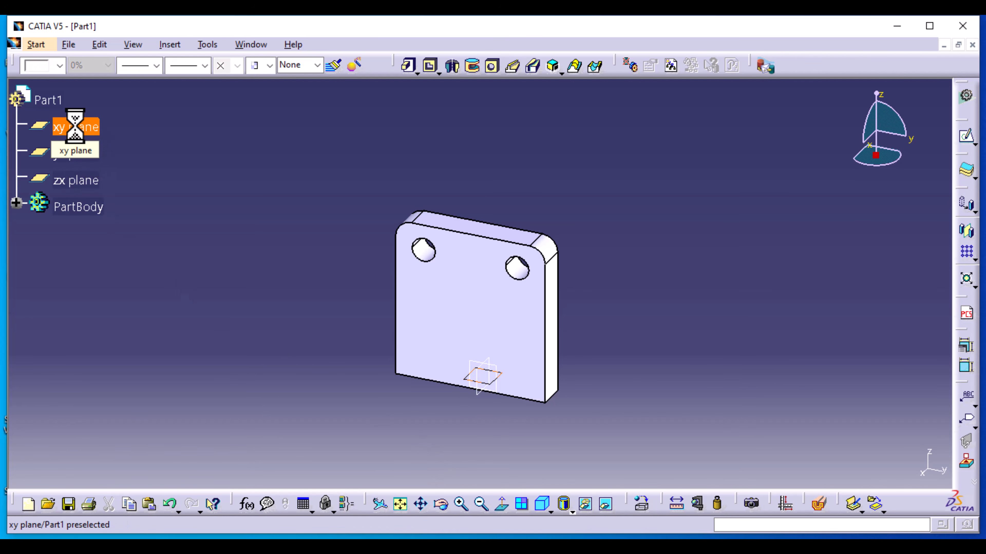
click(969, 141)
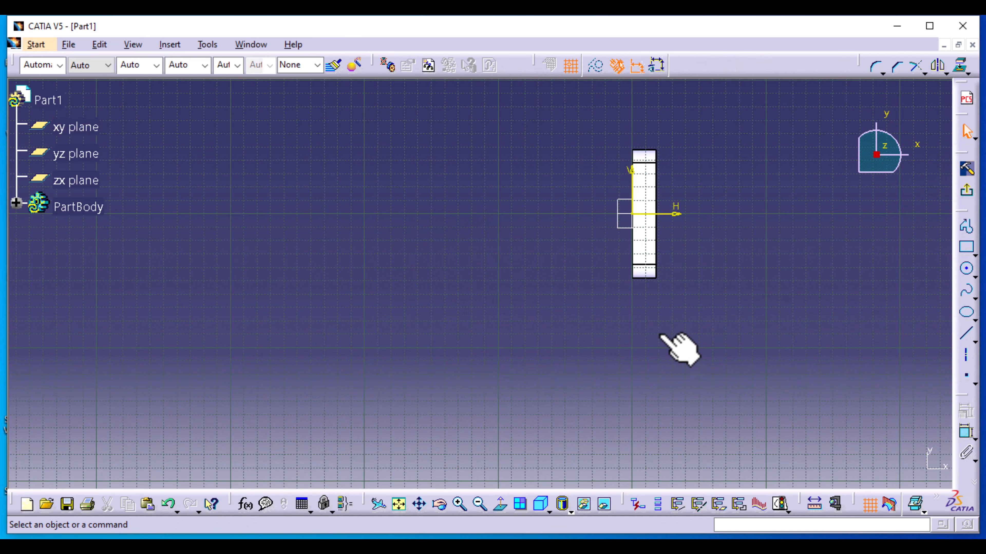
middle_drag(655, 335, 520, 380)
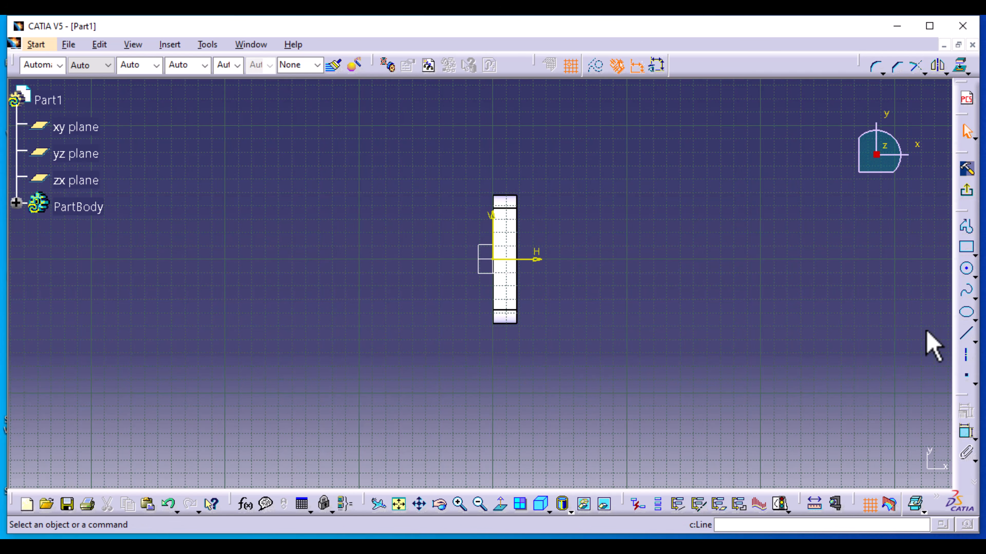
Step: Project the plate's lower front edge into the sketch as reference geometry
click(522, 292)
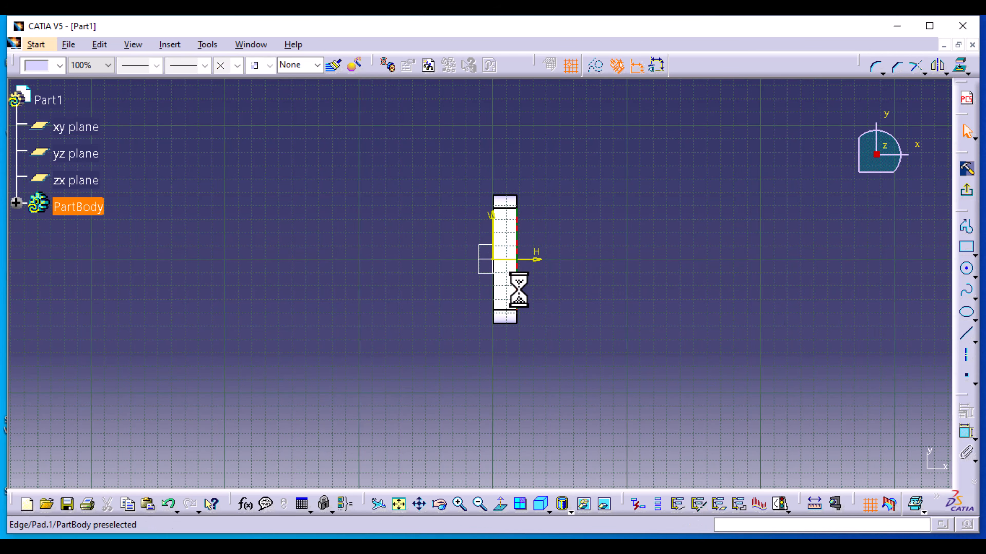
click(732, 299)
middle_drag(563, 390, 450, 385)
click(478, 271)
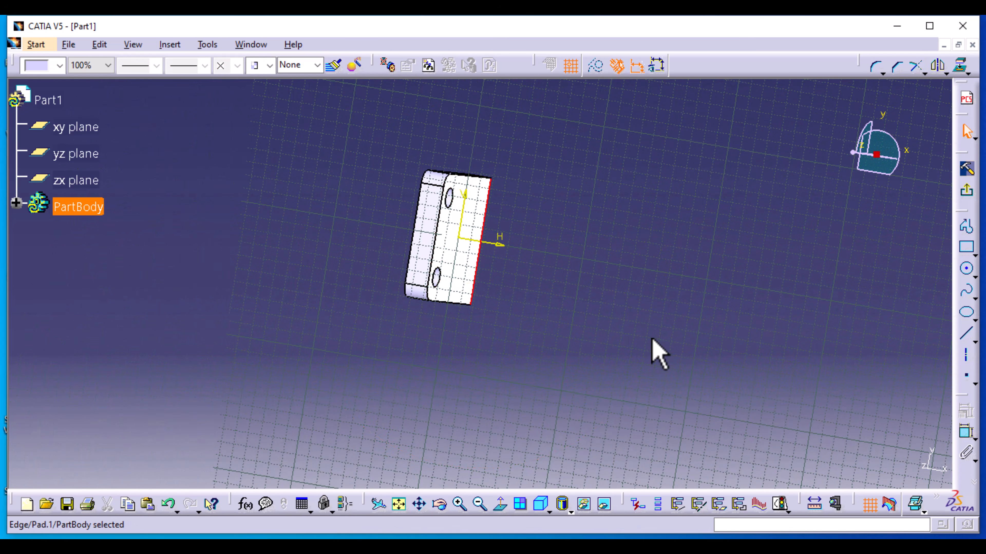
click(962, 68)
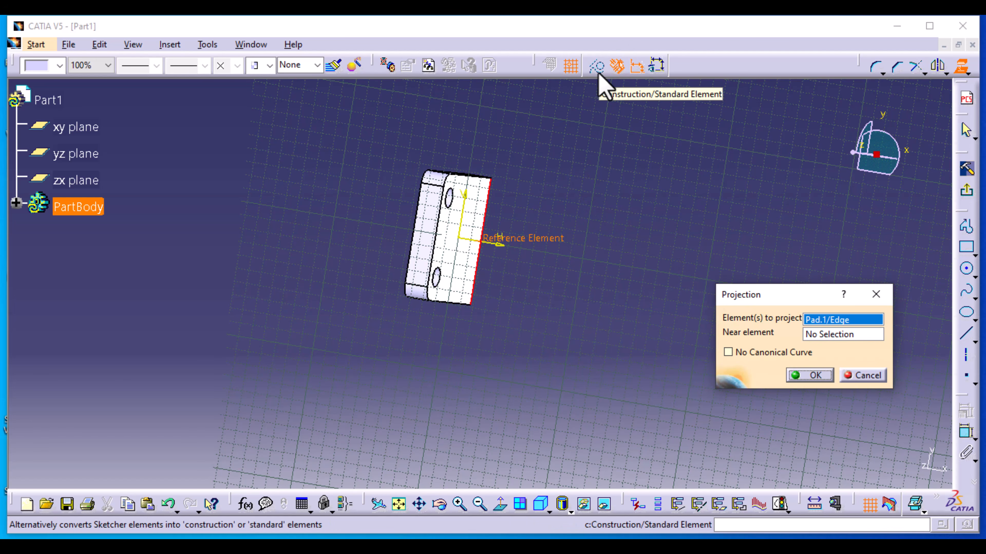
click(820, 376)
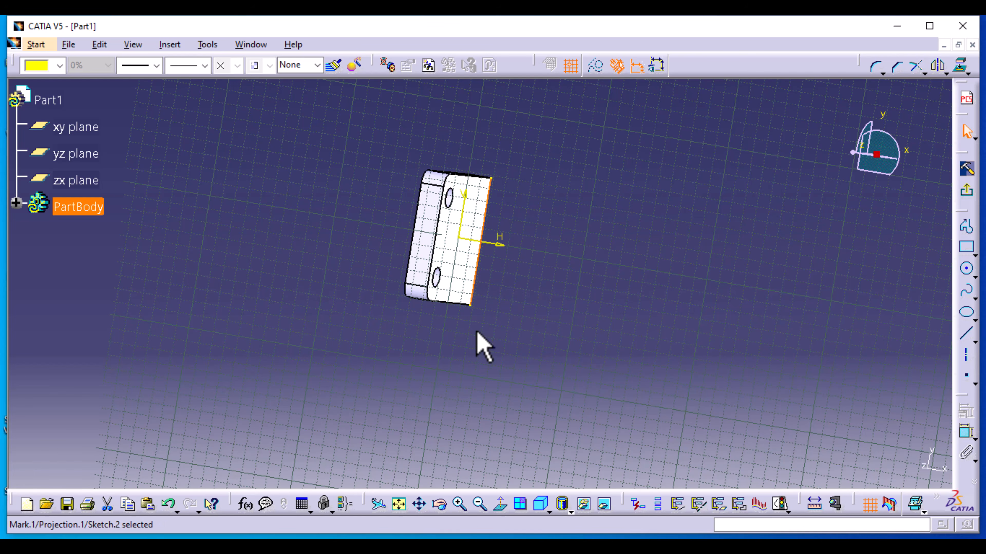
Step: Sketch a horizontal line from the projected edge, about 20 mm above the horizontal axis, ending at about H 130 mm
click(501, 505)
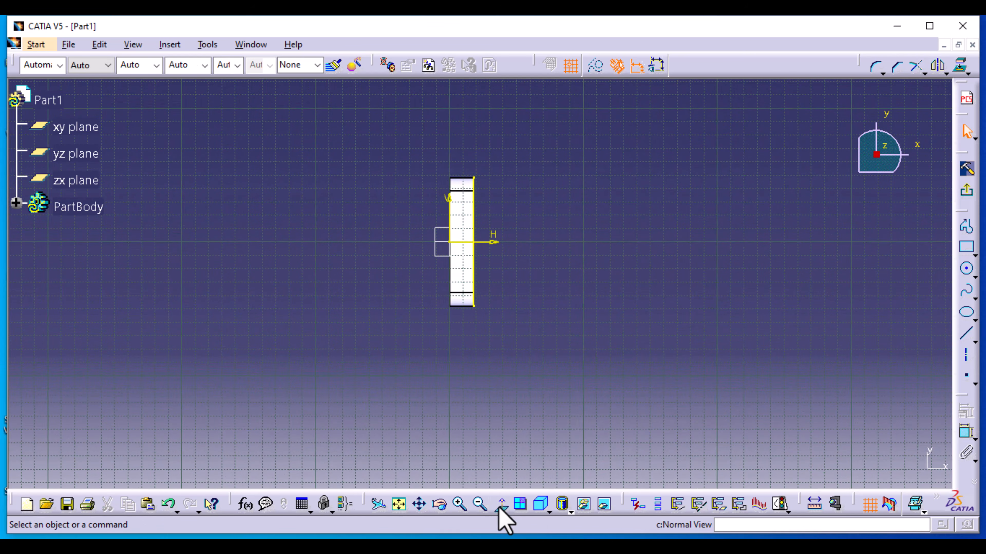
click(966, 342)
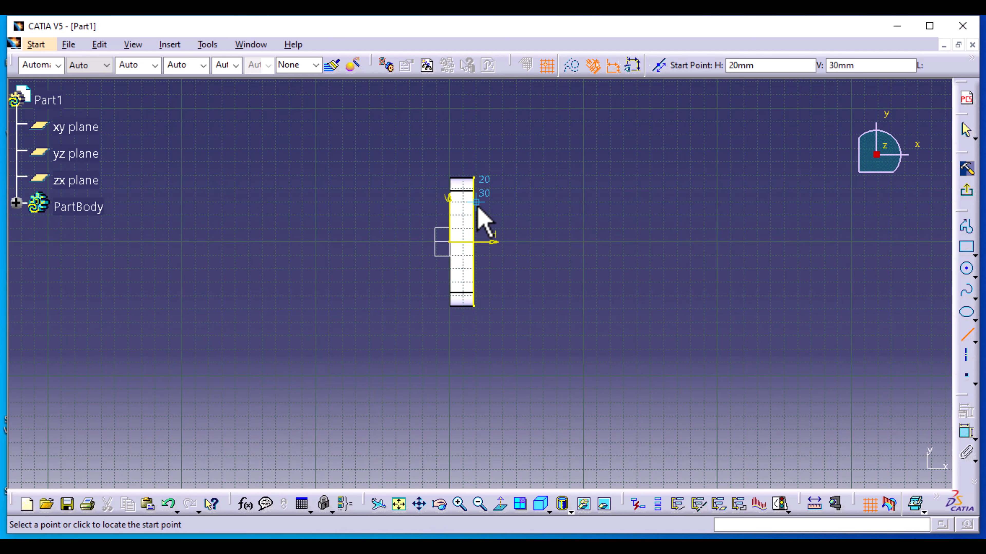
click(474, 216)
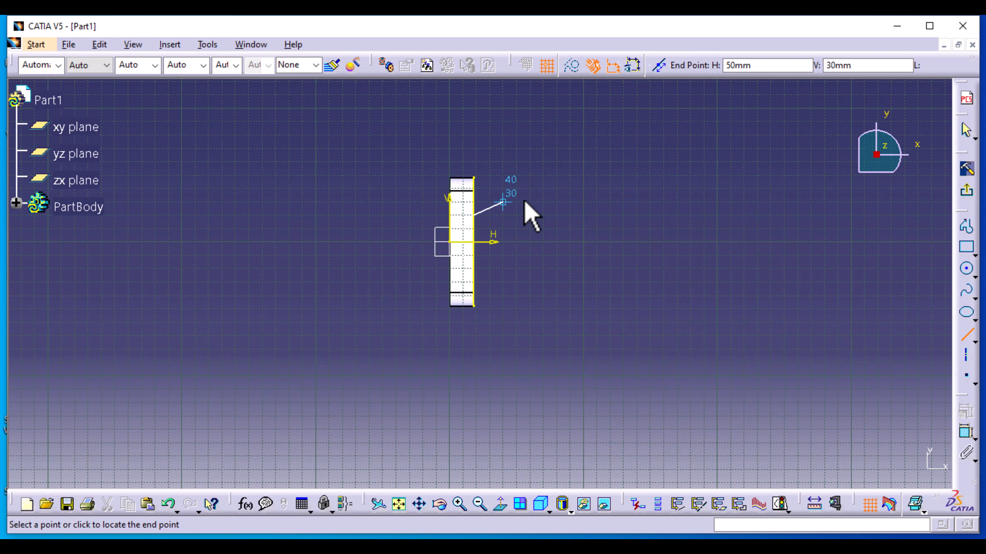
click(623, 215)
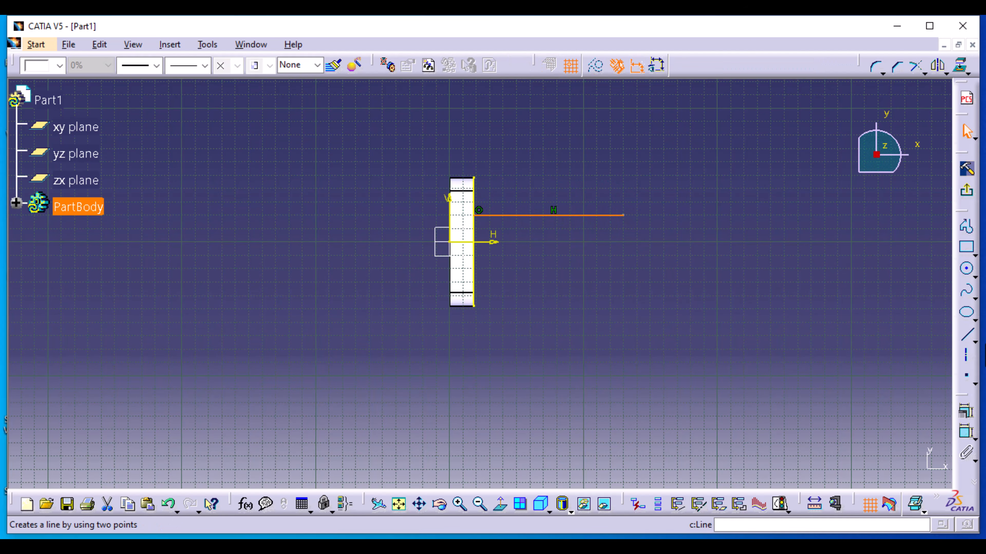
Step: Sketch a sloping line from the horizontal line's free end down to the horizontal axis at H 250 mm
click(967, 335)
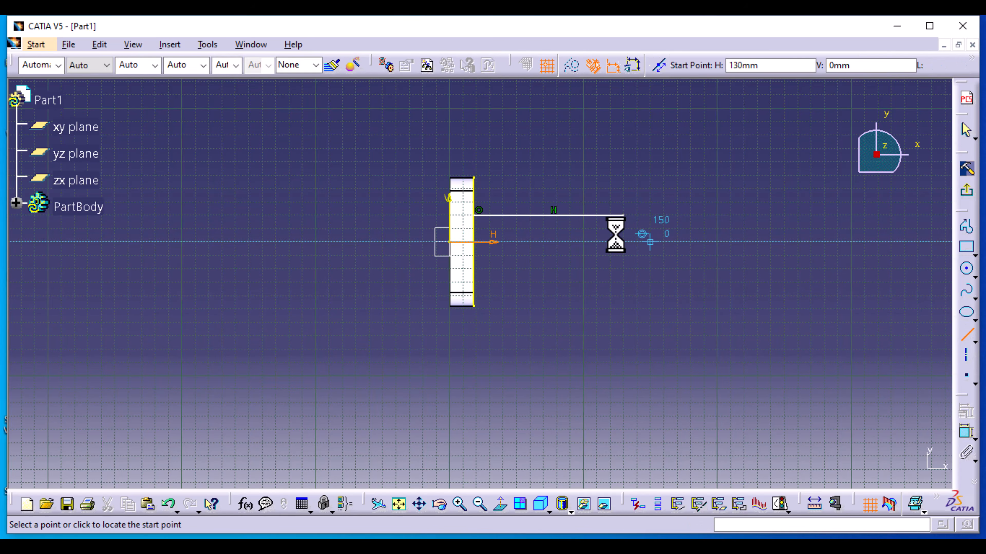
click(626, 217)
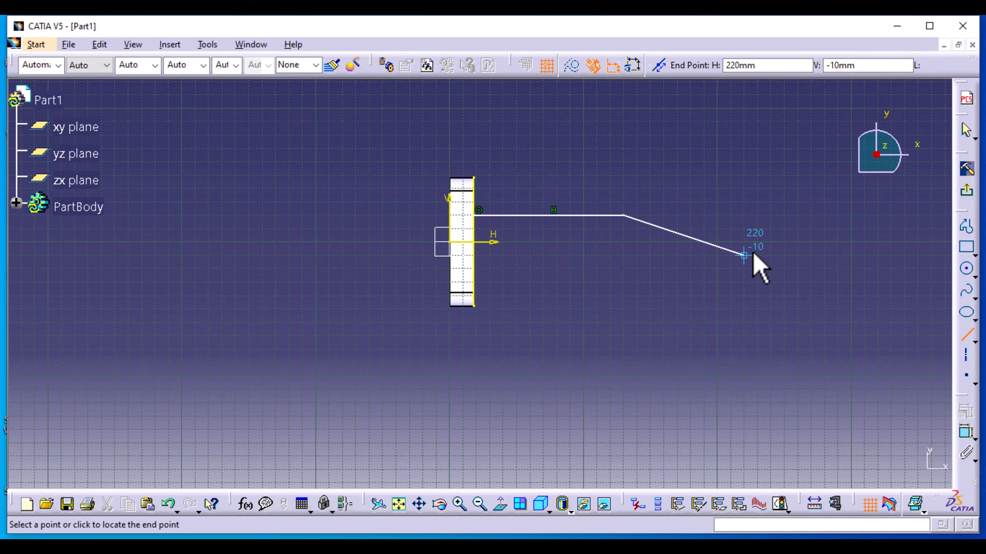
click(784, 242)
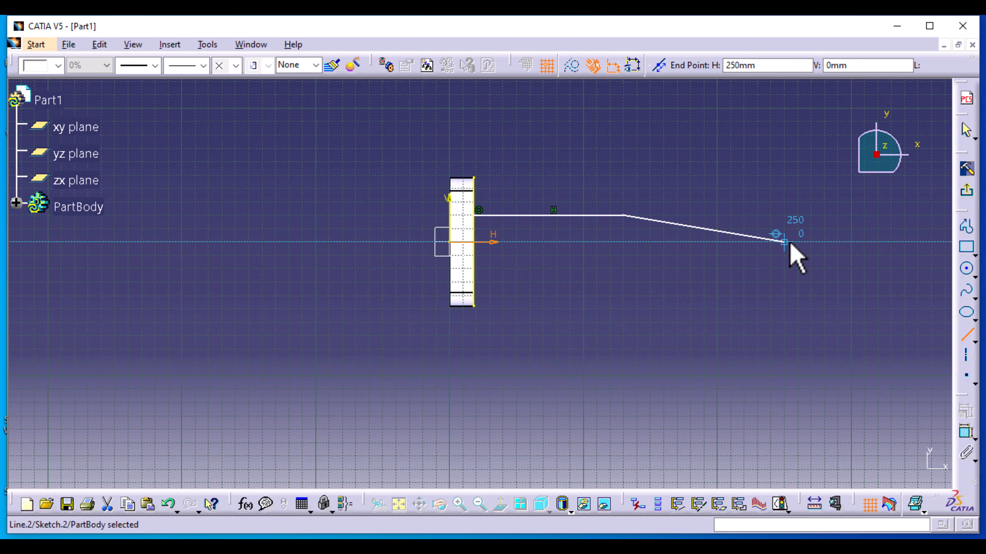
click(709, 360)
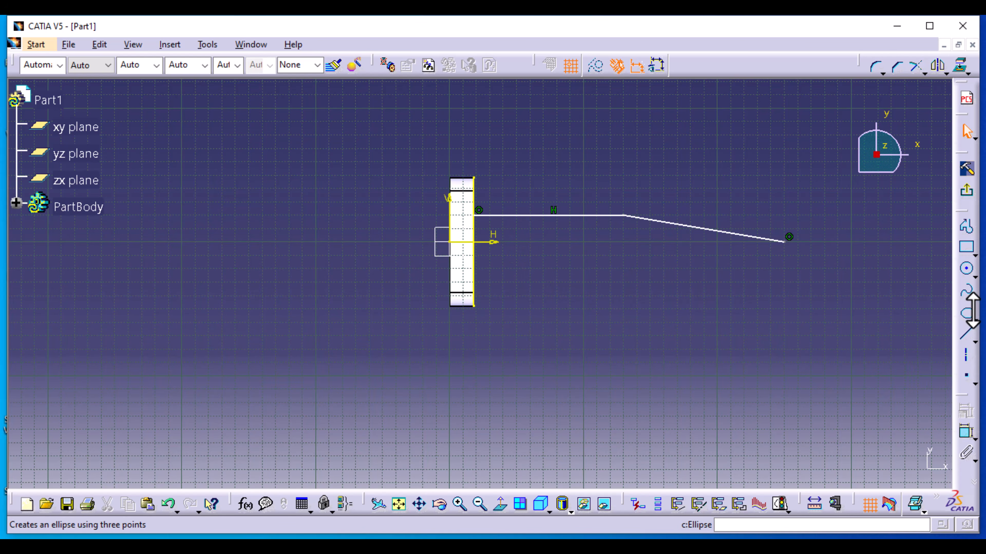
Step: Sketch a three-point arc starting with limits, about 45.5 mm in radius, from the projected edge's upper end to the horizontal line
click(973, 277)
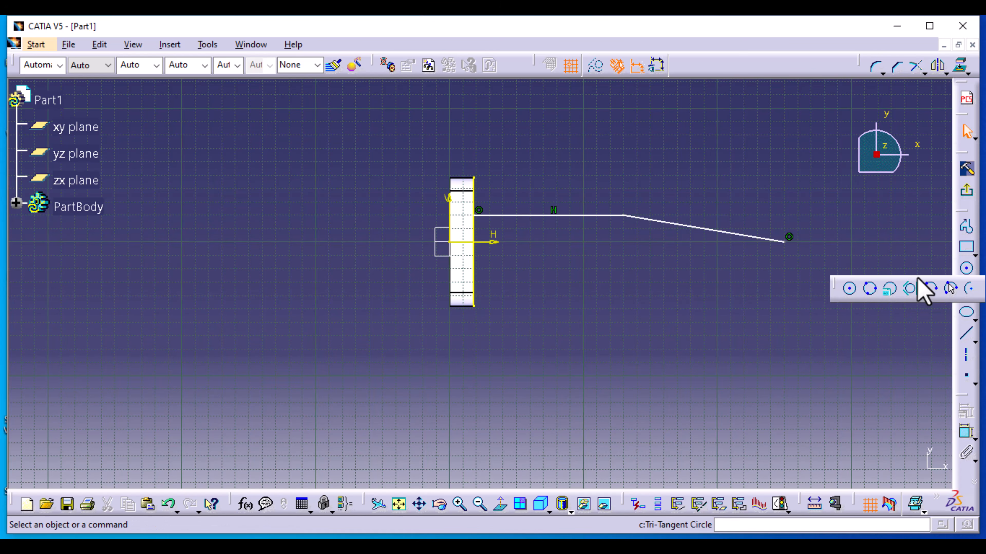
click(950, 287)
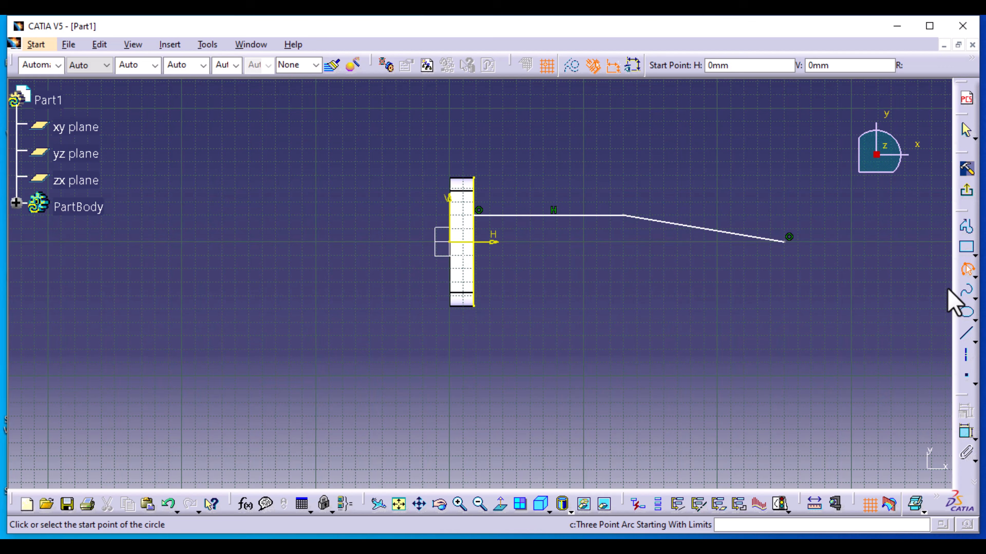
click(477, 180)
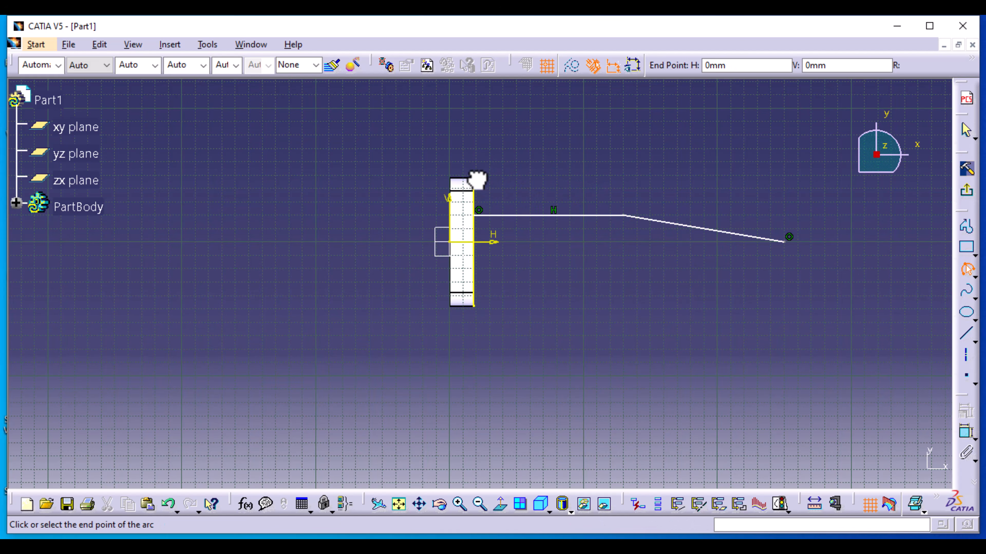
click(529, 215)
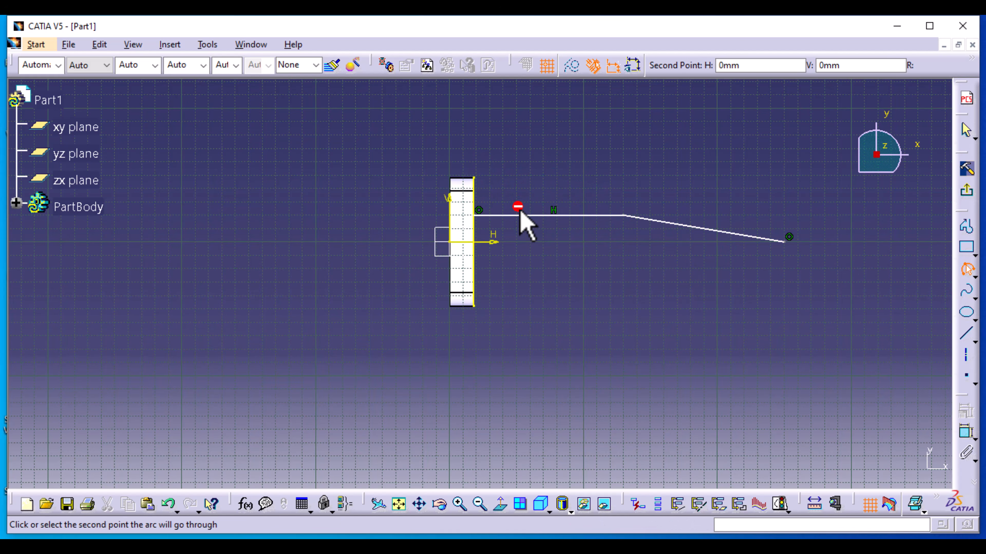
click(496, 210)
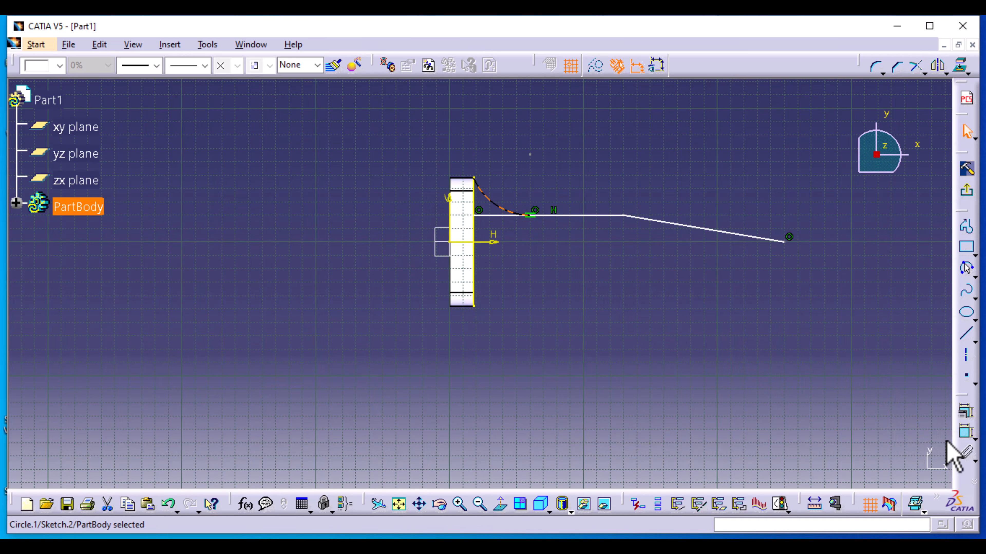
Step: Dimension the arc's radius
click(966, 433)
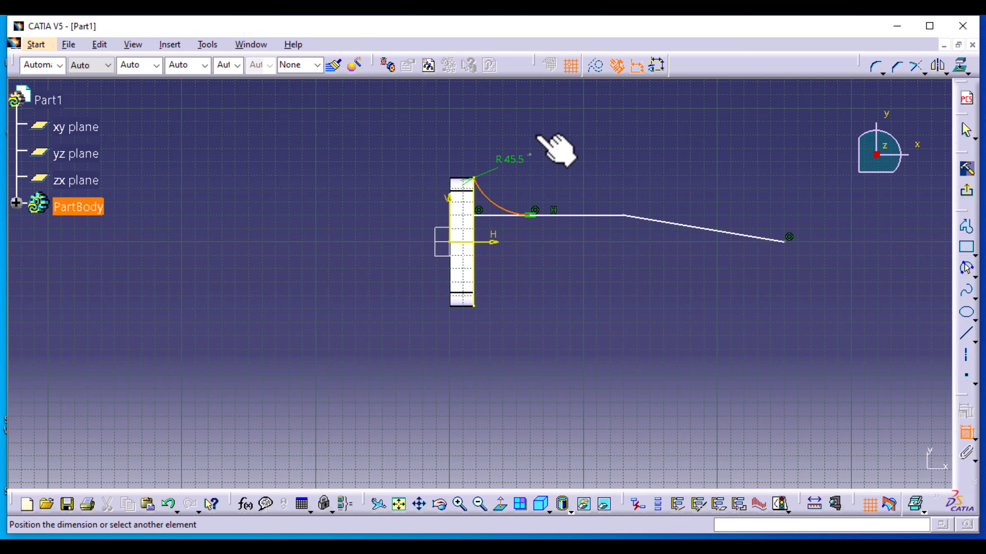
click(540, 138)
mouse_move(562, 154)
middle_down()
mouse_move(585, 378)
mouse_move(528, 312)
middle_up()
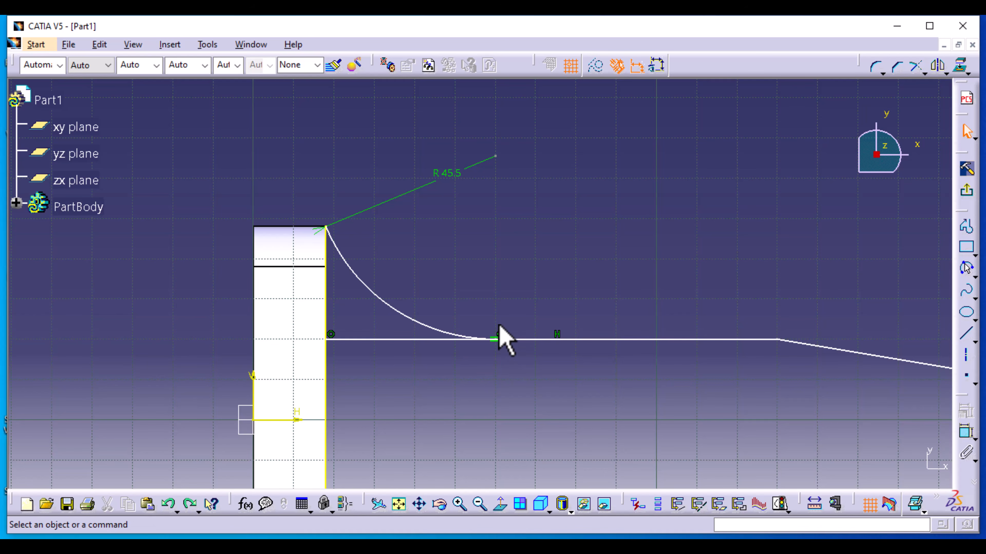
Step: Constrain the arc to be tangent to the plate's projected edge
click(328, 296)
ctrl+click(402, 310)
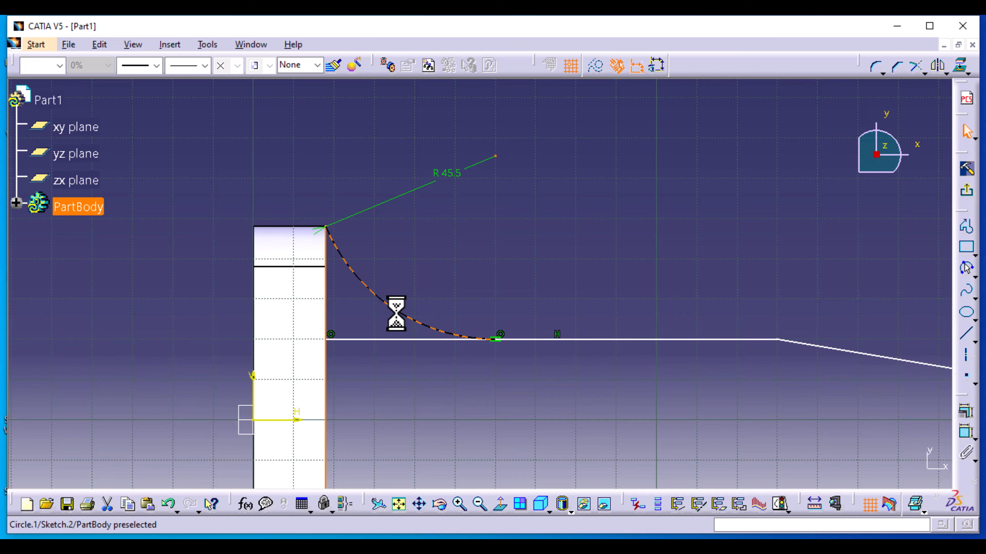
click(965, 411)
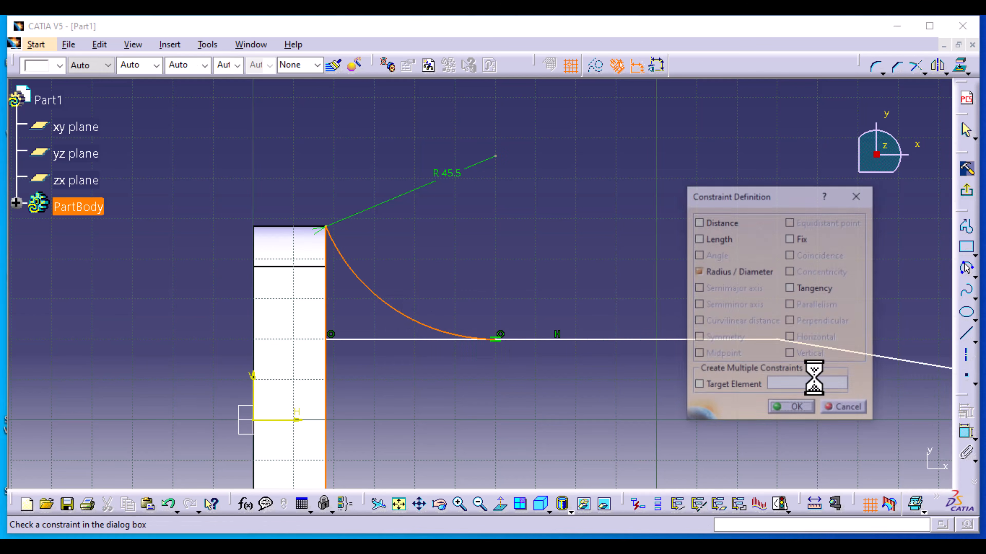
click(809, 290)
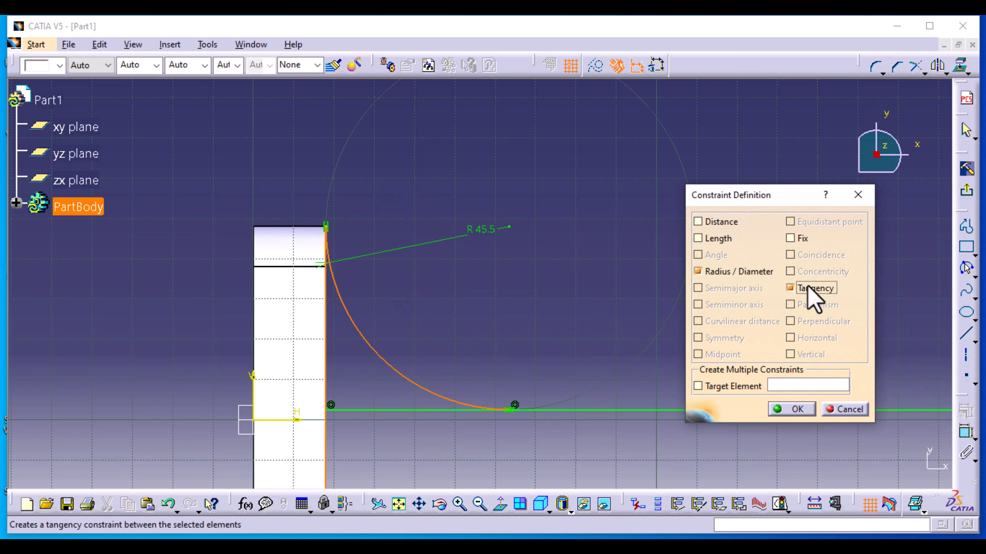
click(793, 409)
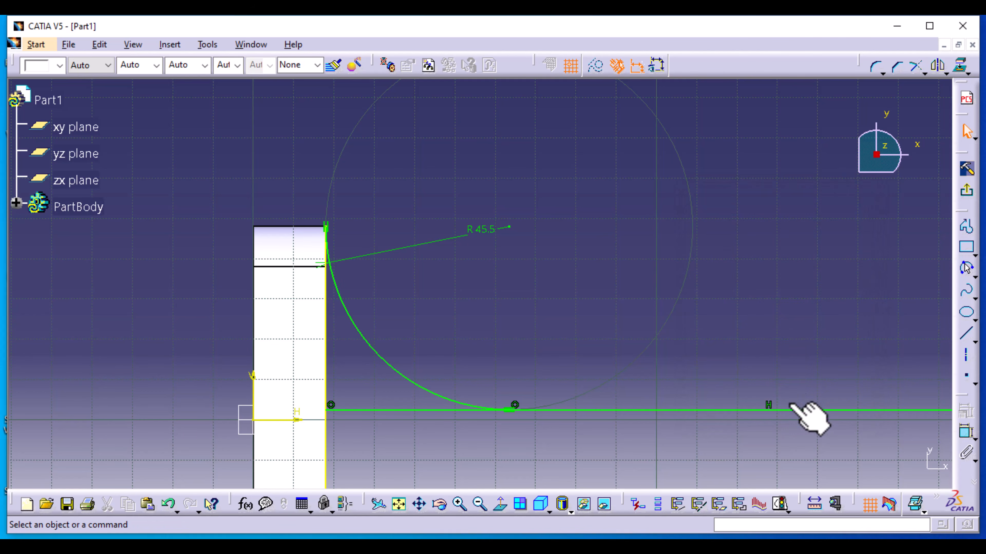
Step: Set the arc's radius to 13 mm
click(490, 235)
double_click(490, 235)
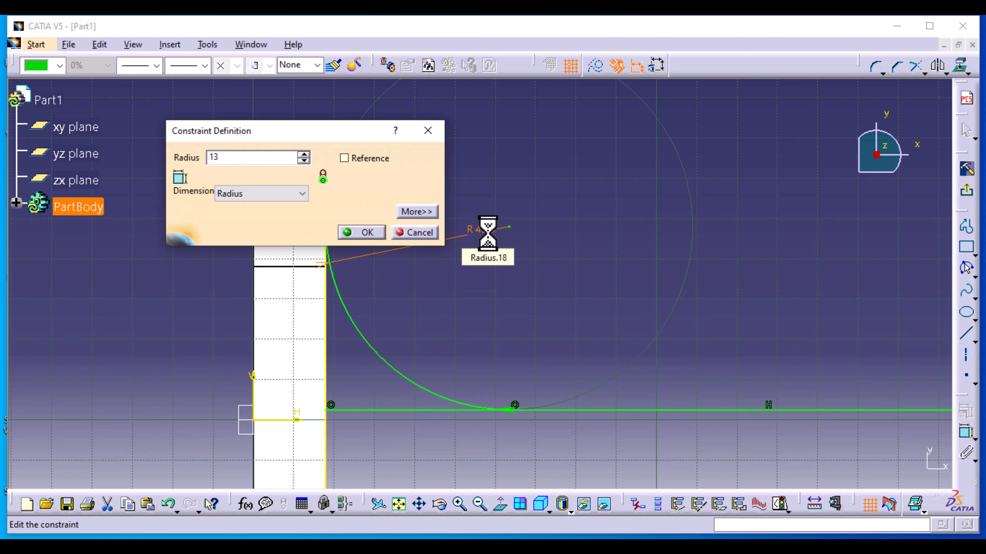
key(Return)
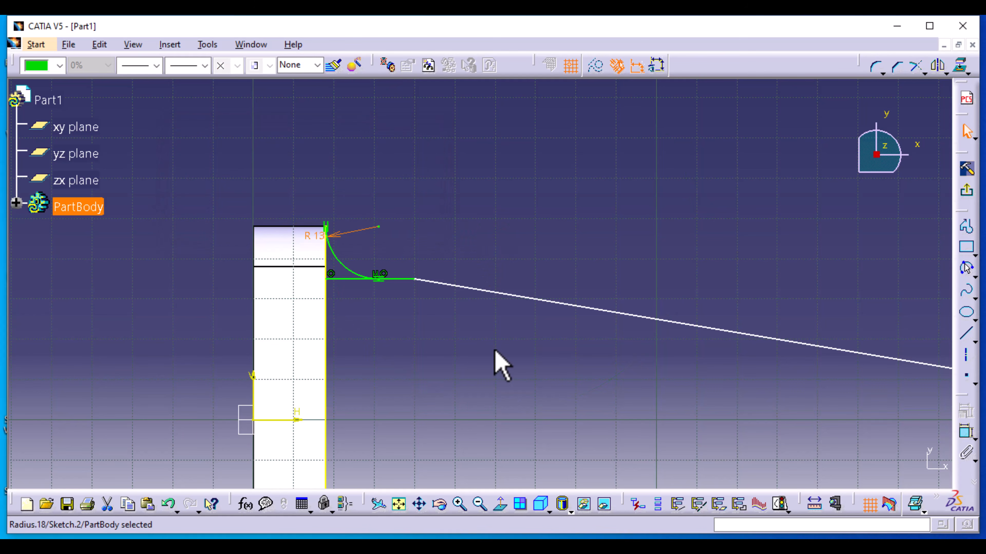
Step: Stretch the horizontal line's free end to about 132 mm from the projected edge and keep the line's horizontal constraint
mouse_move(500, 369)
middle_down()
mouse_move(495, 466)
mouse_move(482, 391)
middle_up()
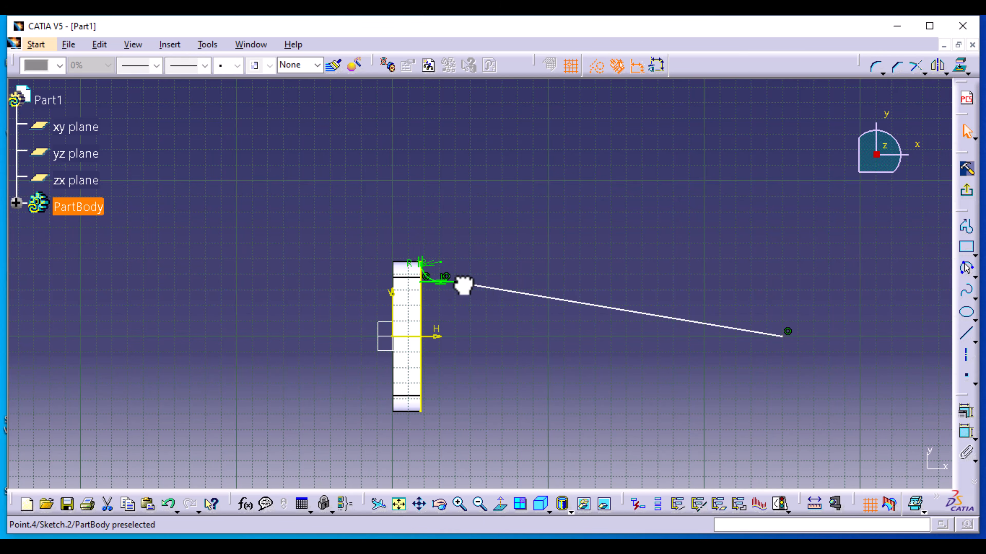
drag(453, 282, 547, 285)
click(615, 406)
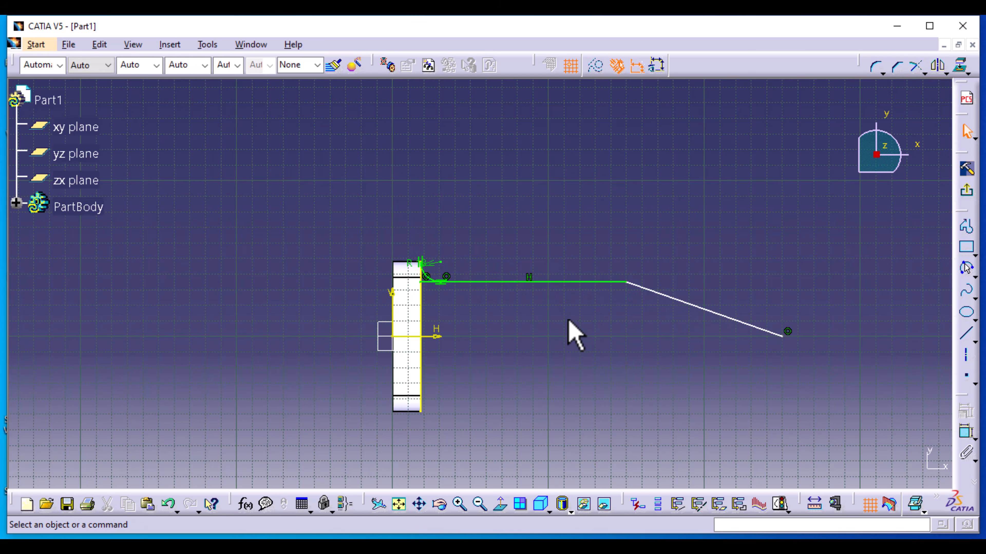
click(589, 282)
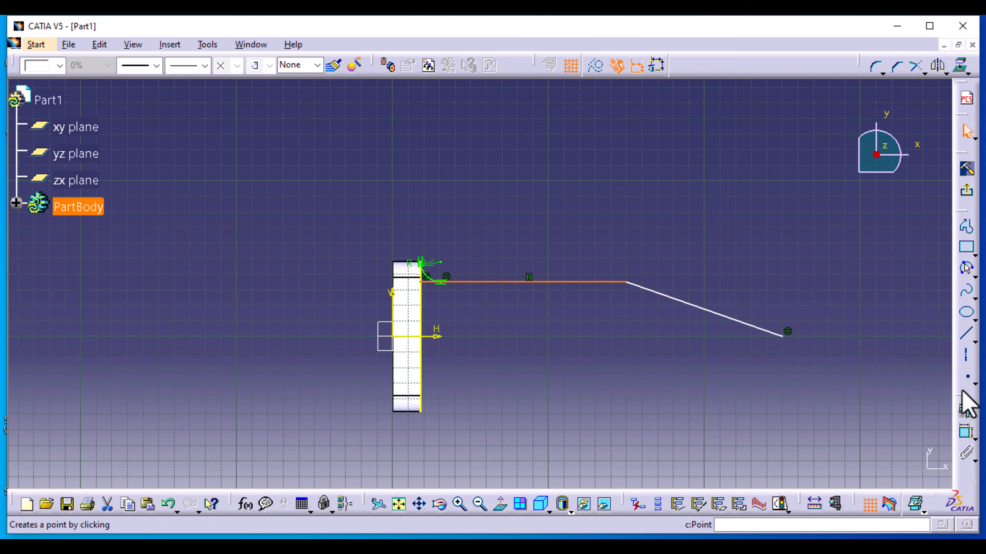
click(965, 419)
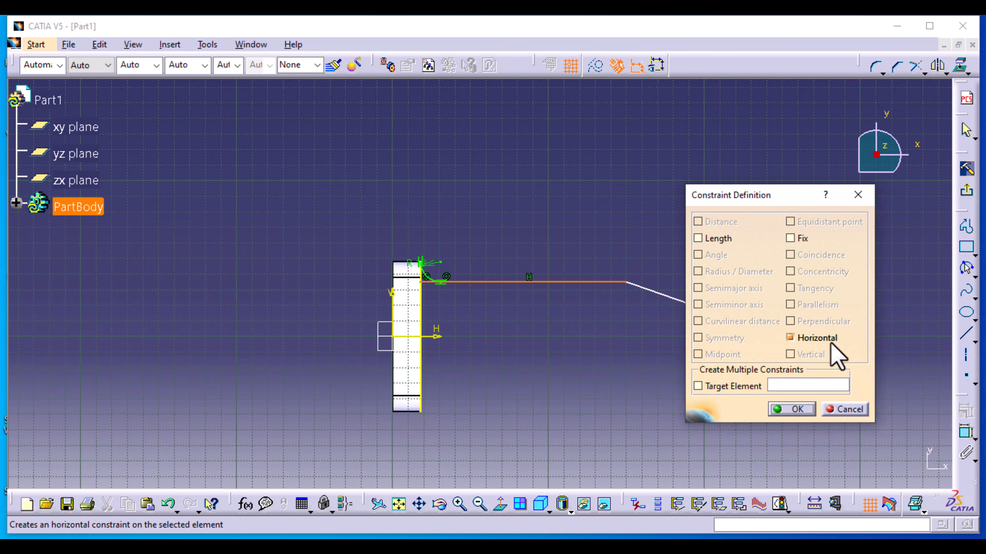
click(797, 409)
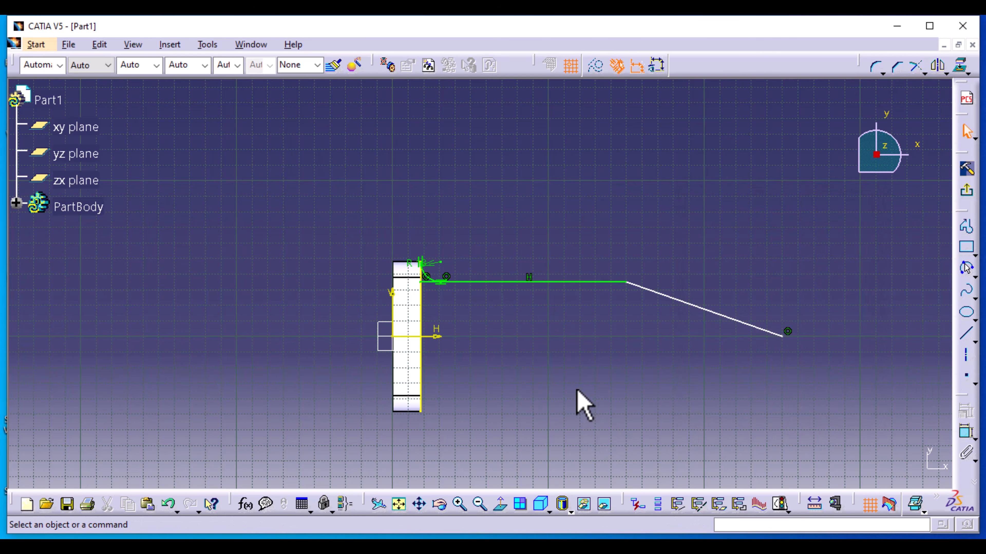
Step: Quick-trim the piece of the horizontal line between the projected edge and the arc's tangent point
middle_drag(528, 378, 494, 257)
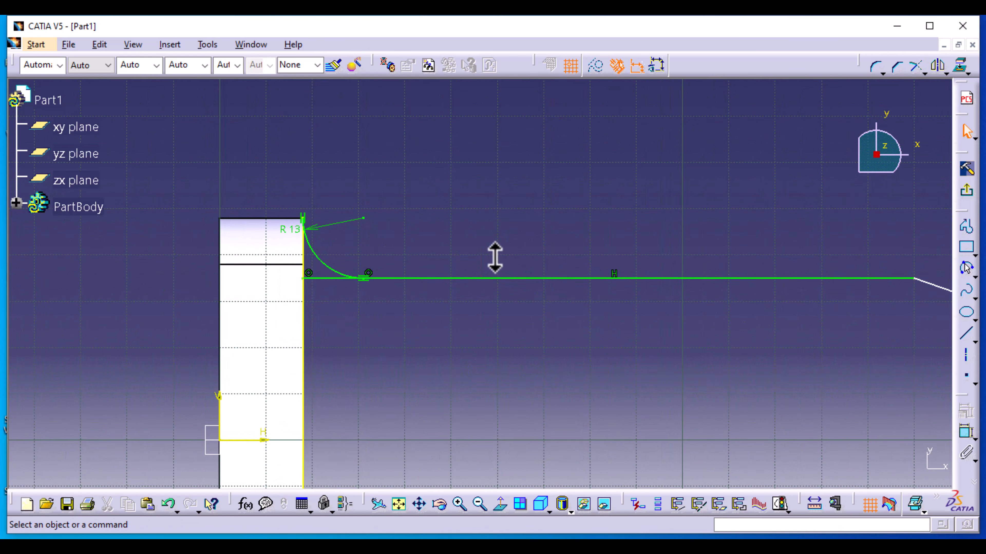
click(925, 72)
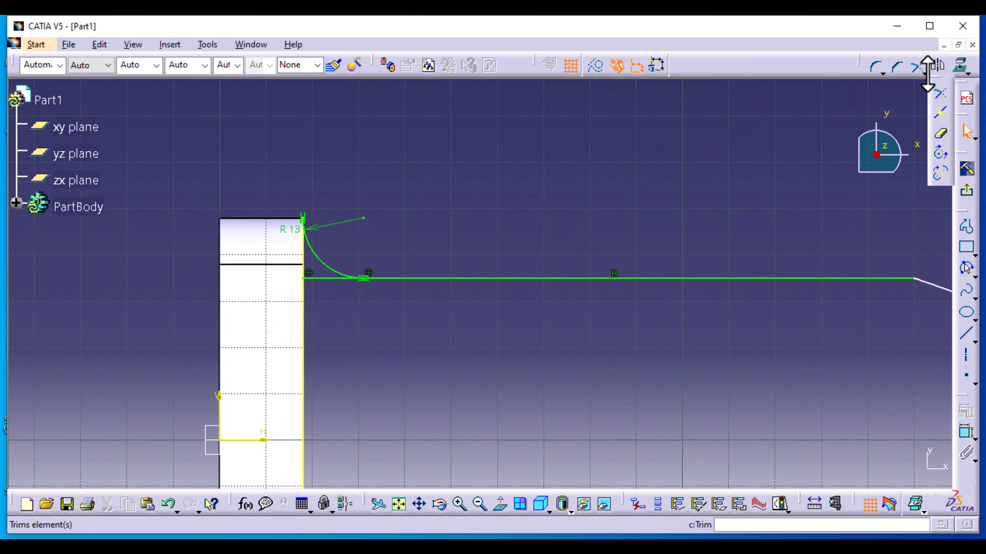
click(941, 136)
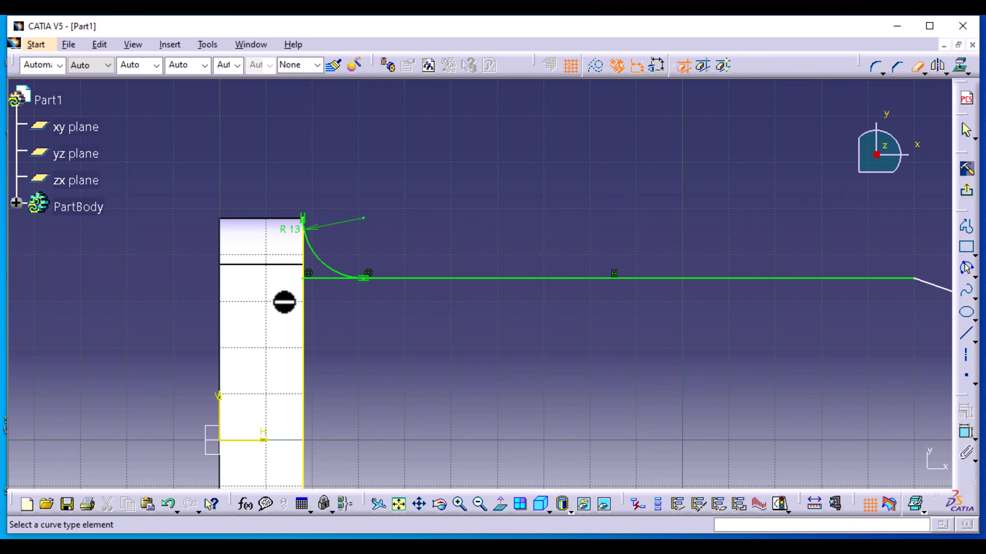
click(324, 279)
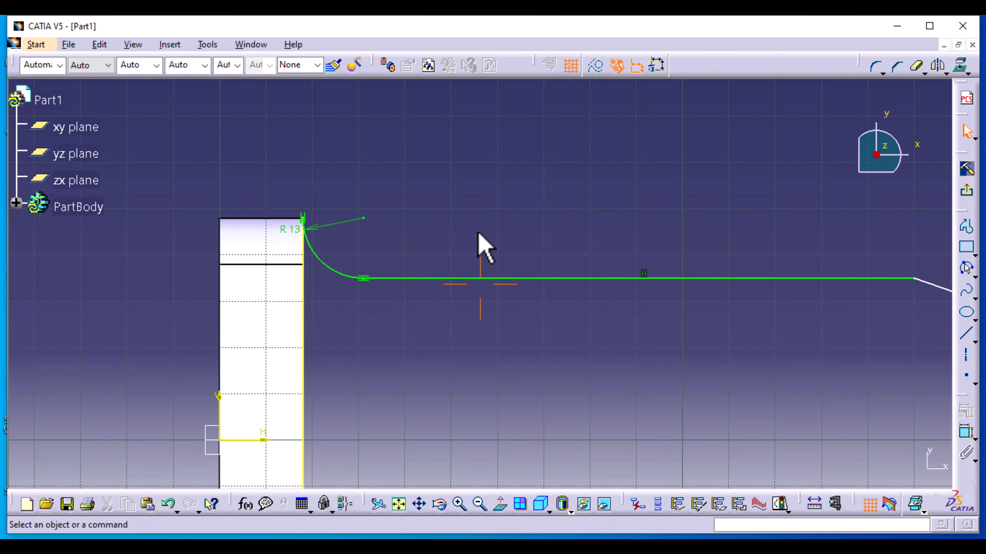
Step: Dimension the distance from the projected edge to the horizontal line's free end and set it to 60 mm
ctrl+middle_drag(485, 248, 455, 357)
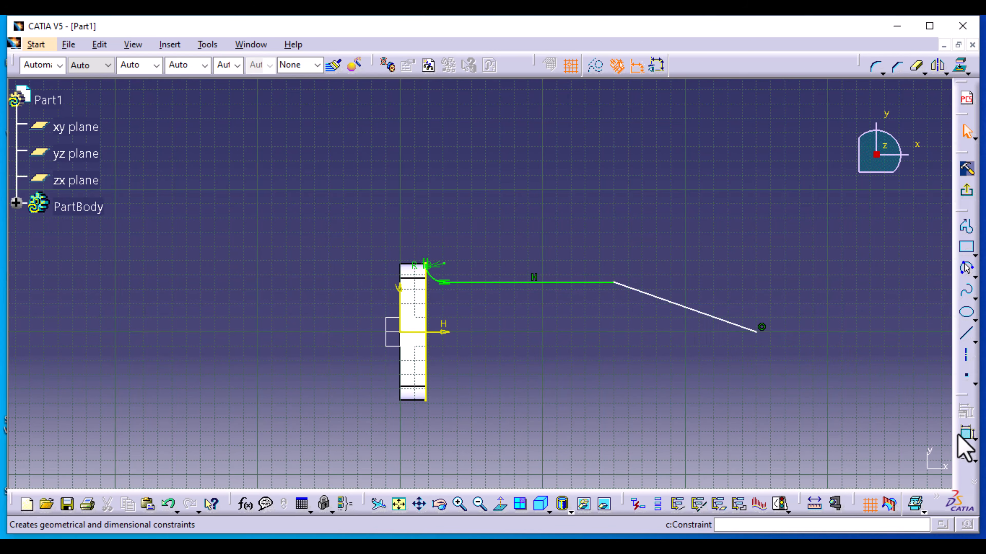
click(965, 437)
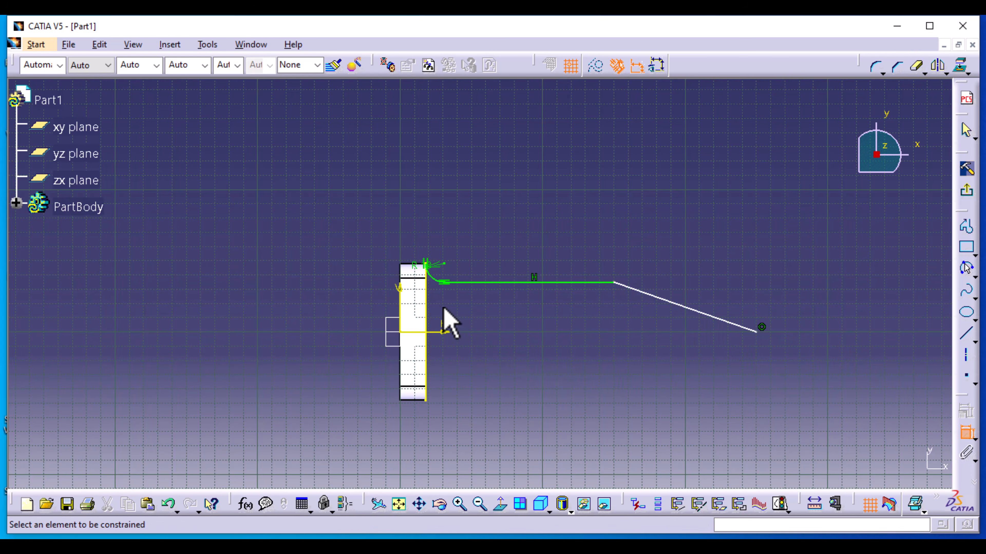
click(427, 328)
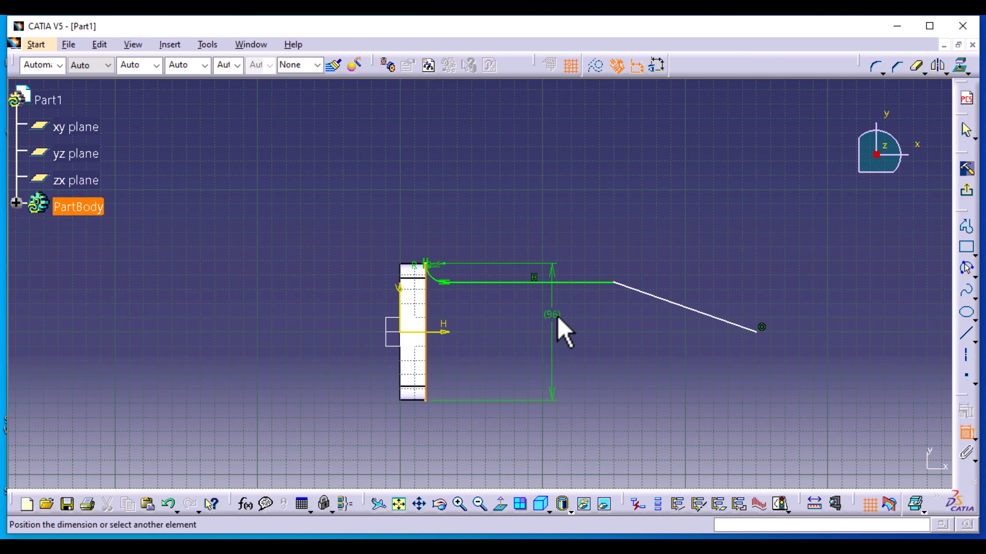
click(616, 283)
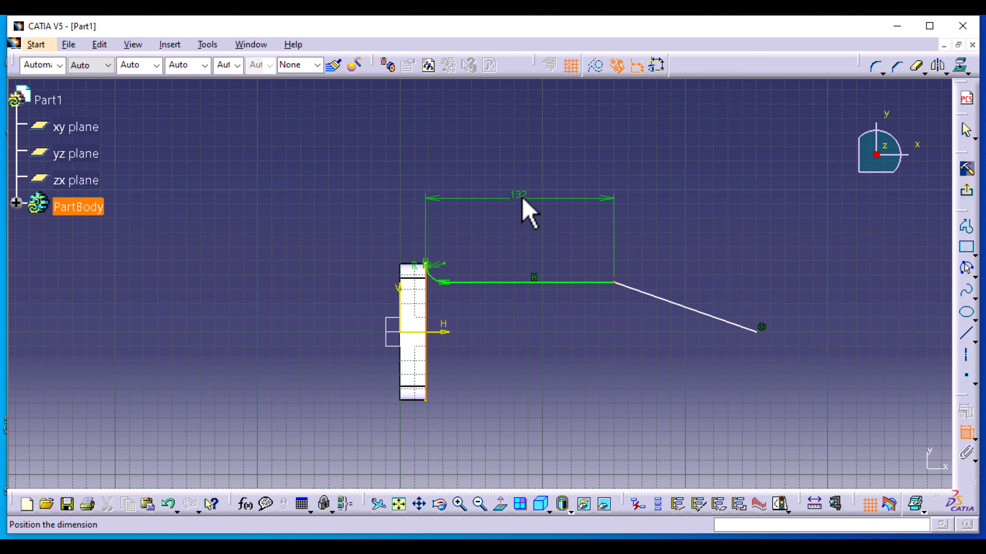
click(534, 198)
double_click(531, 196)
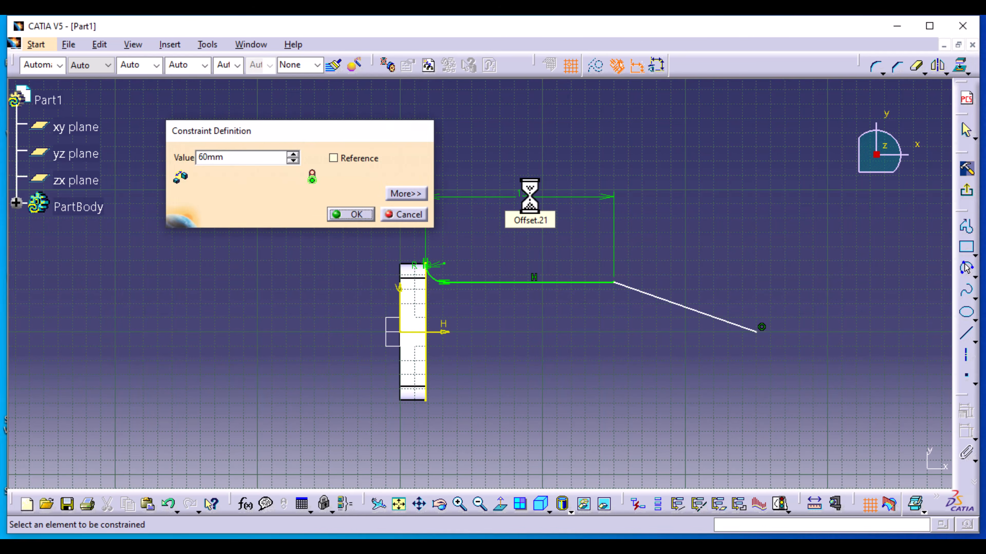
key(Return)
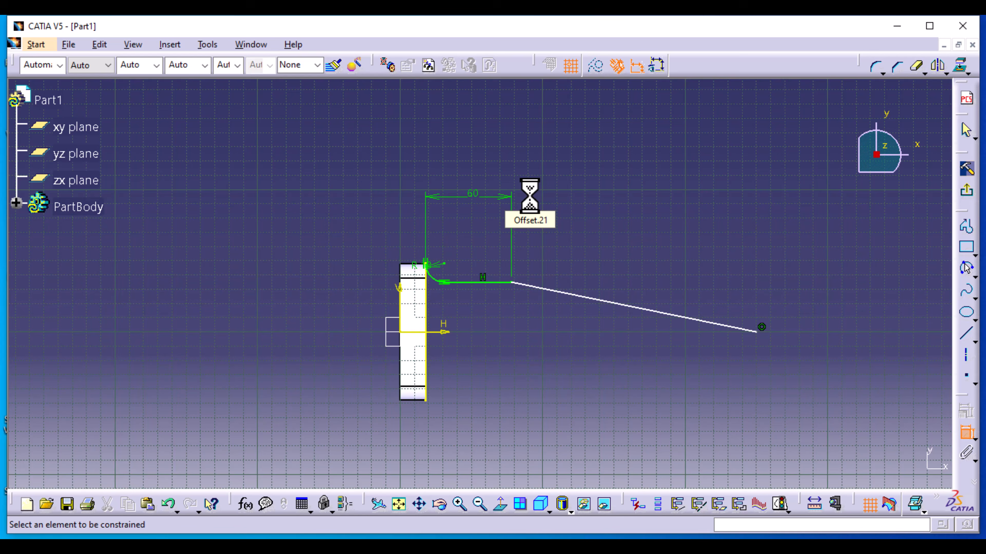
Step: Move the sloping line's lower end along the horizontal axis to about H 150 mm
click(755, 332)
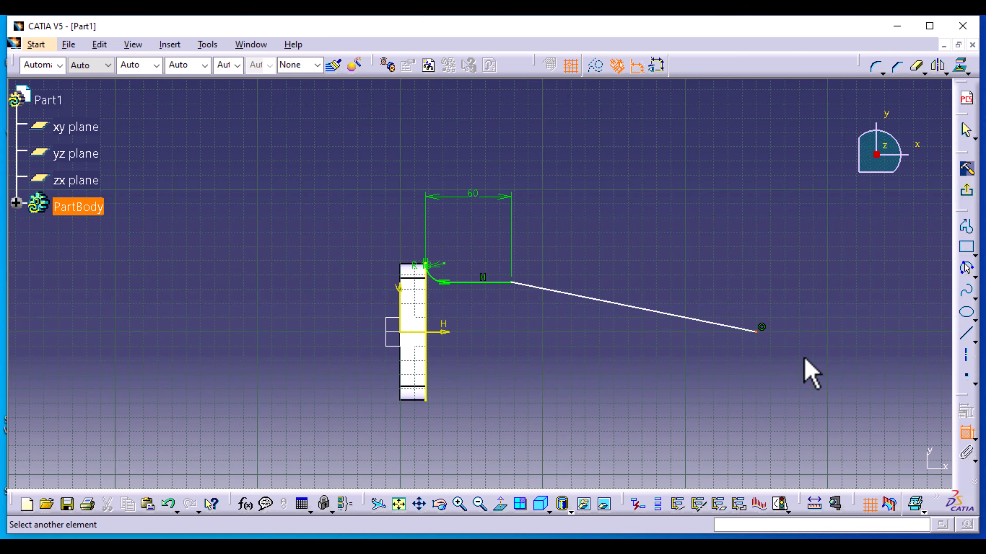
click(967, 433)
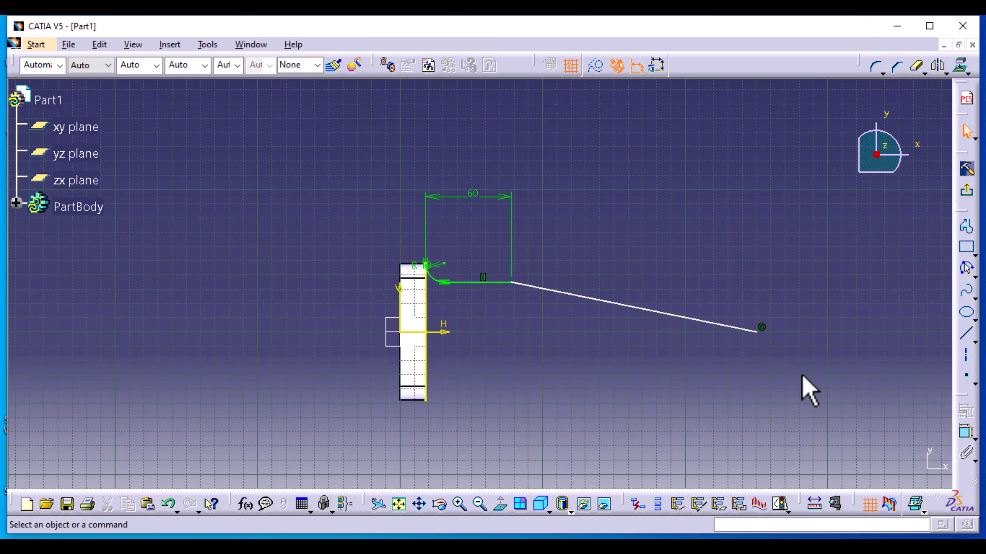
drag(757, 333, 619, 329)
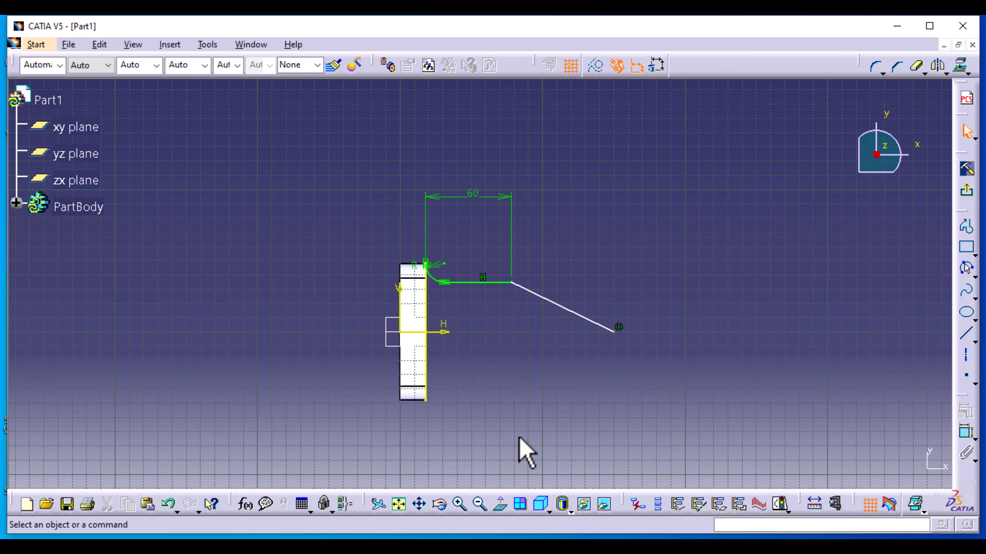
Step: Mirror the arc, the horizontal line and the sloping line about the sketch's horizontal axis
click(431, 276)
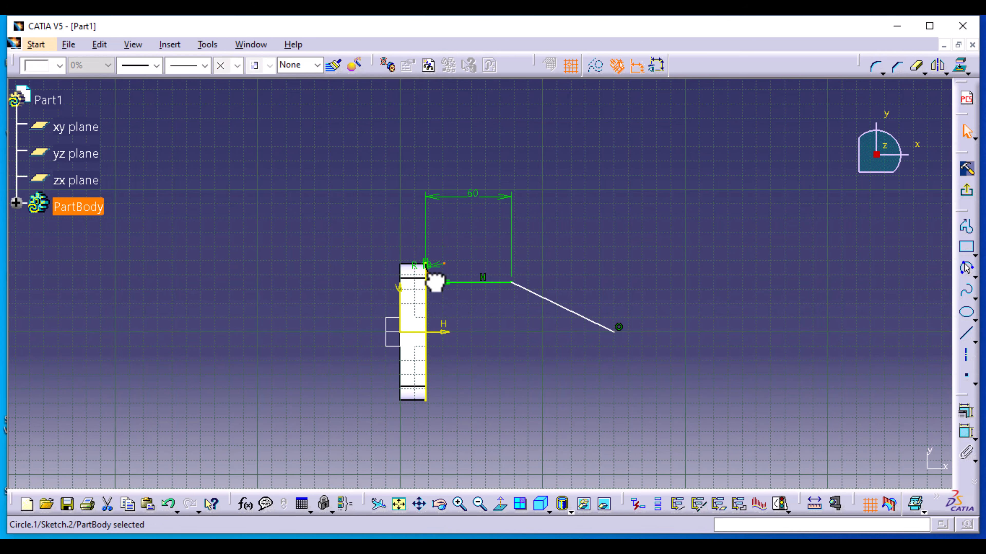
ctrl+click(498, 283)
ctrl+click(528, 291)
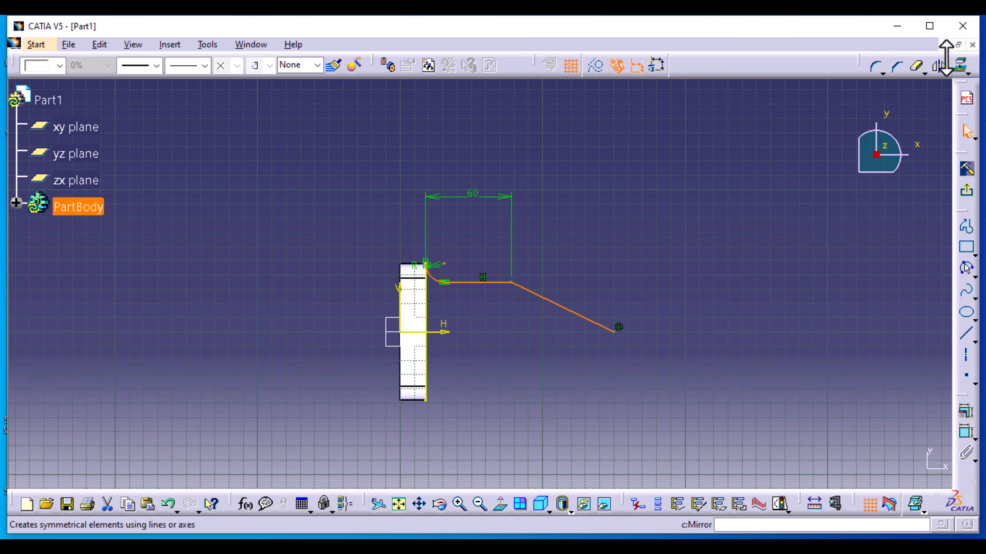
click(939, 67)
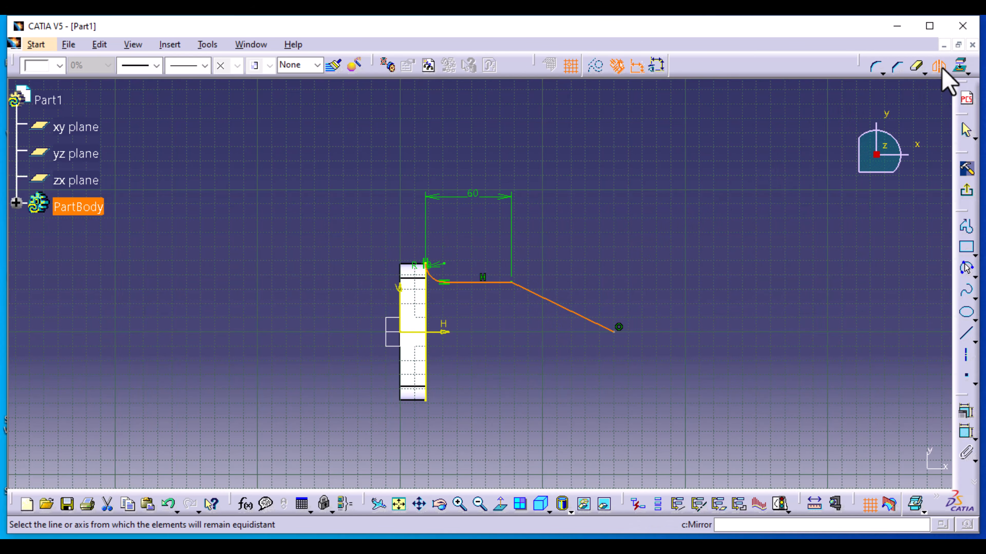
click(443, 332)
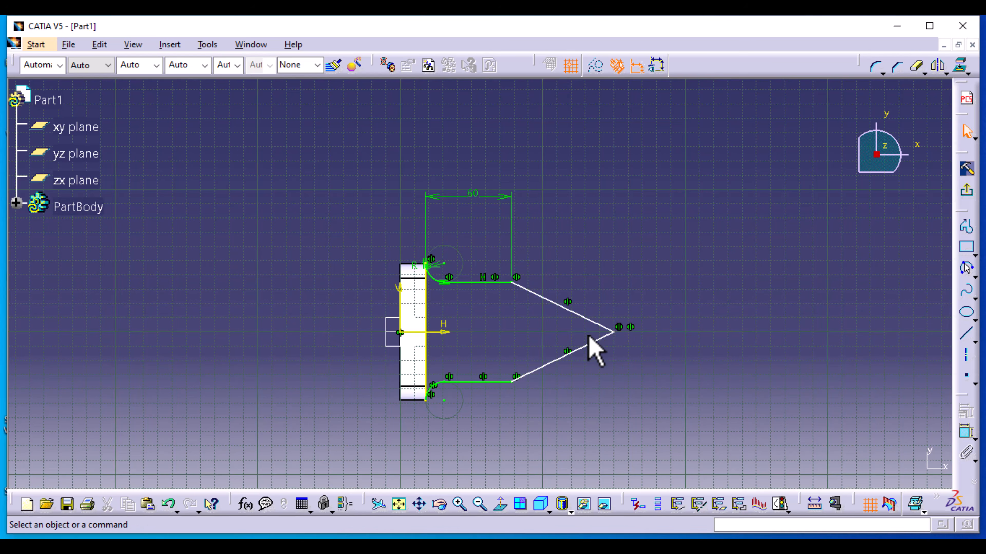
Step: Round the tip where the two sloping lines meet with a corner and set its radius to 18 mm
click(874, 72)
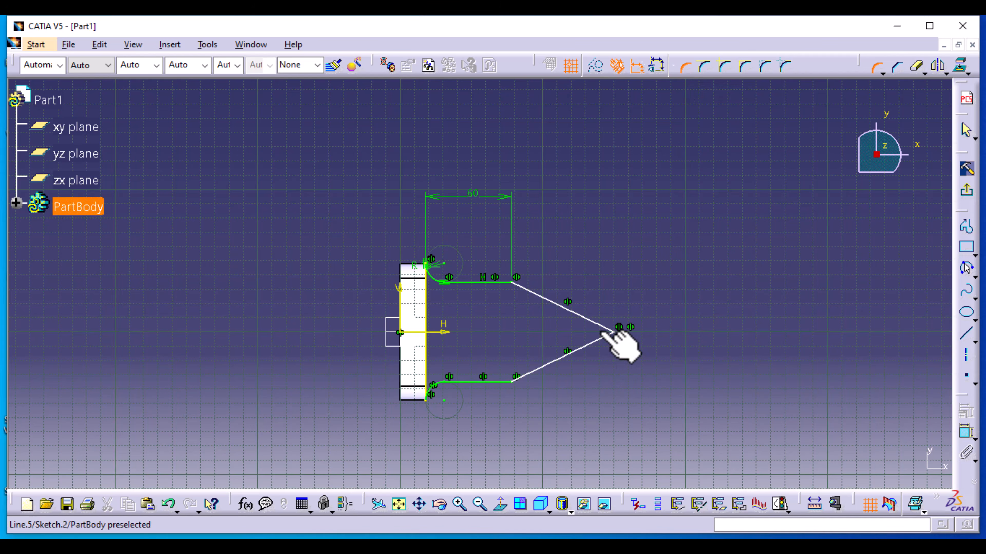
click(615, 332)
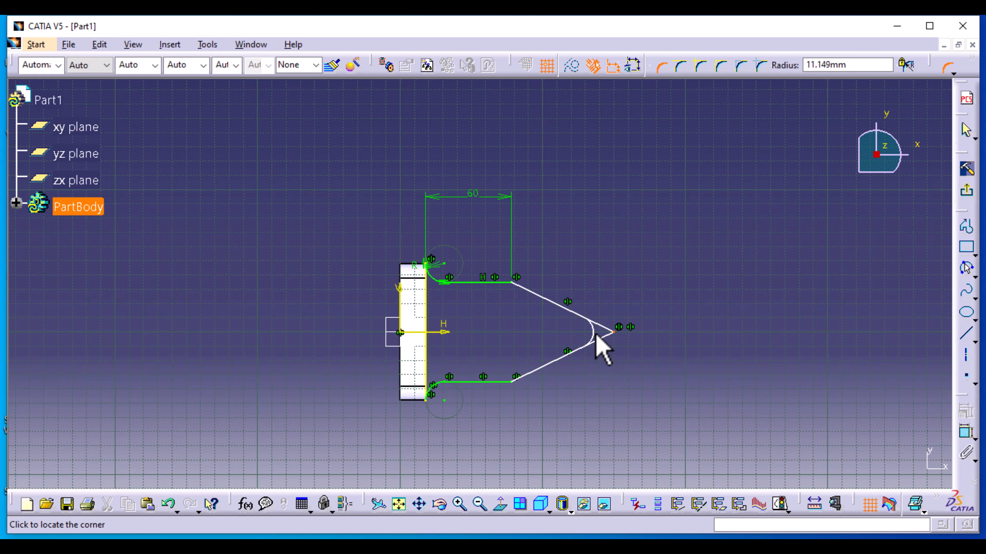
click(595, 336)
drag(615, 329, 675, 331)
double_click(673, 330)
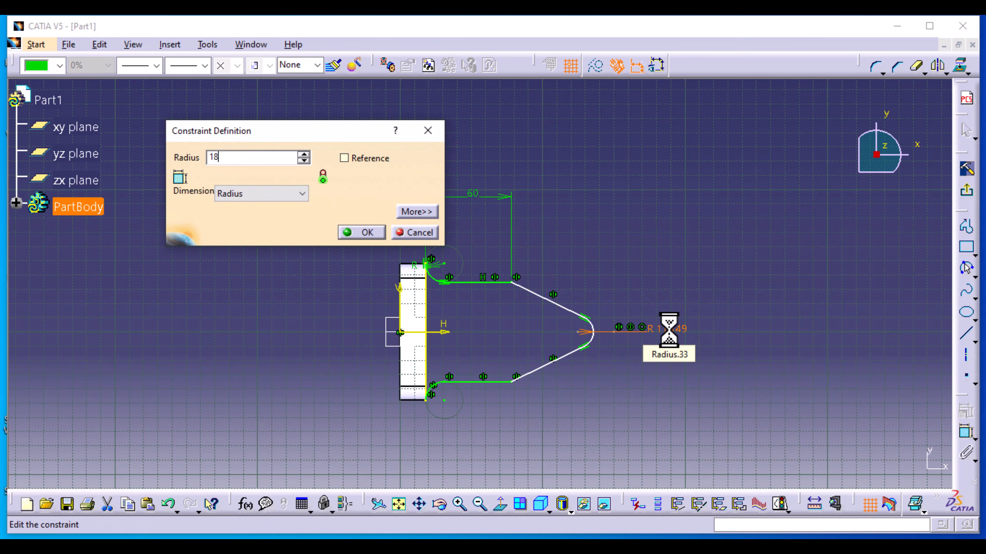
text(18)
key(Return)
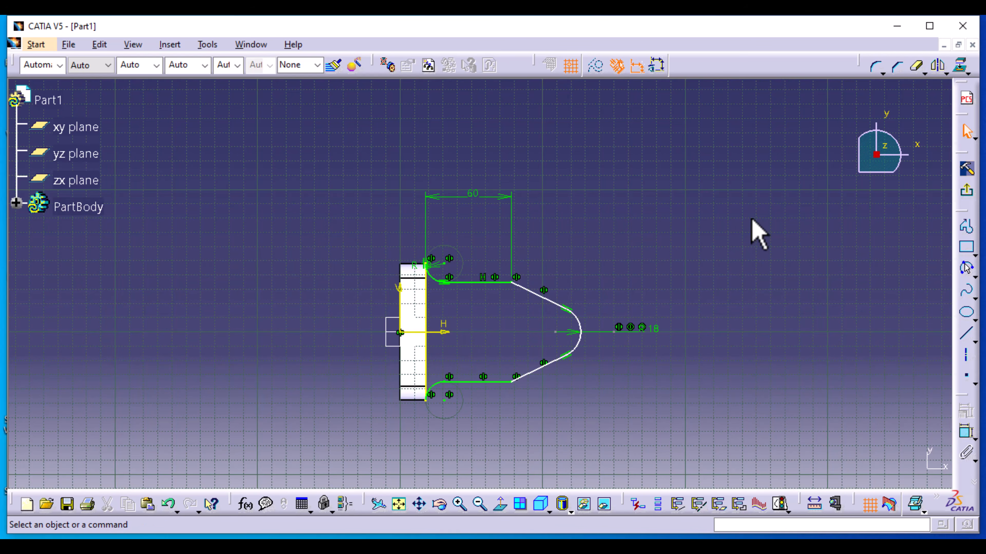
Step: Dimension the distance from the tip arc's centre to the projected plate edge and set it to 120 mm
click(964, 434)
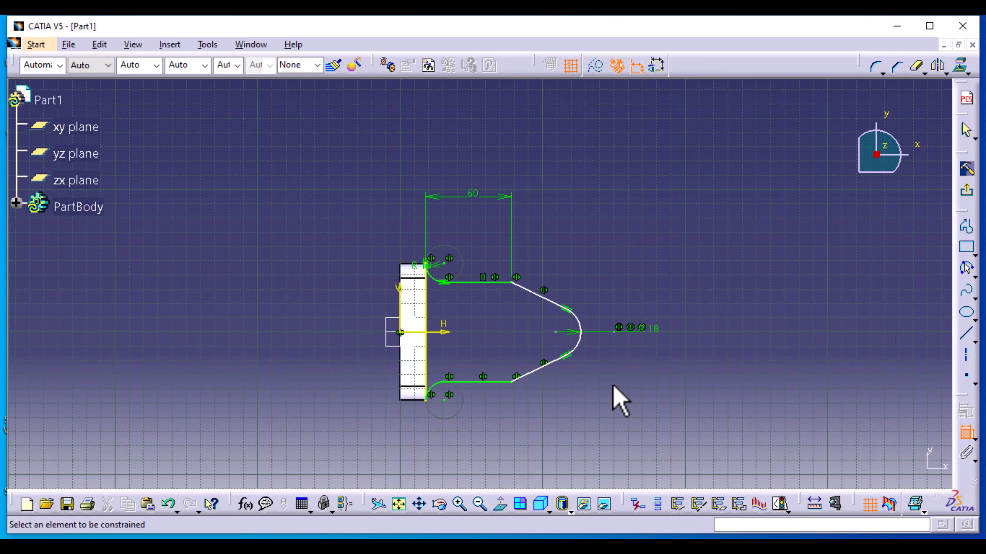
click(556, 332)
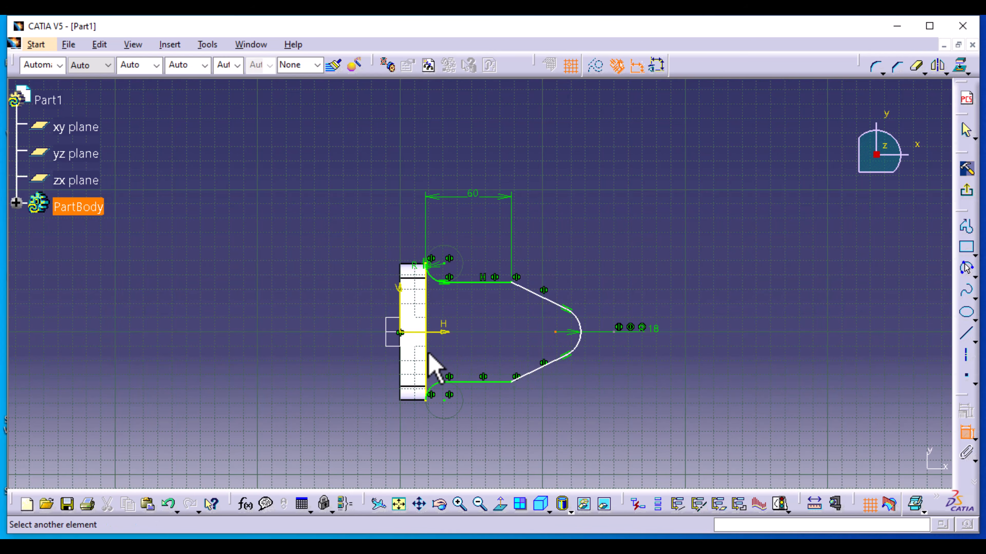
click(426, 361)
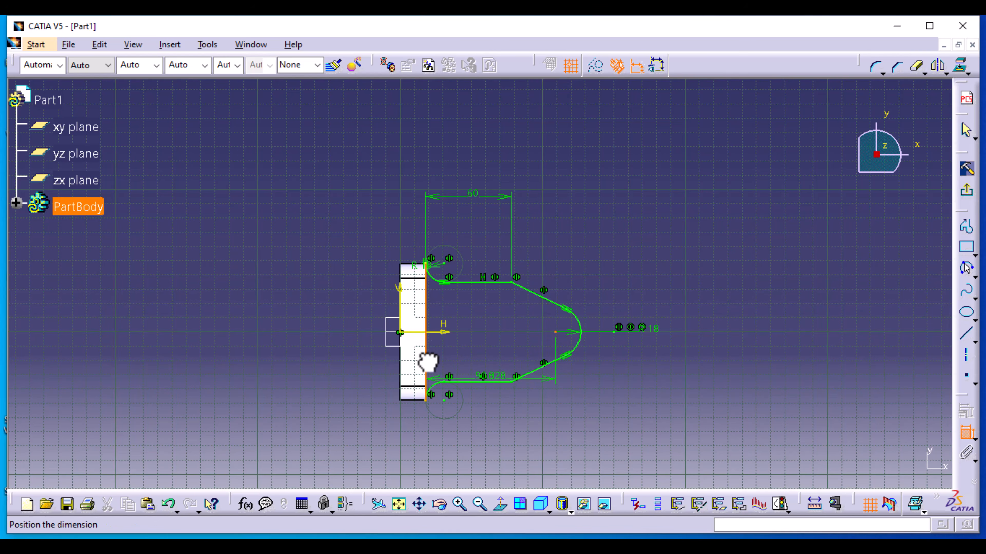
click(504, 155)
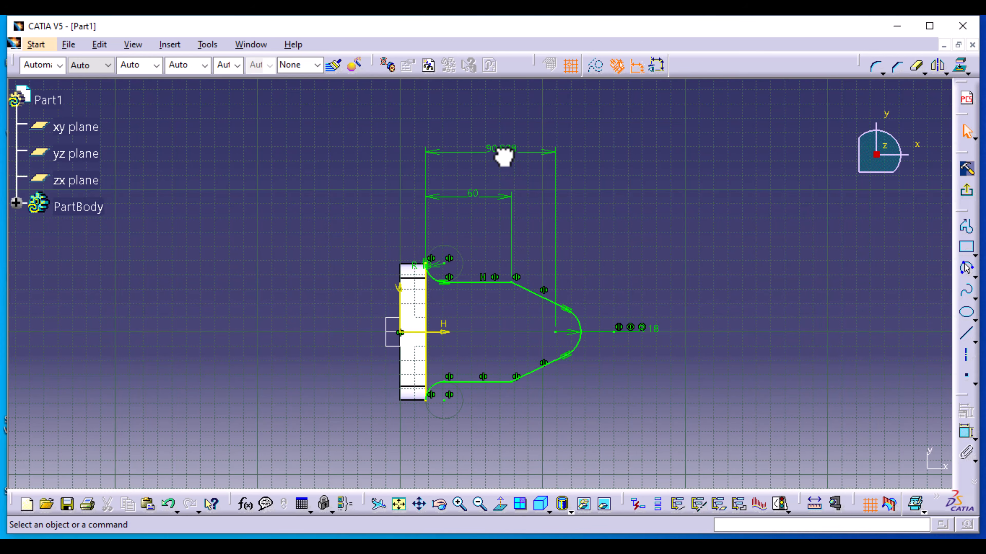
double_click(503, 154)
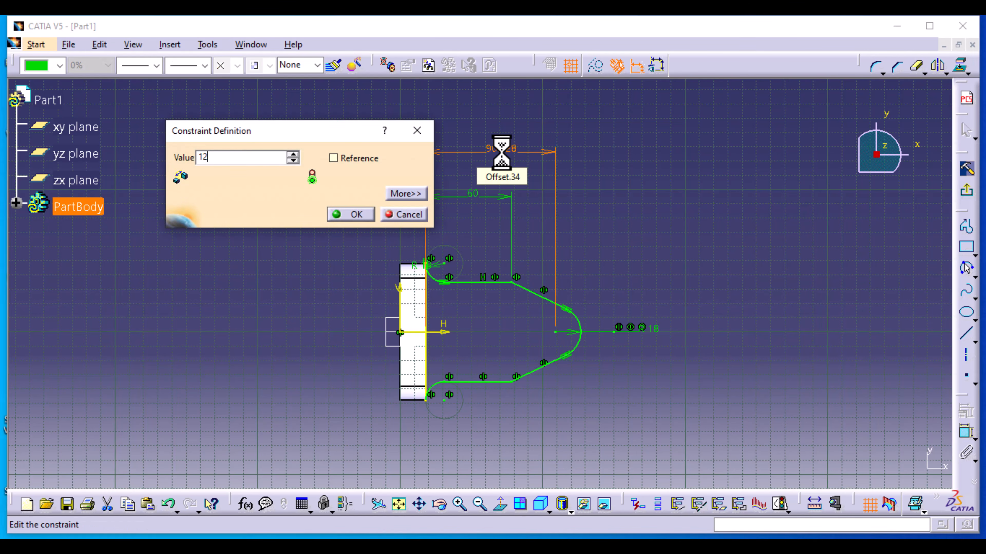
key(Return)
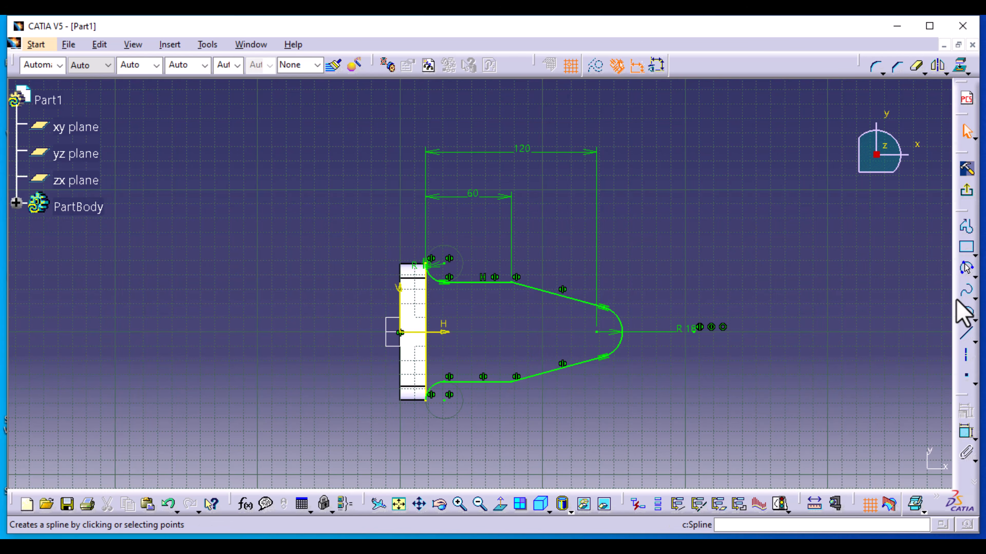
Step: Sketch a circle centred on the tip arc's centre point and set its diameter to 16 mm
click(971, 273)
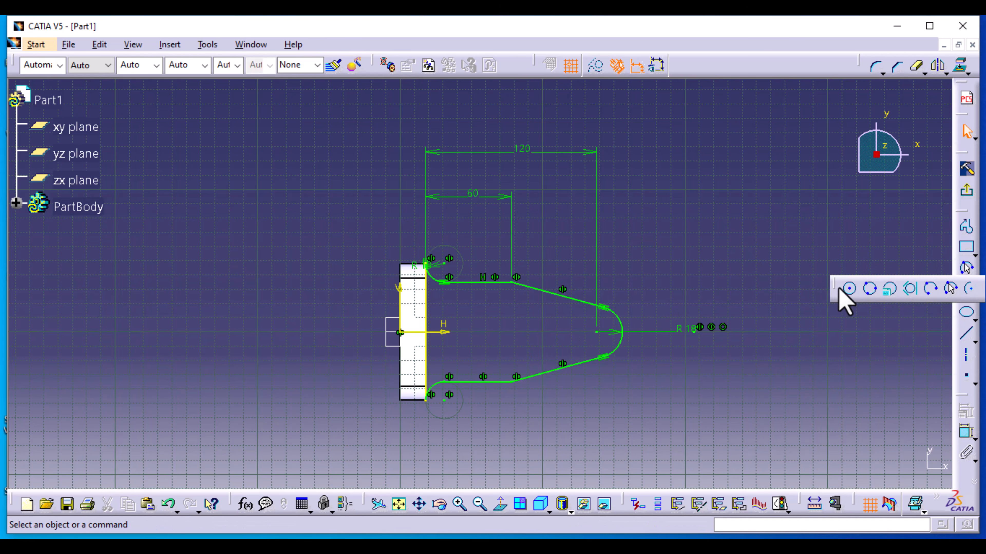
click(850, 291)
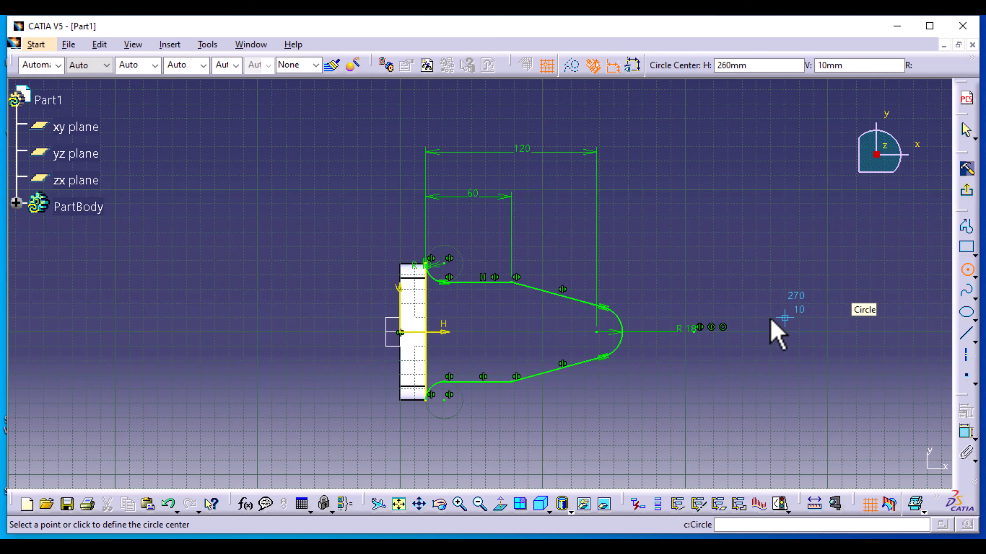
click(597, 333)
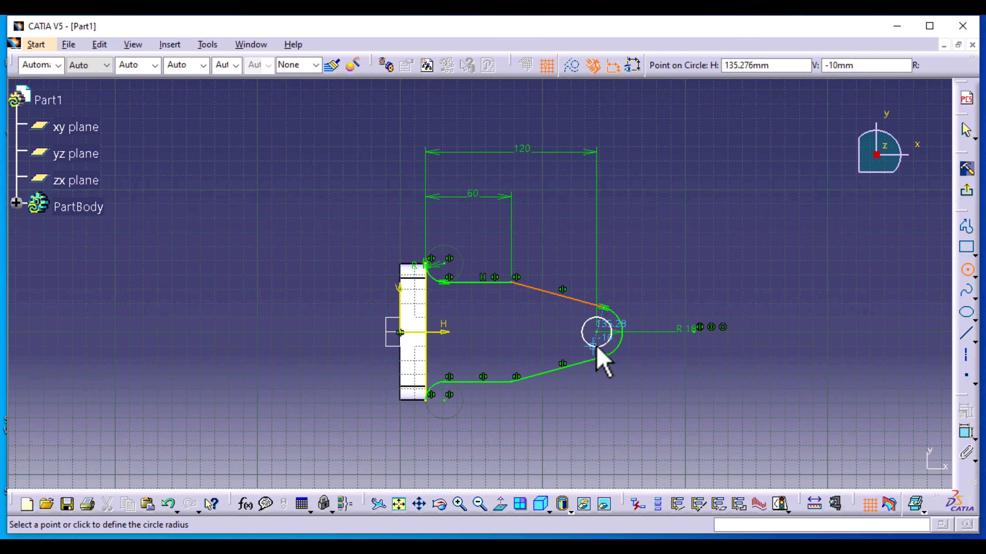
click(596, 347)
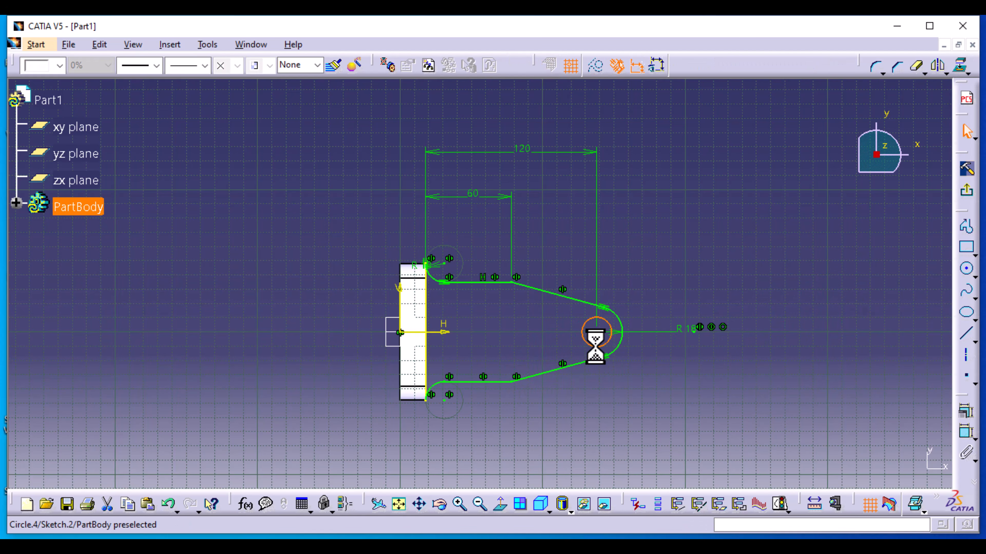
click(966, 433)
click(652, 251)
double_click(650, 249)
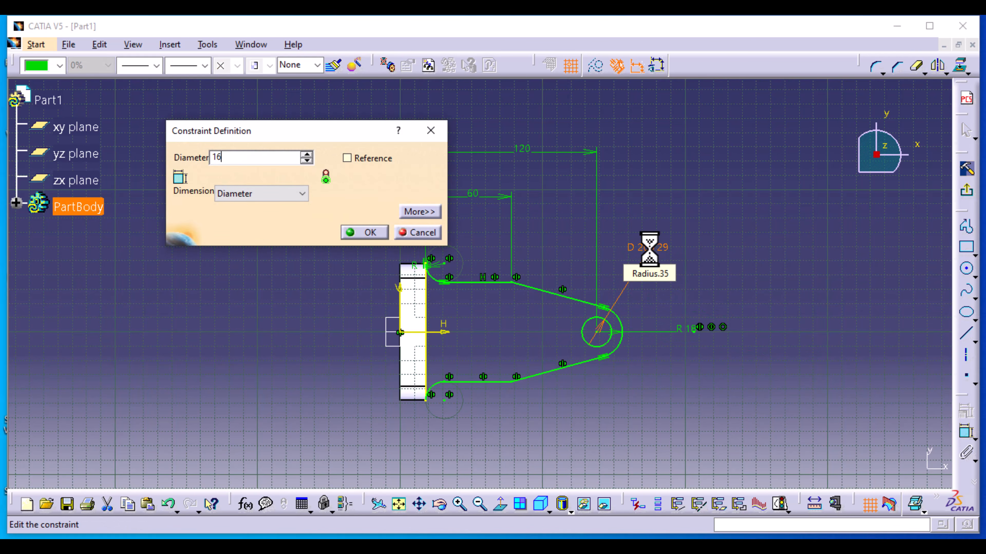
key(Return)
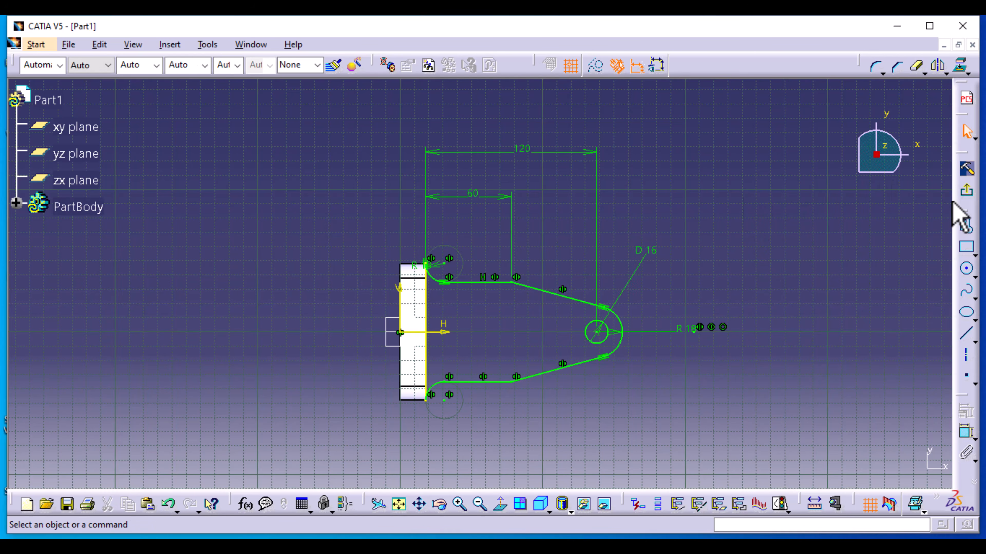
Step: Finish the arm sketch and pad its profile upward with a length of 18 mm
click(968, 193)
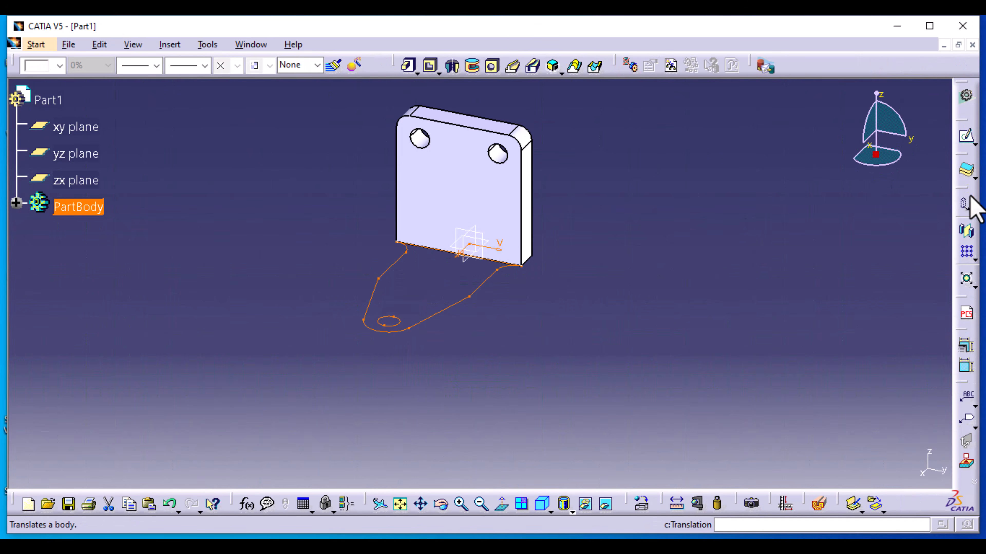
click(409, 67)
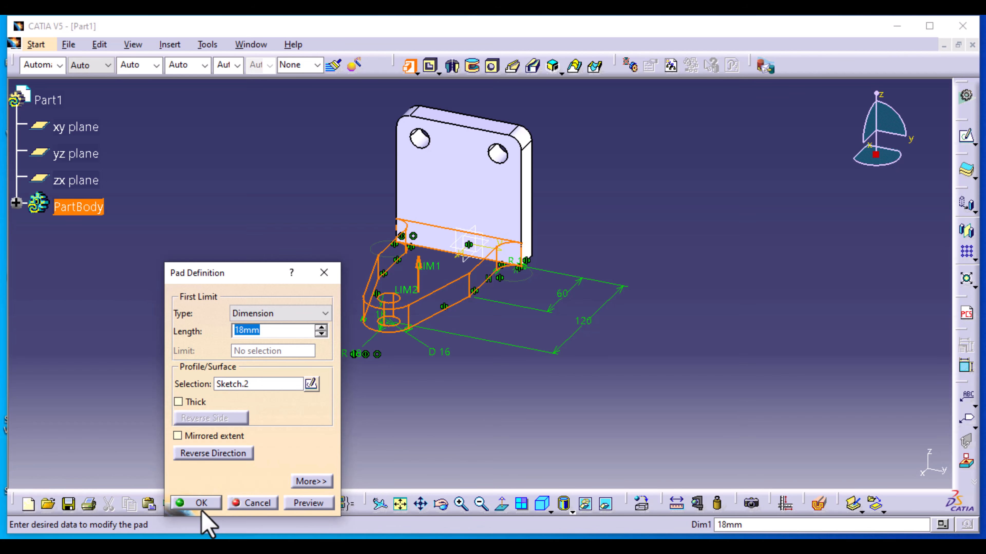
click(208, 506)
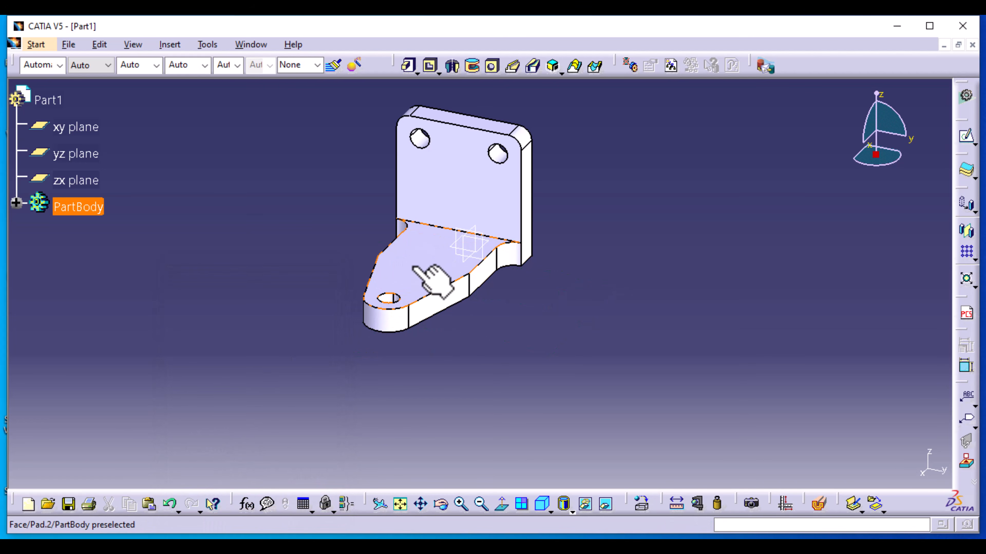
Step: Start a sketch on the arm's upper face and draw a circle centred on the horizontal axis at H 70 mm
click(421, 266)
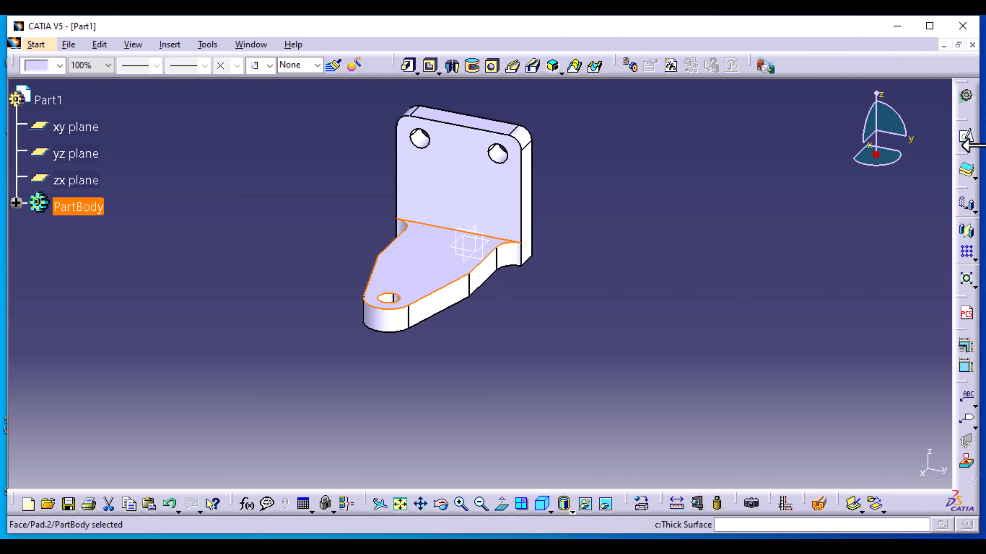
click(967, 136)
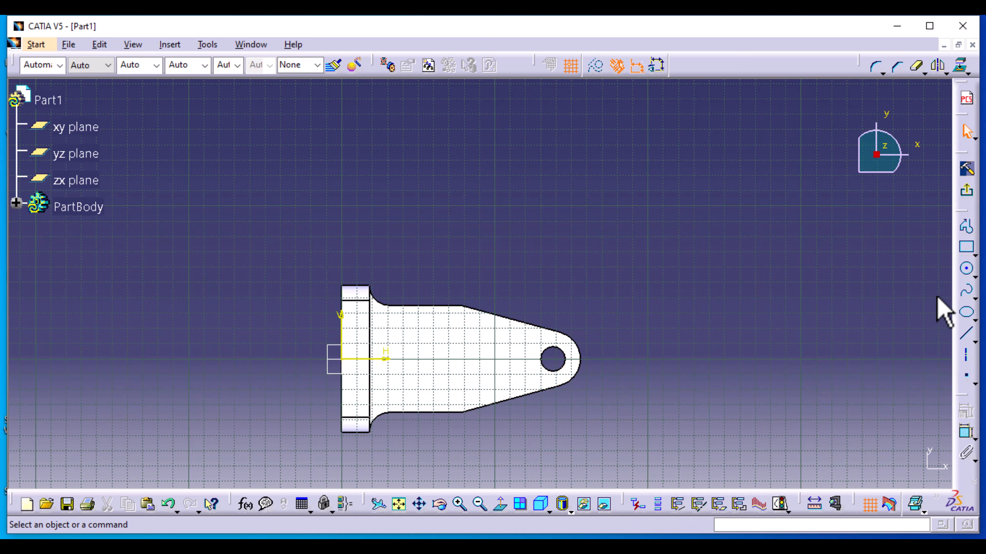
click(966, 269)
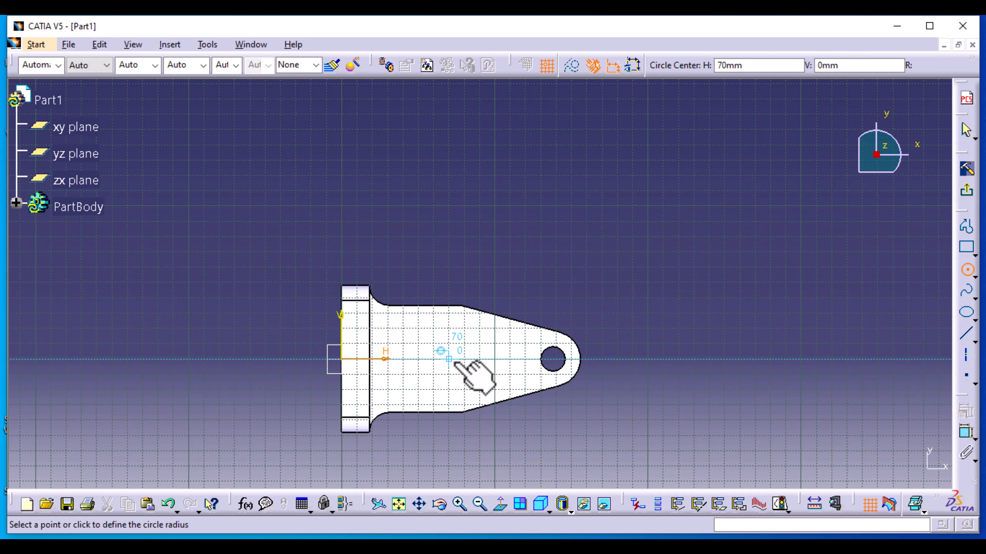
click(473, 366)
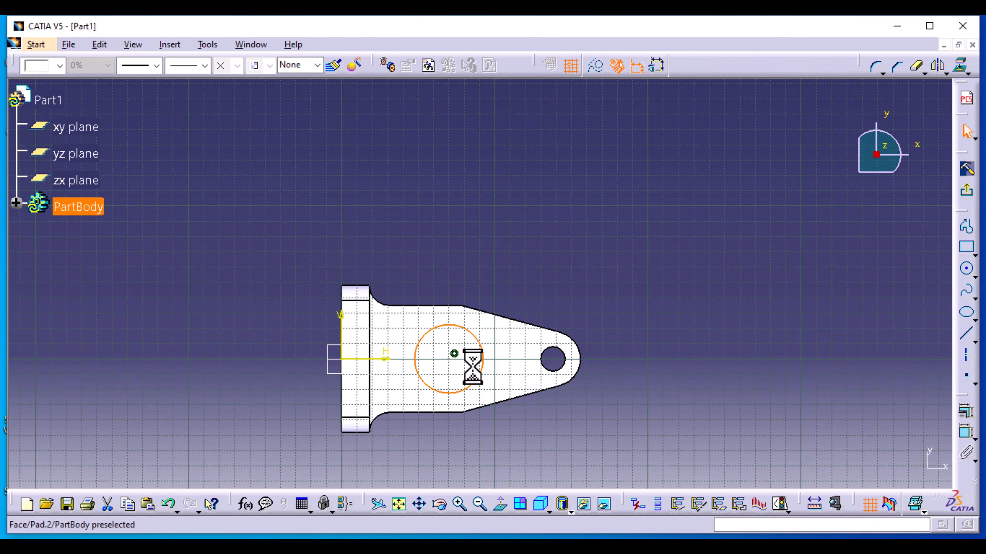
Step: Dimension the new circle's diameter and set it to 50 mm
click(957, 433)
click(573, 249)
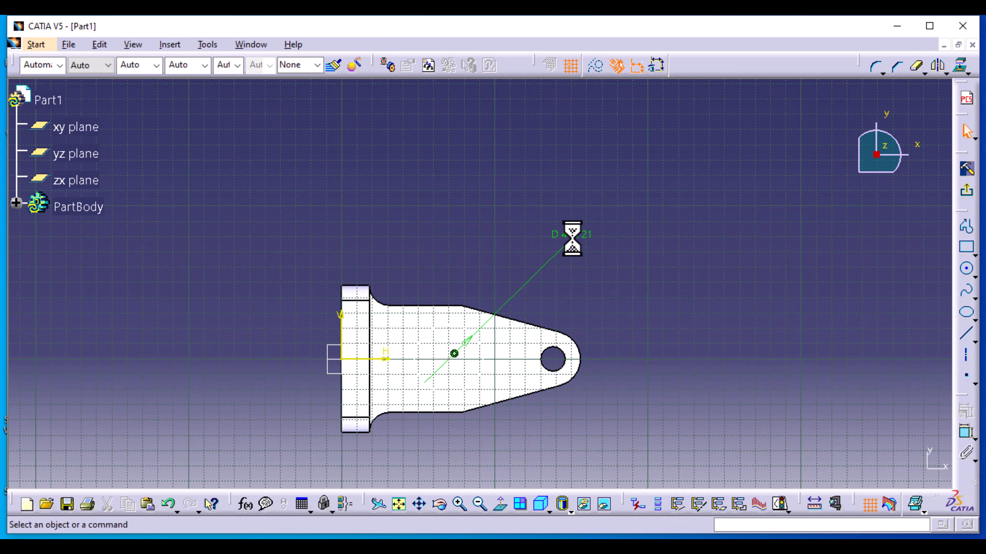
double_click(572, 238)
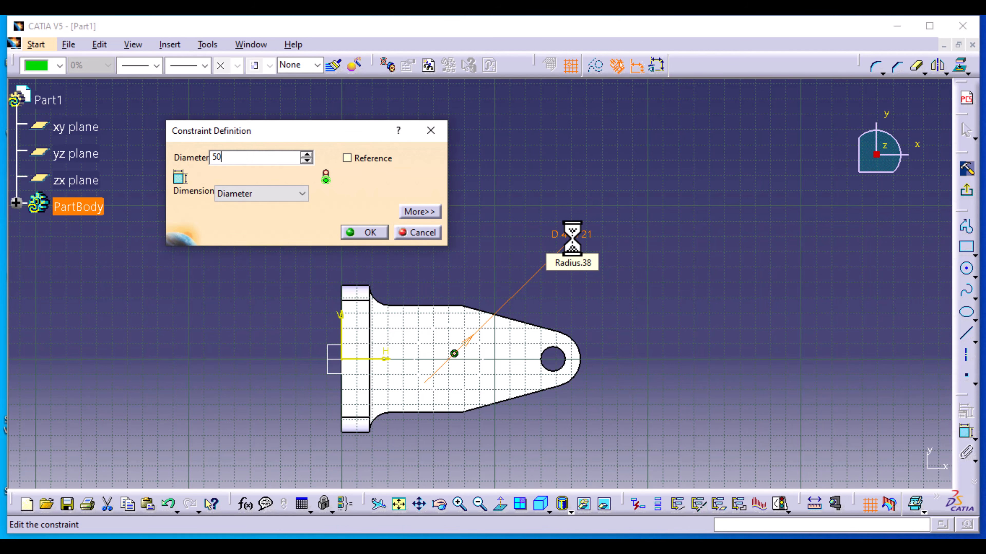
click(375, 234)
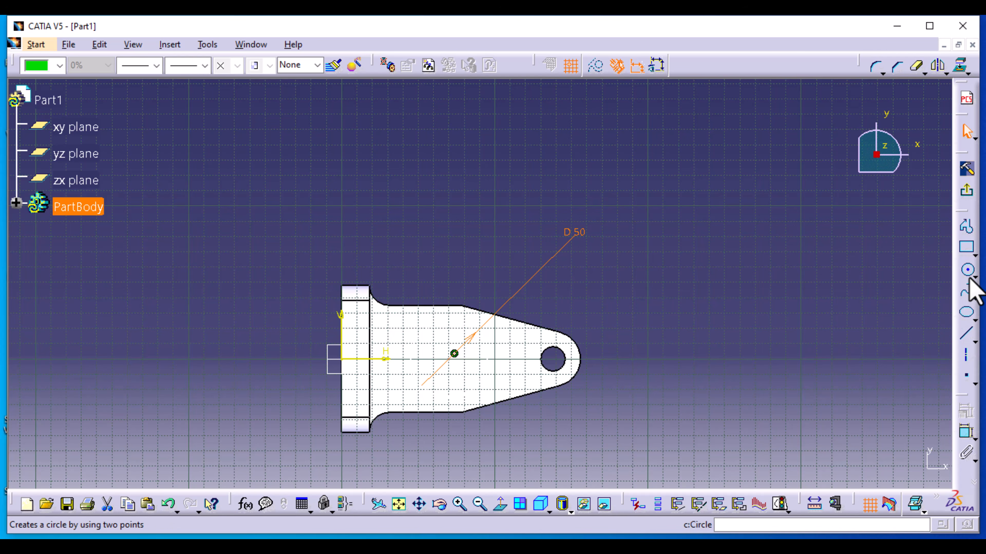
Step: Sketch a smaller circle concentric with the 50 mm circle and set its diameter to 25 mm
click(967, 270)
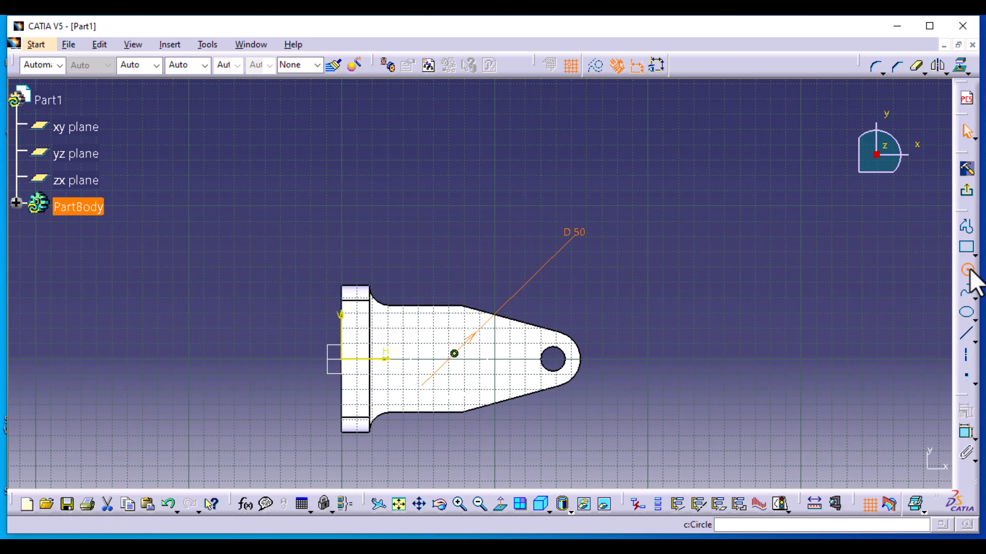
click(449, 359)
click(465, 359)
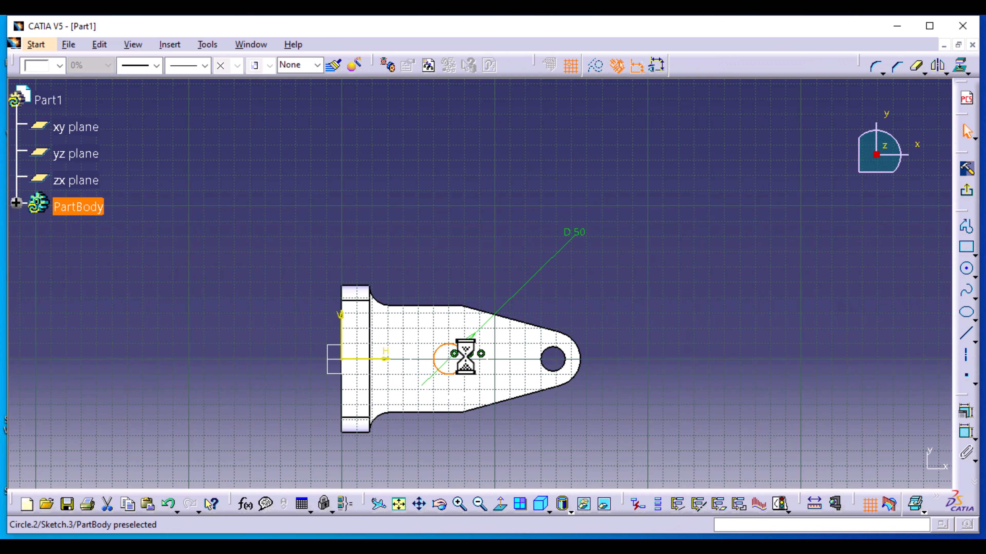
click(965, 432)
click(460, 349)
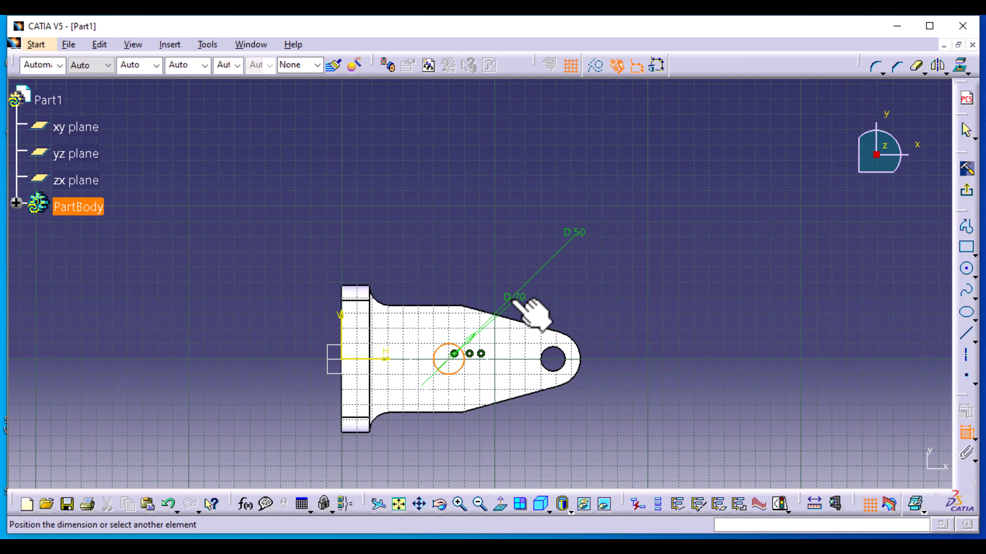
click(607, 287)
double_click(609, 286)
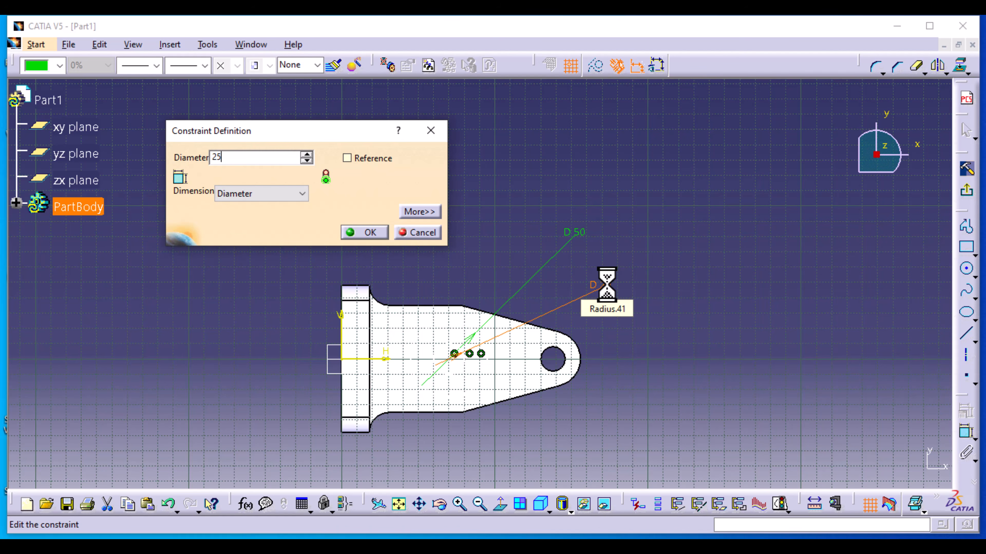
key(Return)
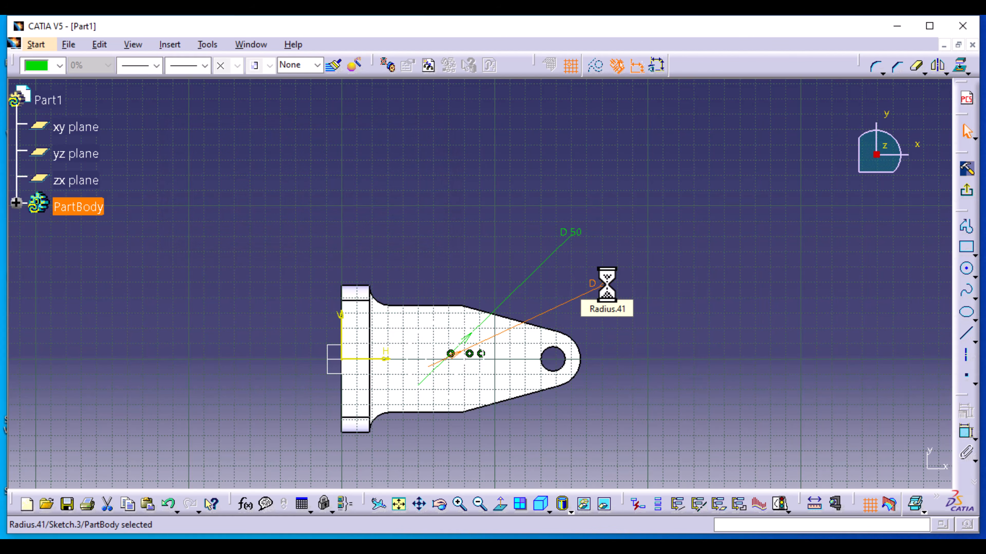
Step: Open the graphic properties of the arm's upper face and apply a tan fill colour
middle_drag(534, 446, 522, 357)
middle_drag(545, 286, 641, 133)
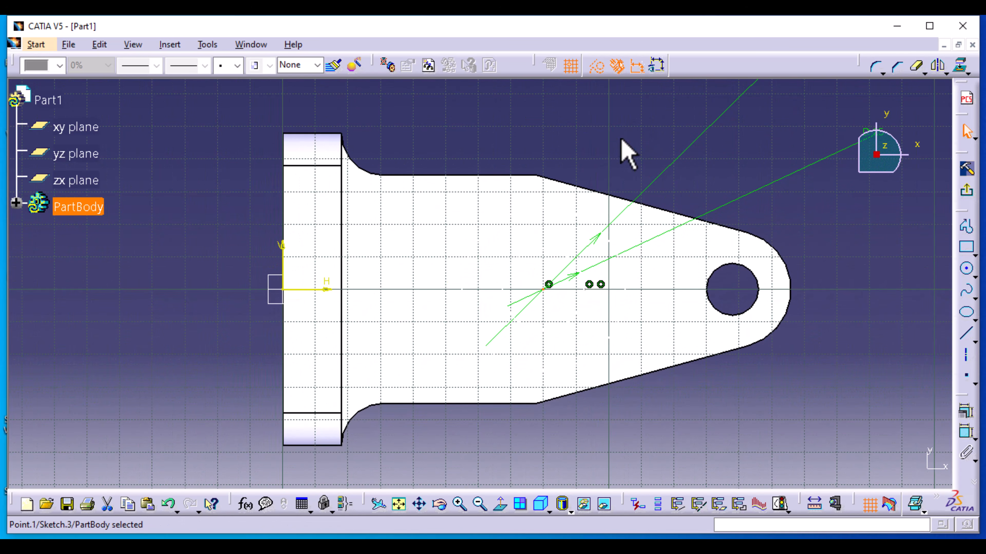
right_click(404, 223)
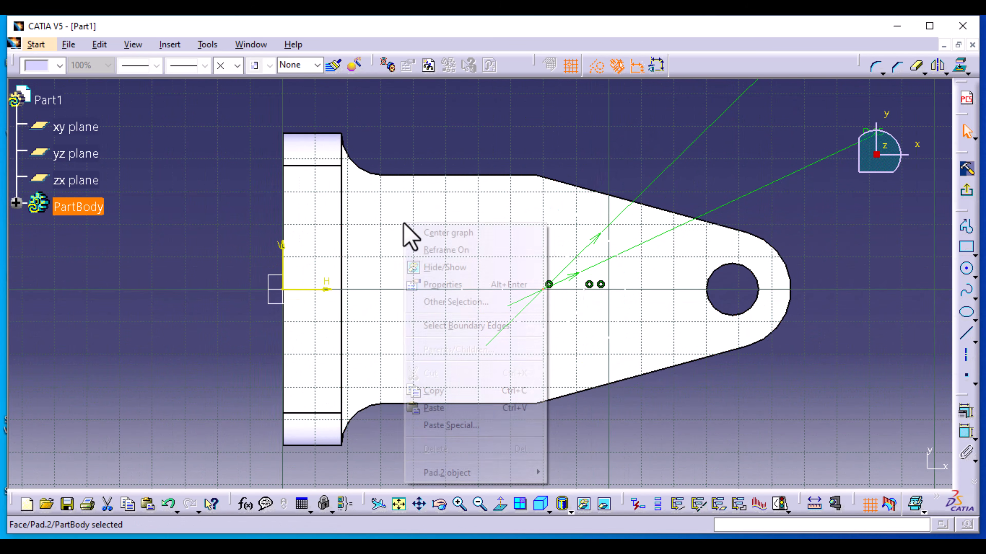
click(464, 283)
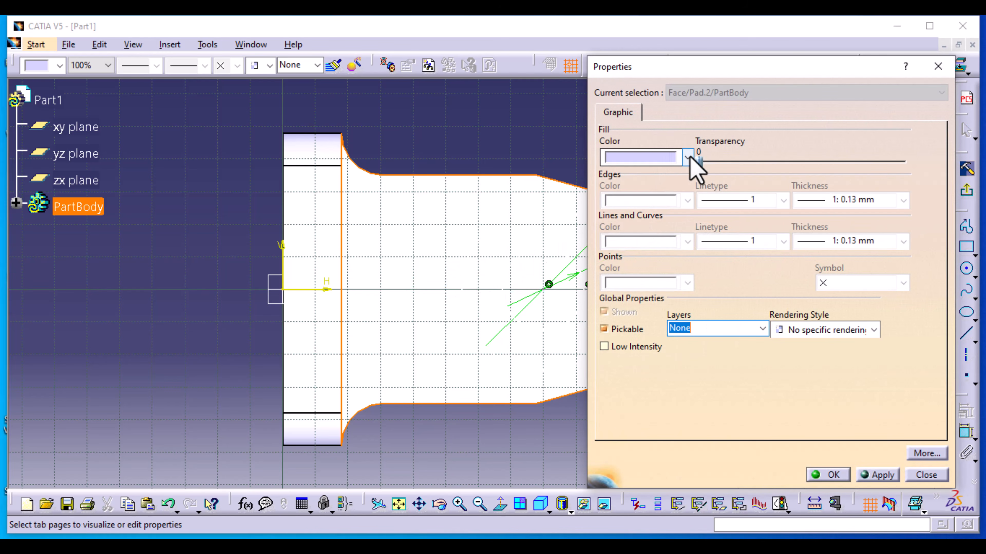
click(687, 158)
click(670, 354)
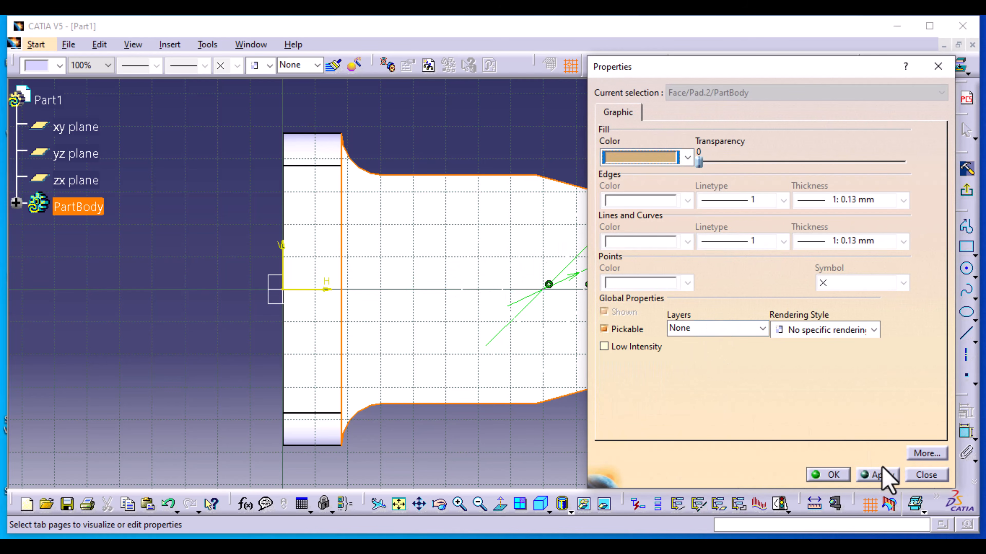
click(880, 474)
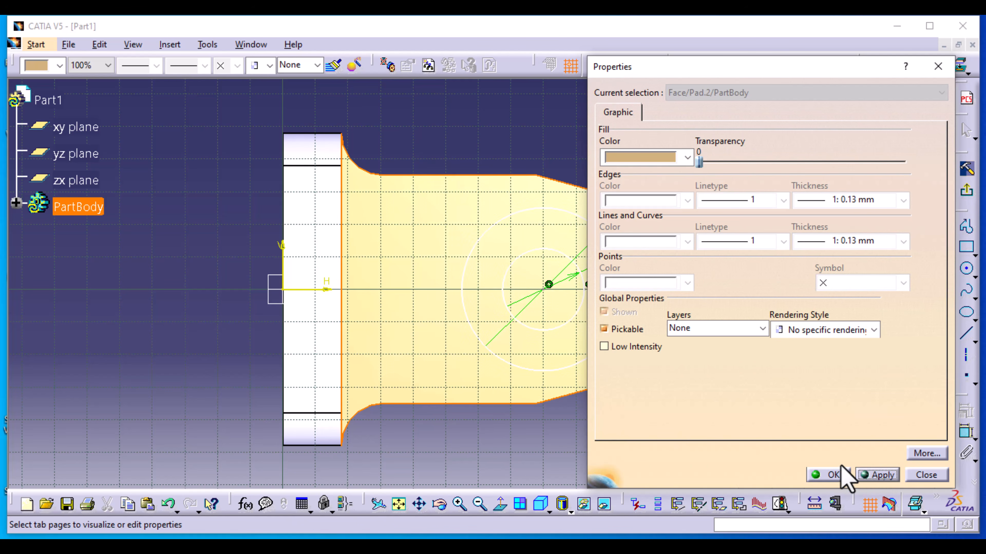
Step: Change the fill colour of the arm's upper face to reddish brown and close its properties
click(687, 157)
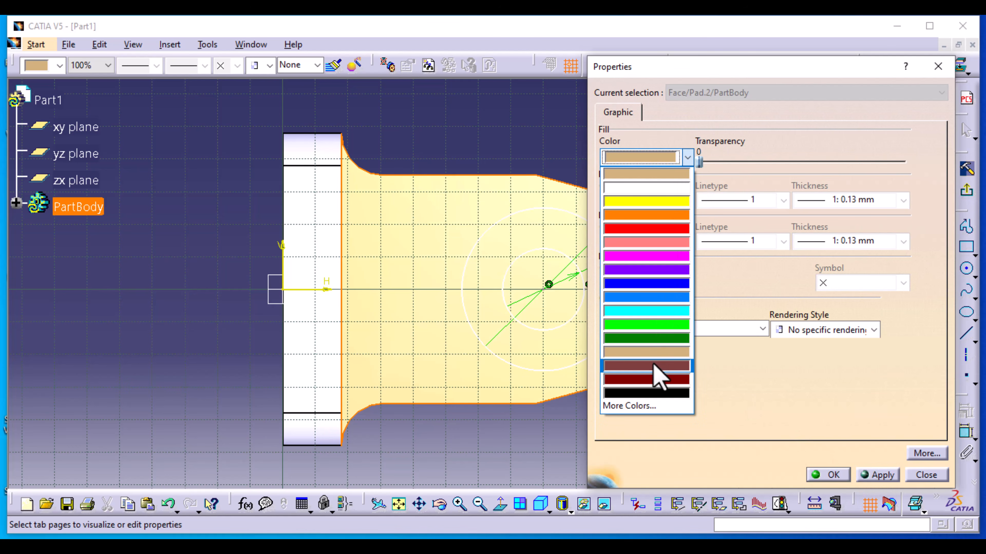
click(657, 374)
click(878, 474)
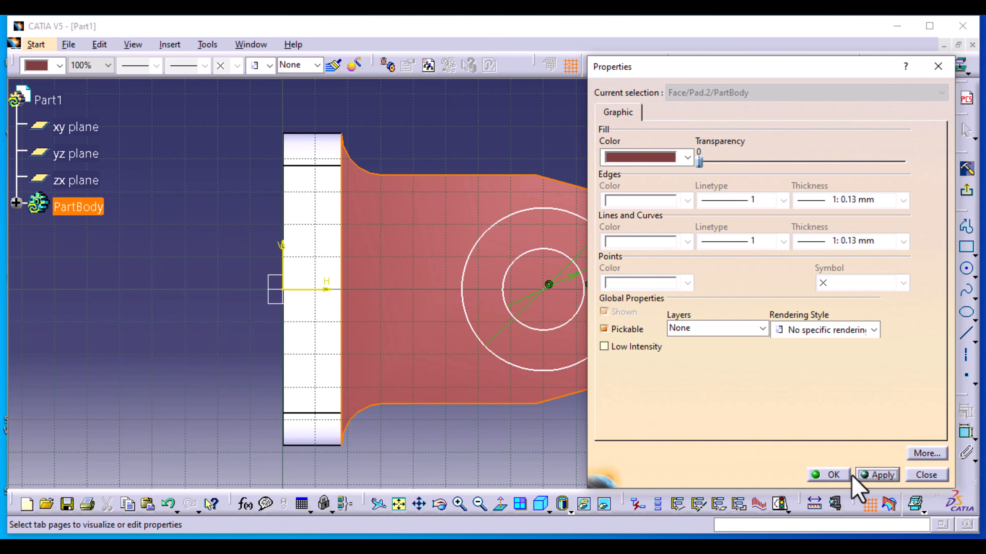
click(822, 474)
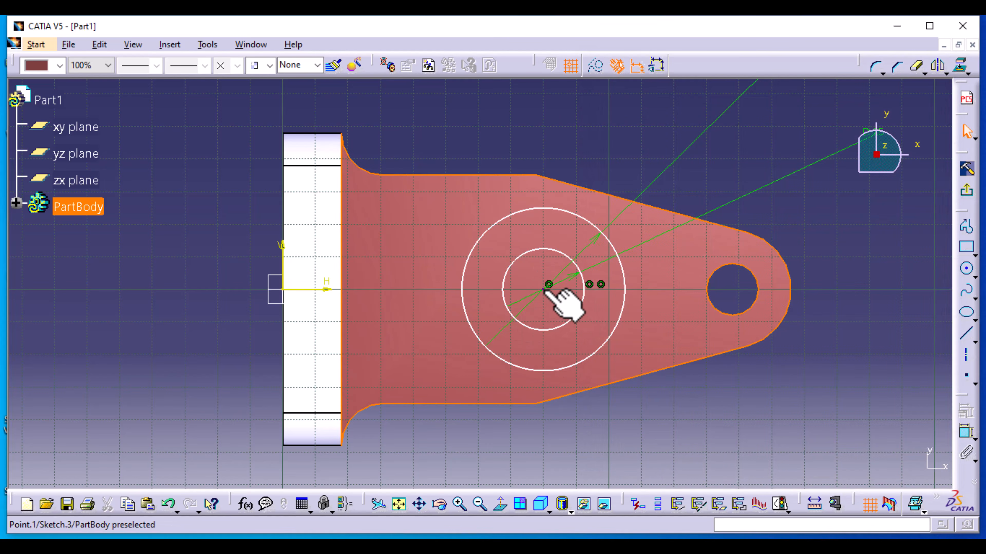
mouse_move(544, 290)
mouse_down()
mouse_move(567, 284)
mouse_move(512, 289)
mouse_move(542, 289)
mouse_move(526, 302)
mouse_move(539, 303)
mouse_up()
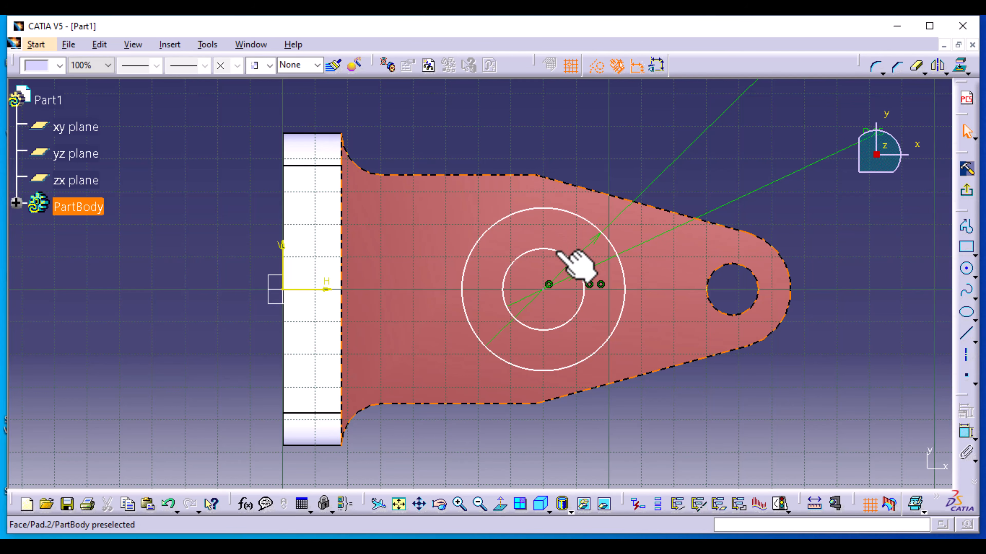
click(717, 427)
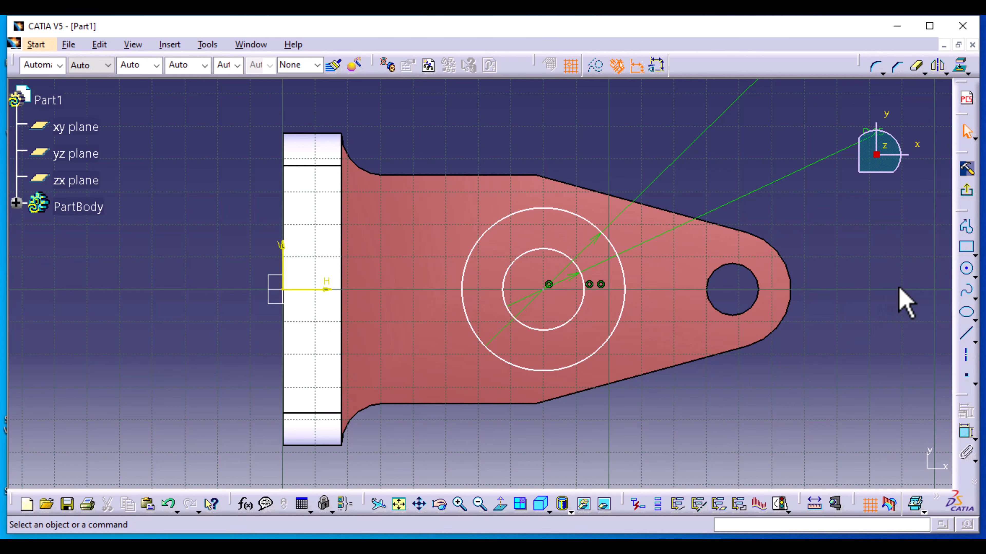
click(966, 357)
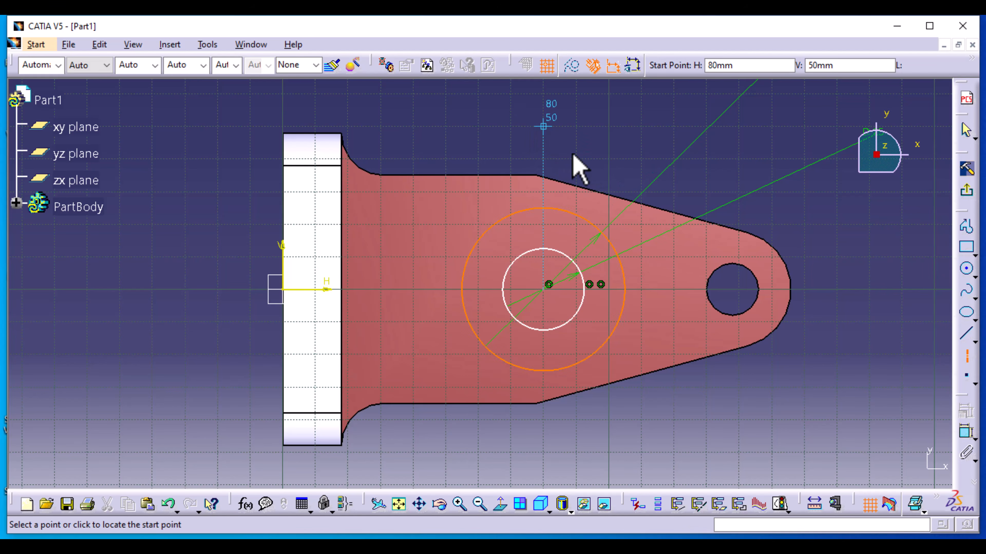
click(970, 361)
Step: Dimension the distance from the plate's inner face to the circles' centre and set it to 60 mm
click(965, 432)
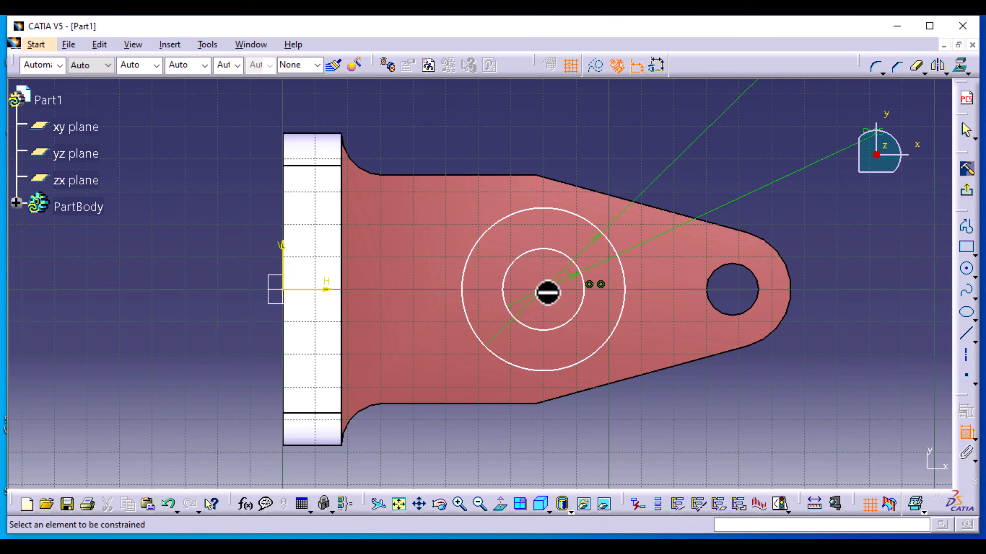
click(548, 284)
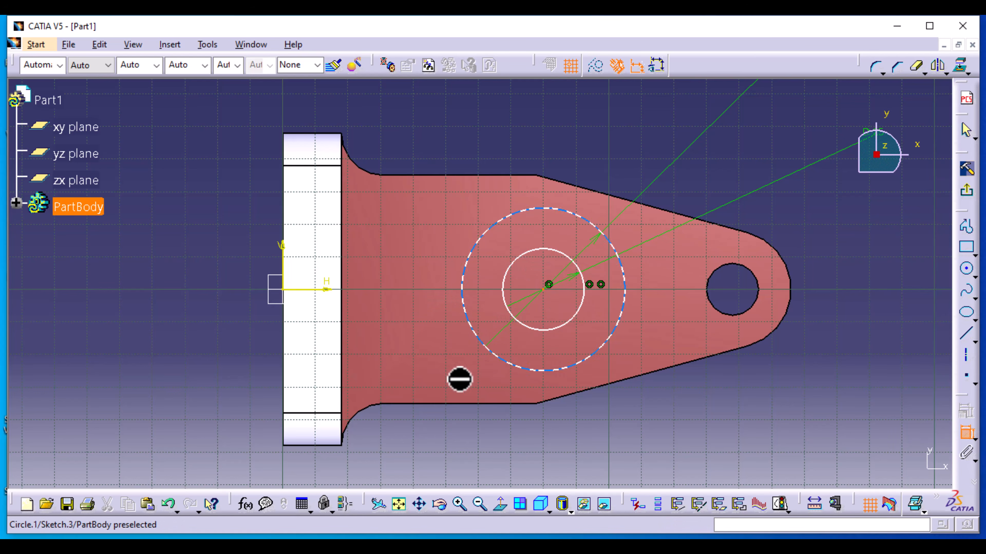
click(342, 380)
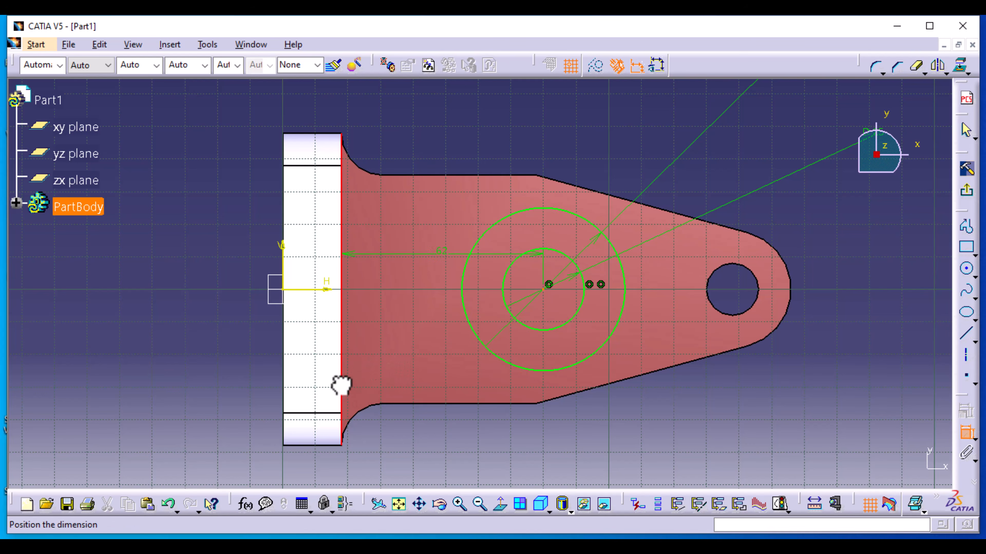
click(456, 138)
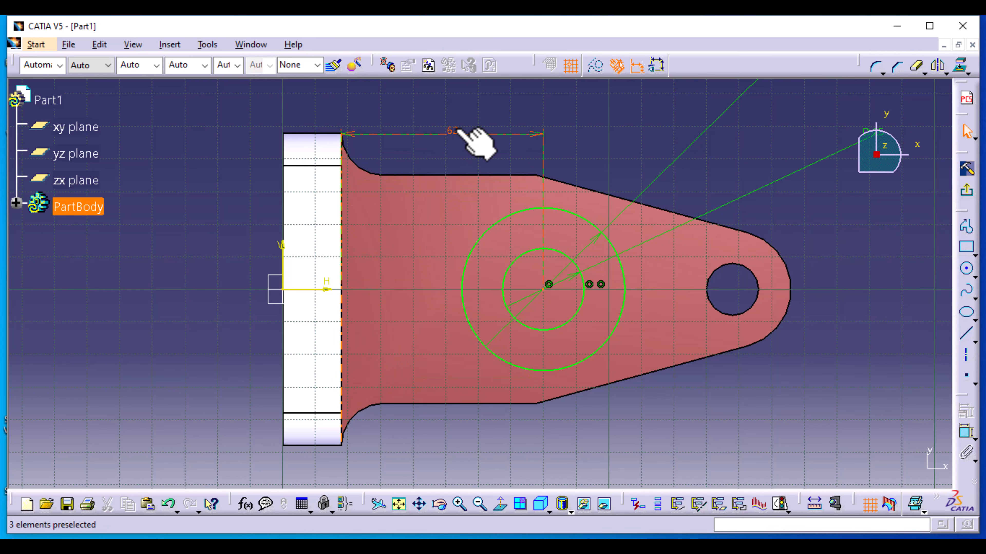
double_click(455, 134)
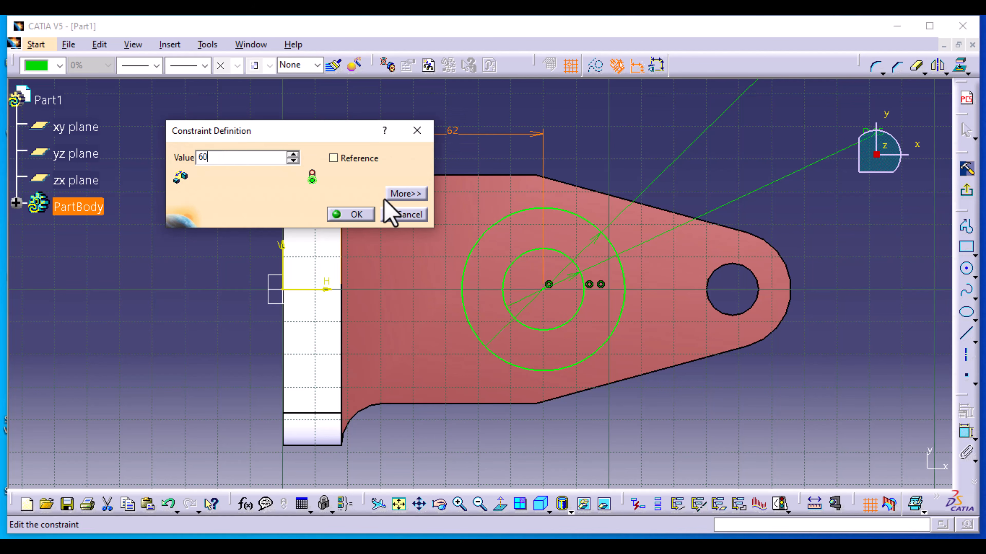
click(353, 215)
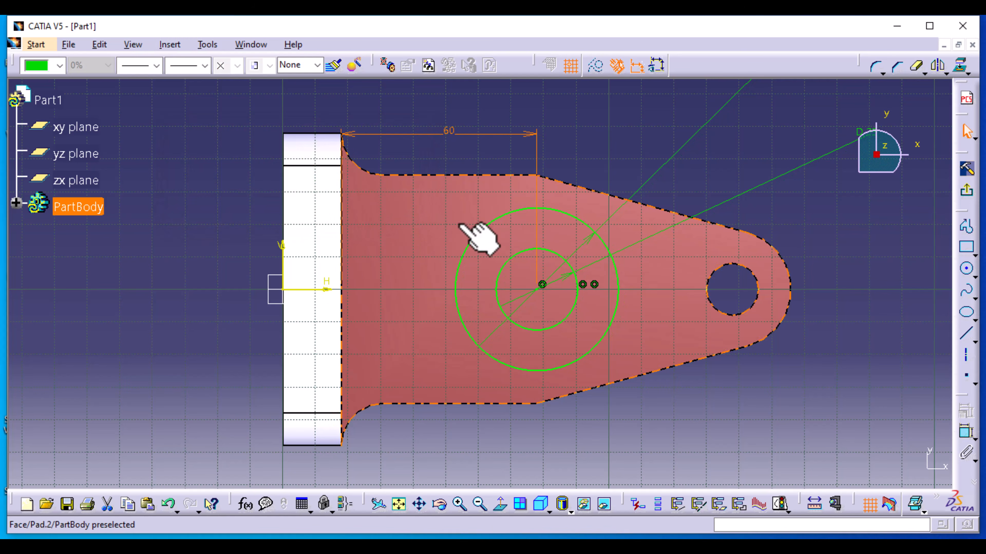
Step: Finish the sketch and pad the concentric circles 40 mm upward into a hollow boss on the arm
click(857, 235)
click(968, 199)
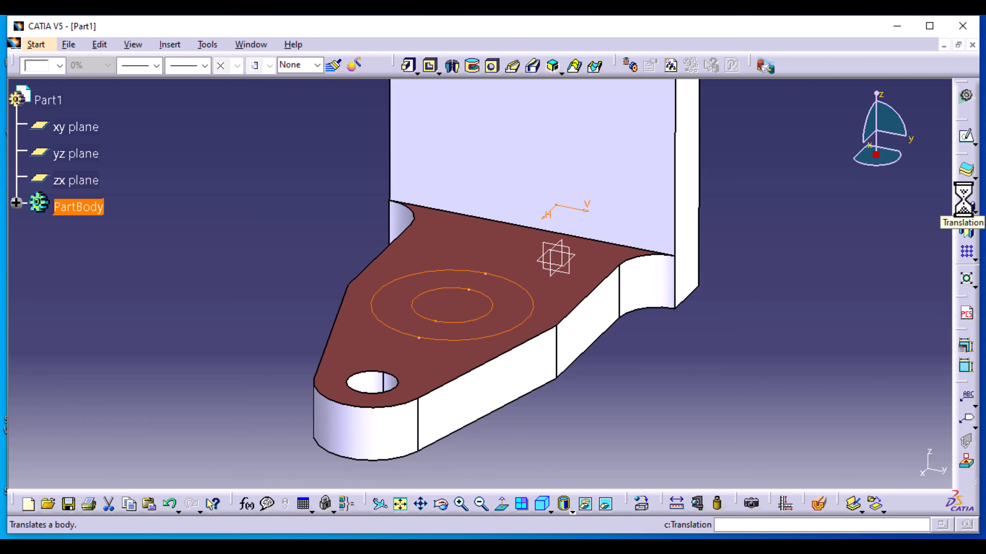
click(413, 70)
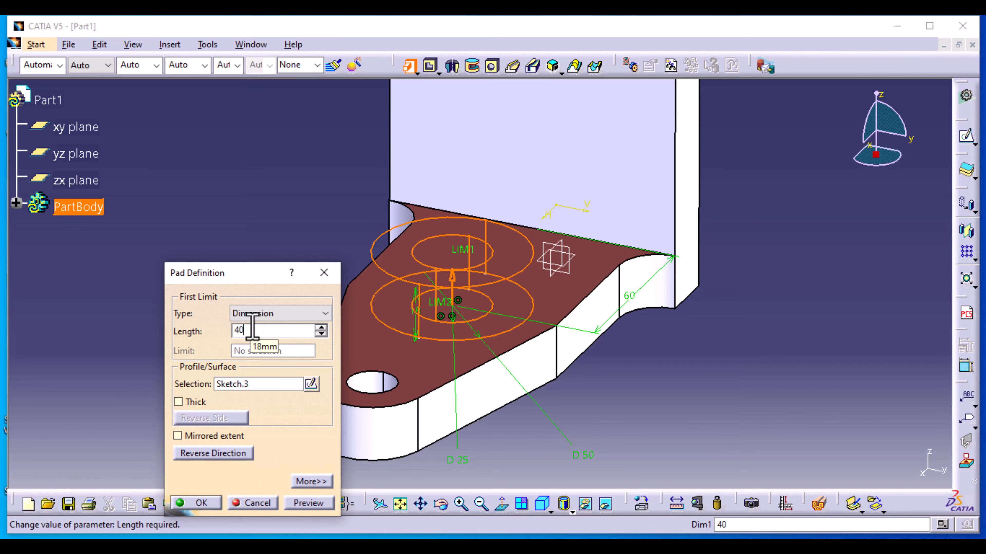
click(307, 504)
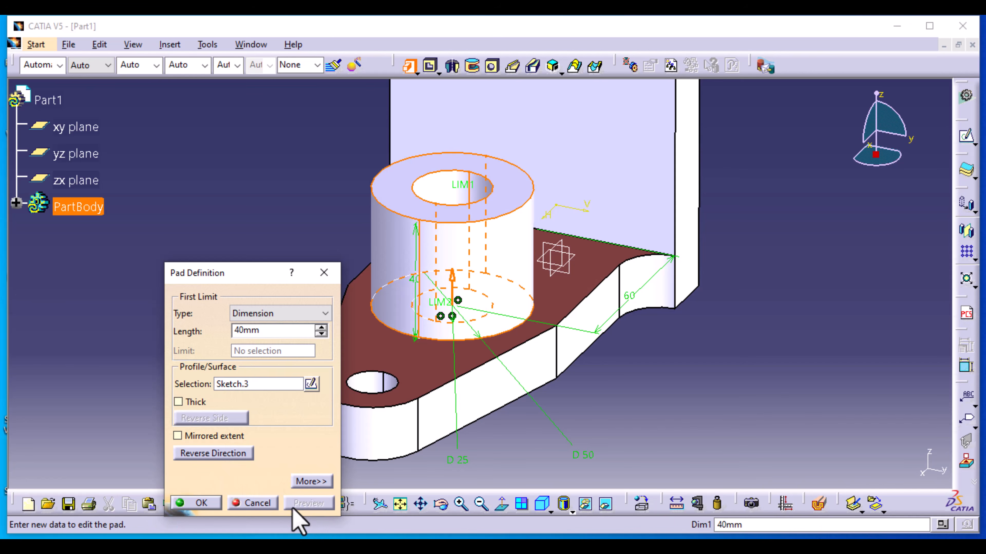
click(200, 503)
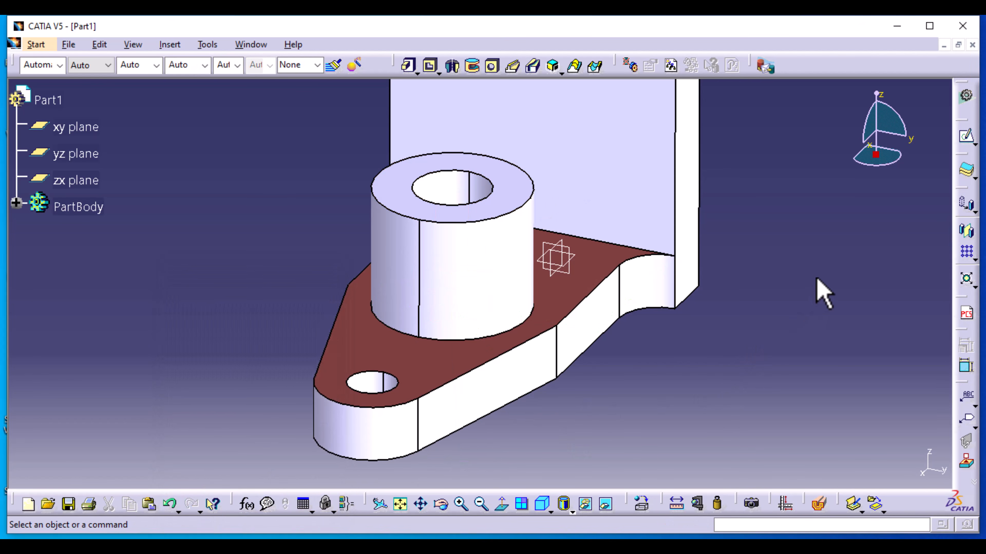
Step: Open a new sketch on the zx plane to work on the bracket's side profile
middle_drag(816, 279, 702, 354)
middle_drag(825, 303, 504, 326)
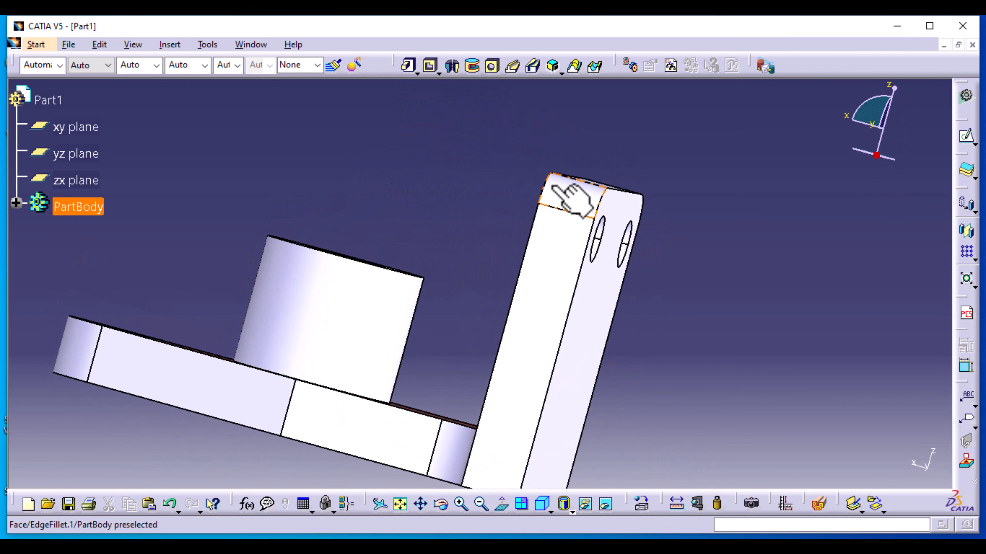
middle_drag(739, 414, 440, 392)
middle_drag(158, 353, 295, 361)
middle_drag(214, 357, 333, 298)
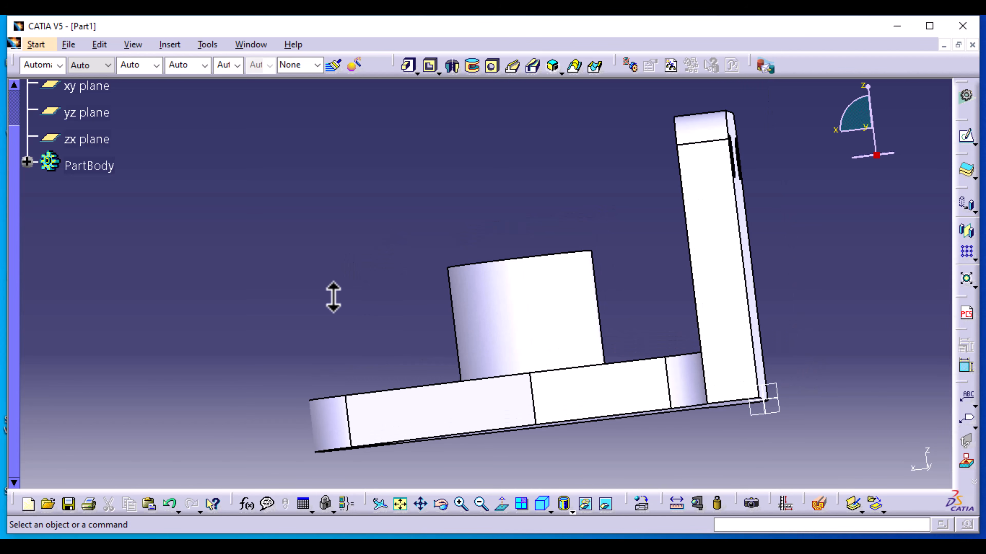
middle_drag(333, 298, 424, 321)
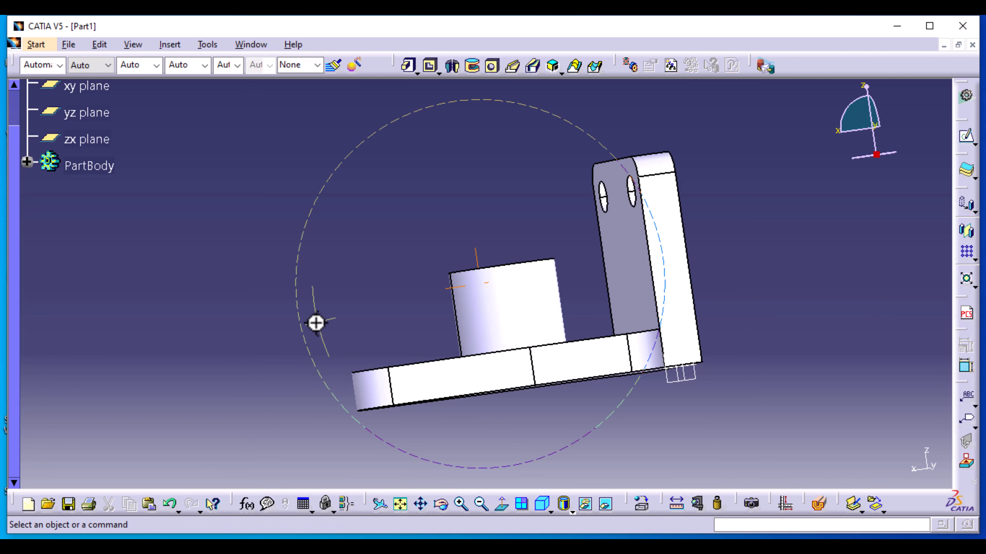
mouse_move(316, 323)
middle_down()
mouse_move(457, 352)
mouse_move(354, 365)
mouse_move(393, 330)
mouse_move(326, 341)
mouse_move(315, 320)
middle_up()
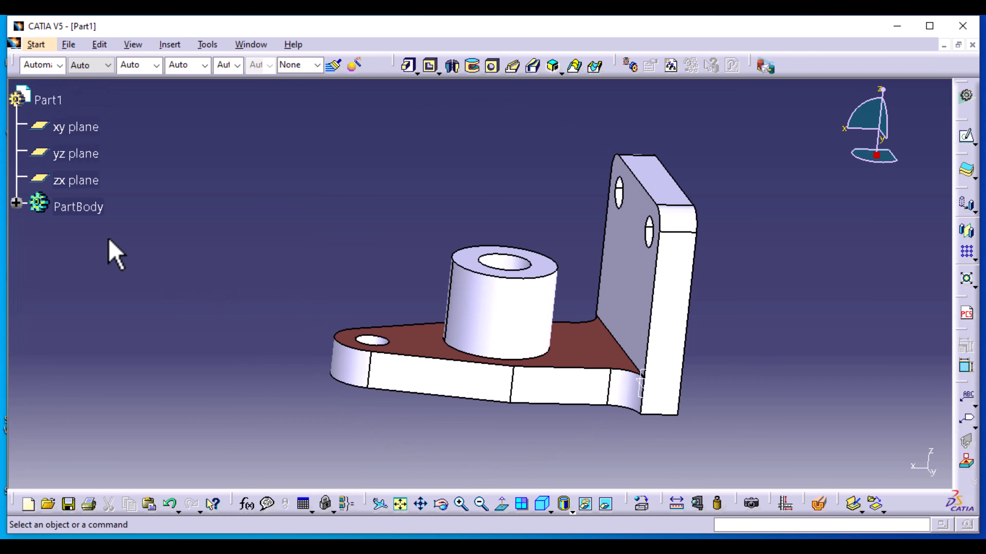
click(66, 181)
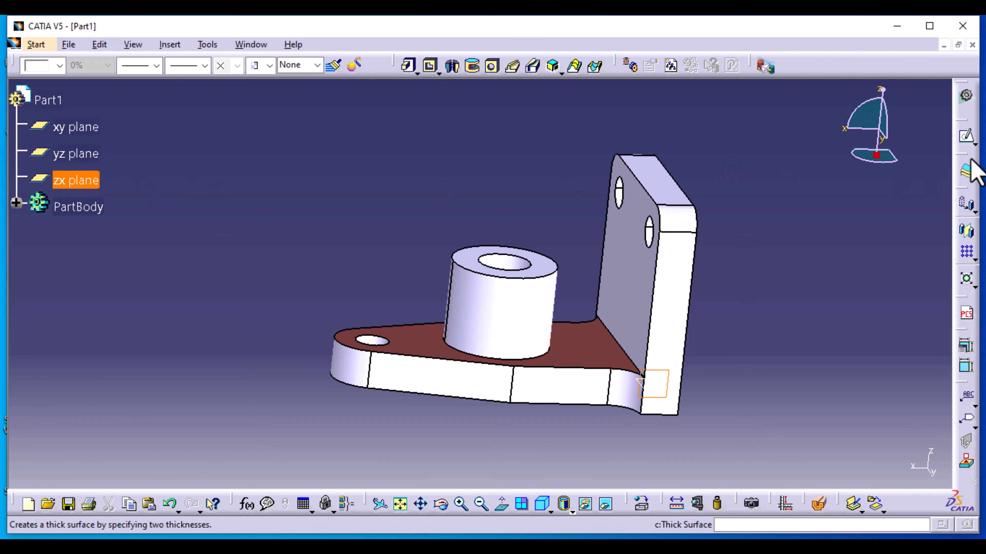
click(963, 135)
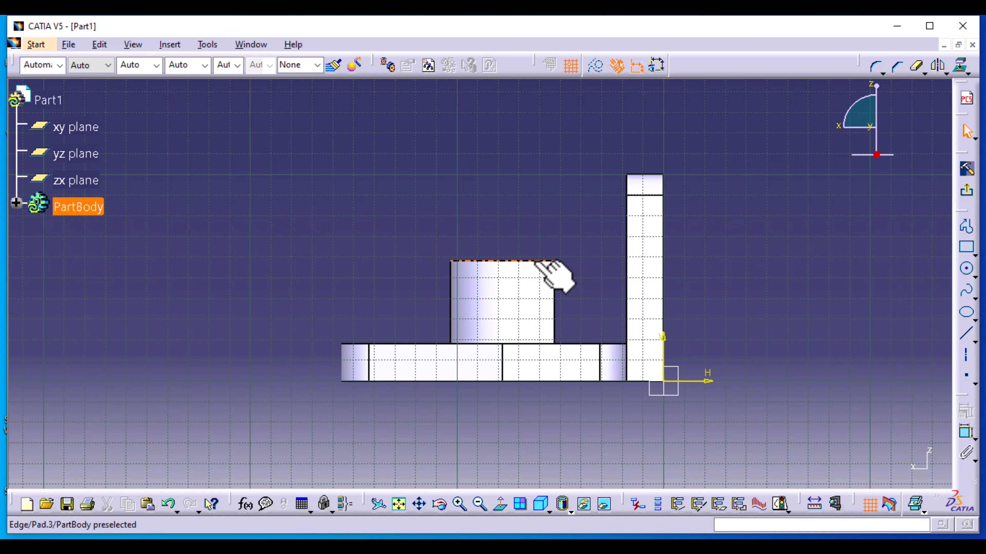
Step: Project the boss's top edge onto the sketch plane as construction geometry
click(520, 262)
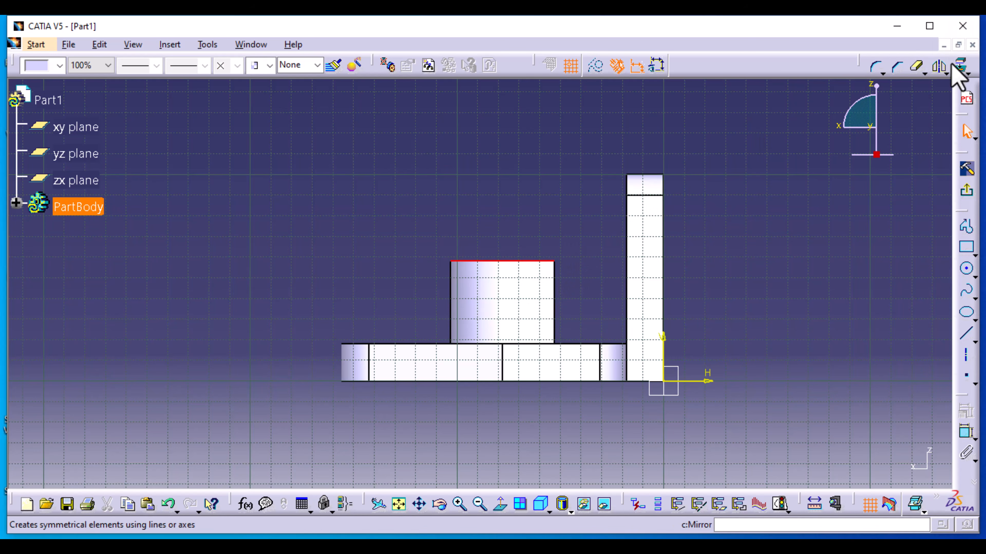
click(968, 74)
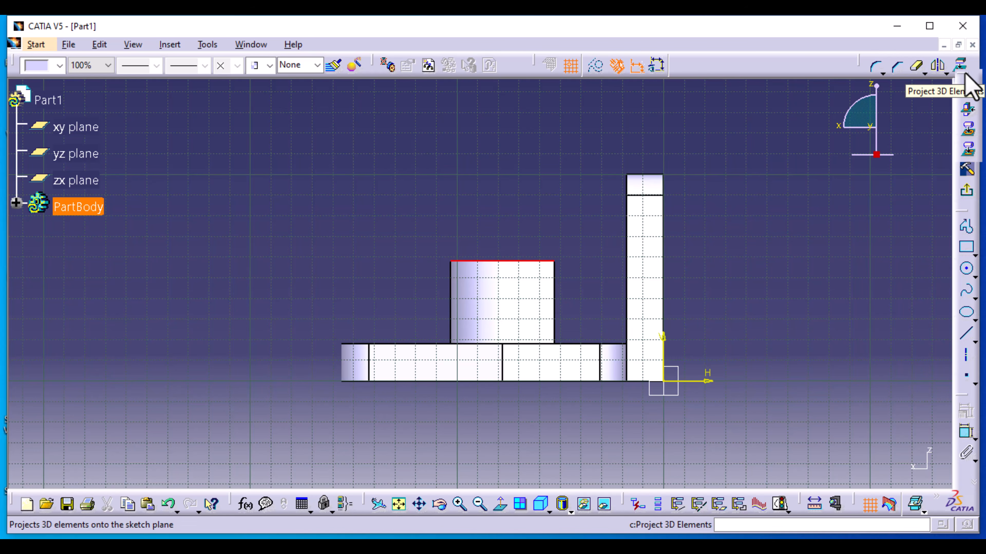
click(968, 86)
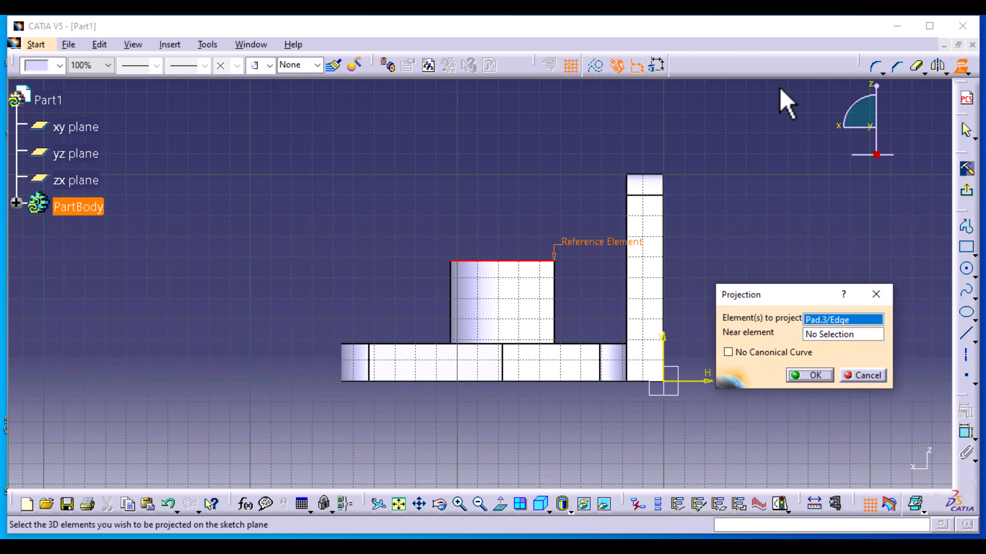
click(597, 66)
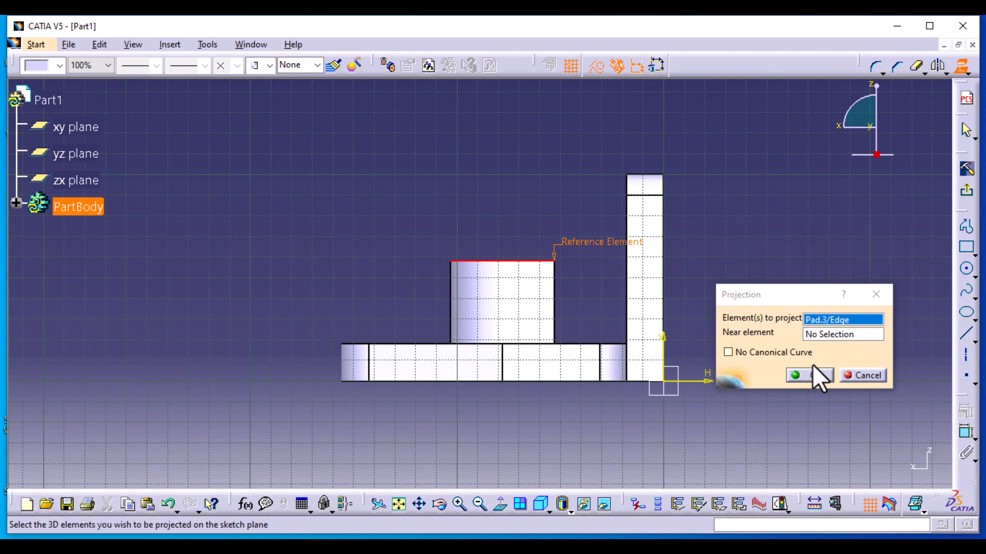
click(812, 376)
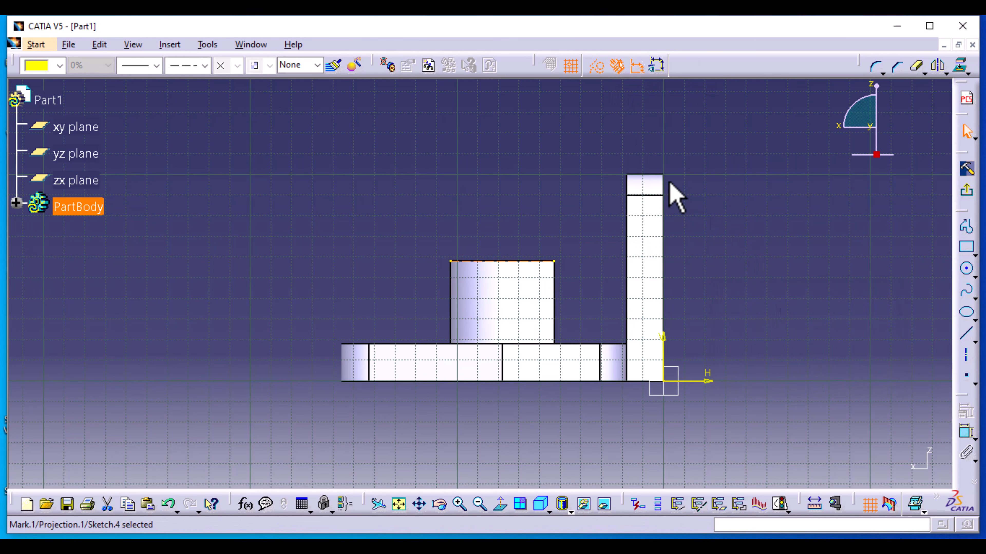
Step: Project the vertical plate's top edge onto the sketch plane
click(635, 176)
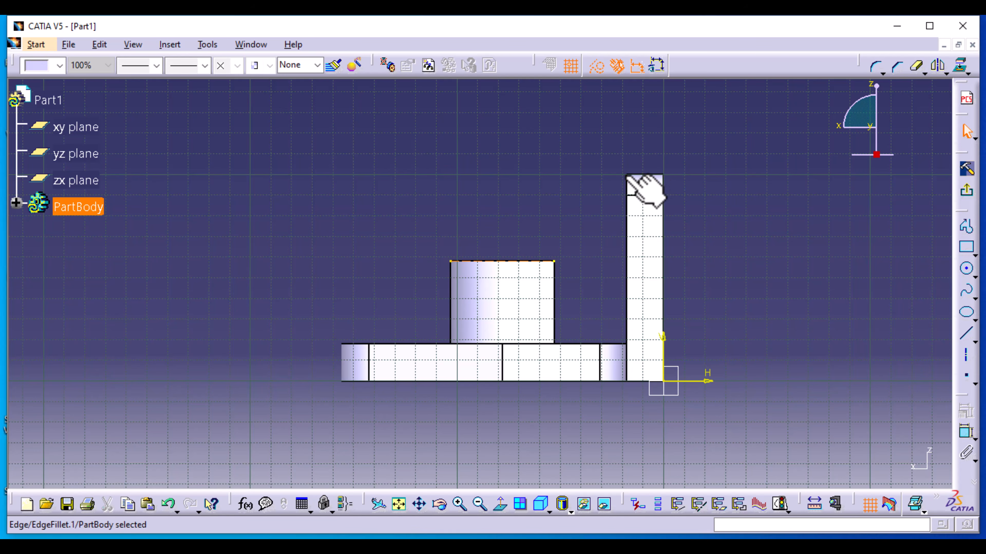
click(683, 165)
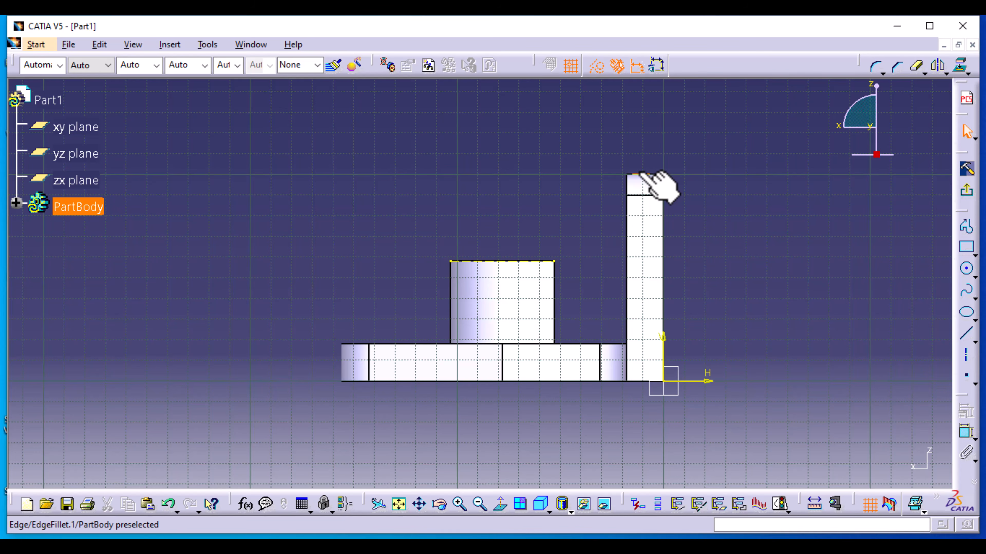
click(640, 173)
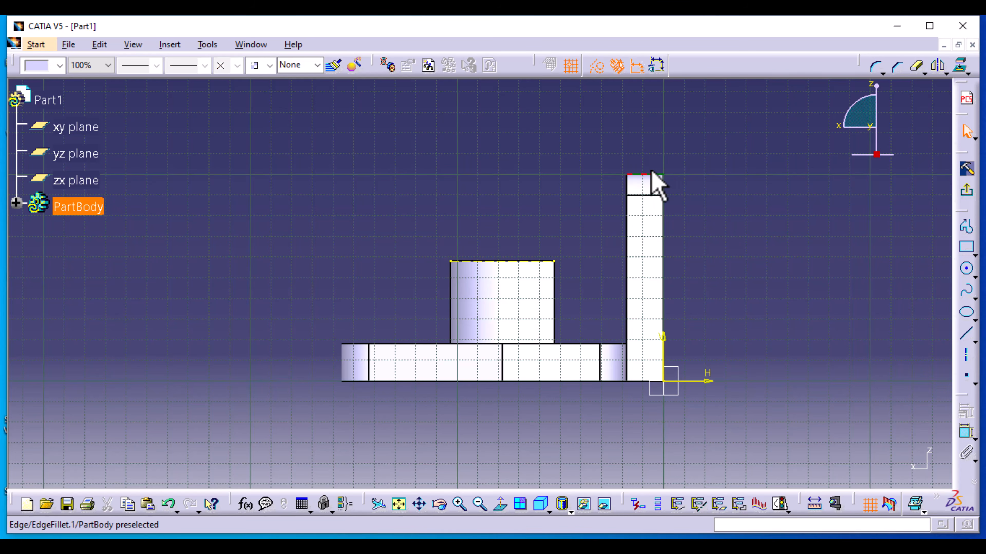
click(961, 66)
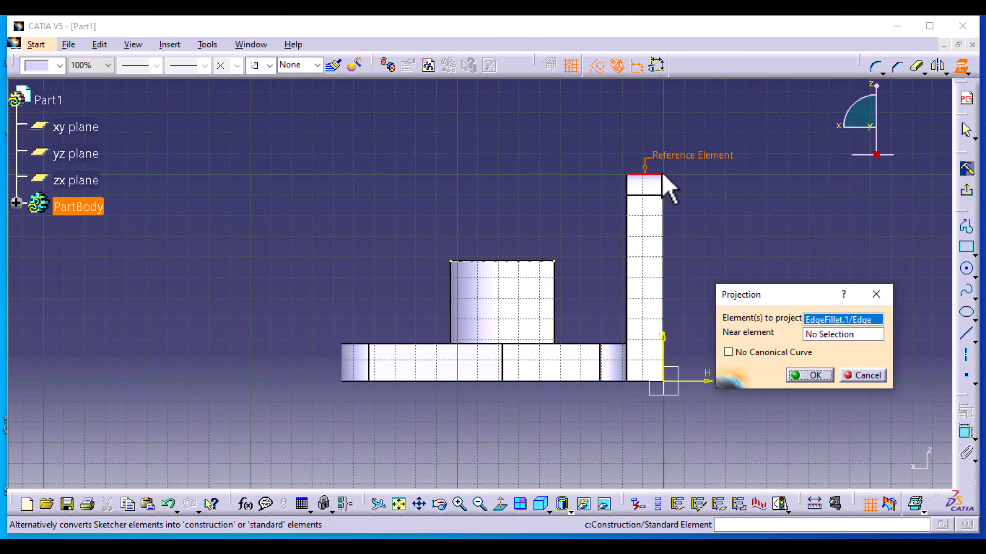
click(811, 379)
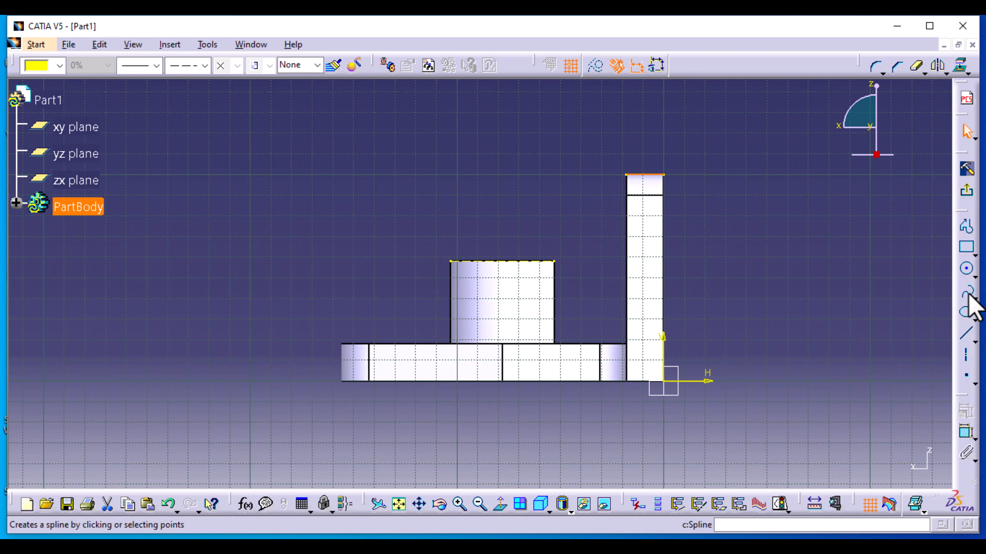
Step: Sketch a three-point arc of about 42 mm radius, sagging from the boss's top corner to the plate's inner top corner
click(974, 276)
click(950, 286)
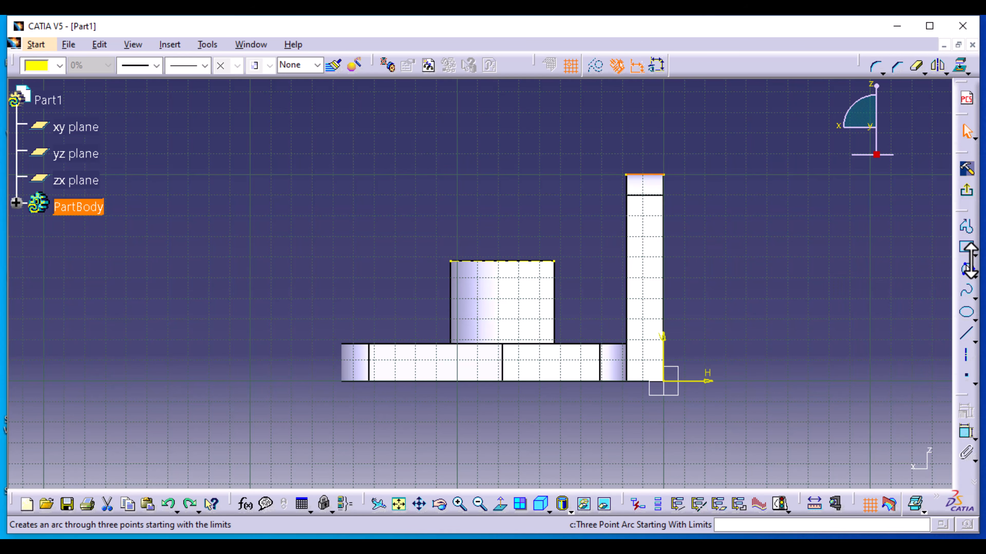
click(554, 261)
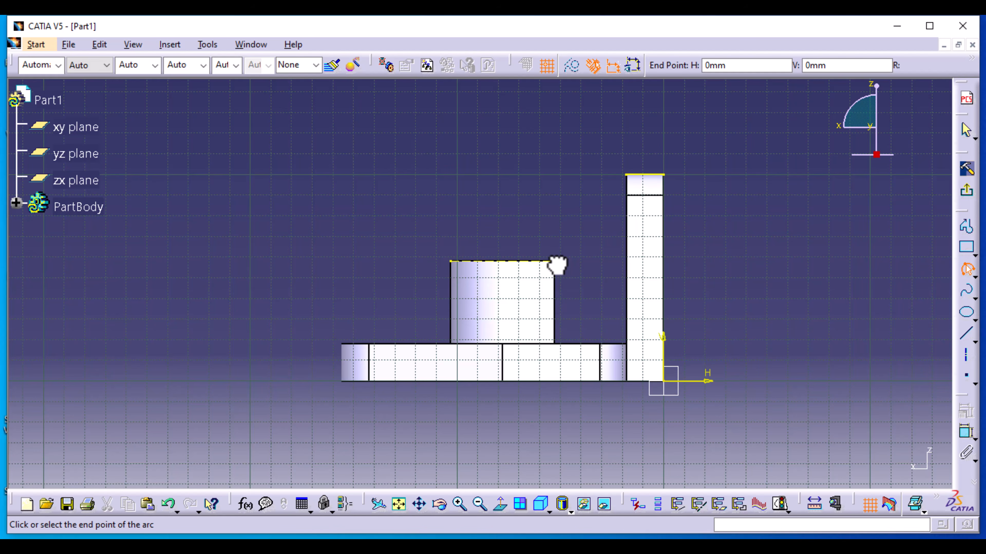
click(626, 175)
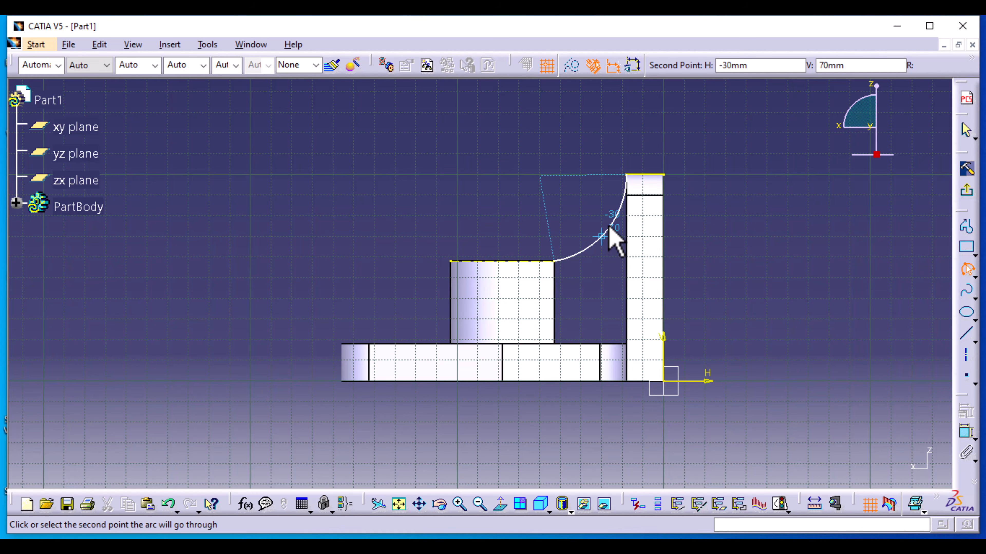
click(609, 229)
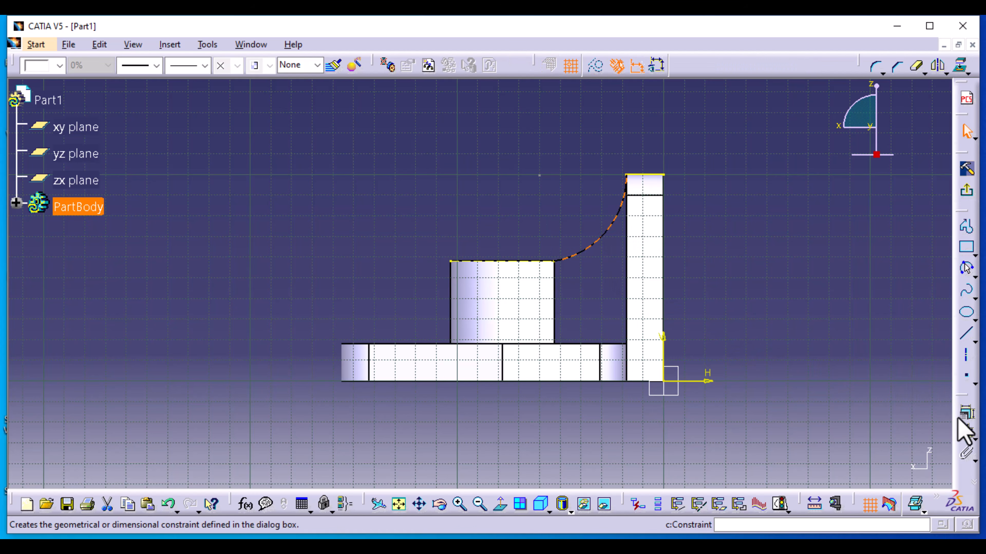
Step: Dimension the arc between the boss and the plate with a 60 mm radius and exit the sketch
click(965, 432)
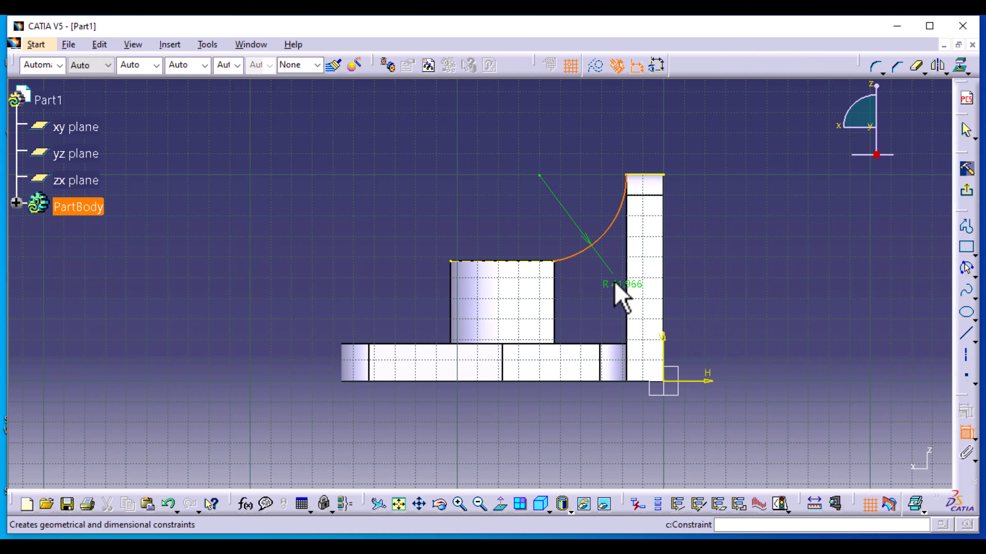
click(610, 282)
double_click(607, 279)
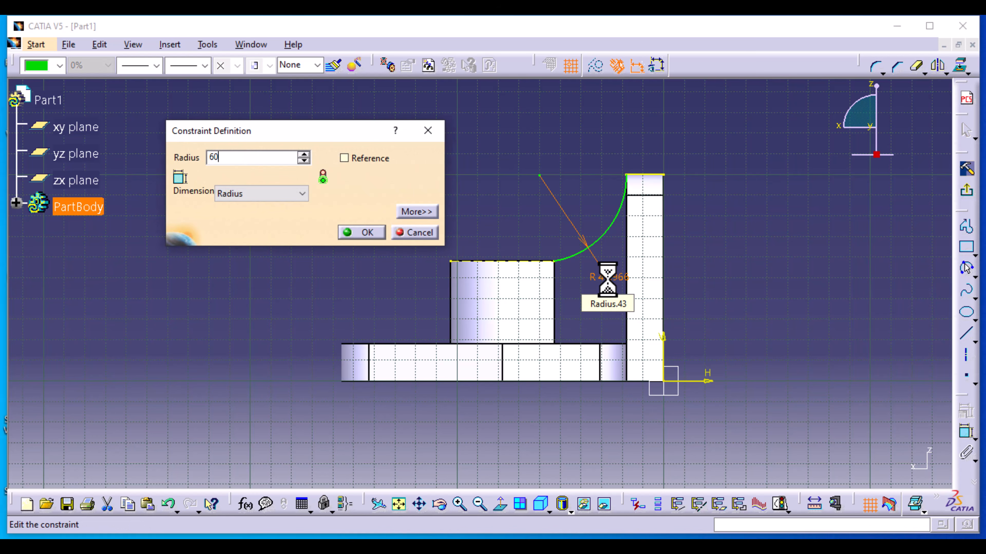
text(60)
click(373, 233)
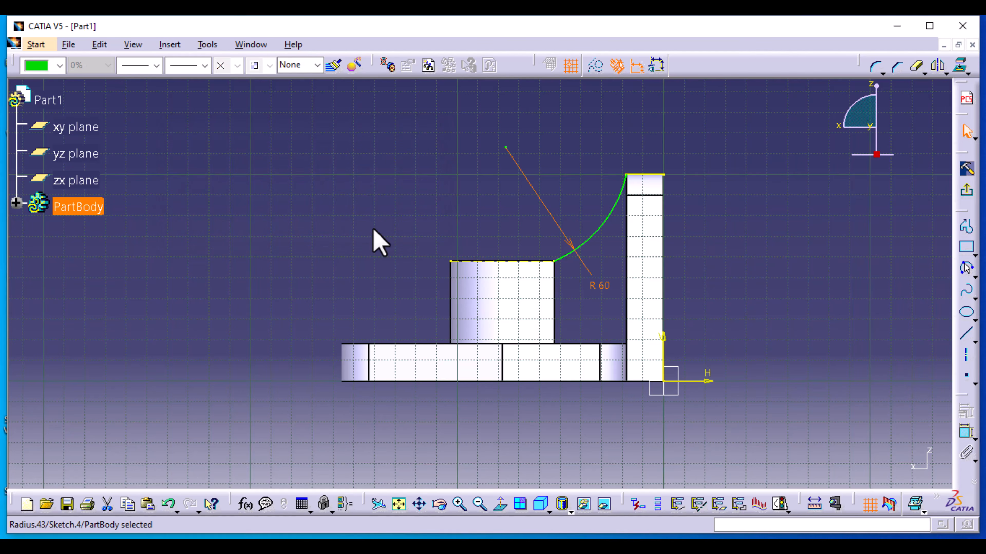
click(966, 191)
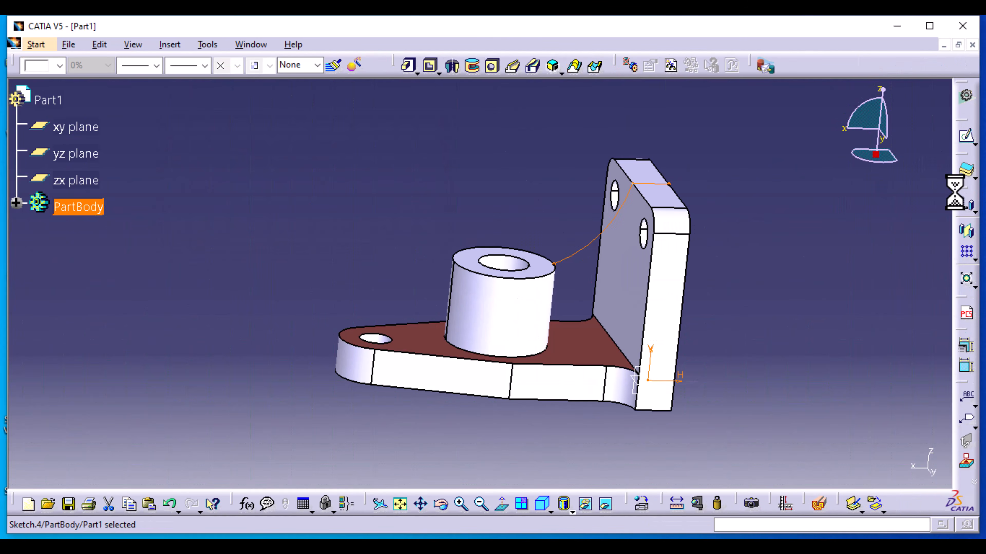
click(814, 280)
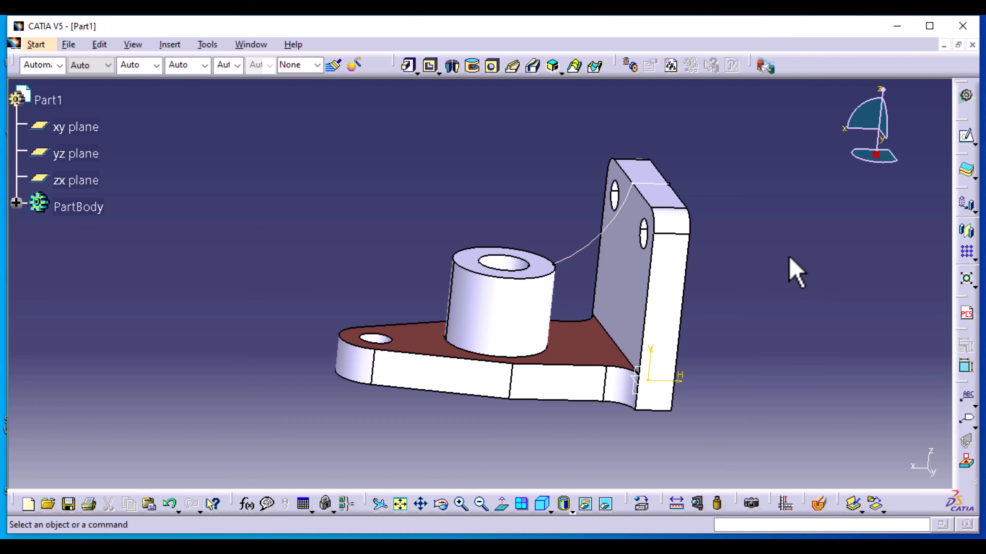
Step: Reopen the arc's sketch, convert the projected plate top edge to construction geometry, and exit the sketch
double_click(655, 186)
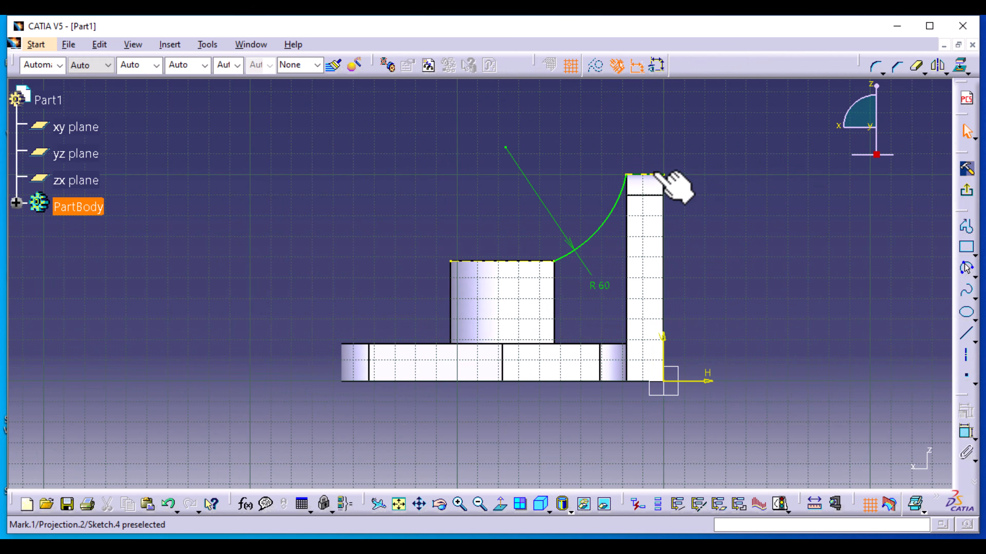
click(655, 175)
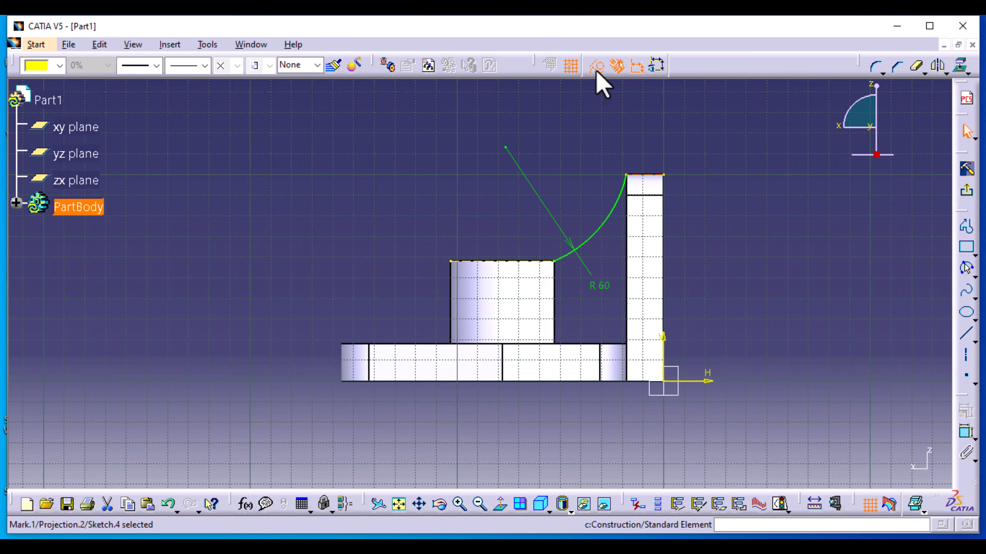
click(757, 213)
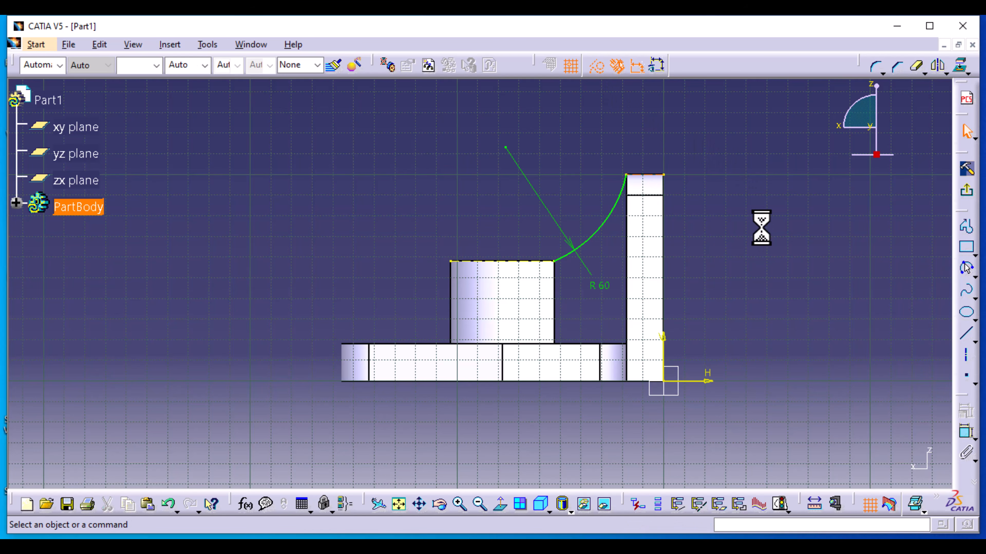
click(966, 194)
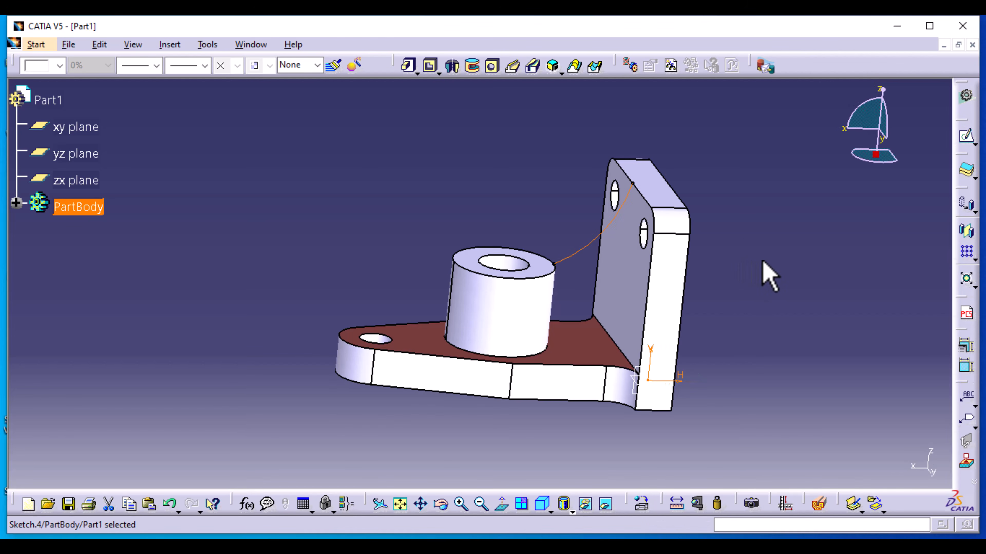
click(766, 276)
Step: Create a 10 mm thick From Side stiffener from the arc sketch, joining the boss to the vertical plate
middle_drag(373, 268, 416, 301)
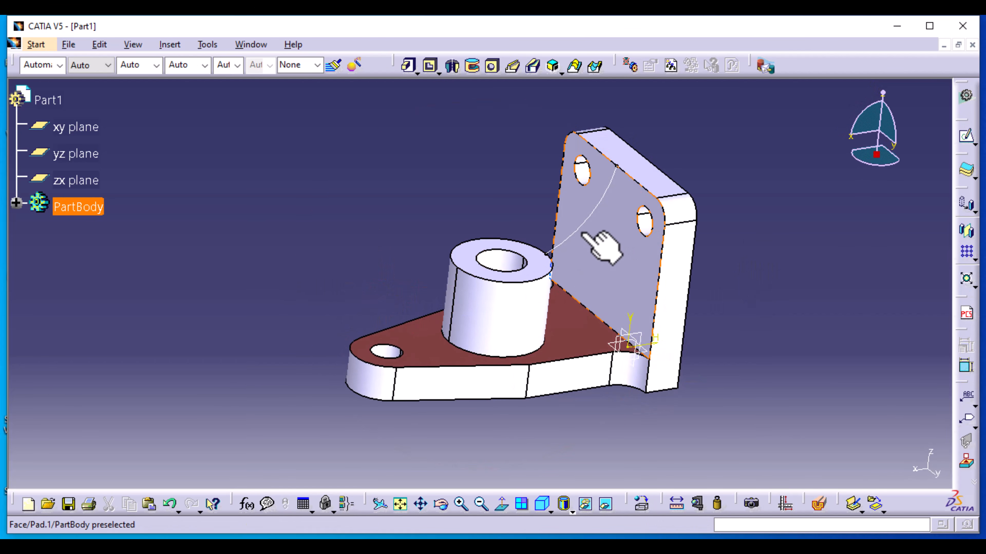
click(585, 225)
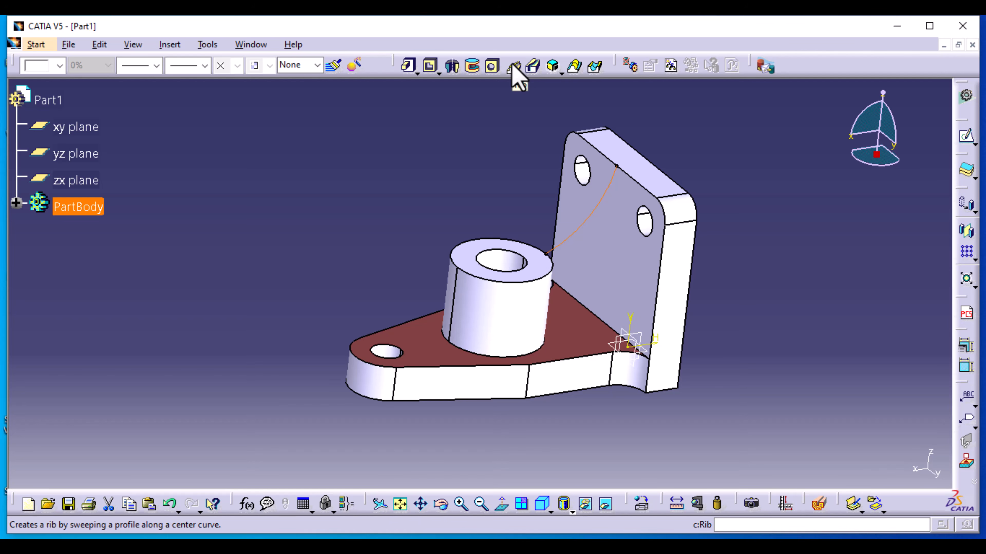
click(170, 44)
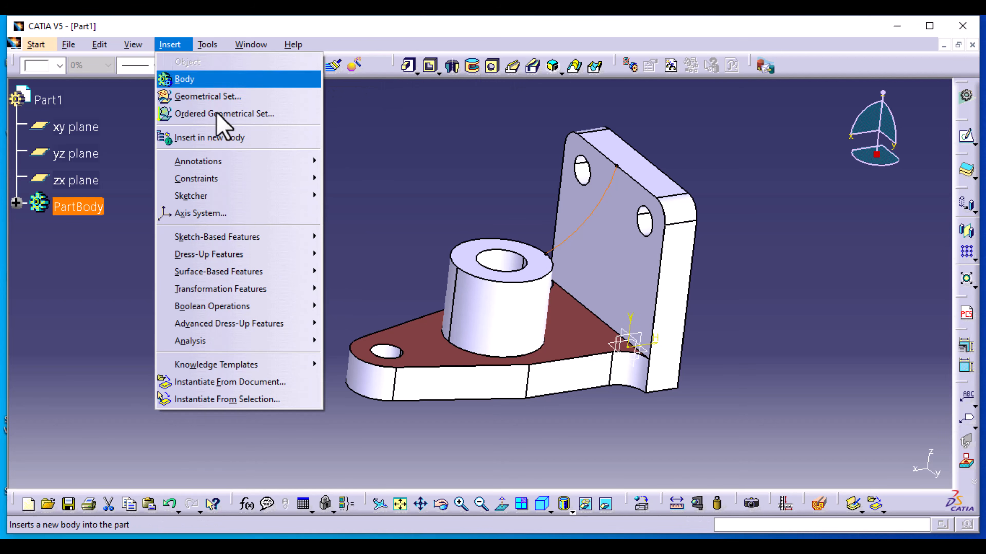
mouse_move(317, 259)
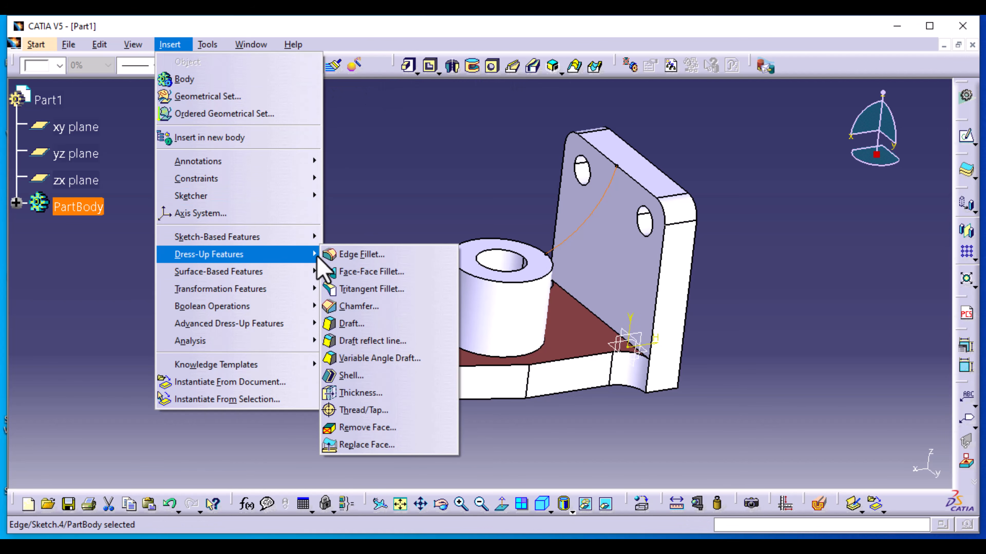
mouse_move(308, 240)
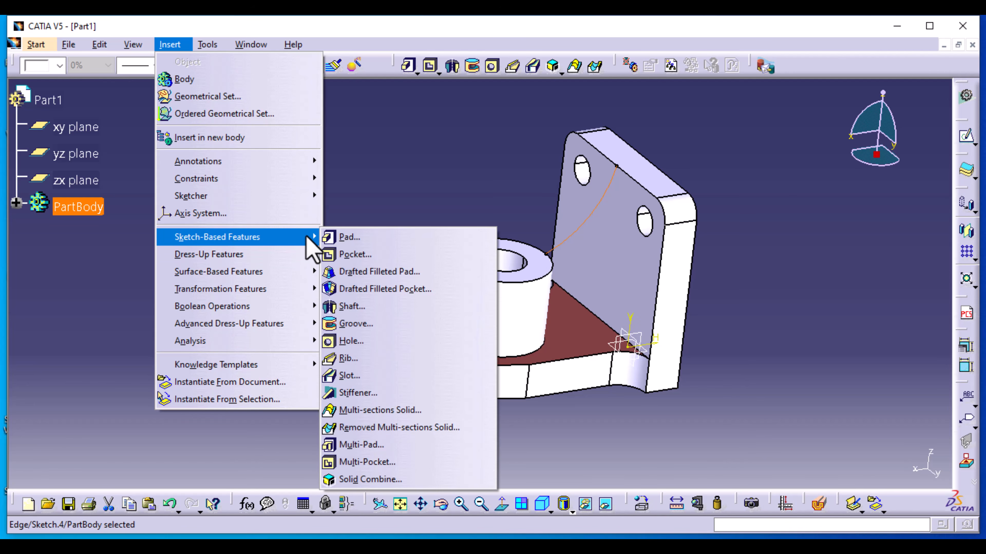
click(381, 394)
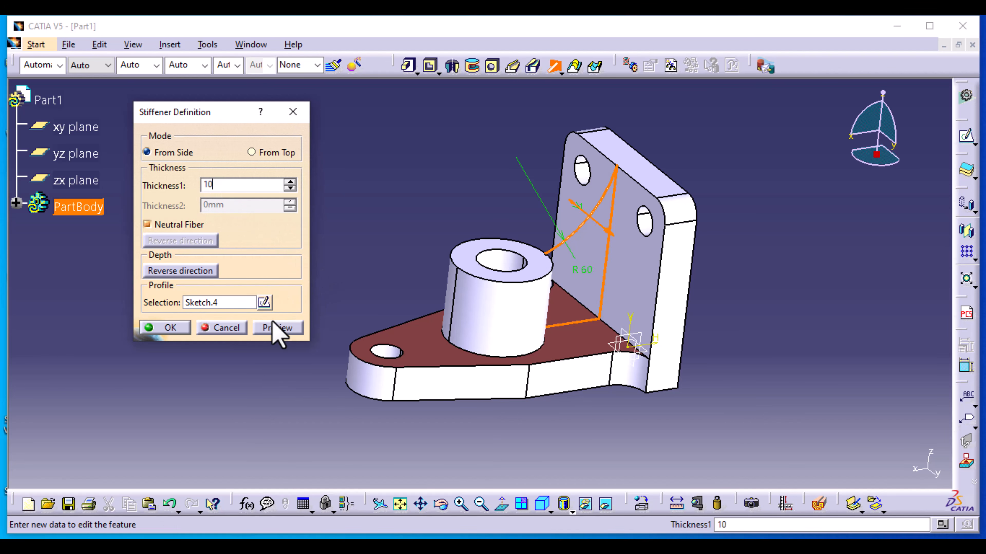
click(274, 331)
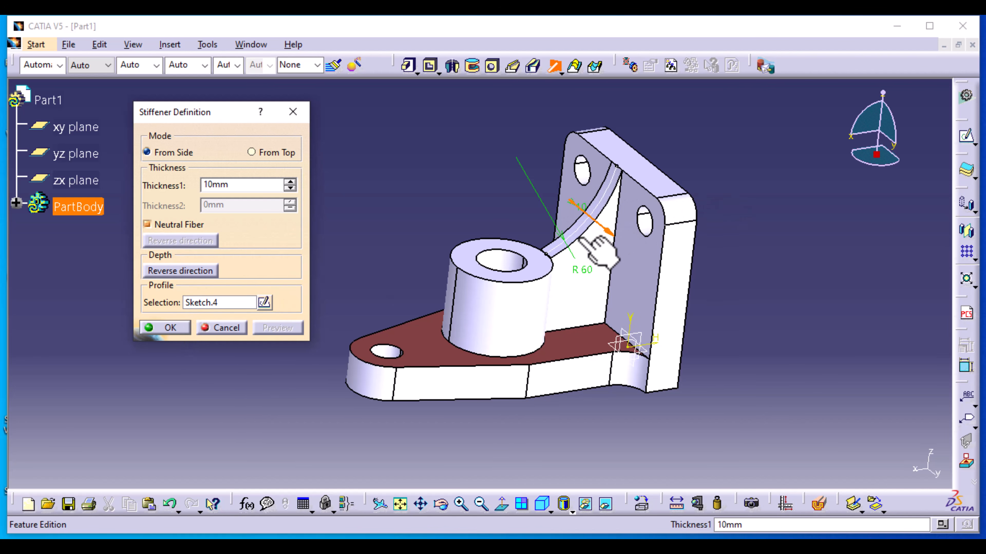
middle_drag(401, 258, 428, 287)
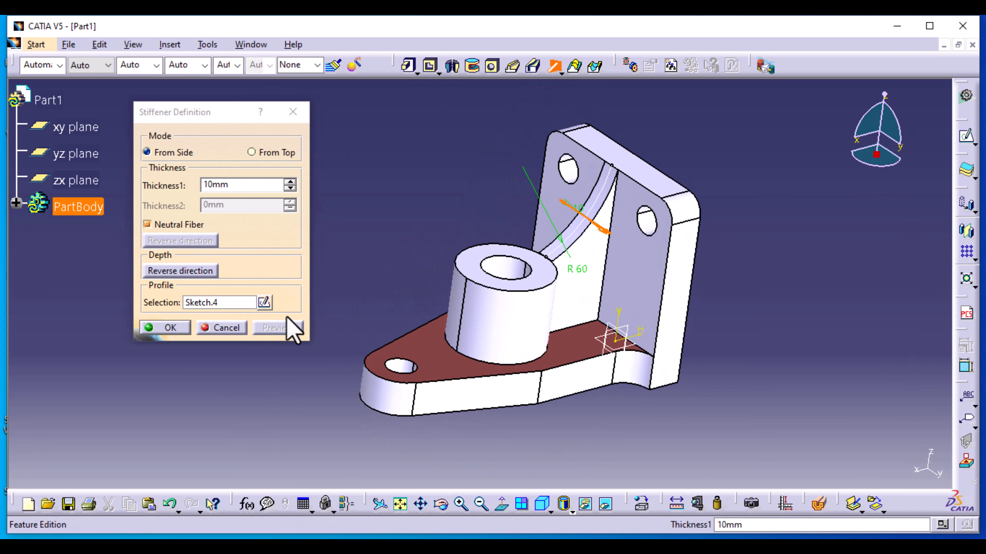
click(164, 328)
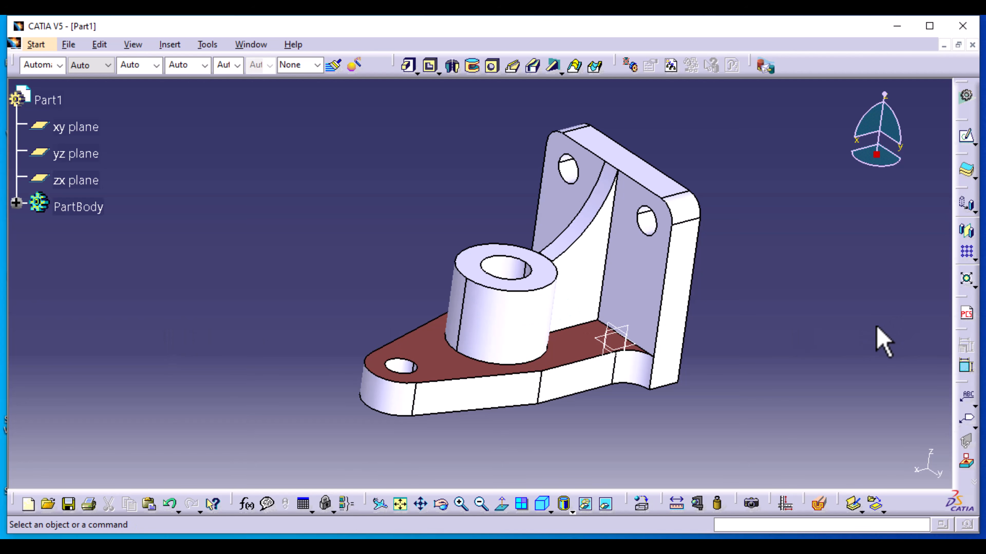
Step: Set the fill color of the whole PartBody to tan in its graphic properties
click(79, 207)
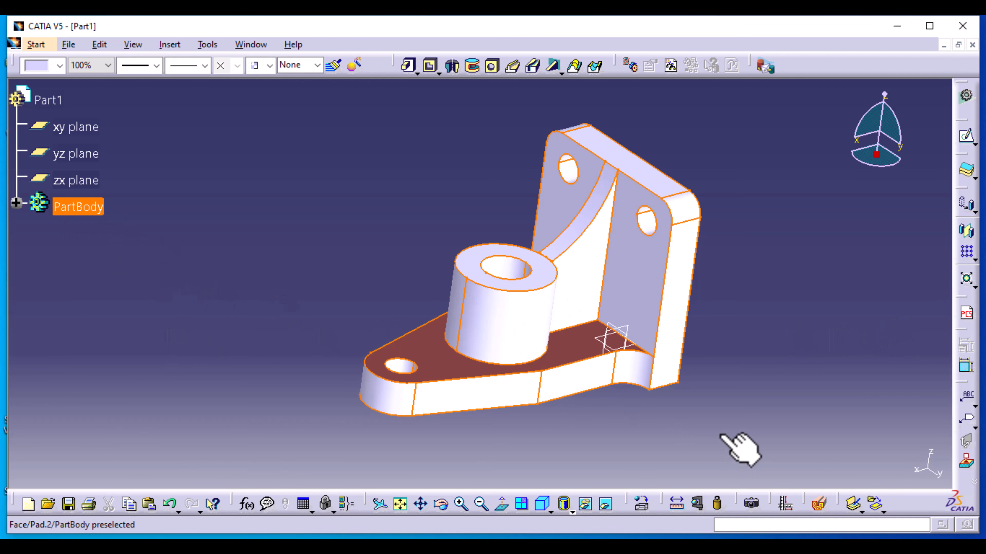
right_click(91, 205)
click(176, 265)
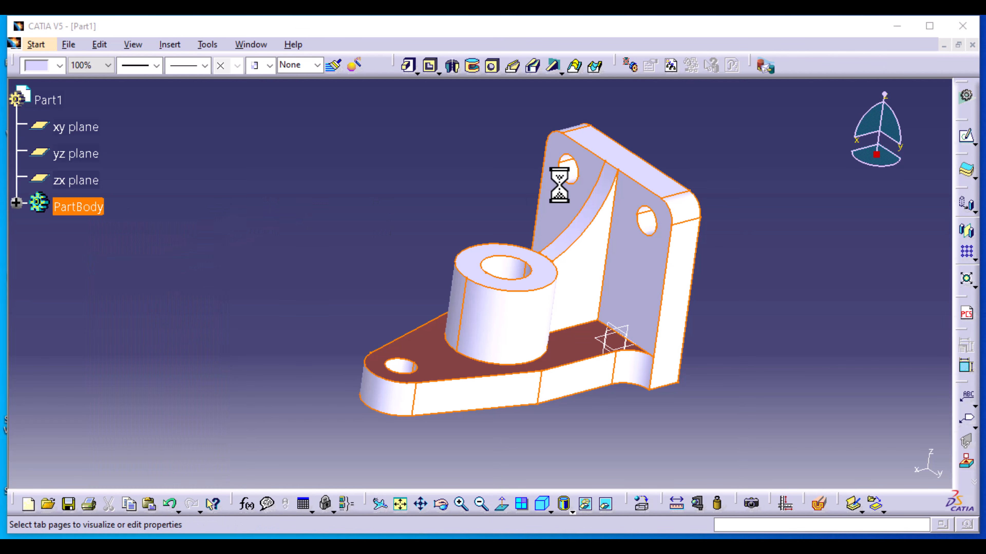
click(687, 157)
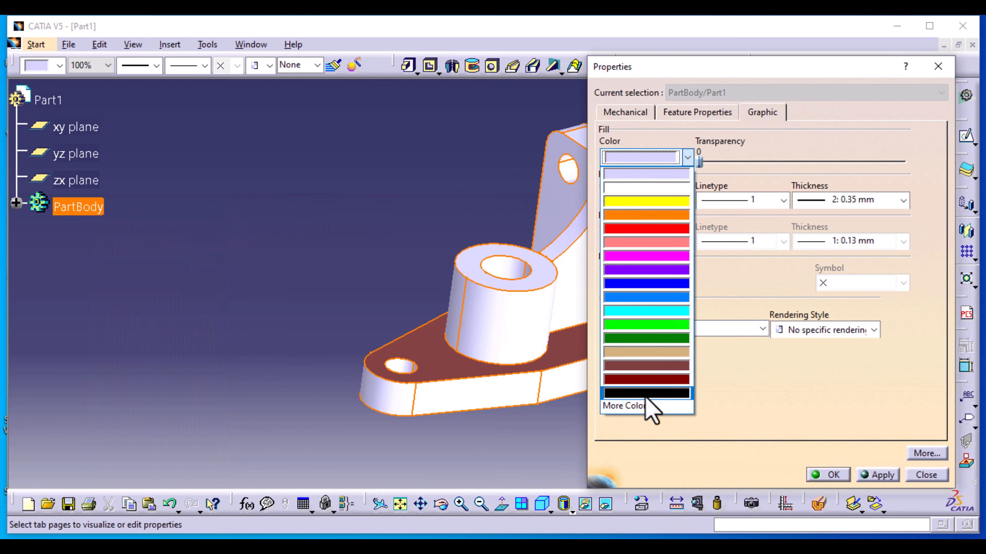
click(662, 352)
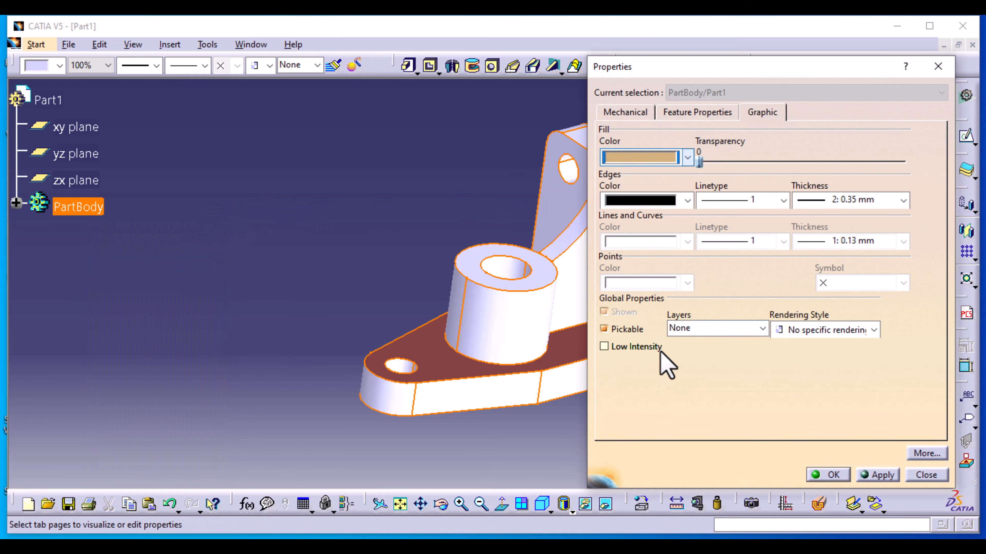
click(878, 475)
click(828, 474)
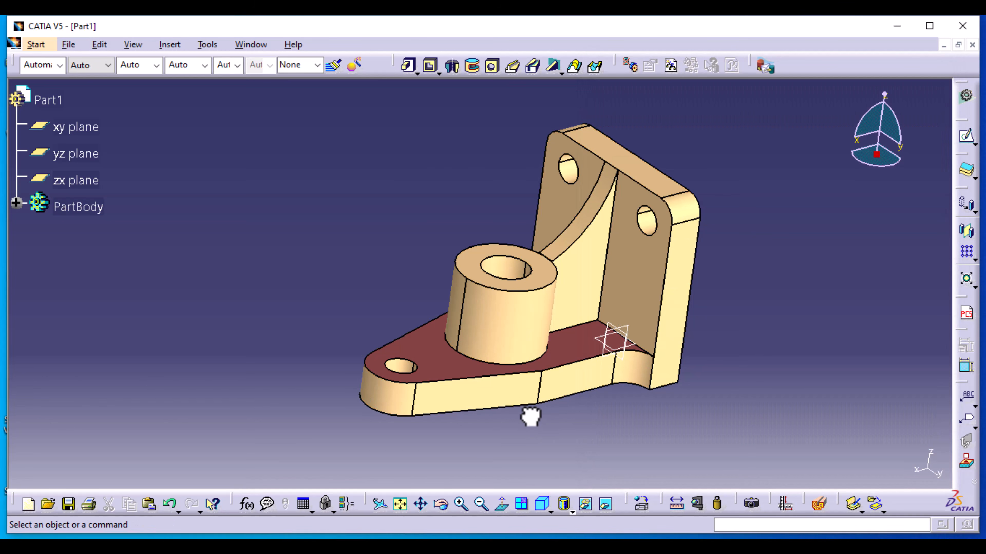
Step: Set the fill color of the arm's reddish-brown upper face to tan, matching the rest of the body
middle_drag(276, 340, 339, 392)
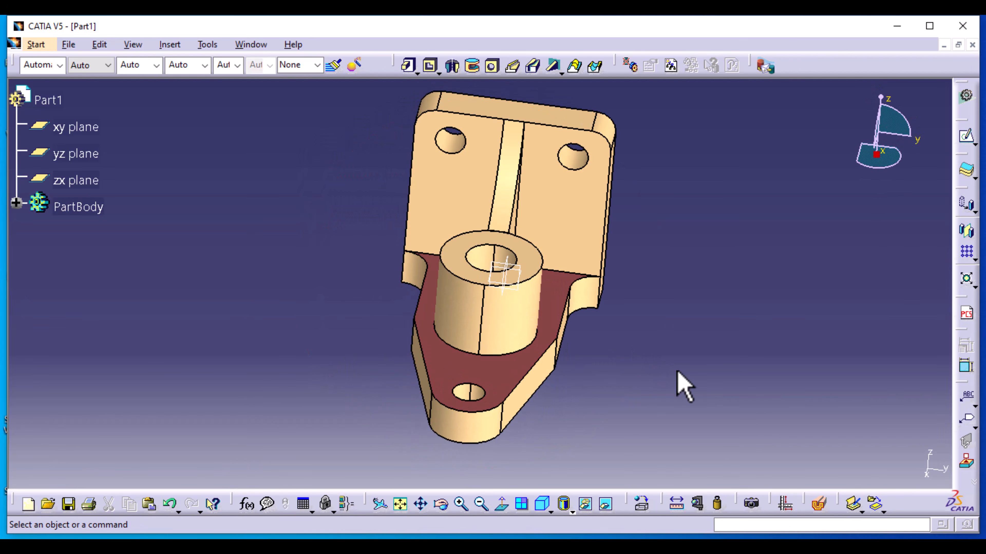
middle_drag(685, 388, 529, 385)
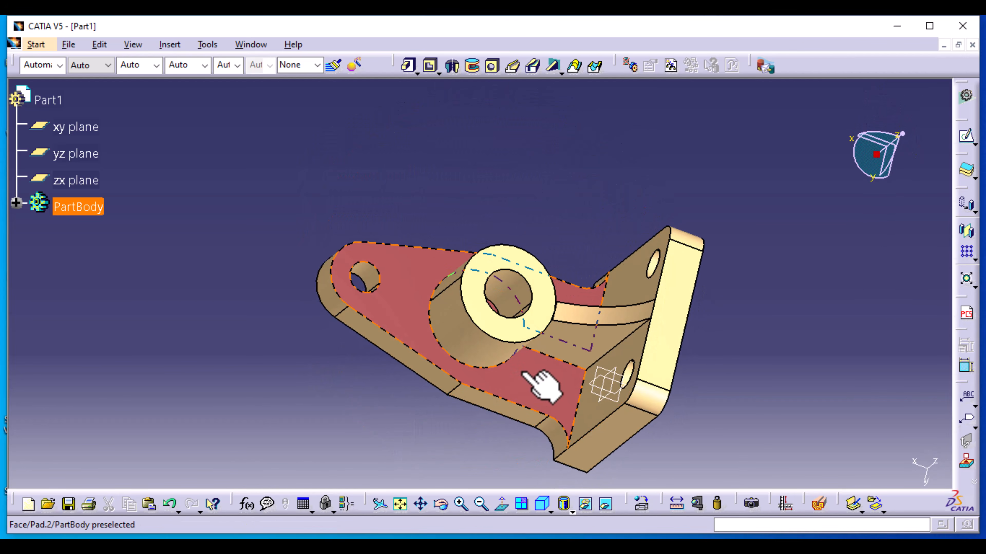
right_click(523, 373)
click(565, 138)
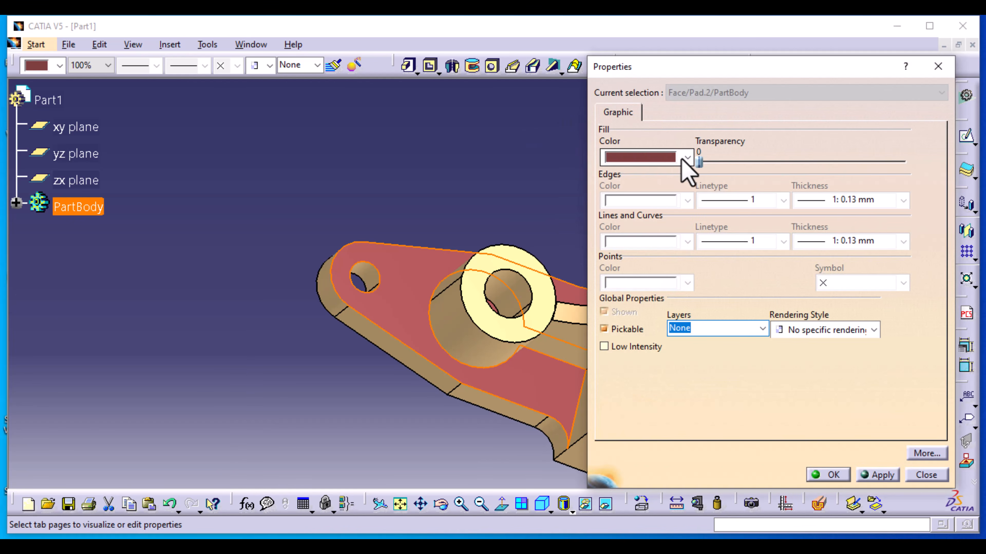
click(687, 157)
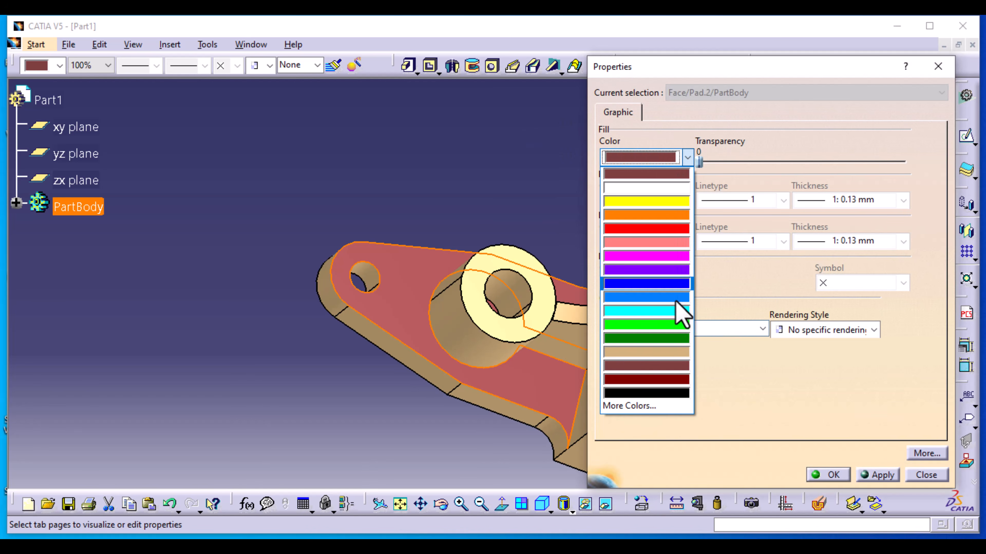
click(667, 352)
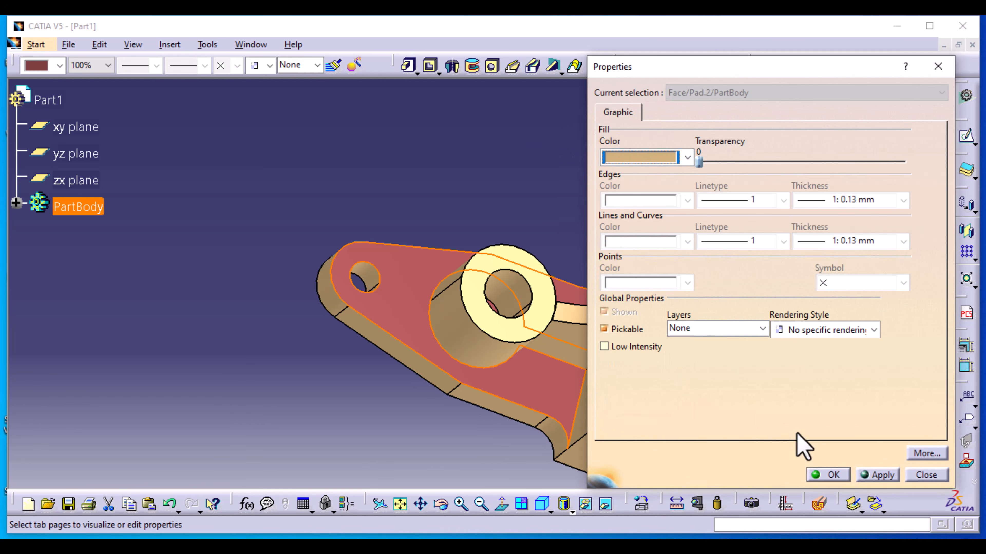
click(877, 475)
click(831, 475)
middle_drag(347, 405, 616, 352)
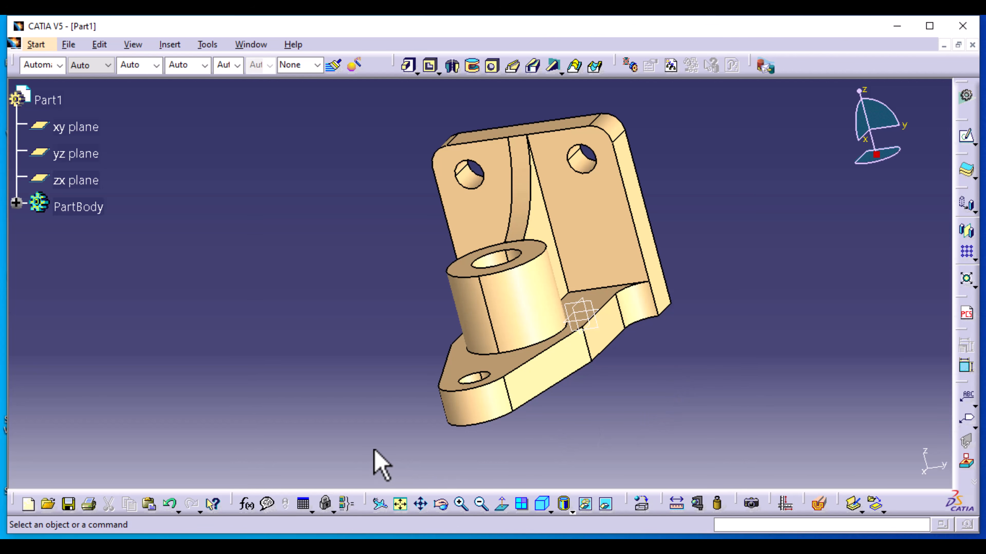
middle_drag(375, 446, 647, 382)
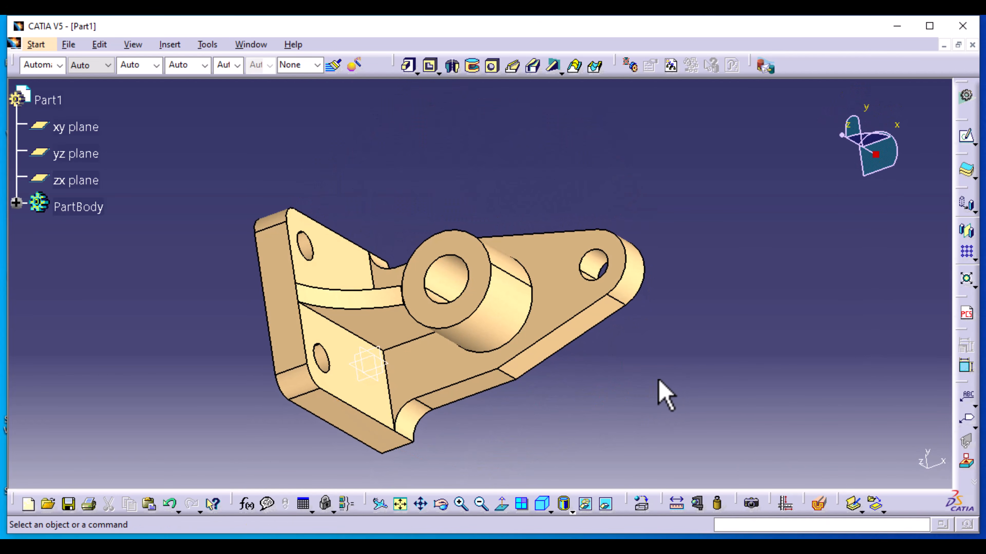
mouse_move(621, 547)
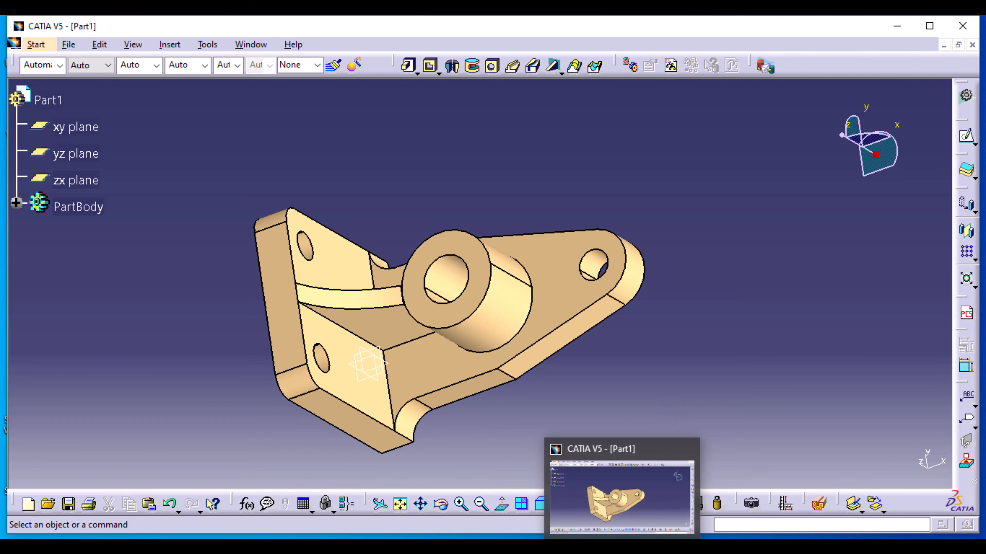